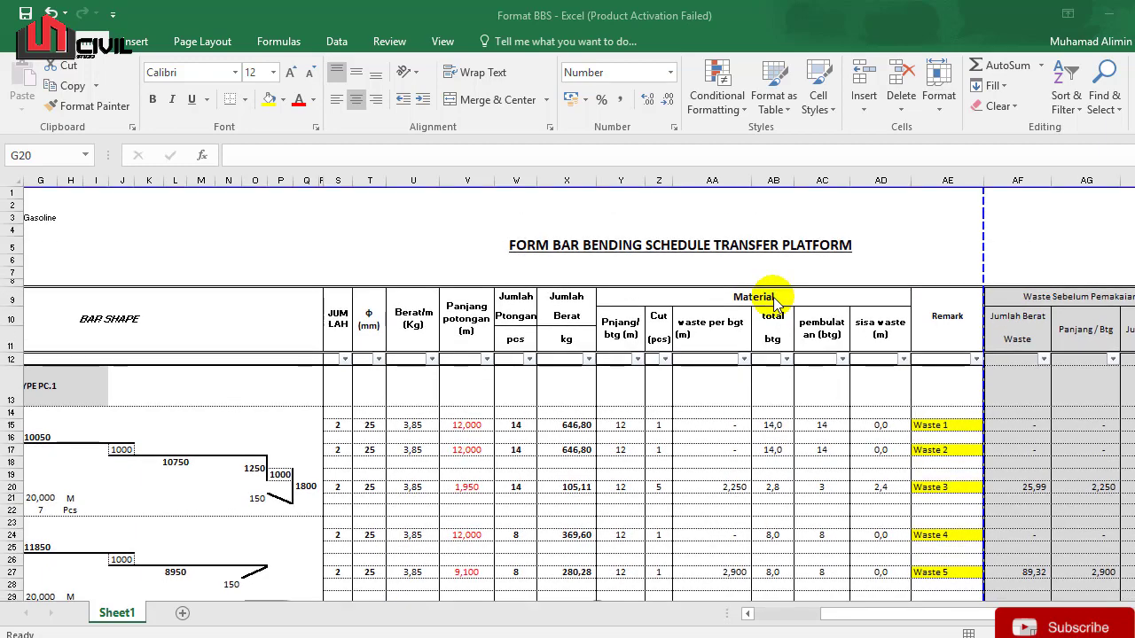
Step: Examine the title and column layout of the finished bar bending schedule in the Format BBS workbook
{"action": "scroll", "coordinate": [717, 216], "scroll_direction": "up", "scroll_amount": 1}
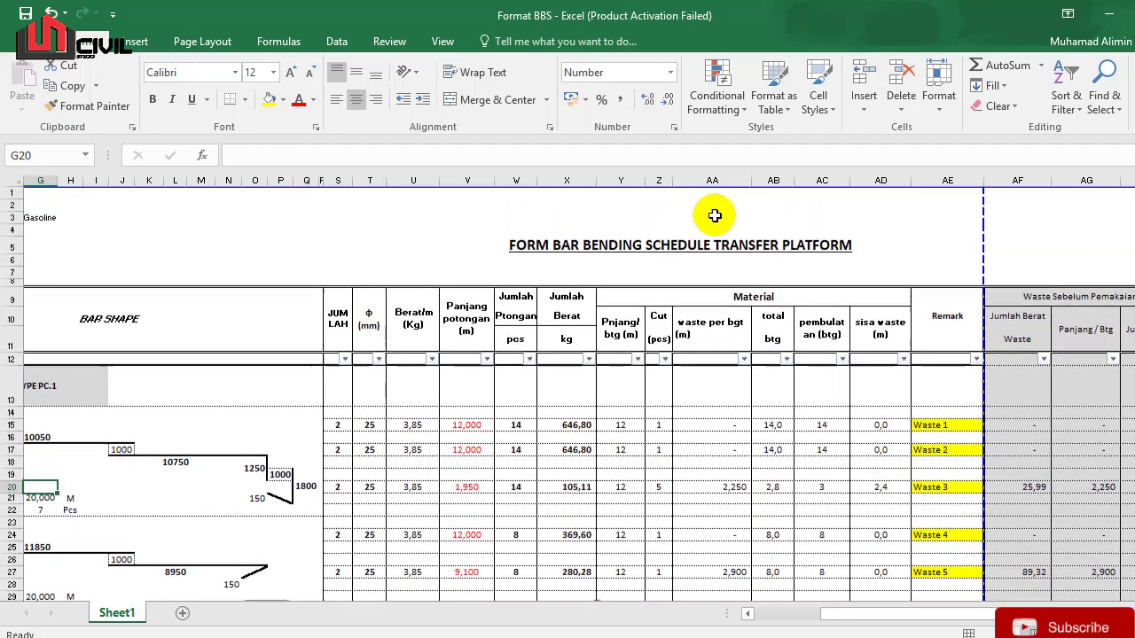
{"action": "left_click", "coordinate": [683, 230]}
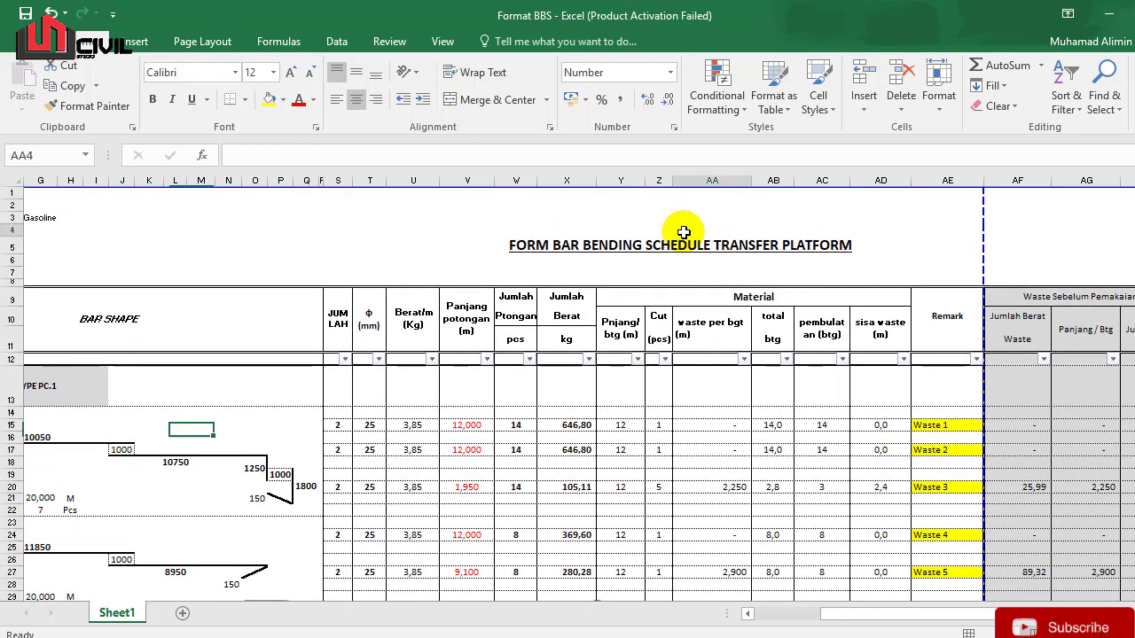
{"action": "left_click", "coordinate": [592, 242]}
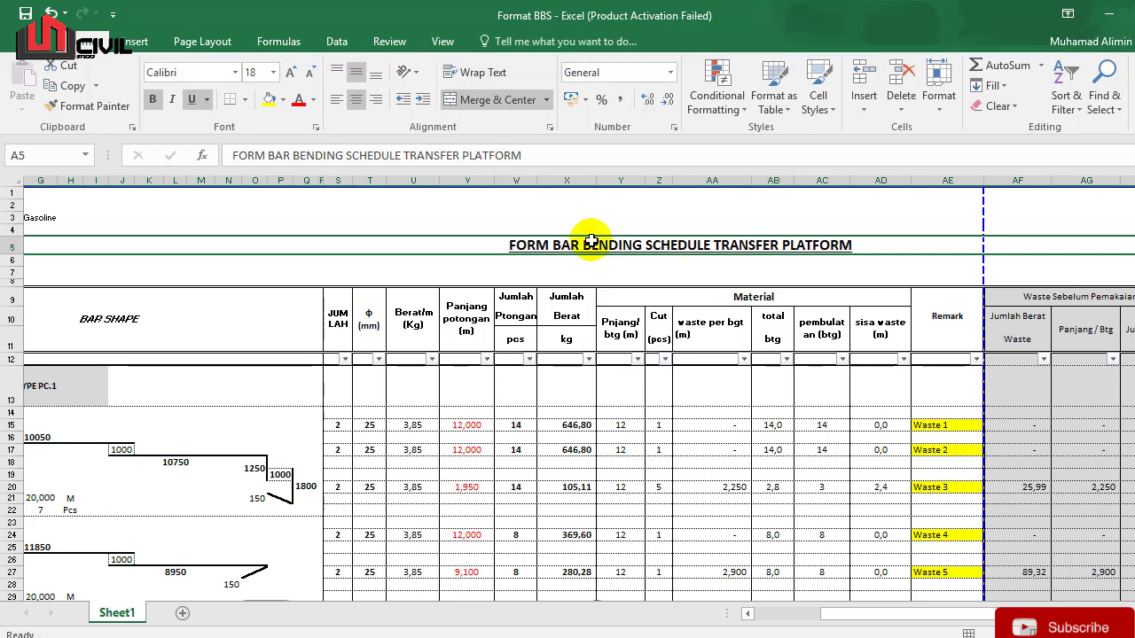
{"action": "left_click", "coordinate": [543, 242]}
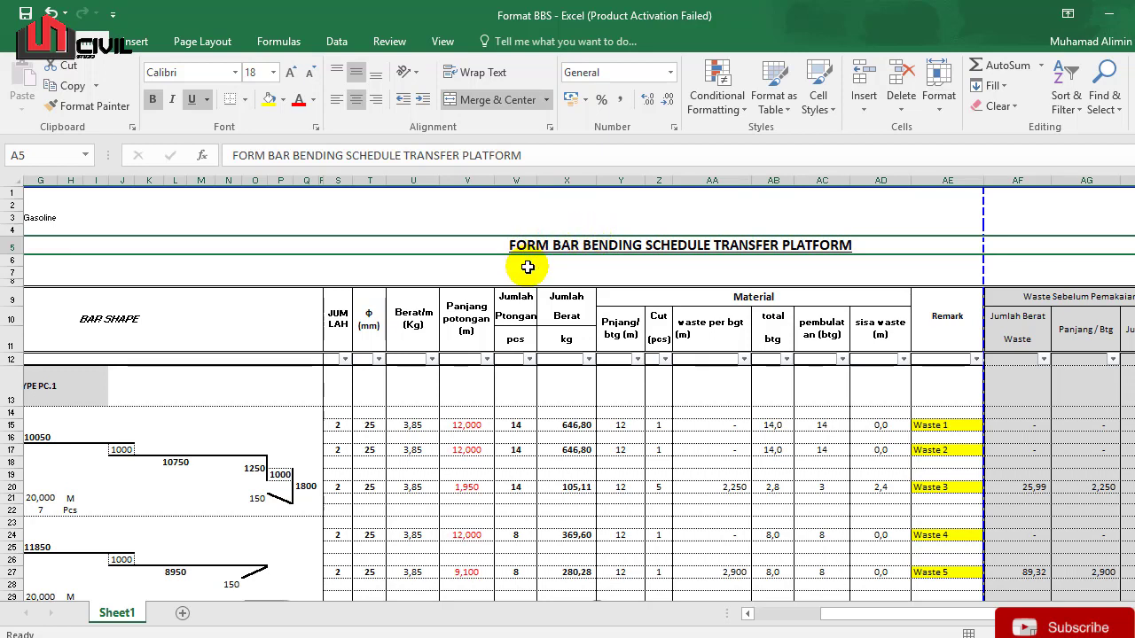
{"action": "left_click", "coordinate": [527, 269]}
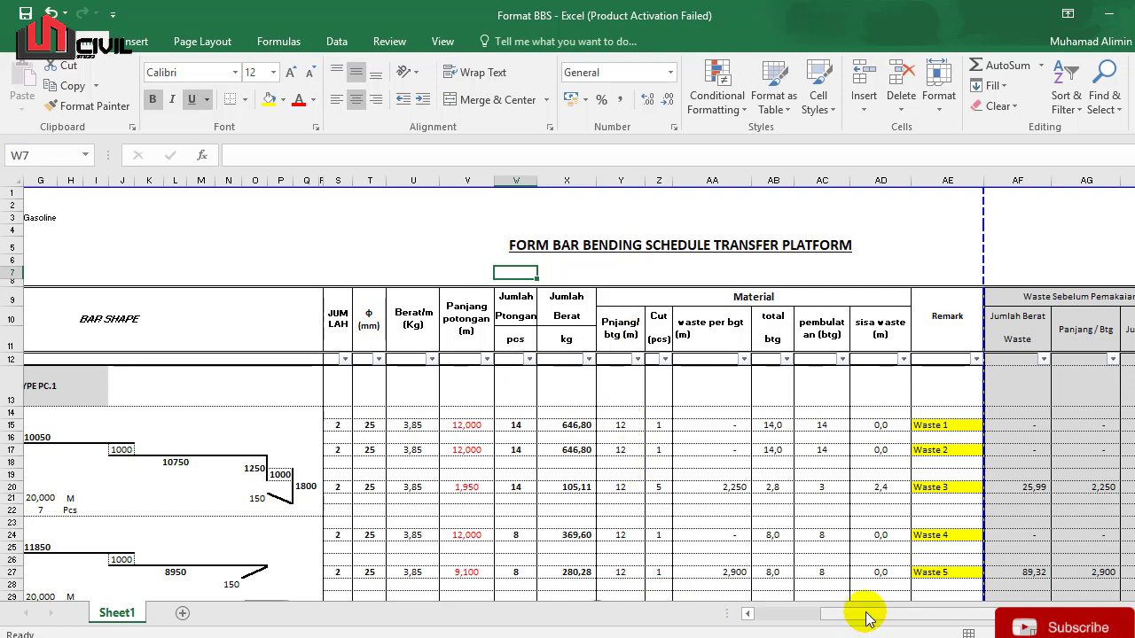
{"action": "left_click_drag", "start_coordinate": [867, 616], "coordinate": [838, 608]}
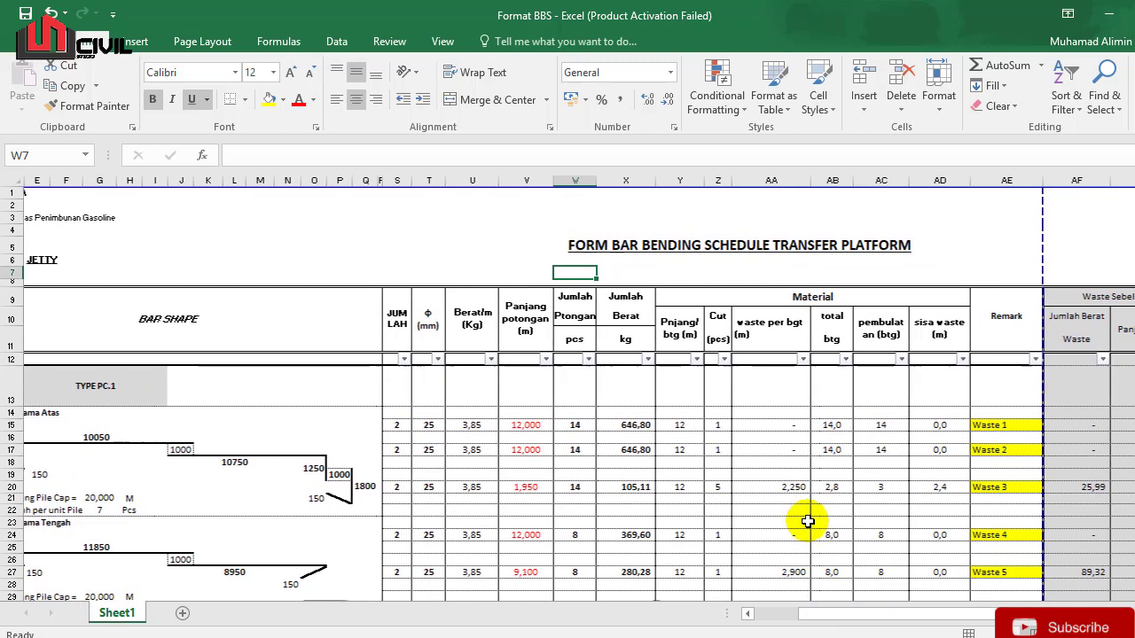
Step: Review the row 15 entries for bar quantity, diameter, weight per metre, cutting length, number of pieces and total weight
{"action": "left_click", "coordinate": [485, 426]}
{"action": "left_click", "coordinate": [436, 425]}
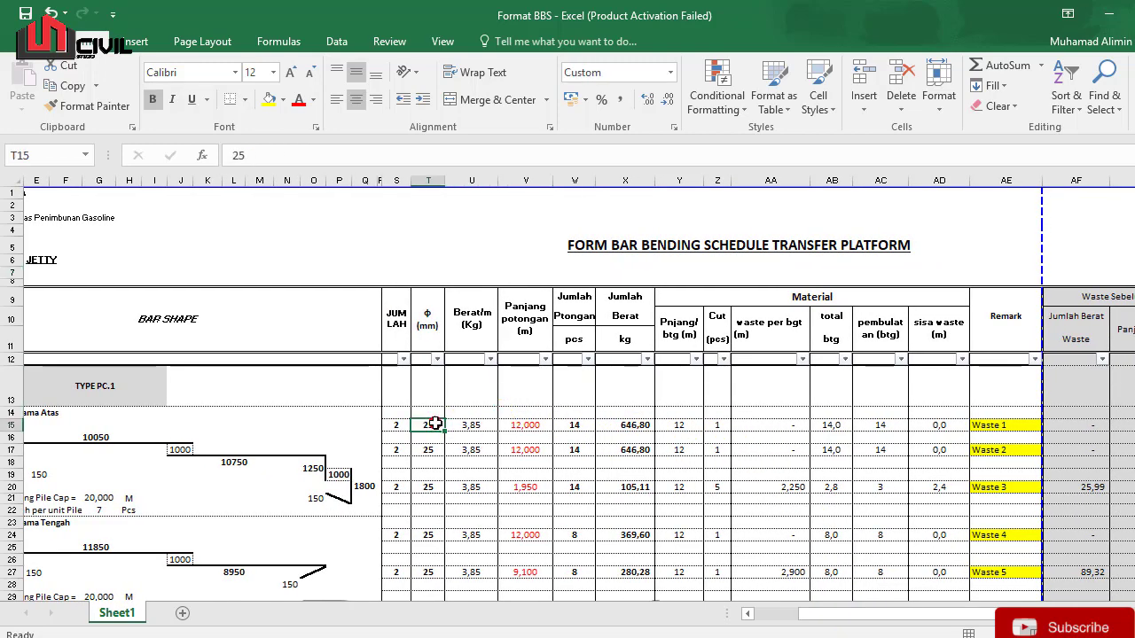
{"action": "left_click", "coordinate": [435, 425]}
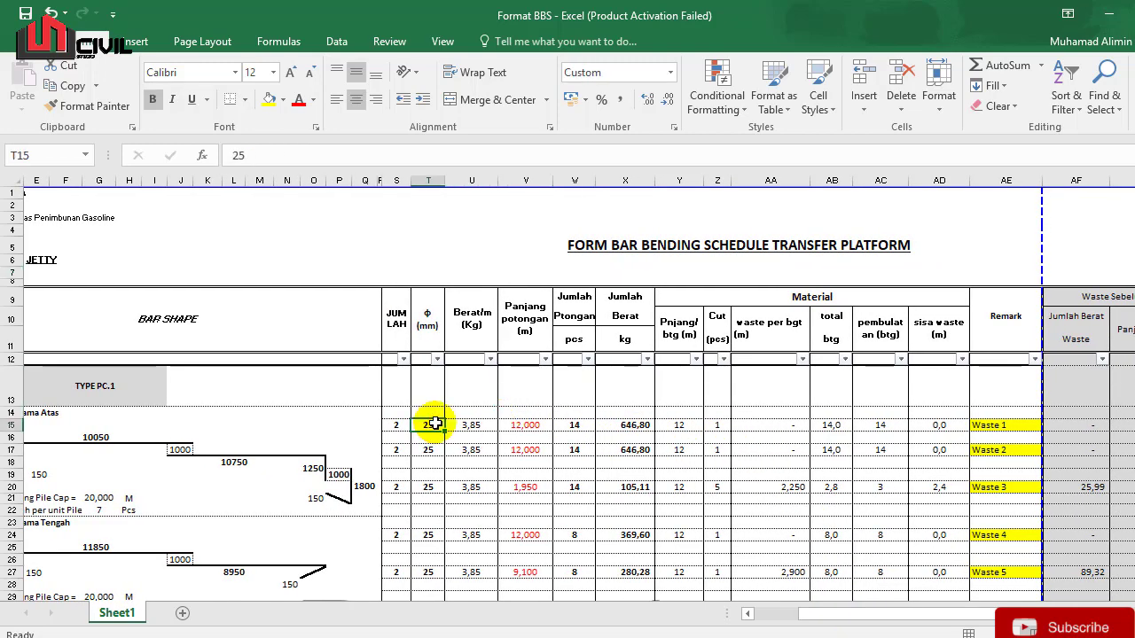
{"action": "left_click", "coordinate": [485, 424]}
{"action": "left_click", "coordinate": [527, 426]}
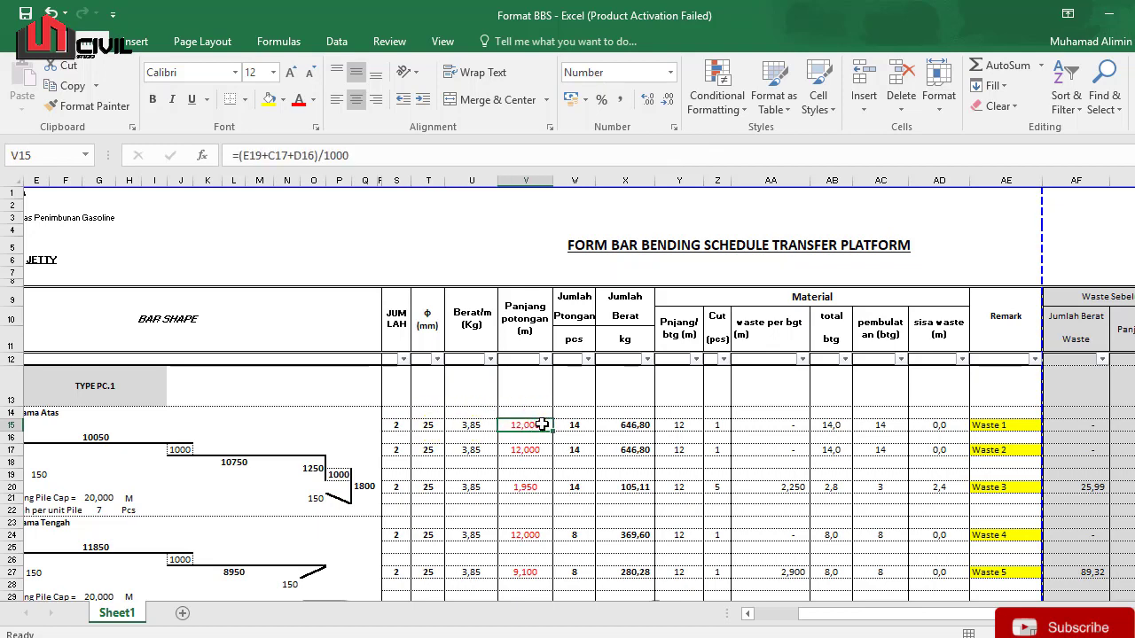
{"action": "left_click", "coordinate": [581, 424]}
{"action": "left_click", "coordinate": [687, 437]}
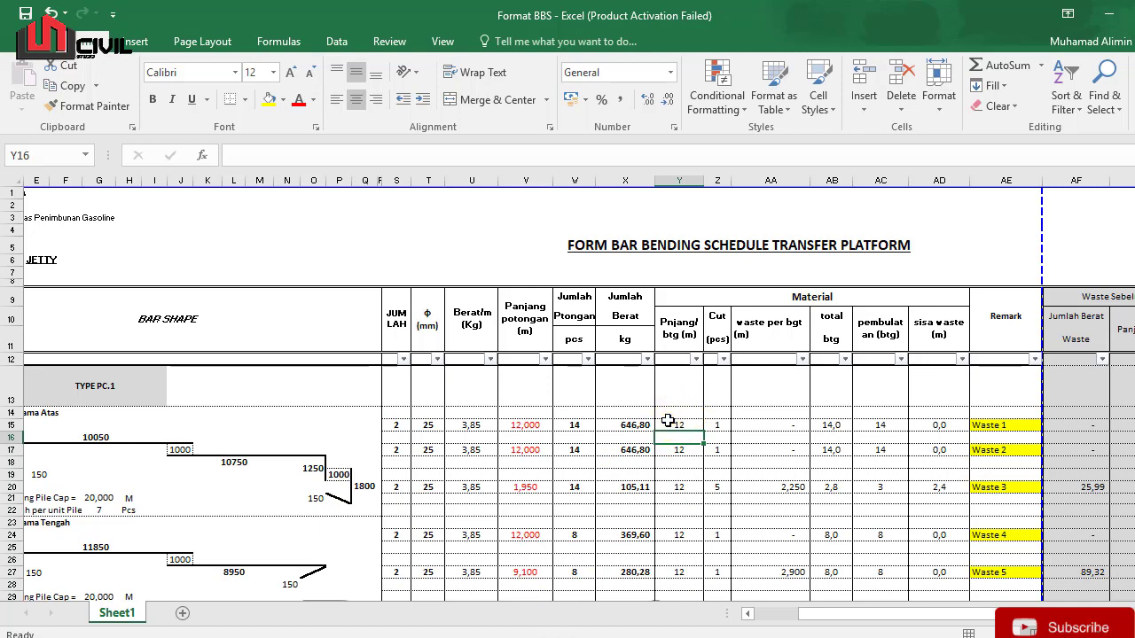
{"action": "left_click", "coordinate": [626, 424]}
{"action": "left_click", "coordinate": [570, 424]}
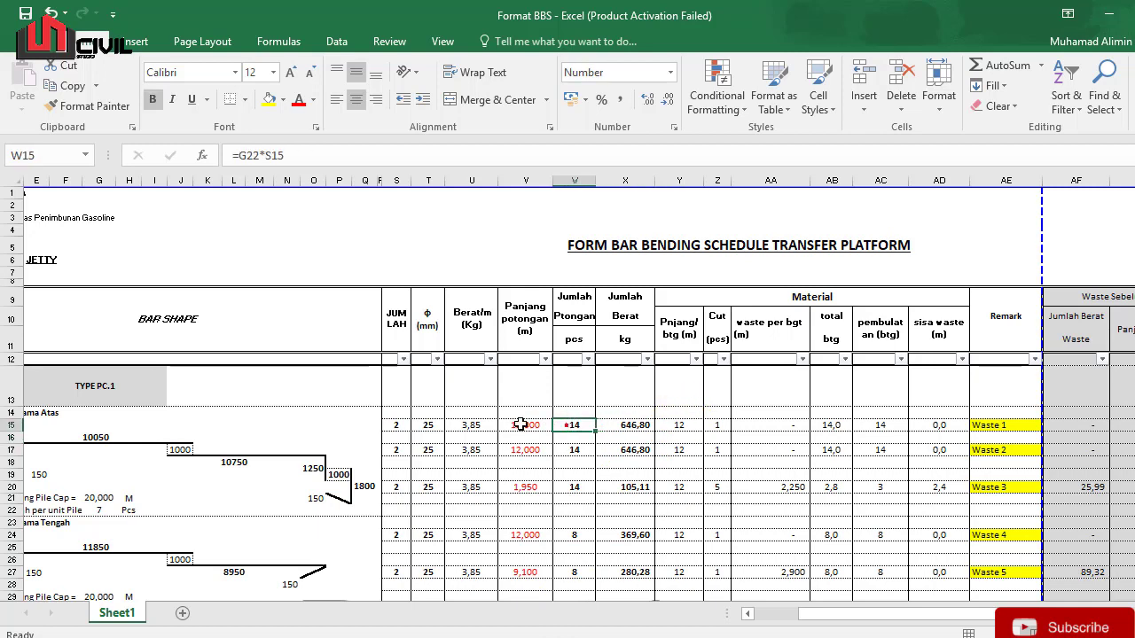
{"action": "left_click", "coordinate": [522, 425]}
{"action": "left_click", "coordinate": [458, 414]}
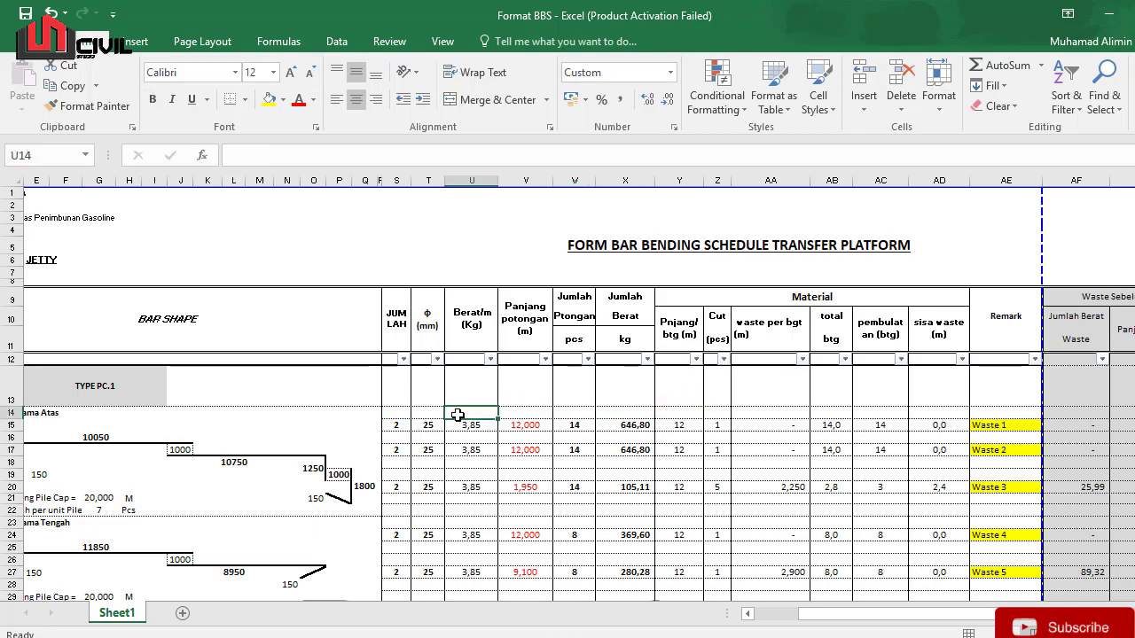
{"action": "left_click", "coordinate": [424, 420]}
{"action": "left_click", "coordinate": [388, 414]}
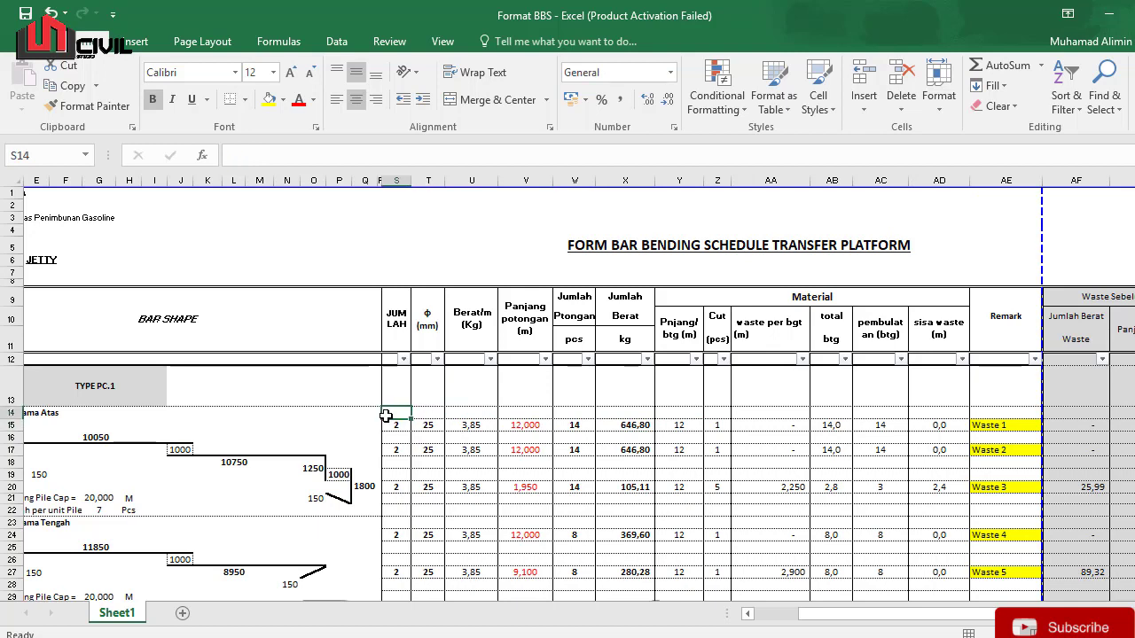
{"action": "left_click", "coordinate": [393, 426]}
{"action": "left_click", "coordinate": [536, 425]}
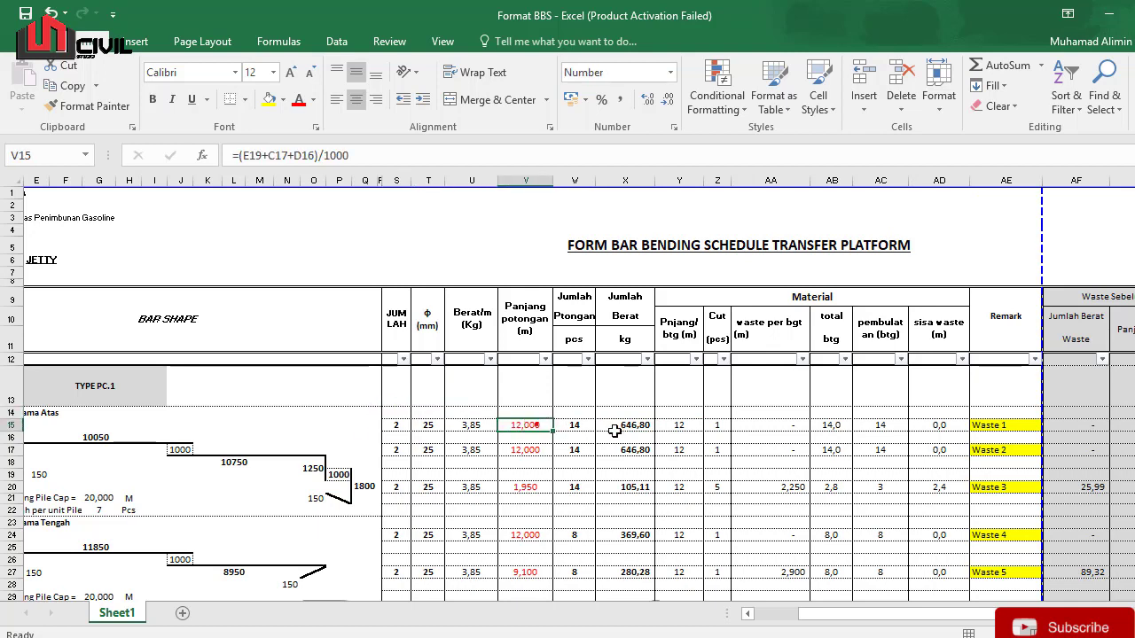
Step: Review the Material columns from bar length and cuts to remaining waste, along with the piece count and cutting length cells
{"action": "left_click", "coordinate": [757, 439]}
{"action": "left_click", "coordinate": [955, 438]}
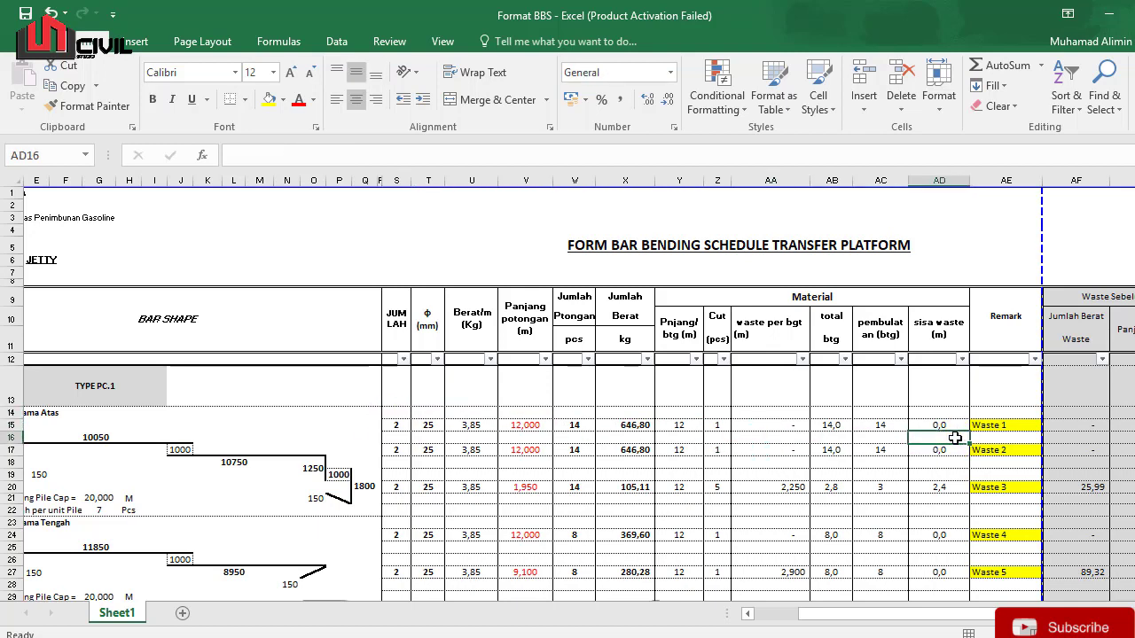
{"action": "left_click", "coordinate": [938, 425]}
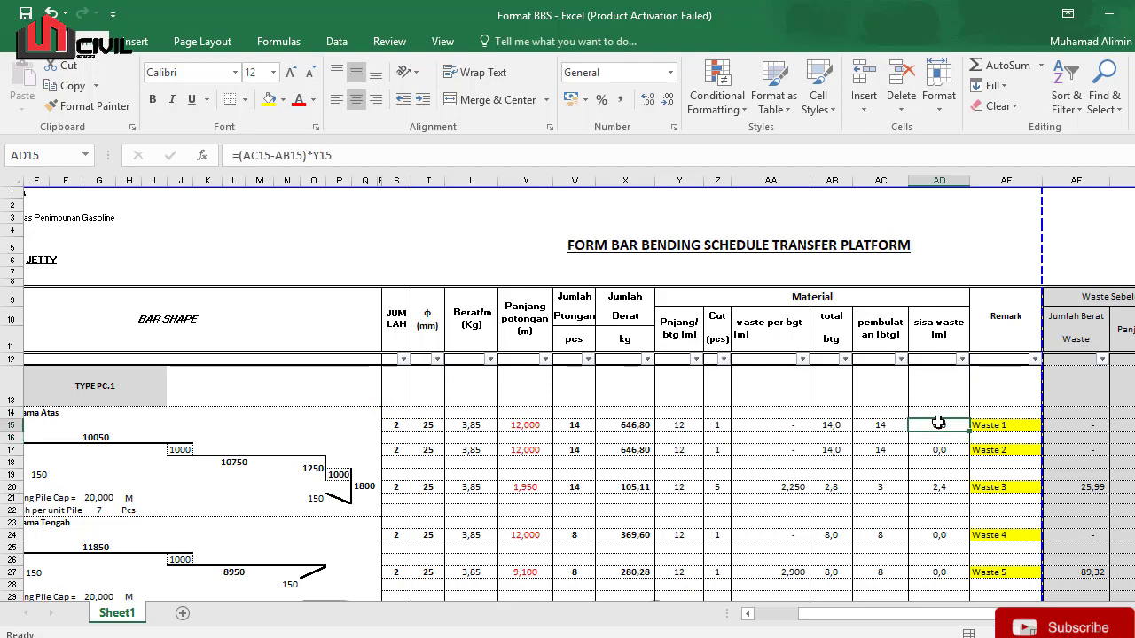
{"action": "left_click", "coordinate": [876, 341]}
{"action": "left_click", "coordinate": [711, 380]}
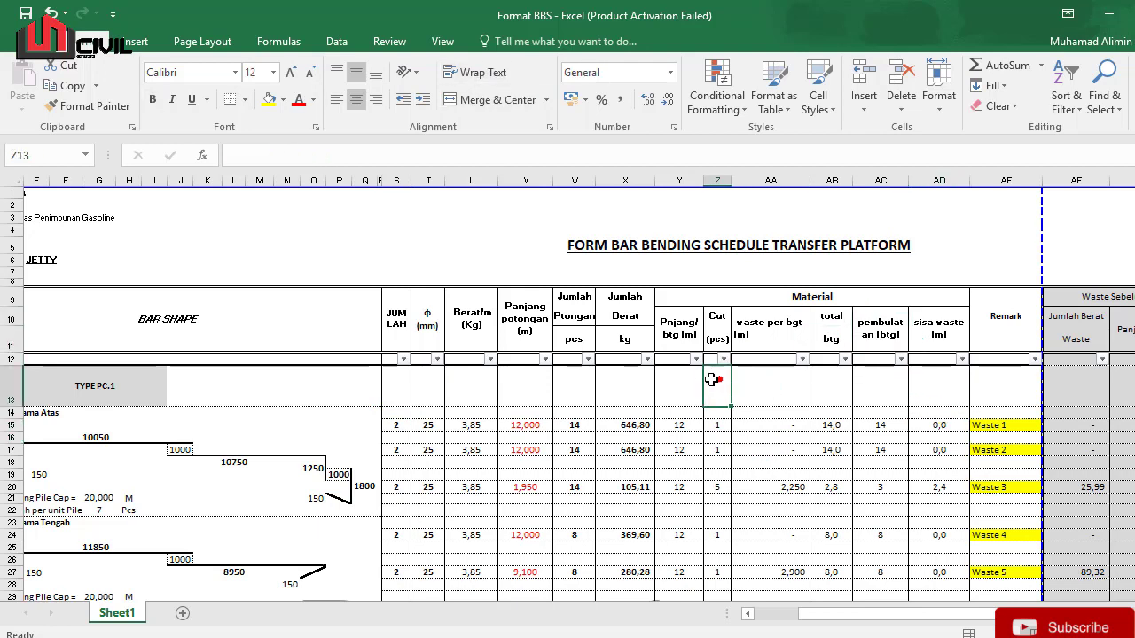
{"action": "left_click", "coordinate": [666, 372]}
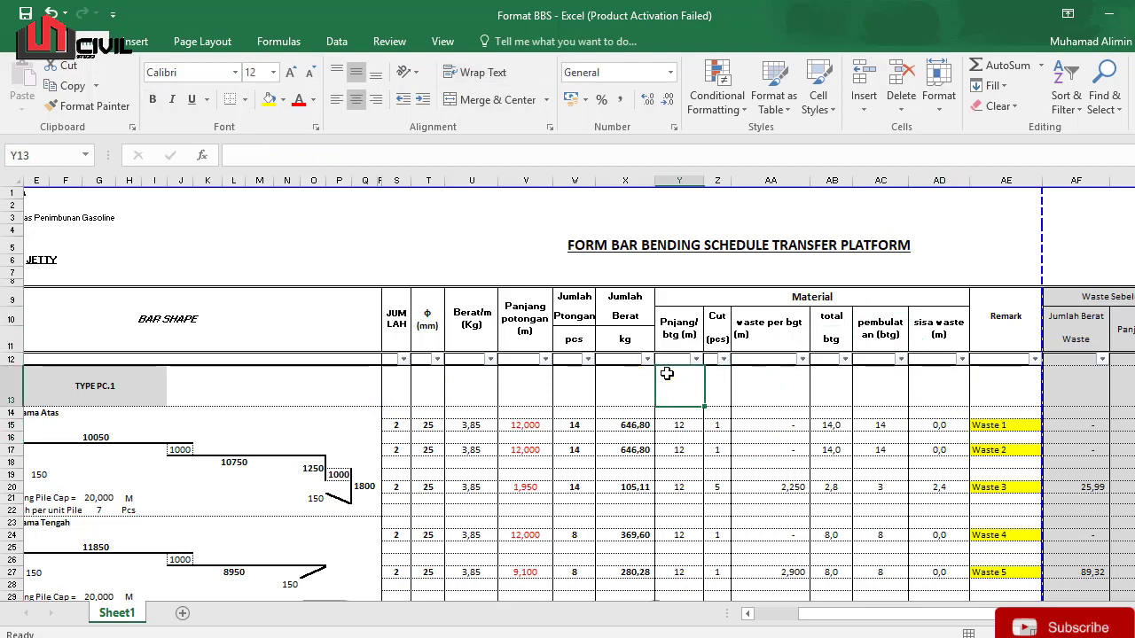
{"action": "left_click", "coordinate": [587, 415]}
{"action": "left_click", "coordinate": [575, 421]}
{"action": "left_click", "coordinate": [517, 433]}
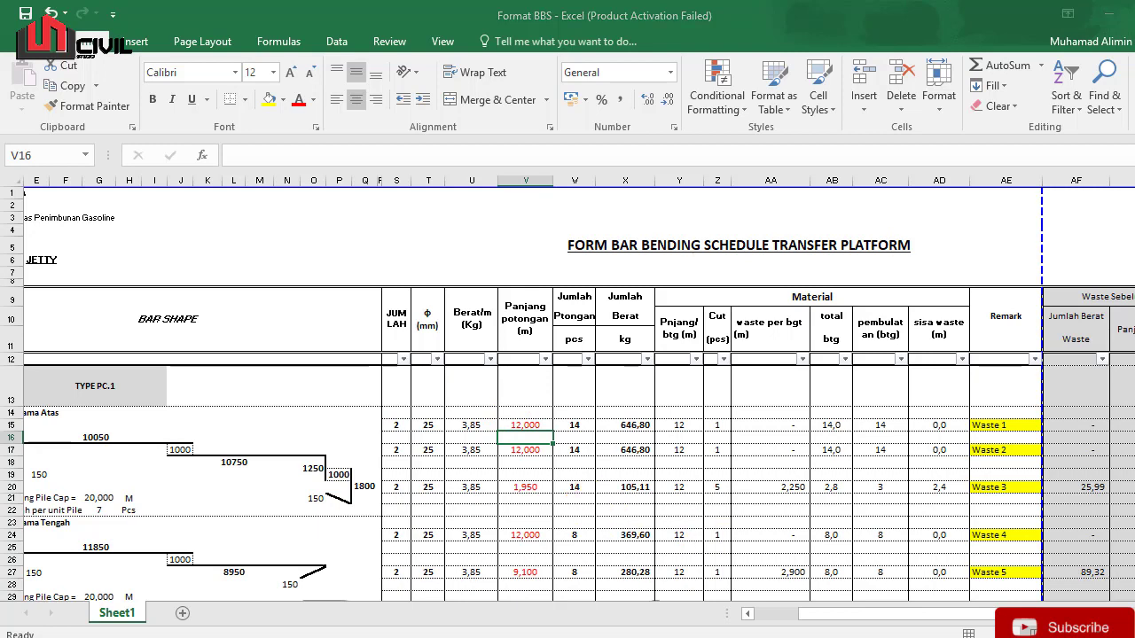
{"action": "left_click", "coordinate": [570, 637]}
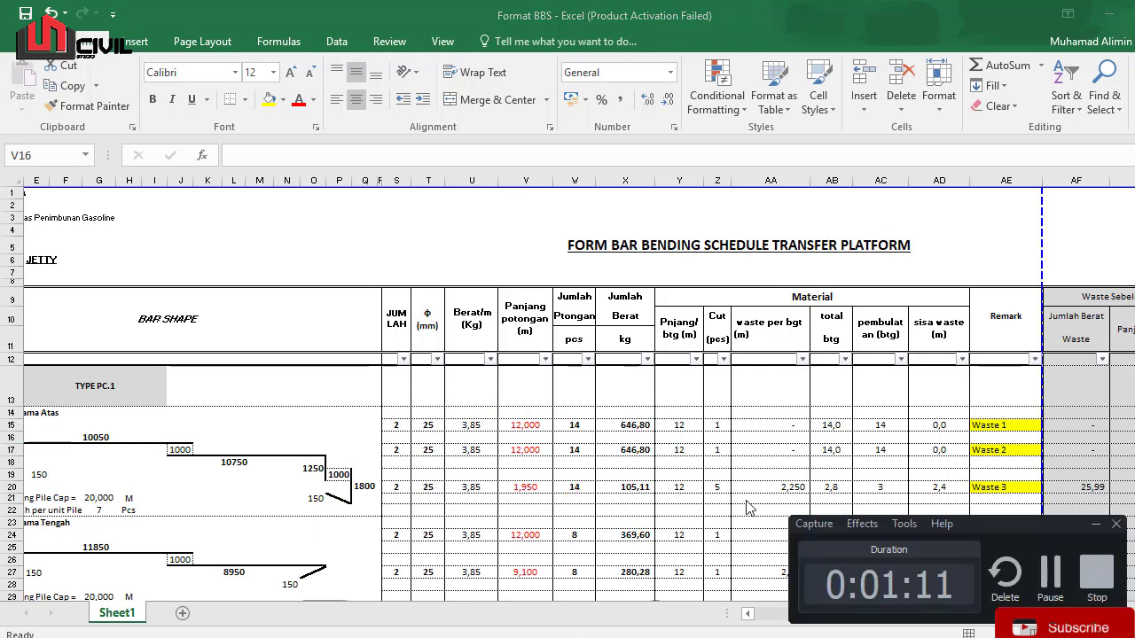
{"action": "left_click", "coordinate": [1071, 585]}
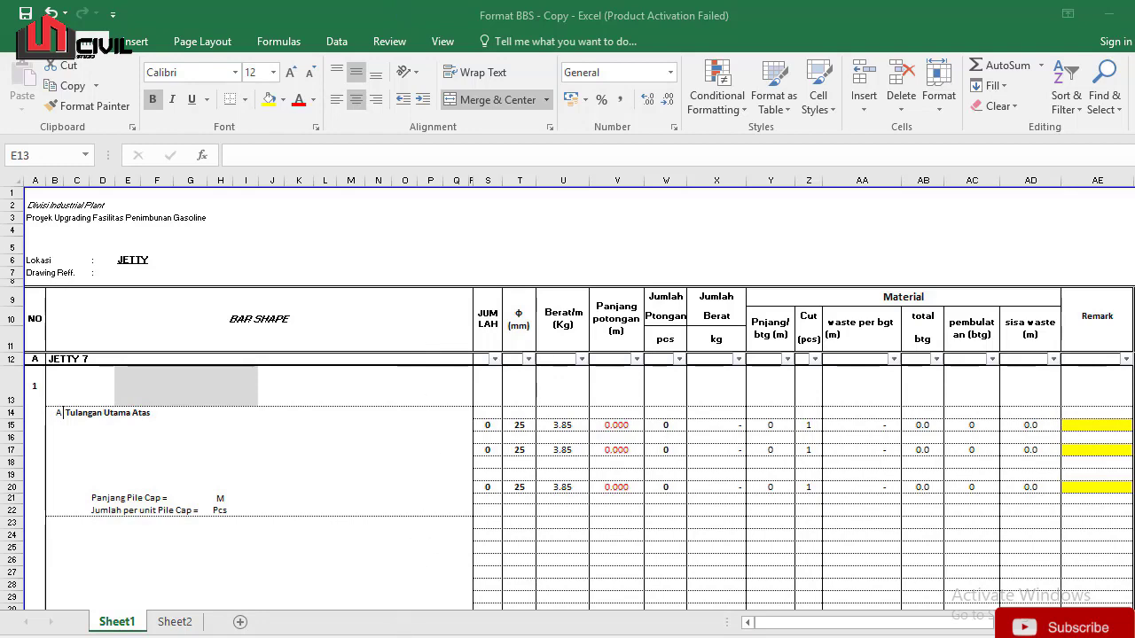
Step: Switch to Transfer Platform AFC.PDF in Acrobat Reader and examine the platform plan and Detail A on page 1
{"action": "left_click", "coordinate": [443, 590]}
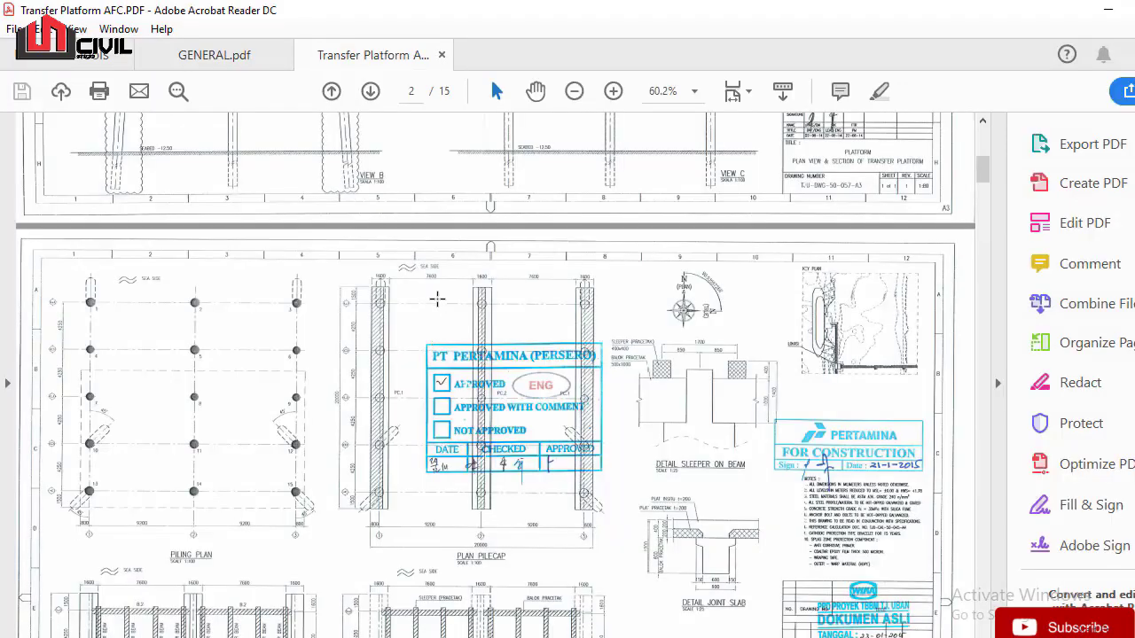
{"action": "scroll", "coordinate": [454, 280], "scroll_direction": "up", "scroll_amount": 6}
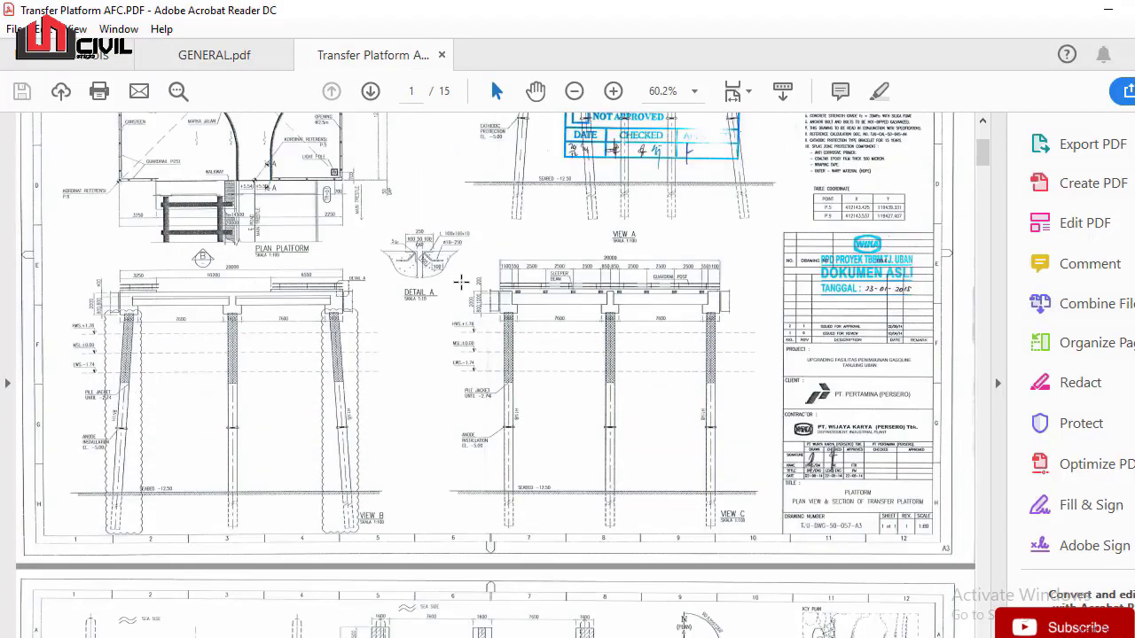
{"action": "scroll", "coordinate": [461, 282], "scroll_direction": "up", "scroll_amount": 2}
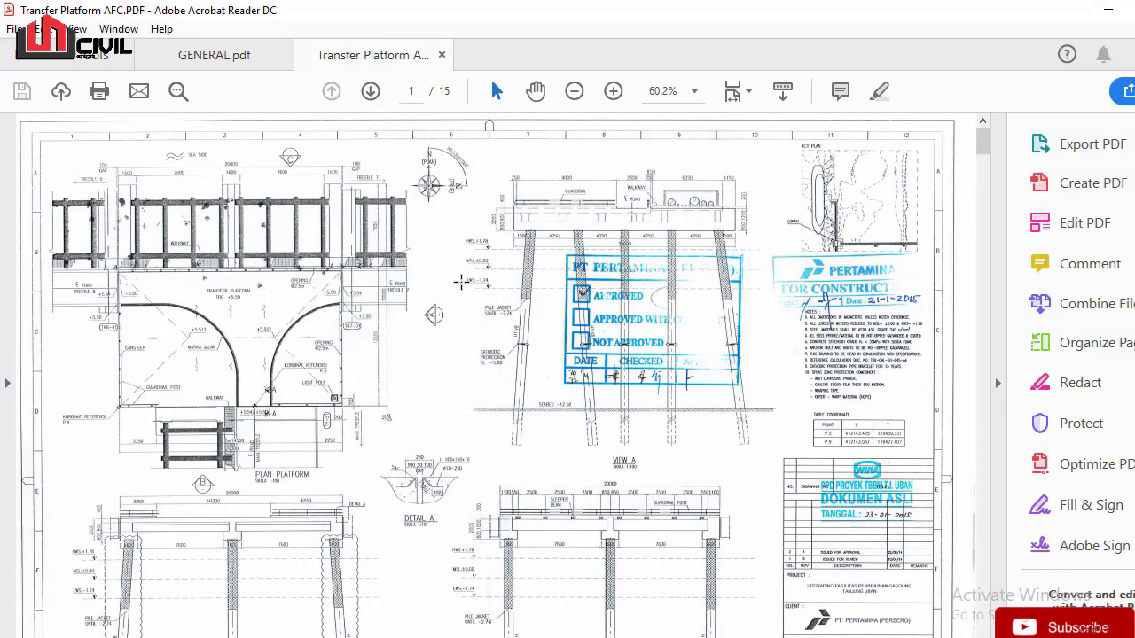
{"action": "scroll", "coordinate": [461, 282], "scroll_direction": "up", "scroll_amount": 1, "text": "ctrl"}
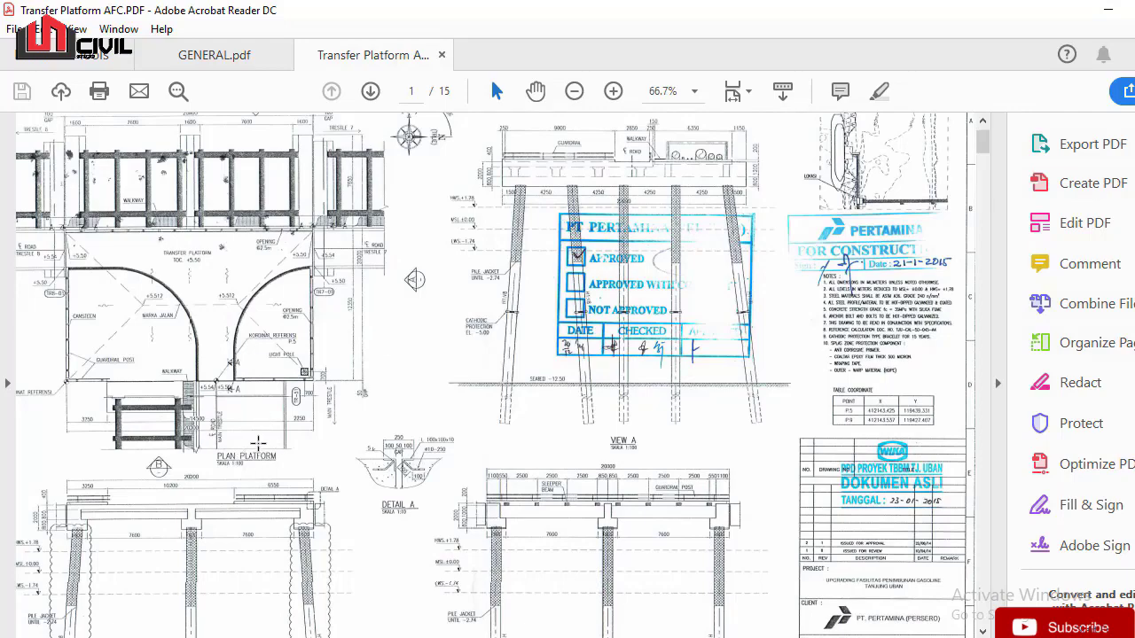
{"action": "scroll", "coordinate": [221, 454], "scroll_direction": "up", "scroll_amount": 5, "text": "ctrl"}
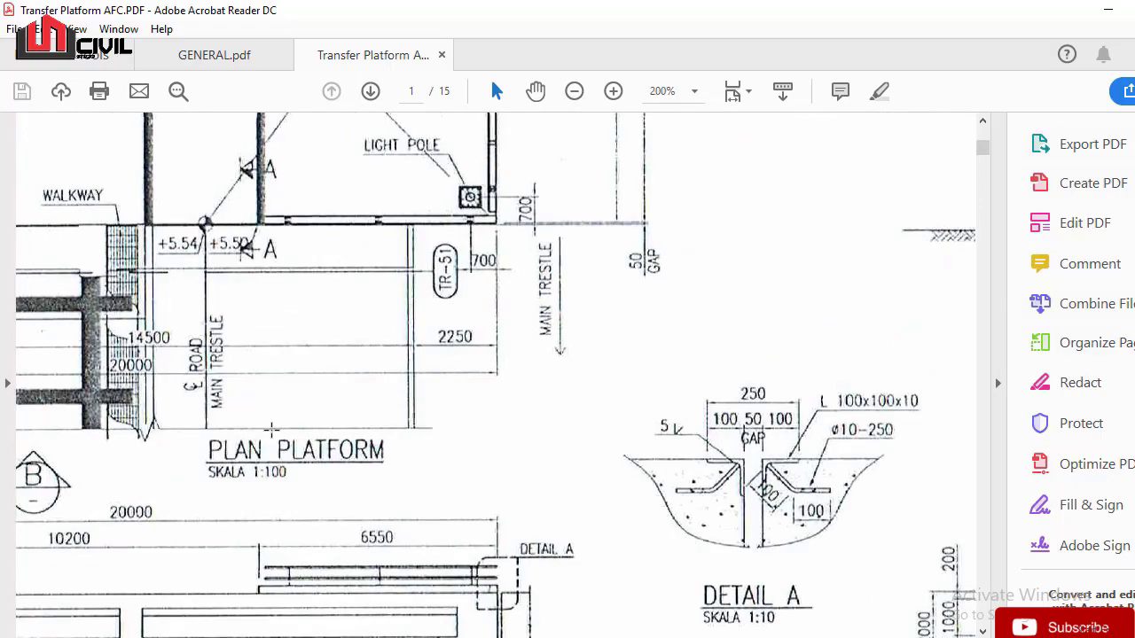
{"action": "scroll", "coordinate": [292, 432], "scroll_direction": "down", "scroll_amount": 5, "text": "ctrl"}
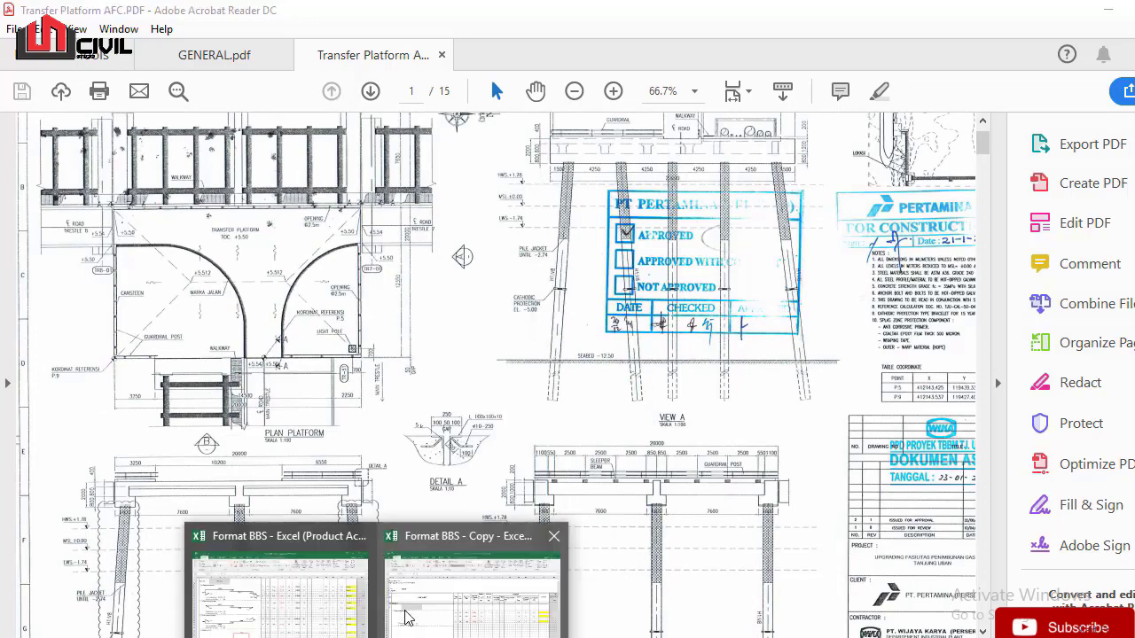
Step: Switch to the completed Format BBS workbook in Excel and examine the TYPE PC.1 pile cap rows as a reference
{"action": "left_click", "coordinate": [472, 585]}
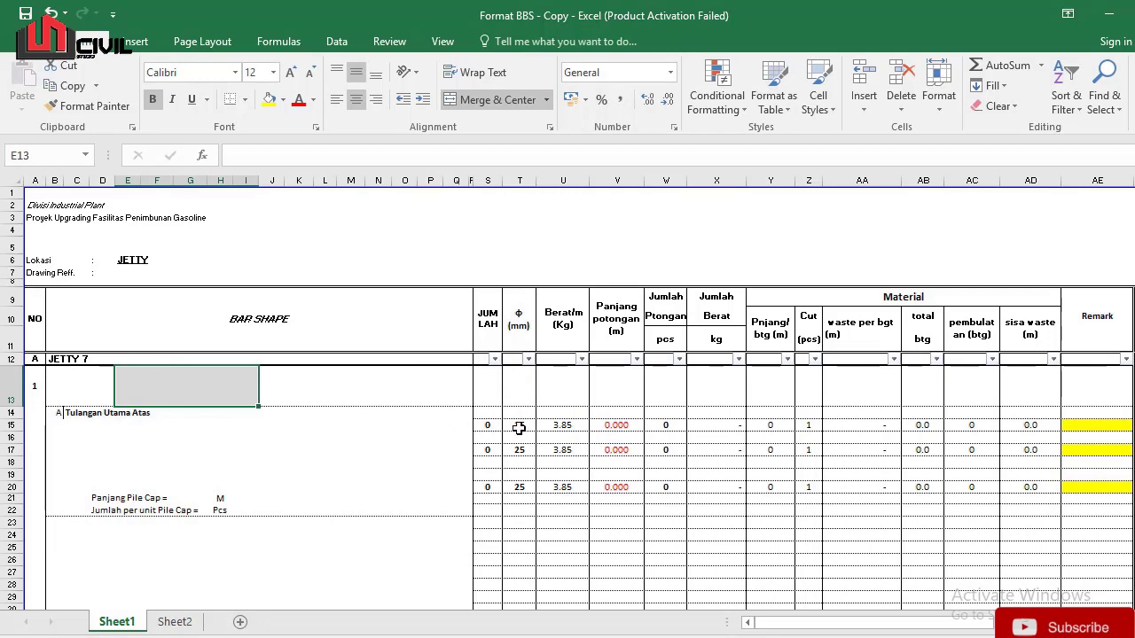
{"action": "mouse_move", "coordinate": [266, 625]}
{"action": "left_click", "coordinate": [283, 576]}
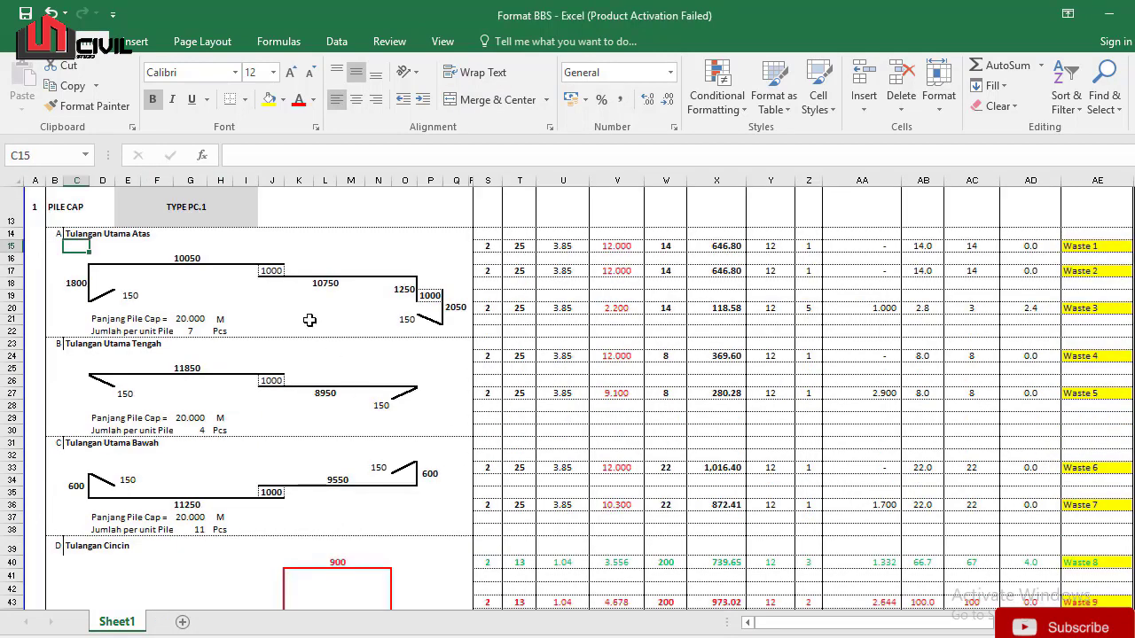
{"action": "scroll", "coordinate": [284, 286], "scroll_direction": "up", "scroll_amount": 3}
{"action": "left_click", "coordinate": [507, 377]}
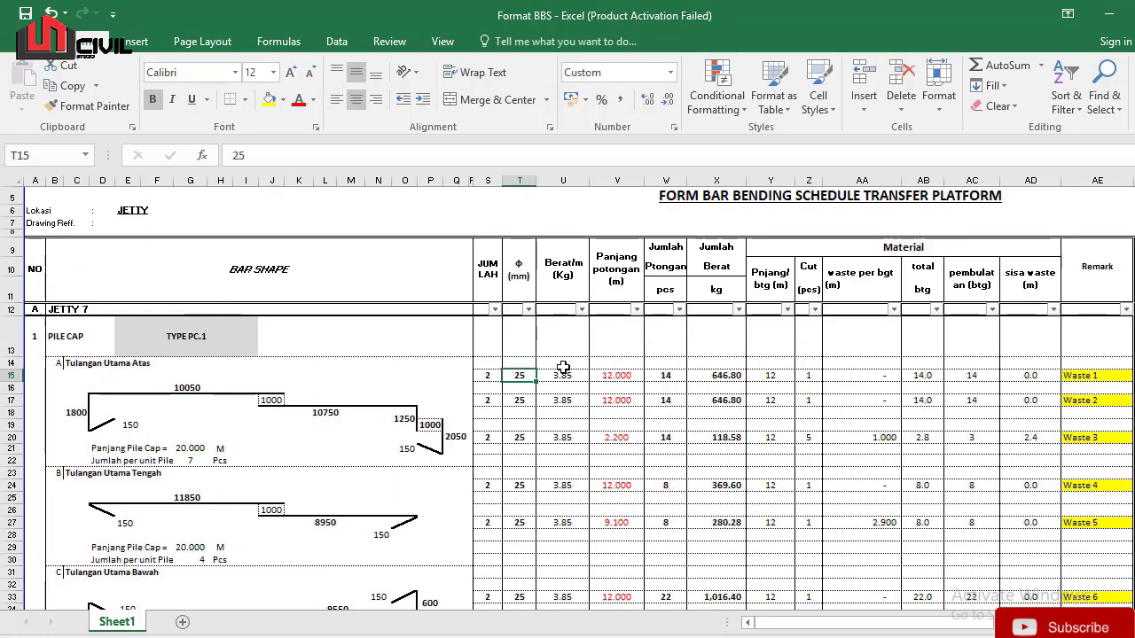
{"action": "left_click", "coordinate": [564, 364]}
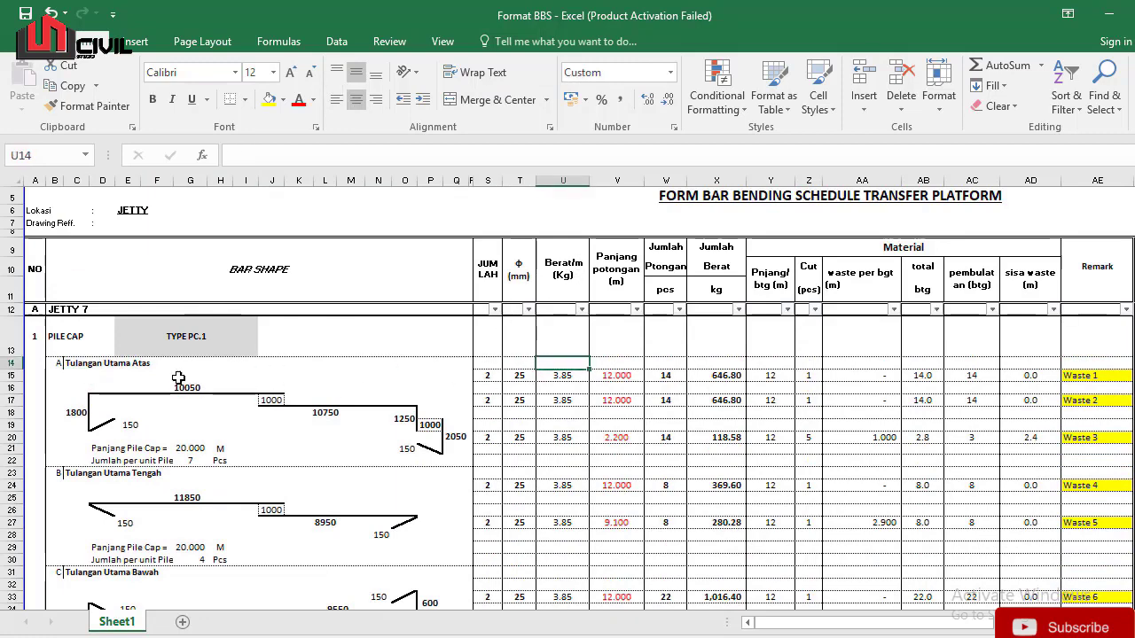
Step: Switch to the blank Format BBS - Copy workbook and enter the title FORM BAR BENDING SCHEDULE TRANSFER PLATFORM in row 5
{"action": "mouse_move", "coordinate": [345, 636]}
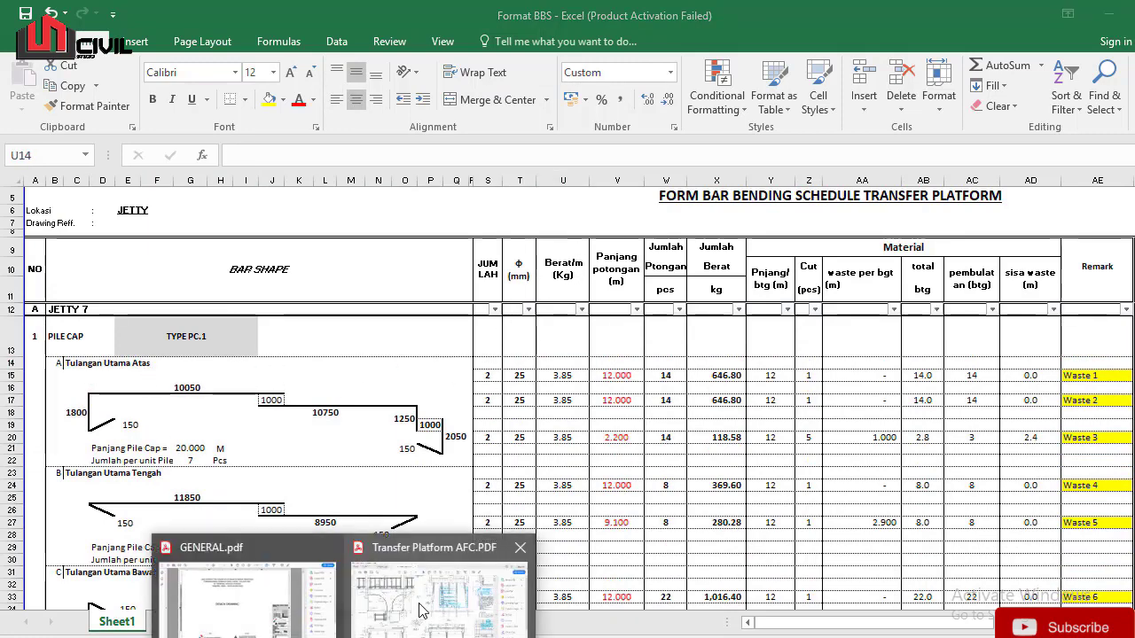
{"action": "left_click", "coordinate": [439, 596]}
{"action": "left_click", "coordinate": [452, 590]}
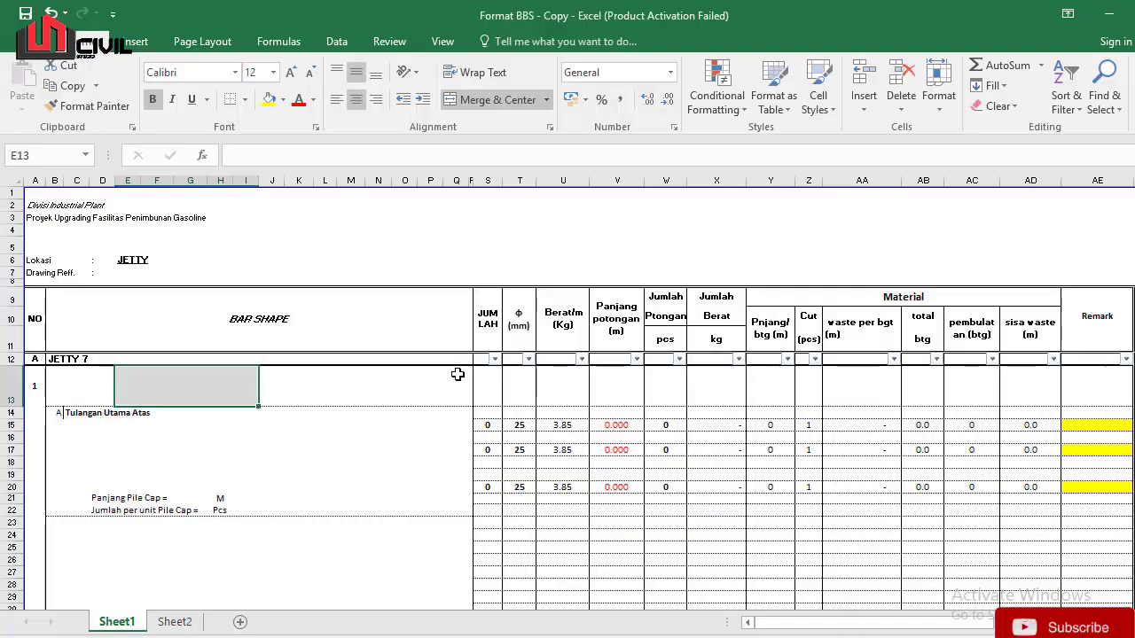
{"action": "left_click", "coordinate": [661, 242]}
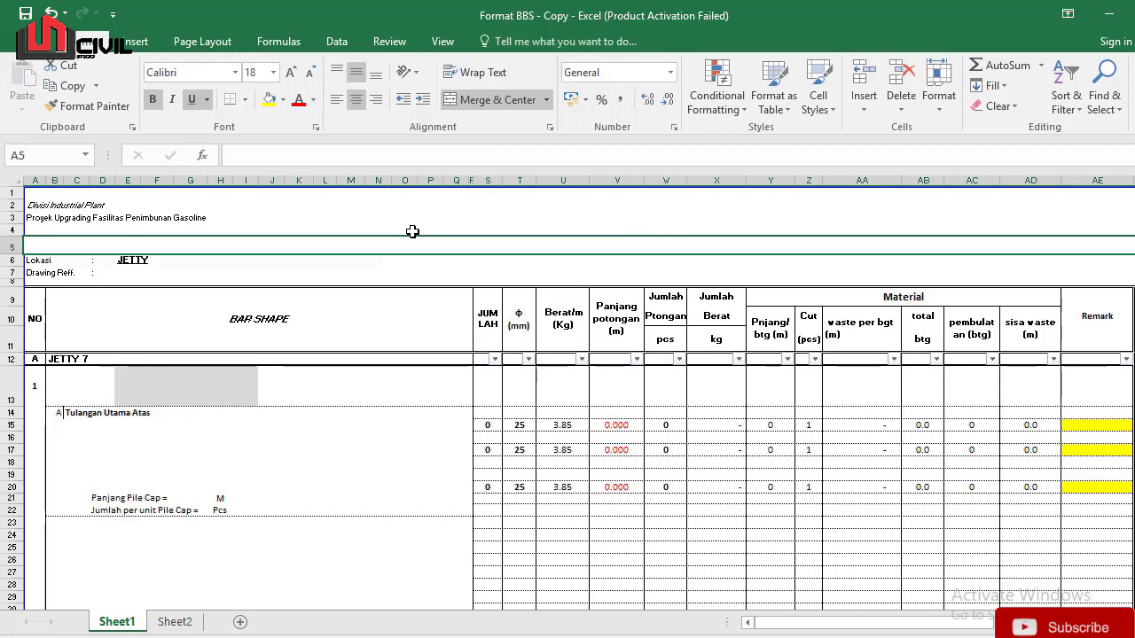
{"action": "type", "text": "FORM BAR "}
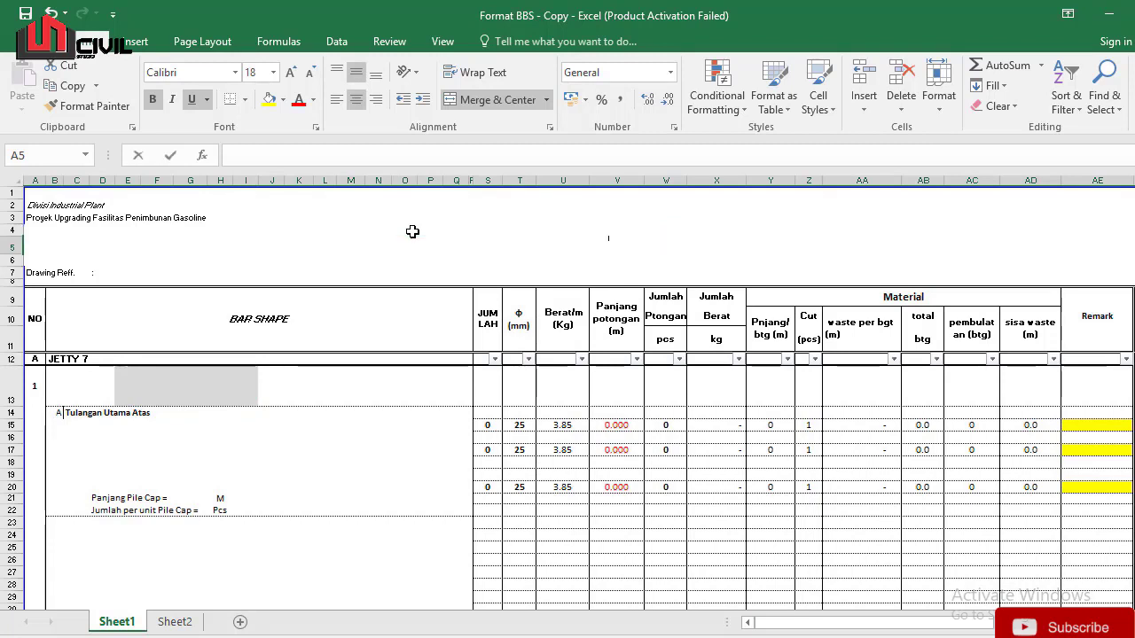
{"action": "type", "text": "BEND"}
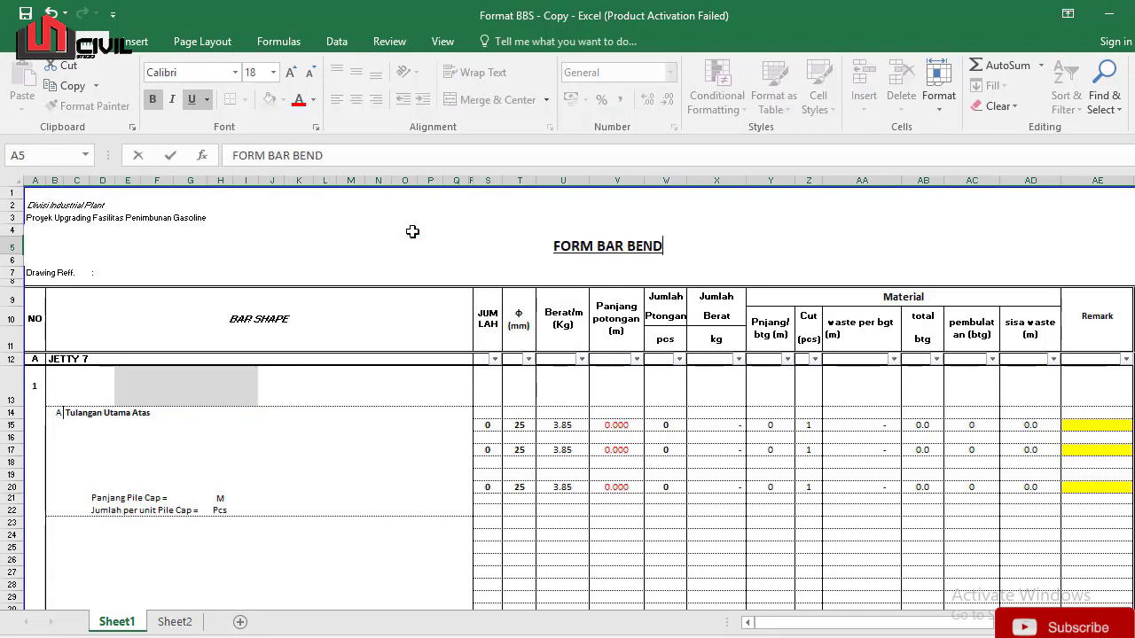
{"action": "type", "text": "ING SCHEDULE"}
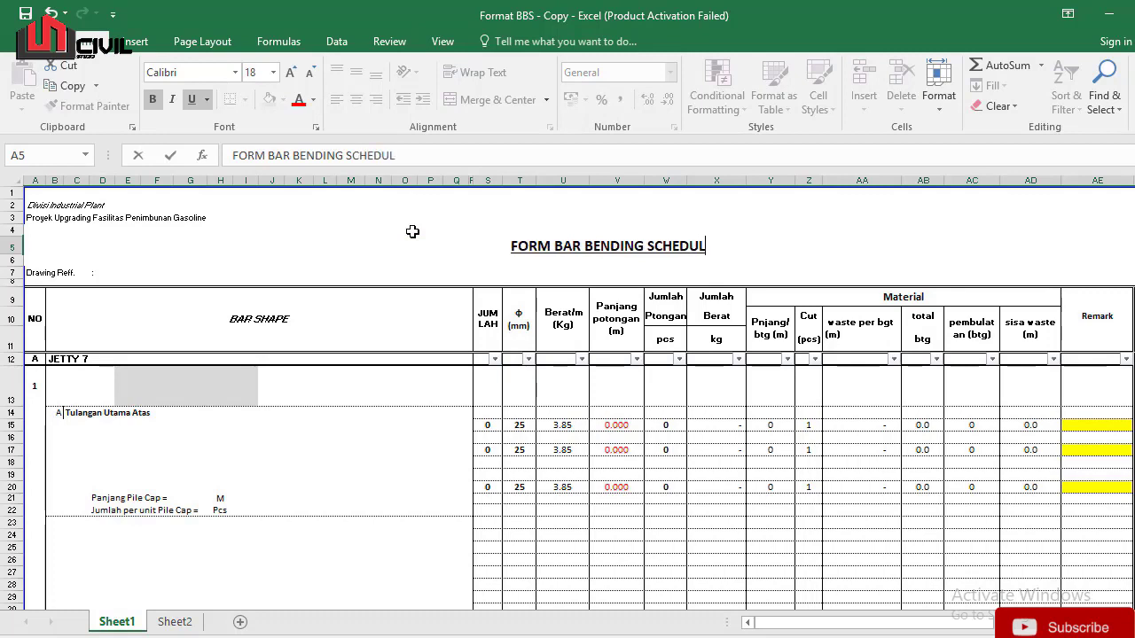
{"action": "type", "text": "ANS"}
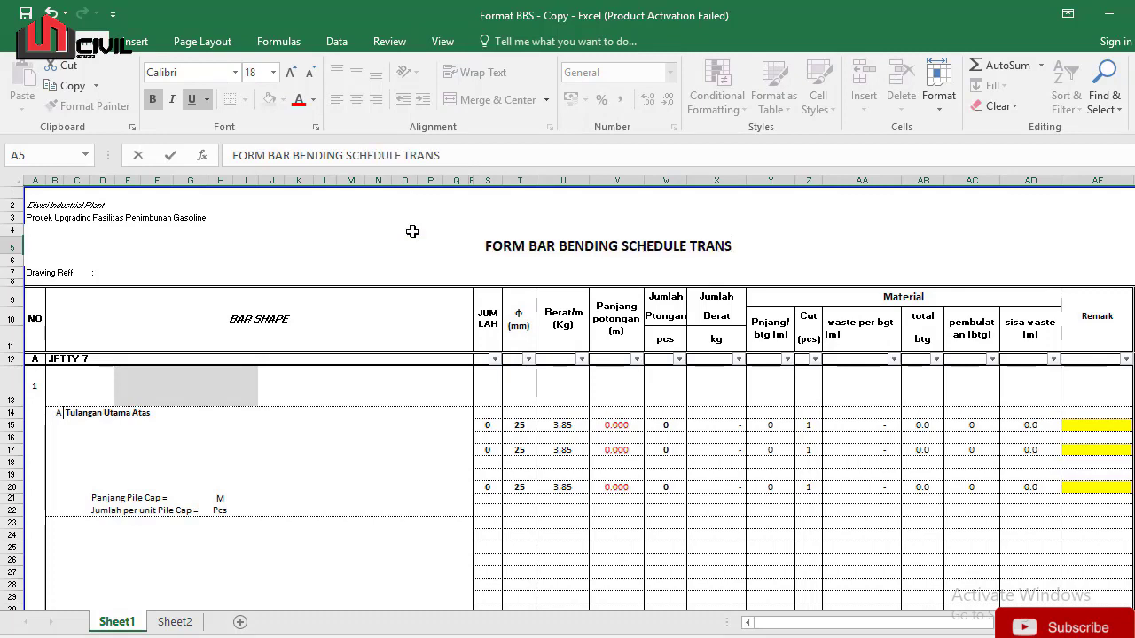
{"action": "type", "text": "FER PLATFORM"}
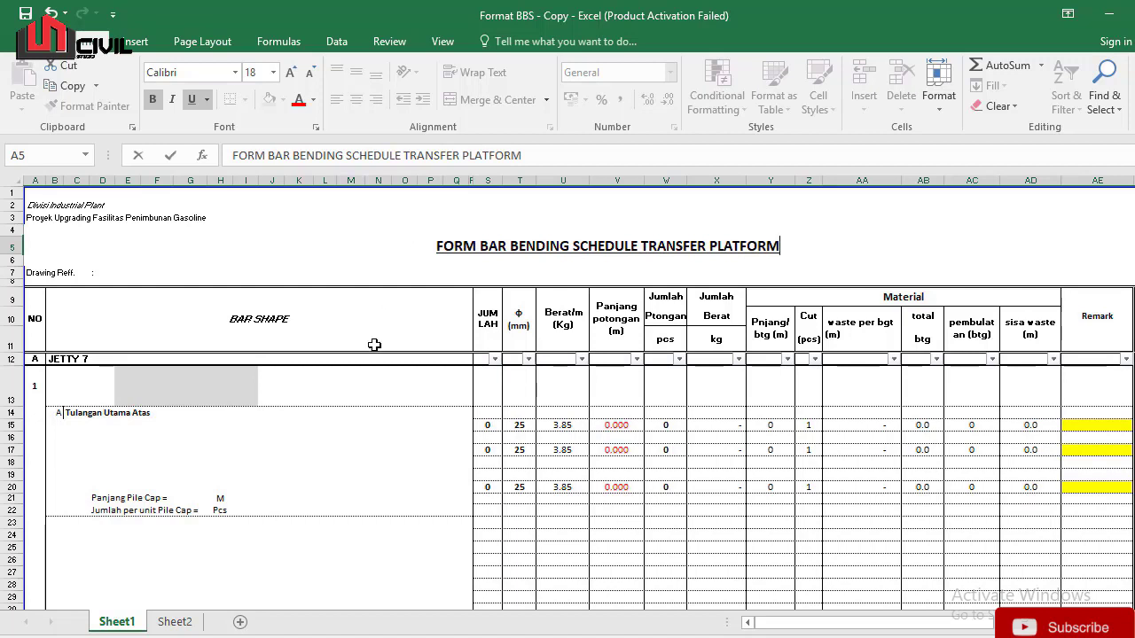
{"action": "left_click", "coordinate": [186, 387]}
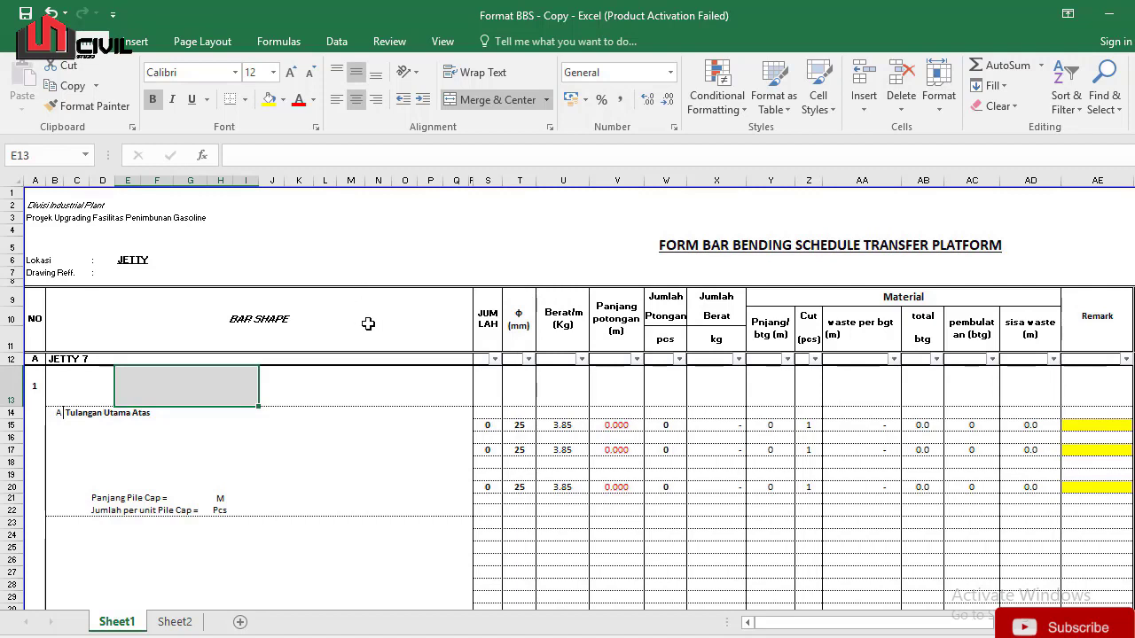
Step: Switch to Transfer Platform AFC.PDF in Acrobat Reader and examine the platform plan with Views A, B and C on page 1
{"action": "left_click", "coordinate": [344, 635]}
{"action": "left_click", "coordinate": [417, 612]}
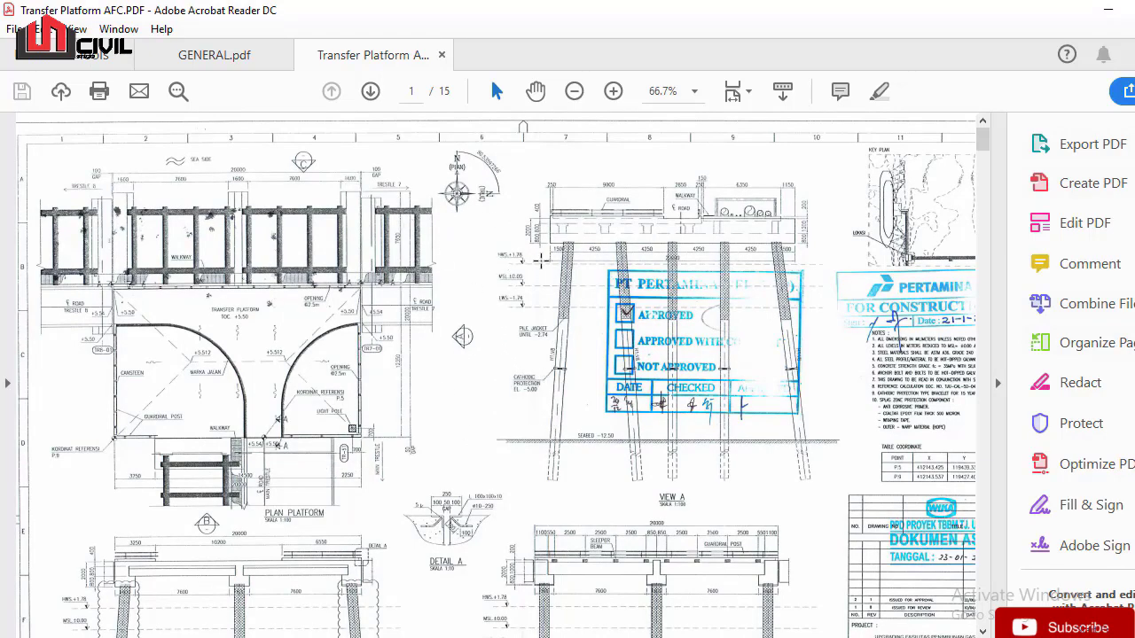
{"action": "scroll", "coordinate": [554, 399], "scroll_direction": "down", "scroll_amount": 3}
{"action": "scroll", "coordinate": [546, 427], "scroll_direction": "down", "scroll_amount": 10}
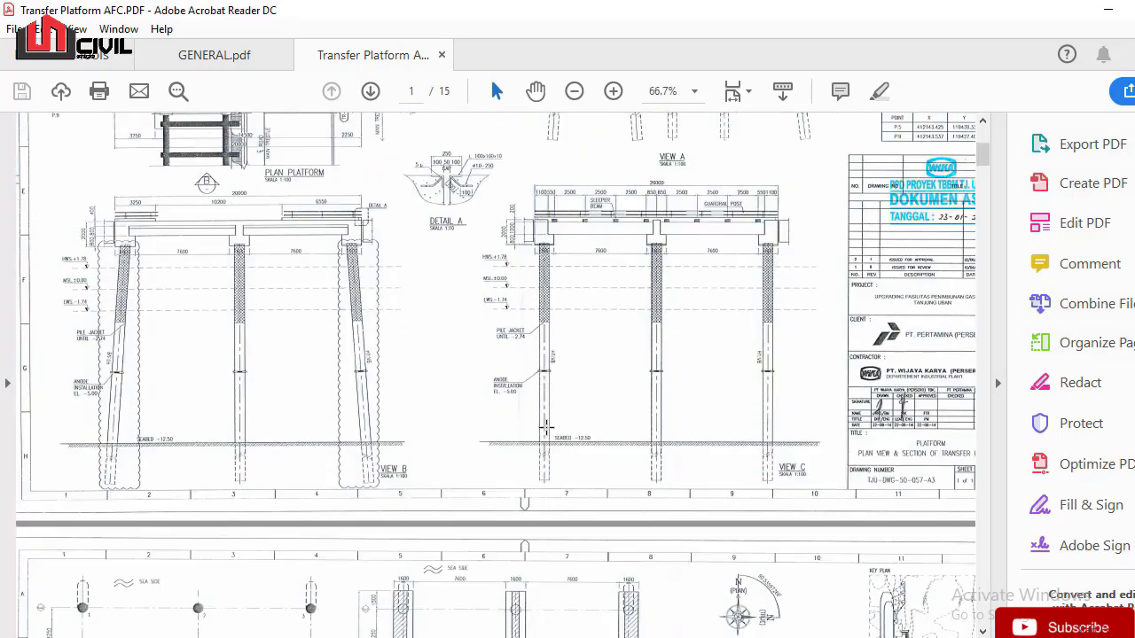
{"action": "scroll", "coordinate": [416, 456], "scroll_direction": "down", "scroll_amount": 1}
{"action": "scroll", "coordinate": [413, 459], "scroll_direction": "up", "scroll_amount": 6}
{"action": "scroll", "coordinate": [585, 200], "scroll_direction": "up", "scroll_amount": 1, "text": "ctrl"}
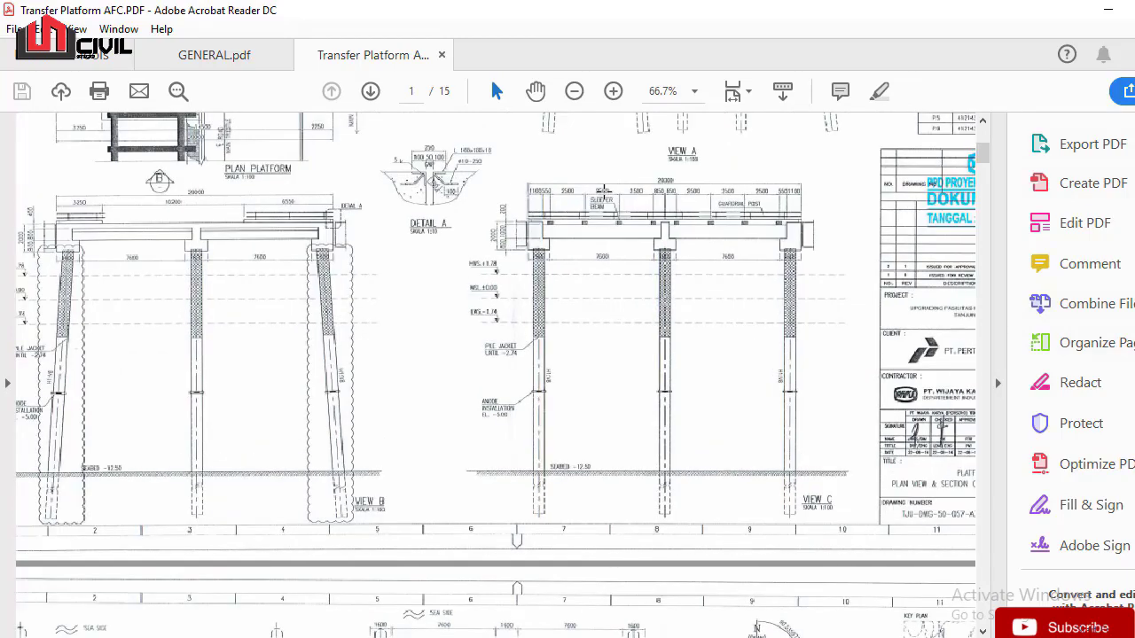
{"action": "scroll", "coordinate": [610, 206], "scroll_direction": "up", "scroll_amount": 2, "text": "ctrl"}
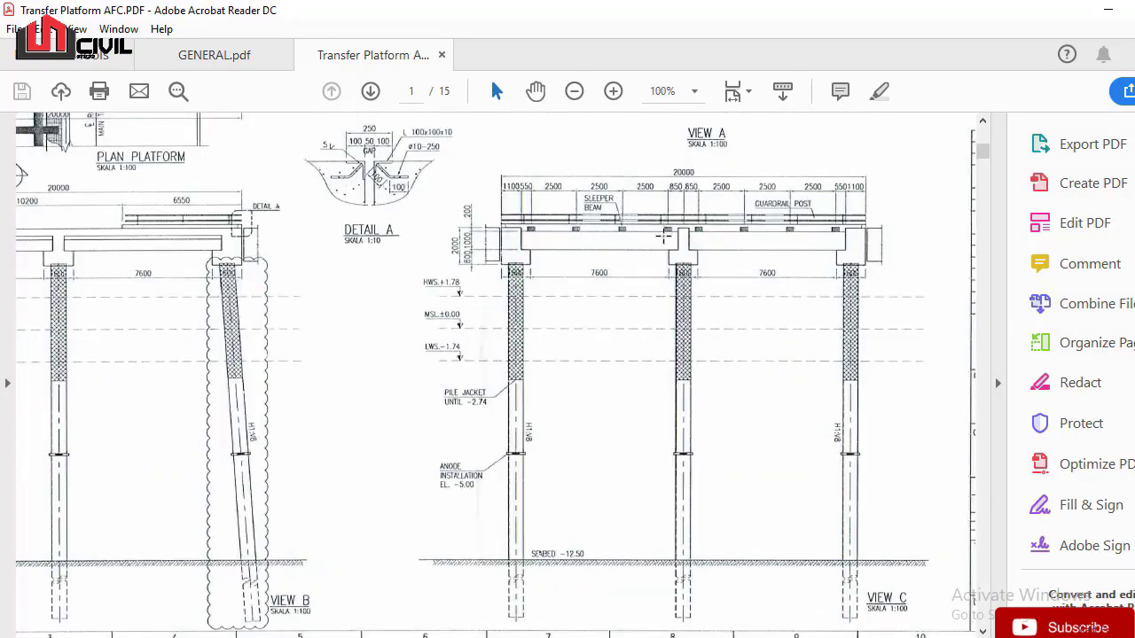
{"action": "scroll", "coordinate": [623, 260], "scroll_direction": "down", "scroll_amount": 2, "text": "ctrl"}
{"action": "scroll", "coordinate": [619, 315], "scroll_direction": "up", "scroll_amount": 6}
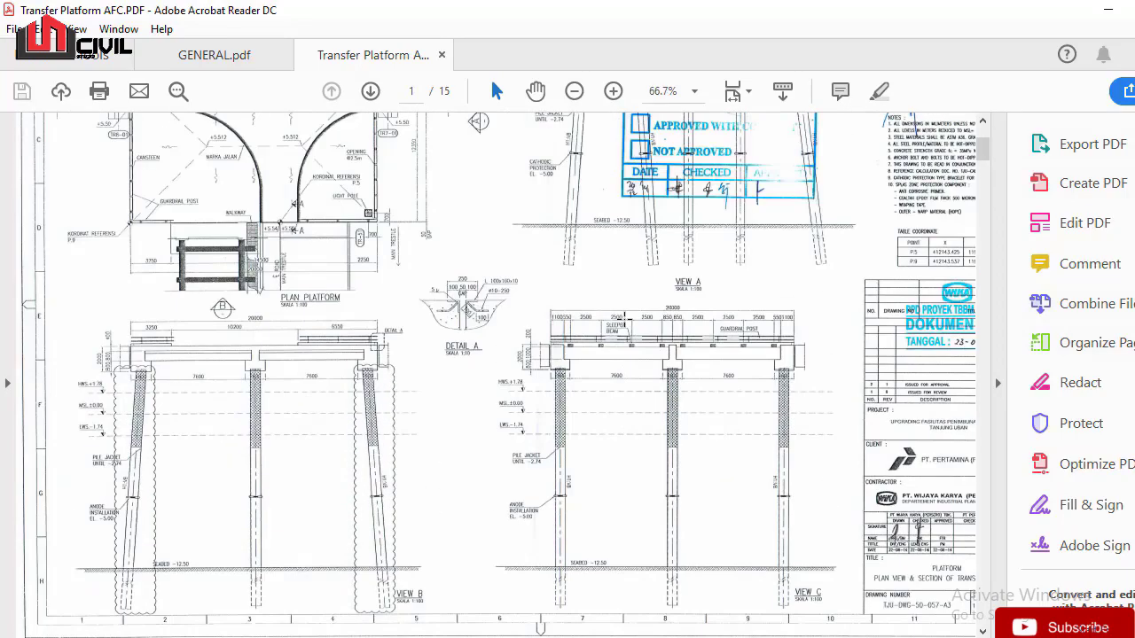
{"action": "scroll", "coordinate": [624, 319], "scroll_direction": "up", "scroll_amount": 2}
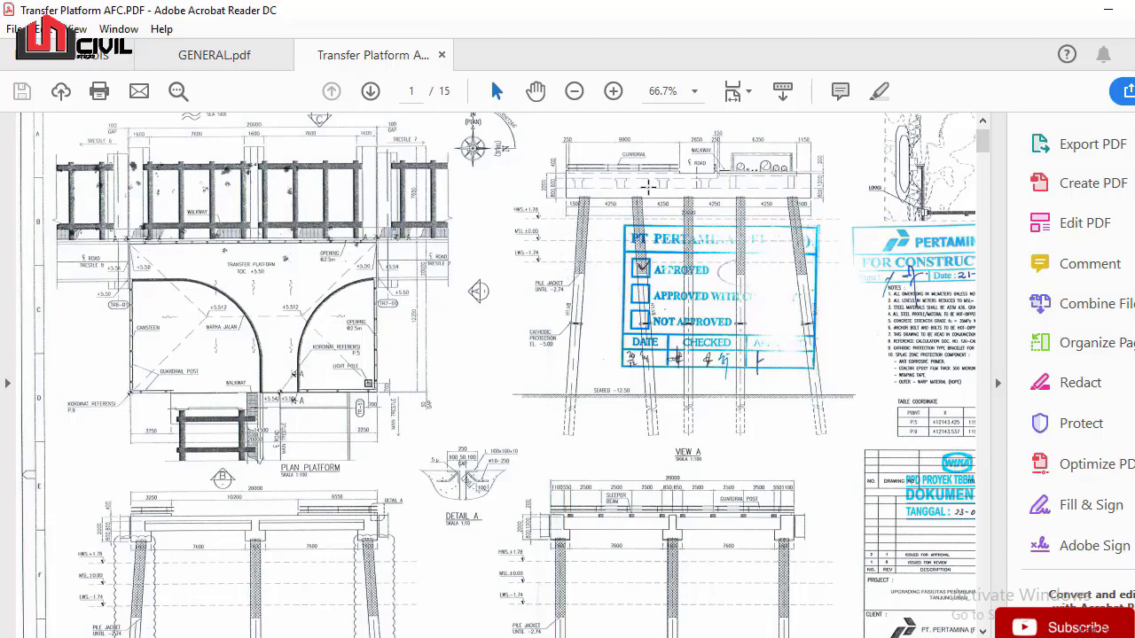
Step: Examine the Plan Pilecap drawing on page 2 for the pile cap types, positions and dimensions
{"action": "scroll", "coordinate": [570, 216], "scroll_direction": "down", "scroll_amount": 10}
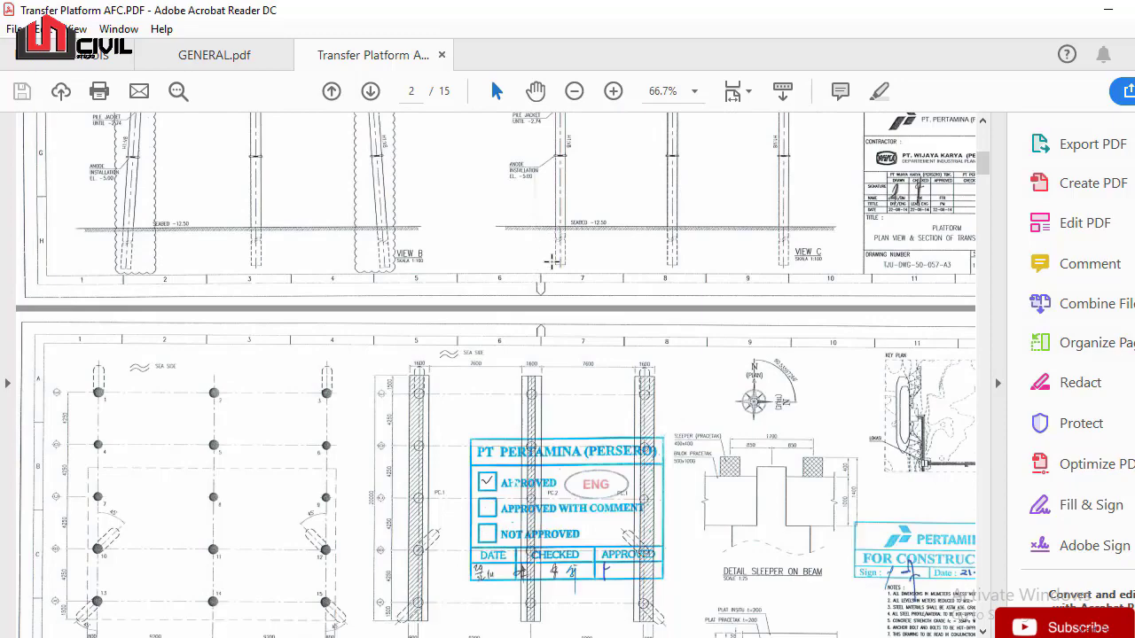
{"action": "scroll", "coordinate": [558, 258], "scroll_direction": "down", "scroll_amount": 1}
{"action": "scroll", "coordinate": [558, 258], "scroll_direction": "up", "scroll_amount": 4}
{"action": "scroll", "coordinate": [564, 261], "scroll_direction": "down", "scroll_amount": 4}
{"action": "scroll", "coordinate": [559, 258], "scroll_direction": "up", "scroll_amount": 1}
{"action": "scroll", "coordinate": [456, 352], "scroll_direction": "up", "scroll_amount": 2, "text": "ctrl"}
{"action": "scroll", "coordinate": [456, 352], "scroll_direction": "down", "scroll_amount": 1}
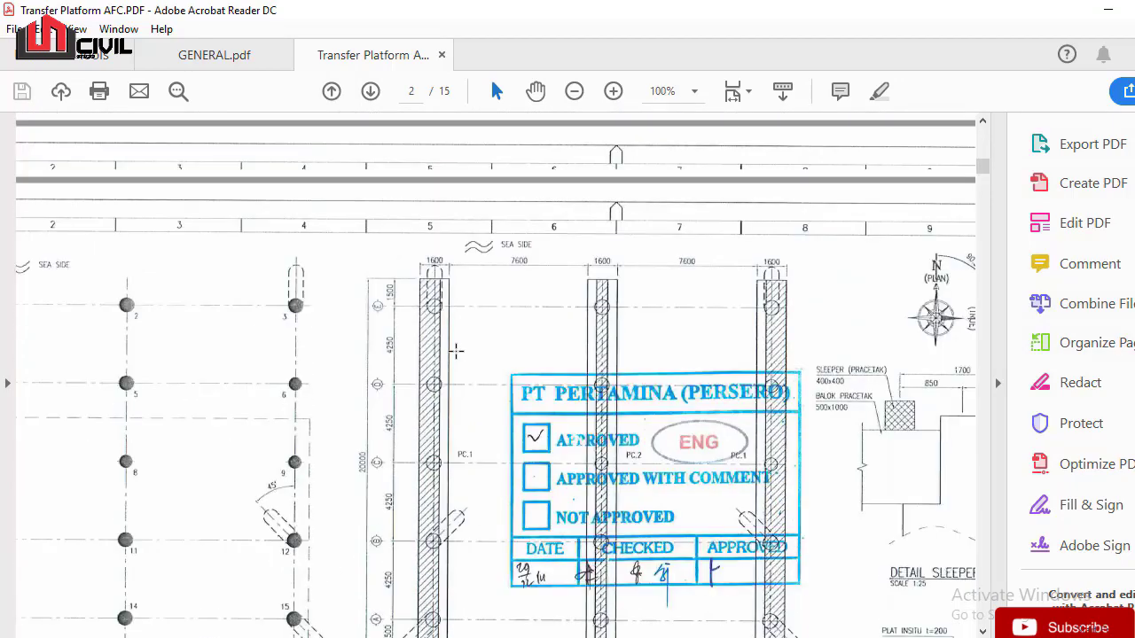
{"action": "scroll", "coordinate": [453, 356], "scroll_direction": "down", "scroll_amount": 1}
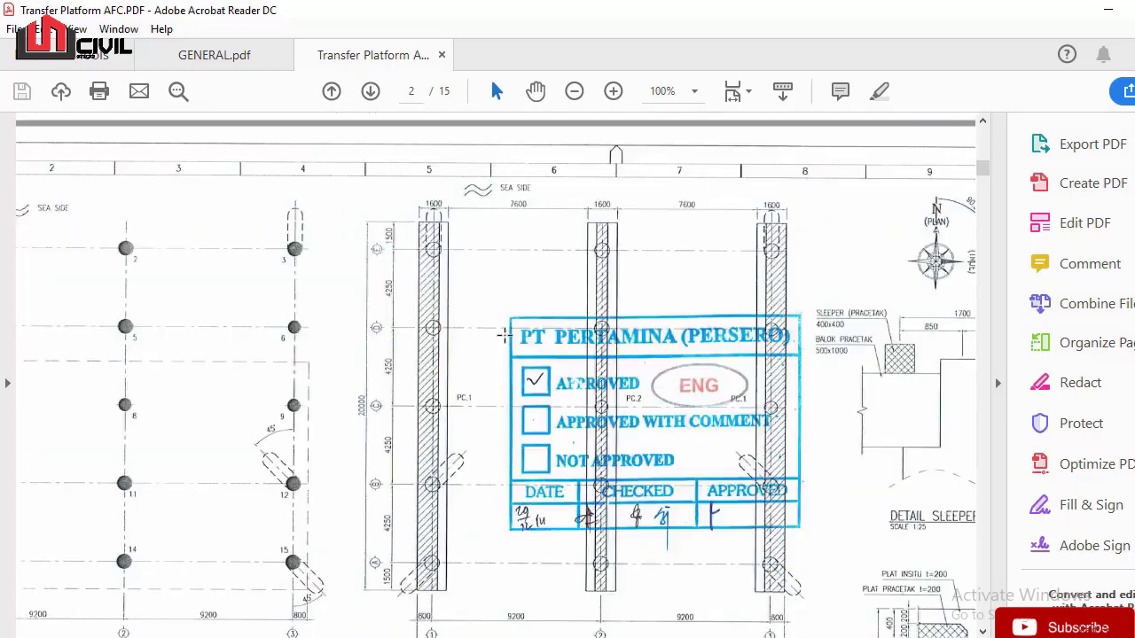
{"action": "scroll", "coordinate": [444, 310], "scroll_direction": "down", "scroll_amount": 1}
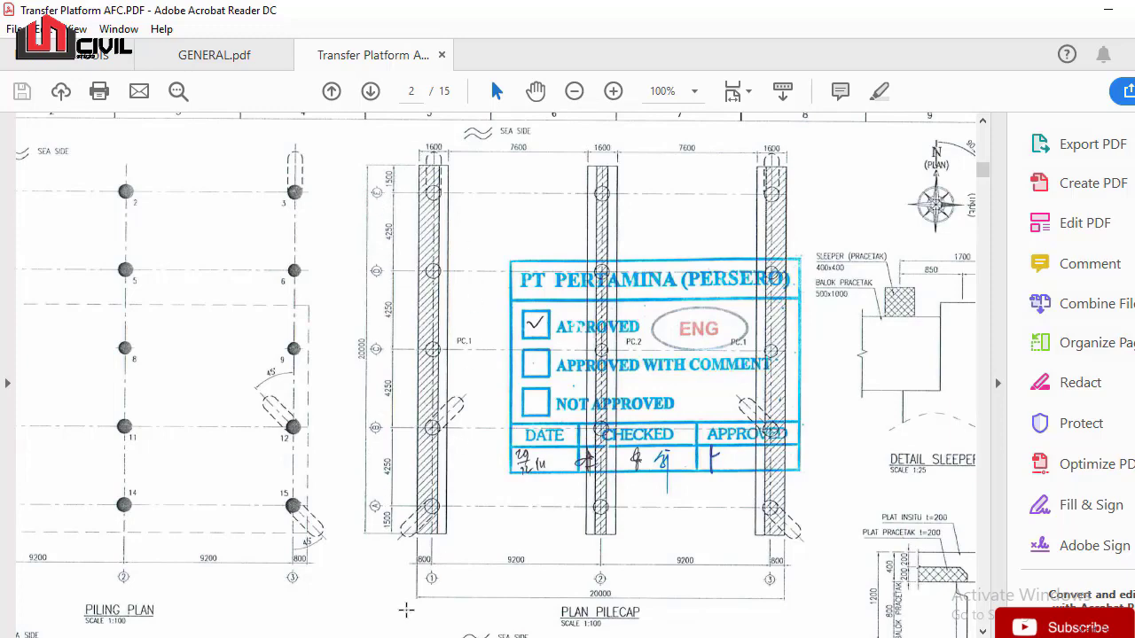
Step: Switch to the Format BBS - Copy workbook in Excel and enter PILE CAP in B13 and TYPE PC.1 in the grey cell E13
{"action": "mouse_move", "coordinate": [367, 626]}
{"action": "left_click", "coordinate": [528, 576]}
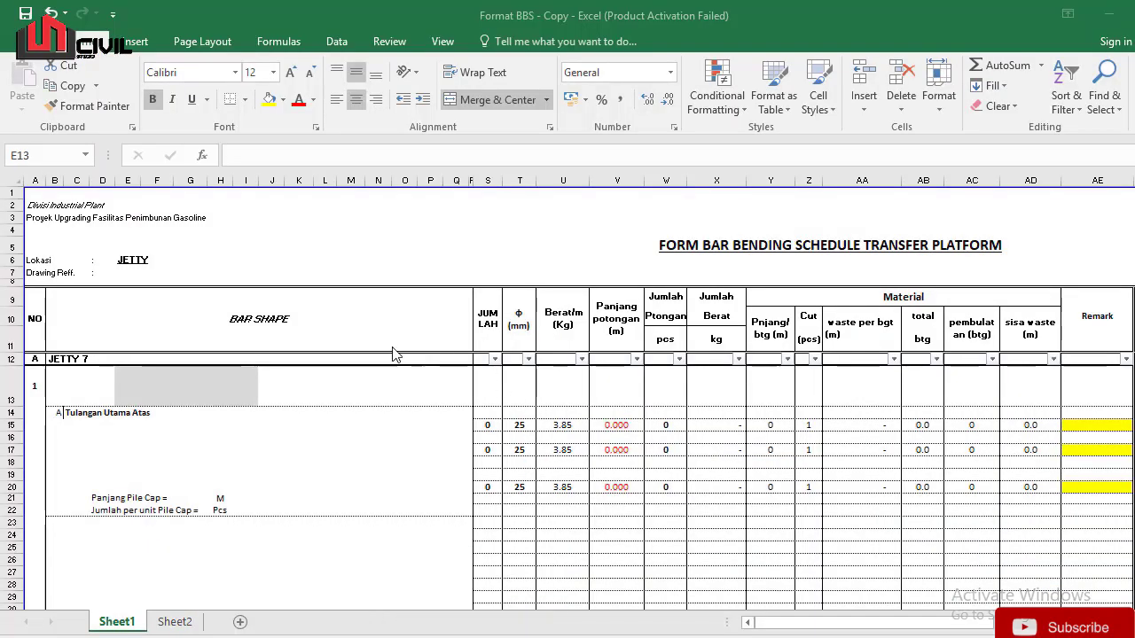
{"action": "left_click", "coordinate": [111, 377]}
{"action": "left_click", "coordinate": [62, 384]}
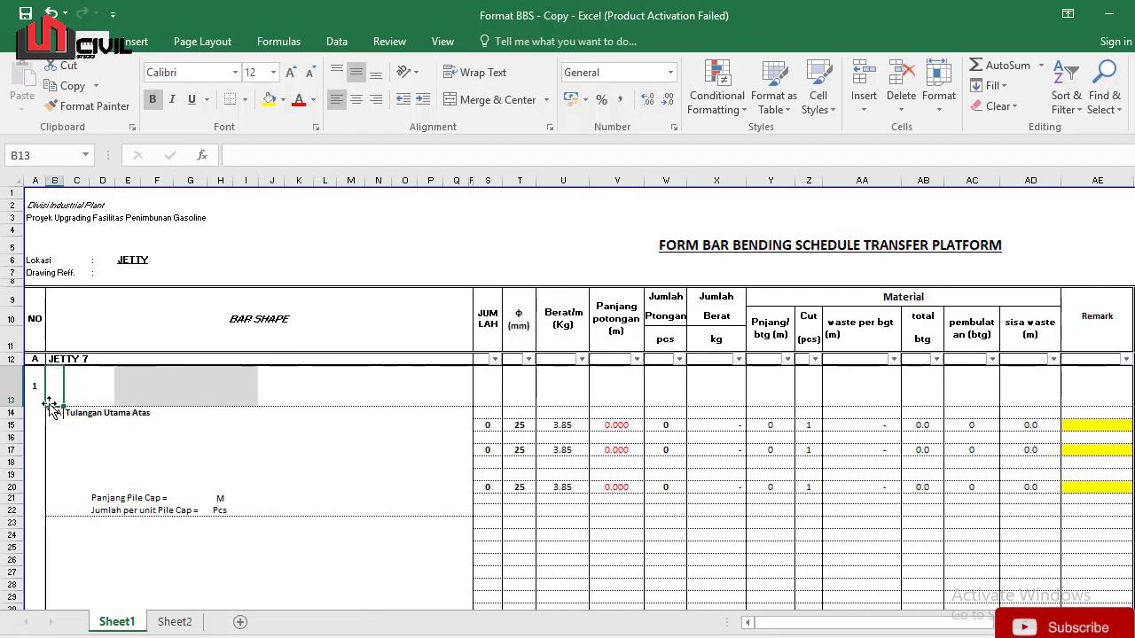
{"action": "type", "text": "PILE"}
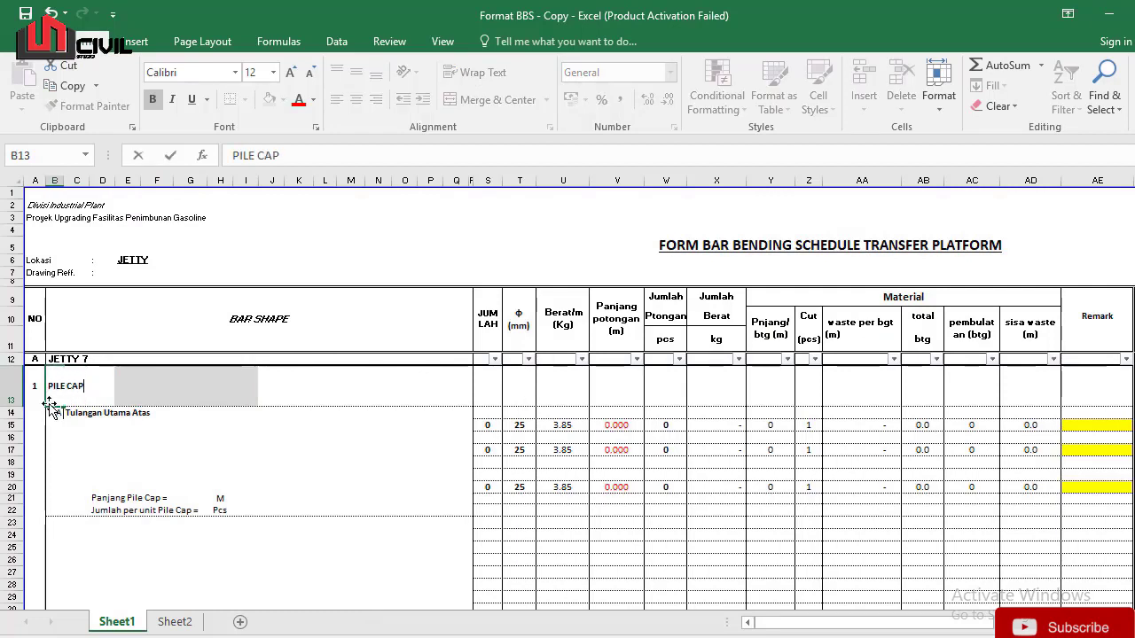
{"action": "type", "text": " CAP"}
{"action": "left_click", "coordinate": [149, 393]}
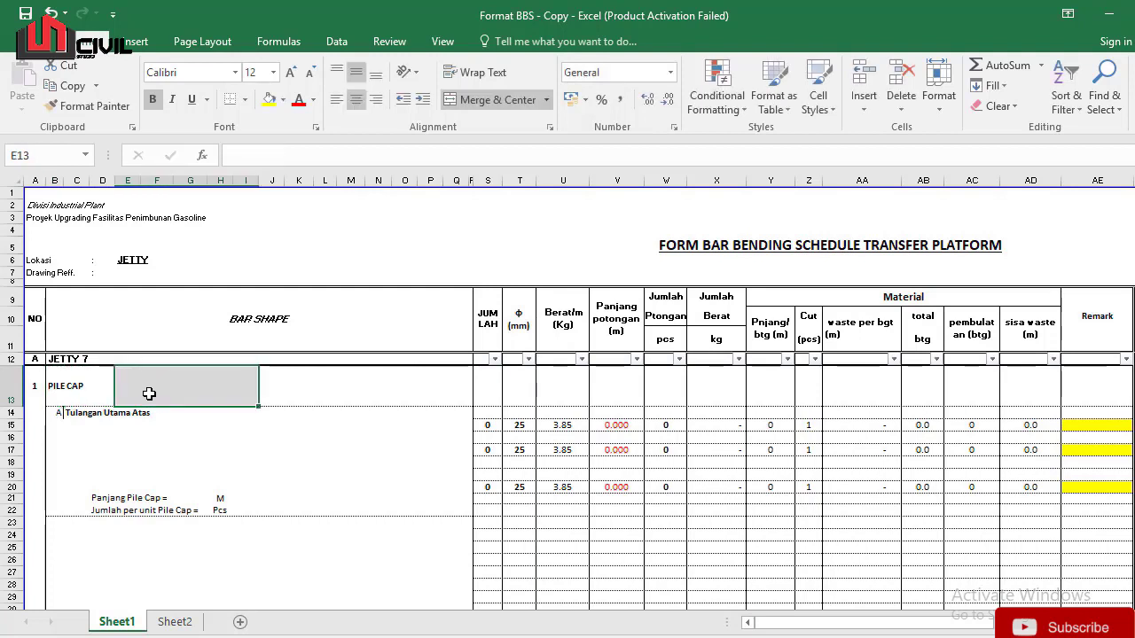
{"action": "type", "text": "TYPE"}
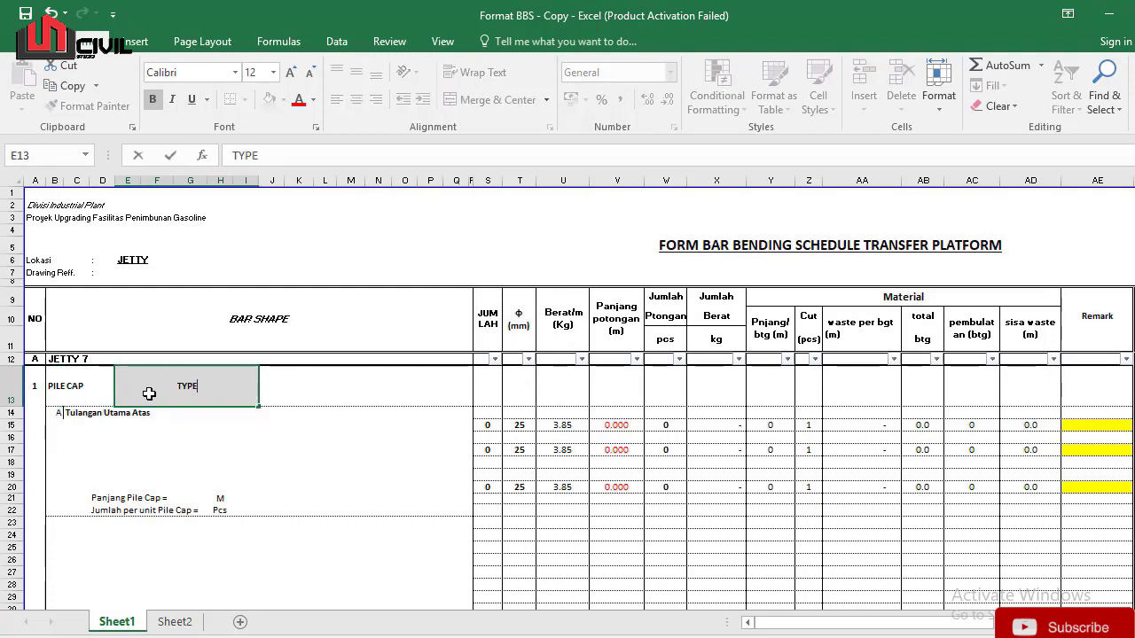
{"action": "type", "text": " PC.1"}
{"action": "left_click", "coordinate": [256, 317]}
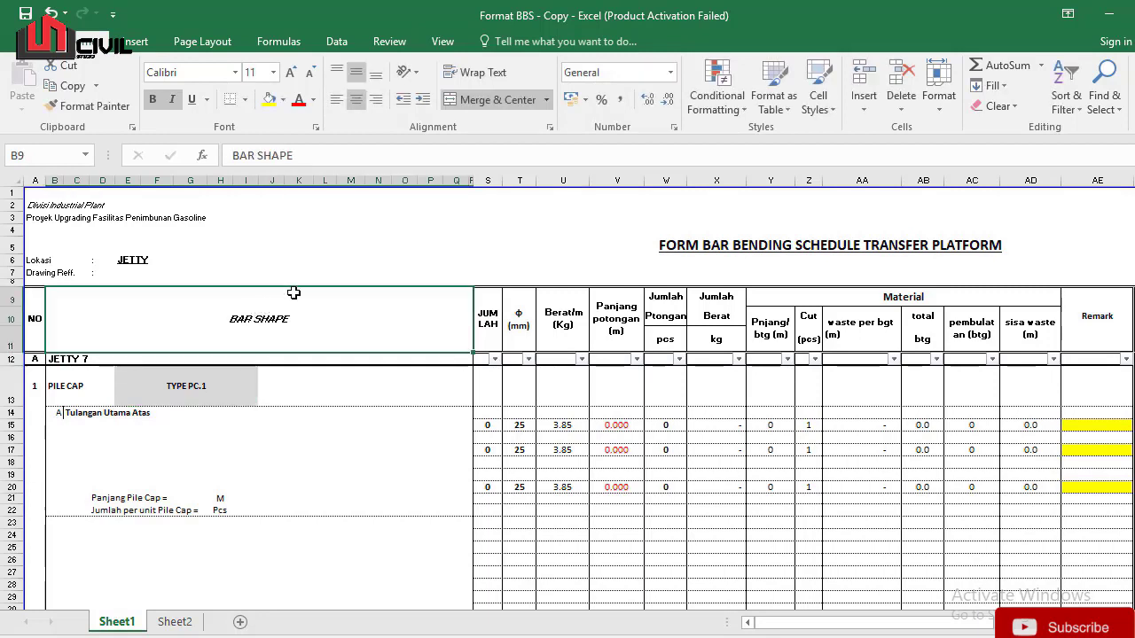
Step: Review the Bar Shape column, checking the empty sketch cells under Tulangan Utama Atas and the pile cap heading cells
{"action": "left_click", "coordinate": [281, 433]}
{"action": "left_click", "coordinate": [271, 318]}
{"action": "left_click", "coordinate": [109, 435]}
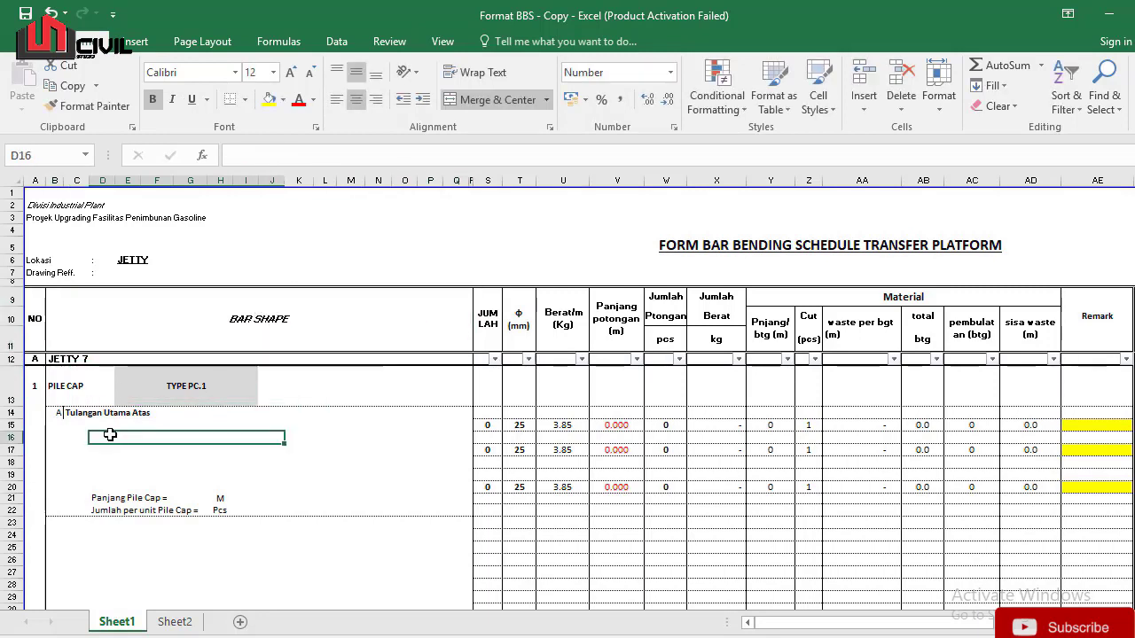
{"action": "left_click", "coordinate": [106, 452]}
{"action": "left_click", "coordinate": [109, 436]}
{"action": "left_click", "coordinate": [165, 458]}
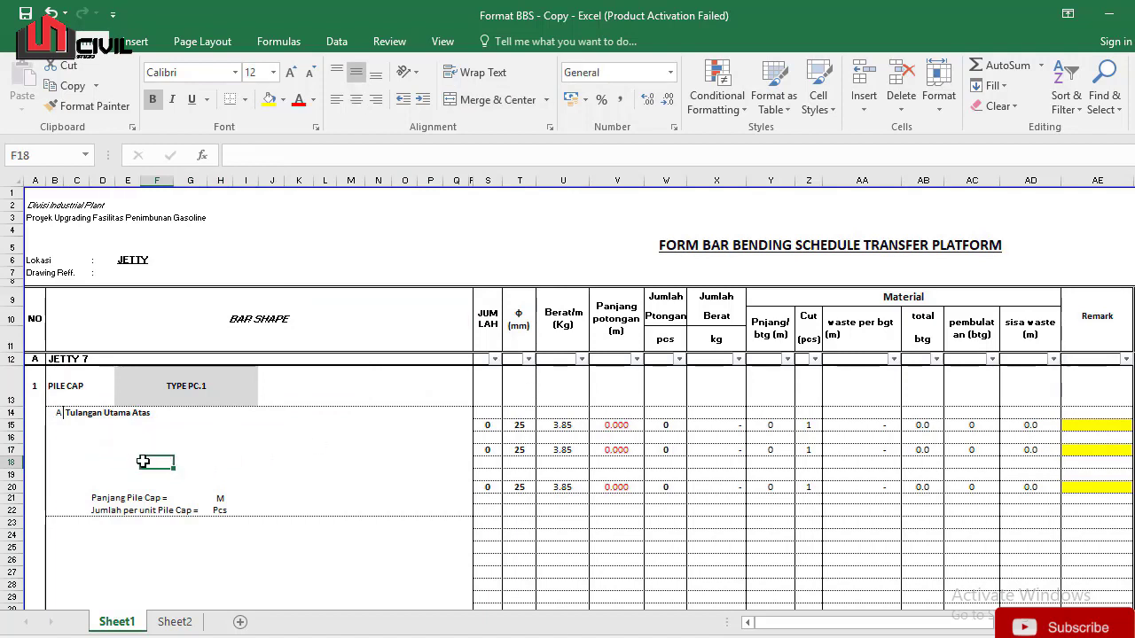
{"action": "left_click", "coordinate": [109, 436]}
{"action": "left_click", "coordinate": [324, 435]}
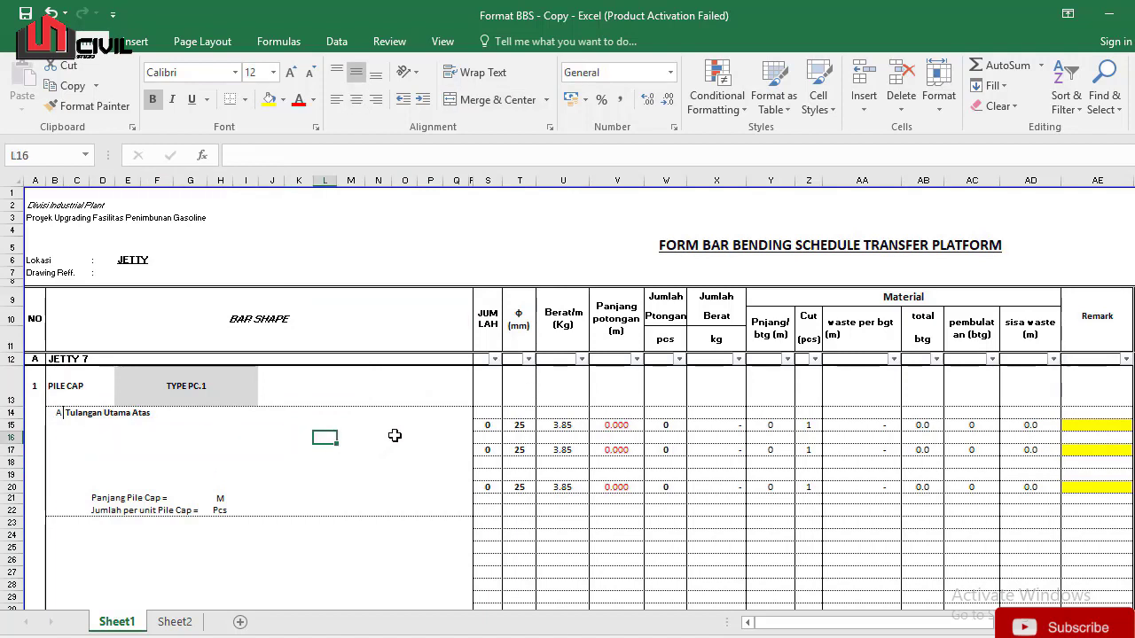
{"action": "left_click", "coordinate": [396, 437]}
{"action": "left_click", "coordinate": [395, 465]}
{"action": "left_click", "coordinate": [270, 437]}
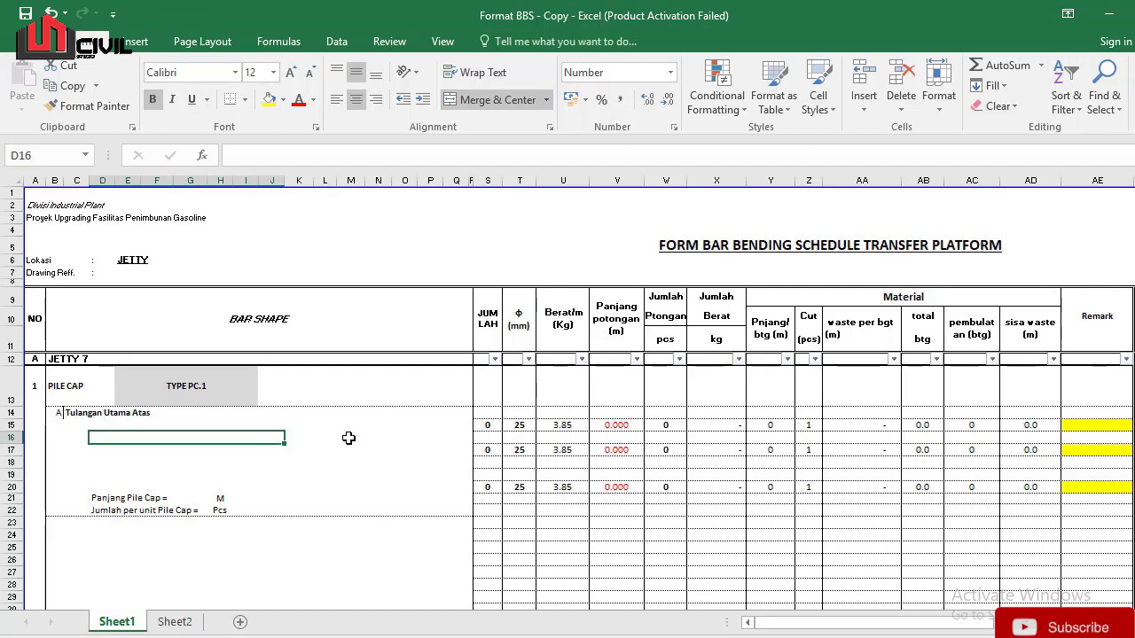
{"action": "left_click", "coordinate": [349, 438]}
{"action": "left_click", "coordinate": [244, 377]}
{"action": "left_click", "coordinate": [270, 328]}
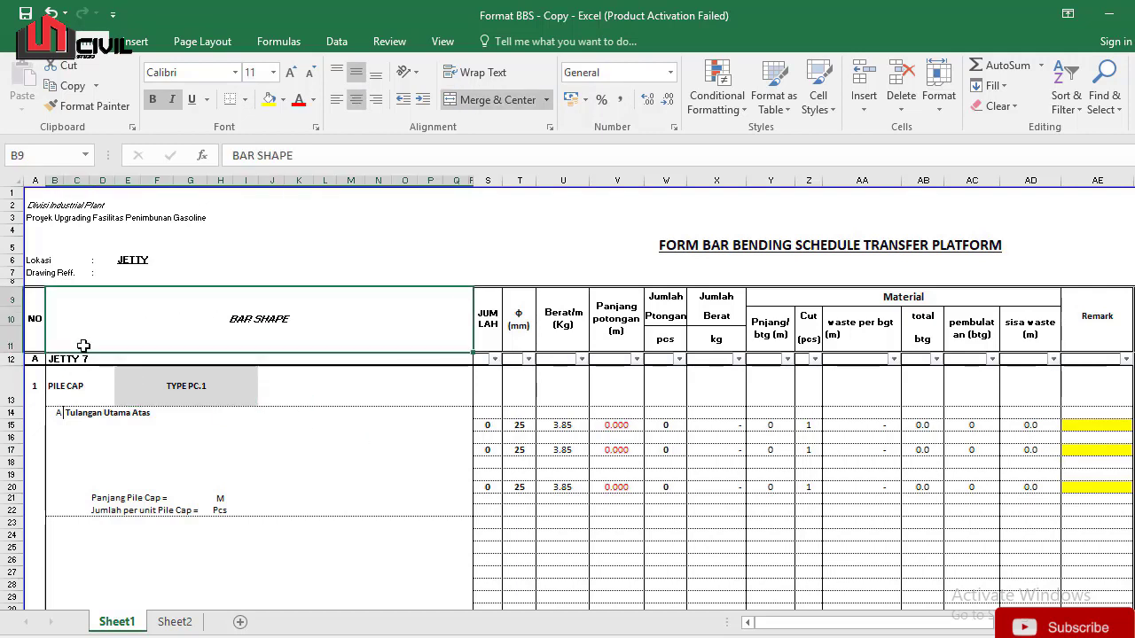
{"action": "left_click", "coordinate": [76, 385]}
{"action": "left_click", "coordinate": [164, 383]}
{"action": "left_click", "coordinate": [259, 325]}
Step: Switch to Transfer Platform AFC.PDF in Acrobat Reader and examine pile cap PC.1 closely in the Plan Pilecap drawing
{"action": "left_click", "coordinate": [426, 580]}
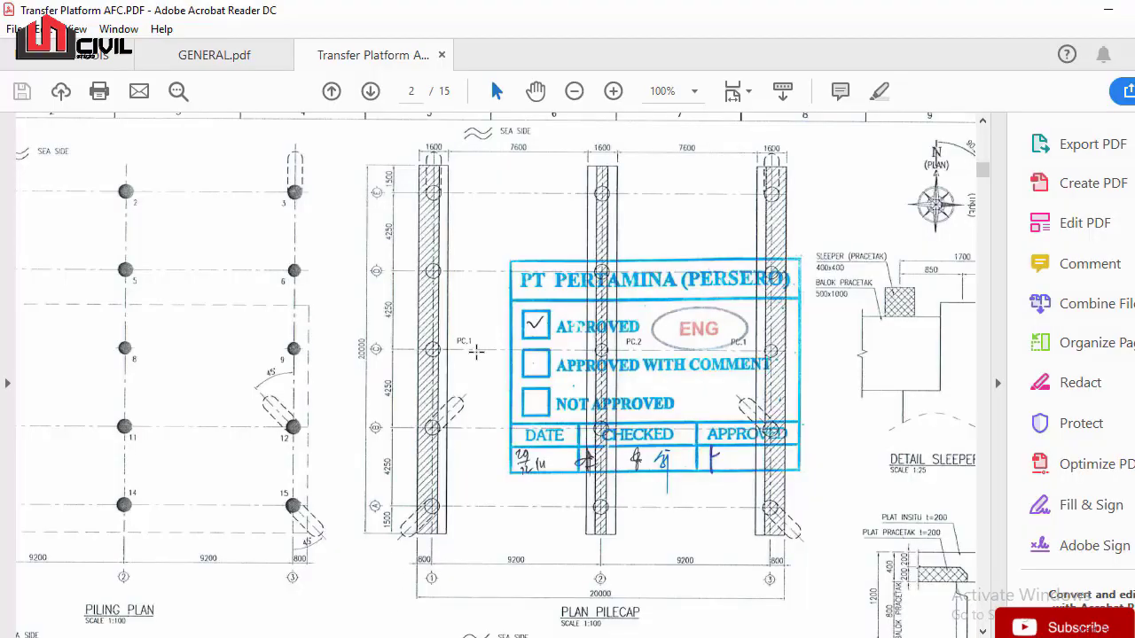
{"action": "scroll", "coordinate": [457, 321], "scroll_direction": "up", "scroll_amount": 1, "text": "ctrl"}
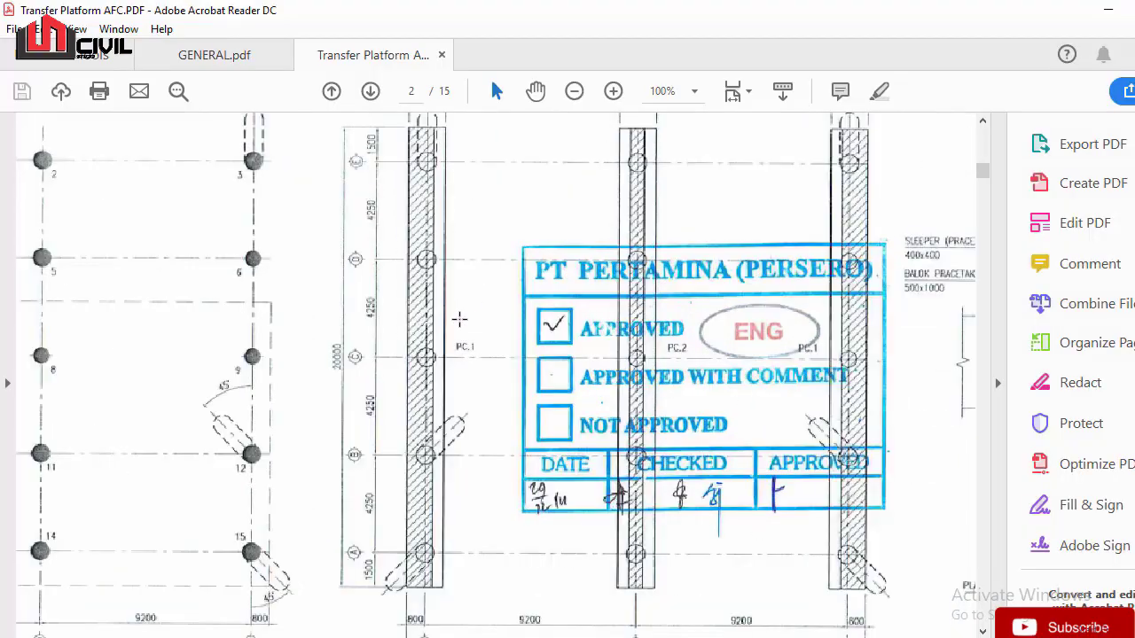
{"action": "scroll", "coordinate": [457, 312], "scroll_direction": "down", "scroll_amount": 1}
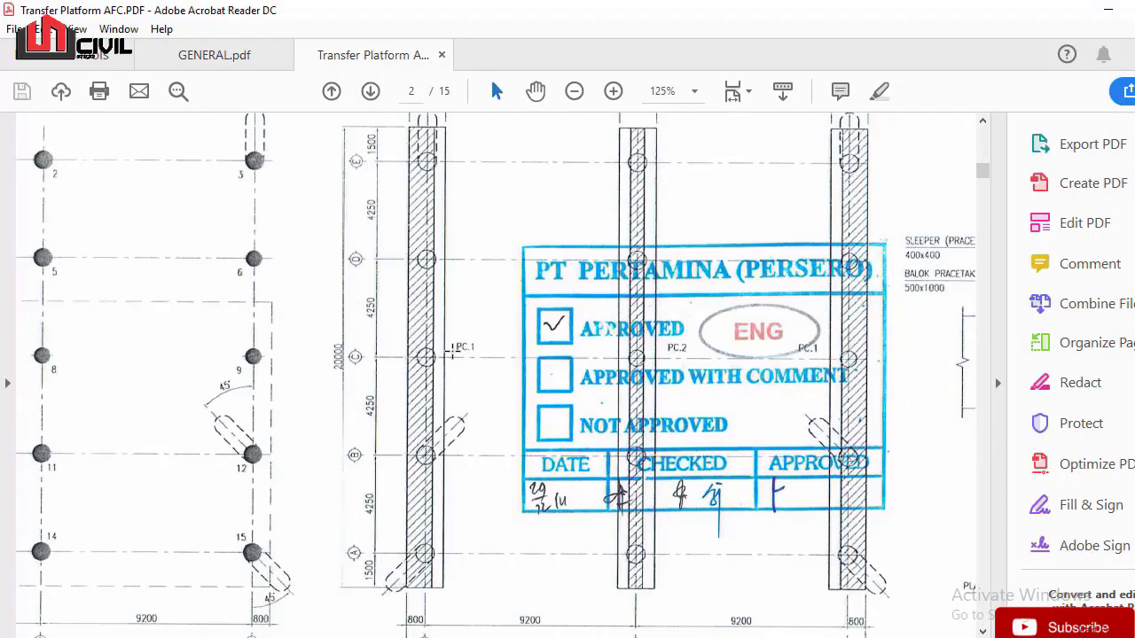
{"action": "scroll", "coordinate": [393, 355], "scroll_direction": "up", "scroll_amount": 2}
{"action": "scroll", "coordinate": [448, 321], "scroll_direction": "down", "scroll_amount": 2}
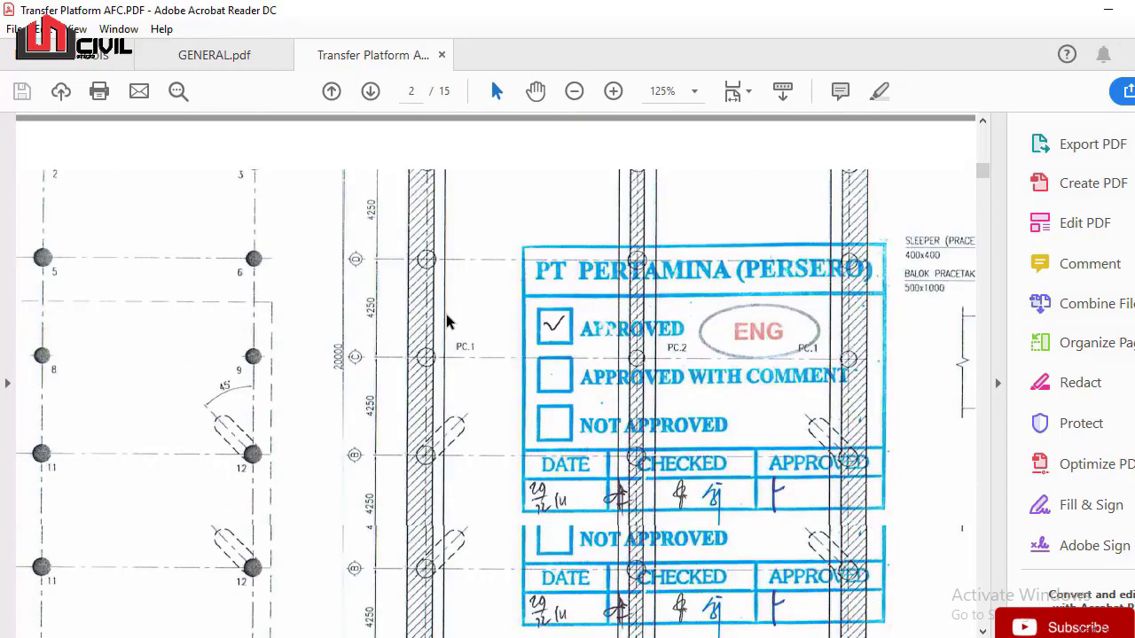
{"action": "scroll", "coordinate": [451, 343], "scroll_direction": "up", "scroll_amount": 2}
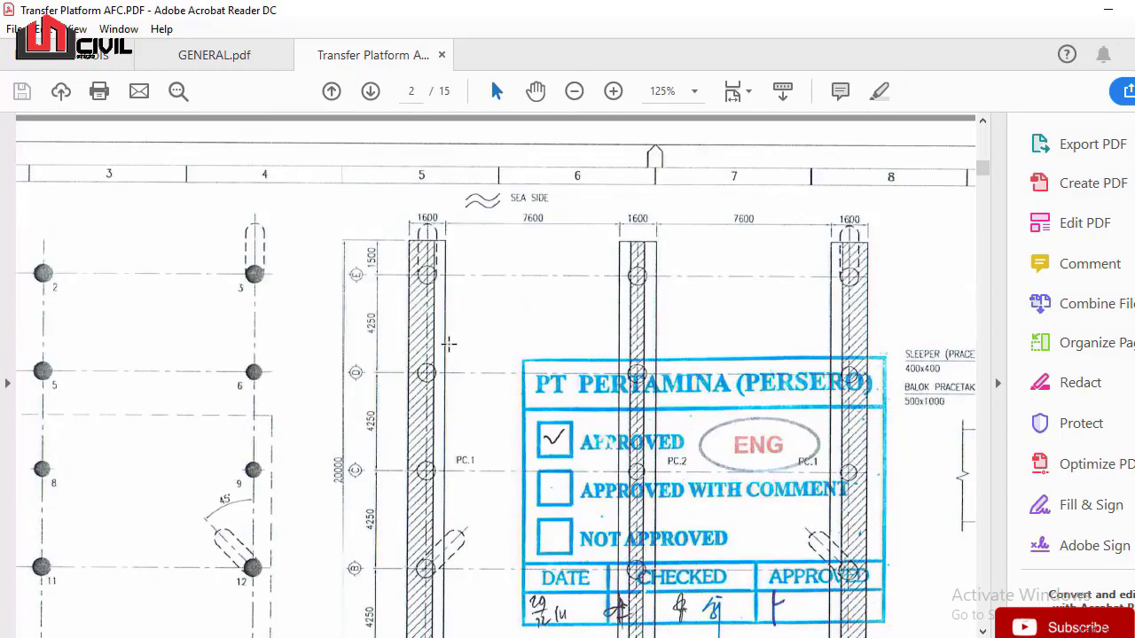
Step: Examine the width, length and pile spacing dimensions of pile cap PC.1 on the page 2 Plan Pilecap drawing
{"action": "scroll", "coordinate": [449, 343], "scroll_direction": "down", "scroll_amount": 2}
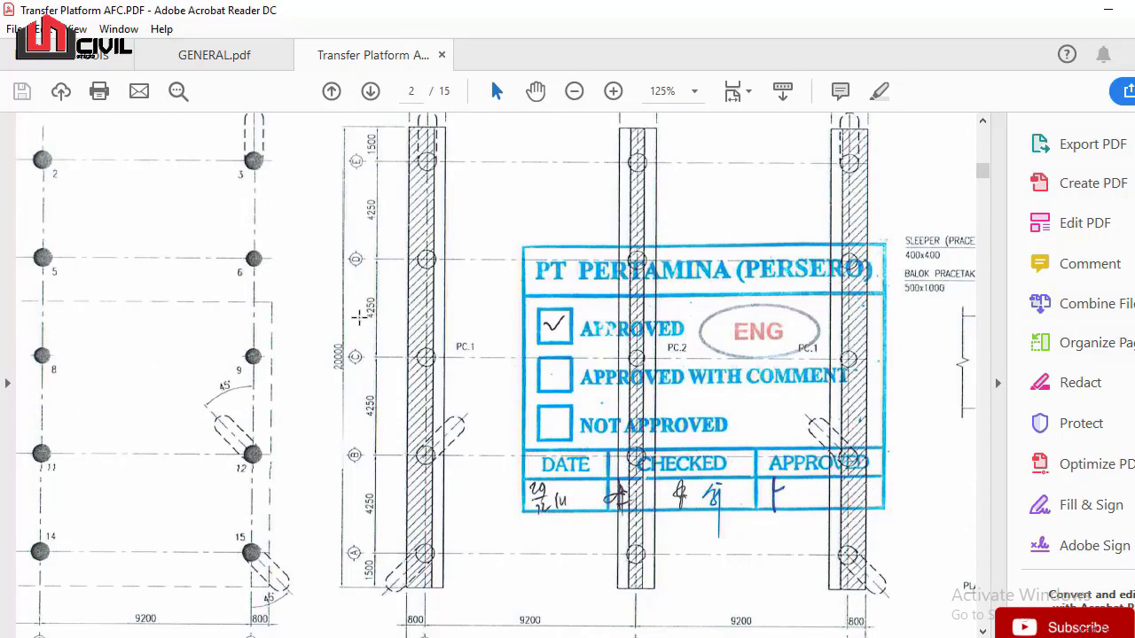
{"action": "scroll", "coordinate": [338, 365], "scroll_direction": "up", "scroll_amount": 2}
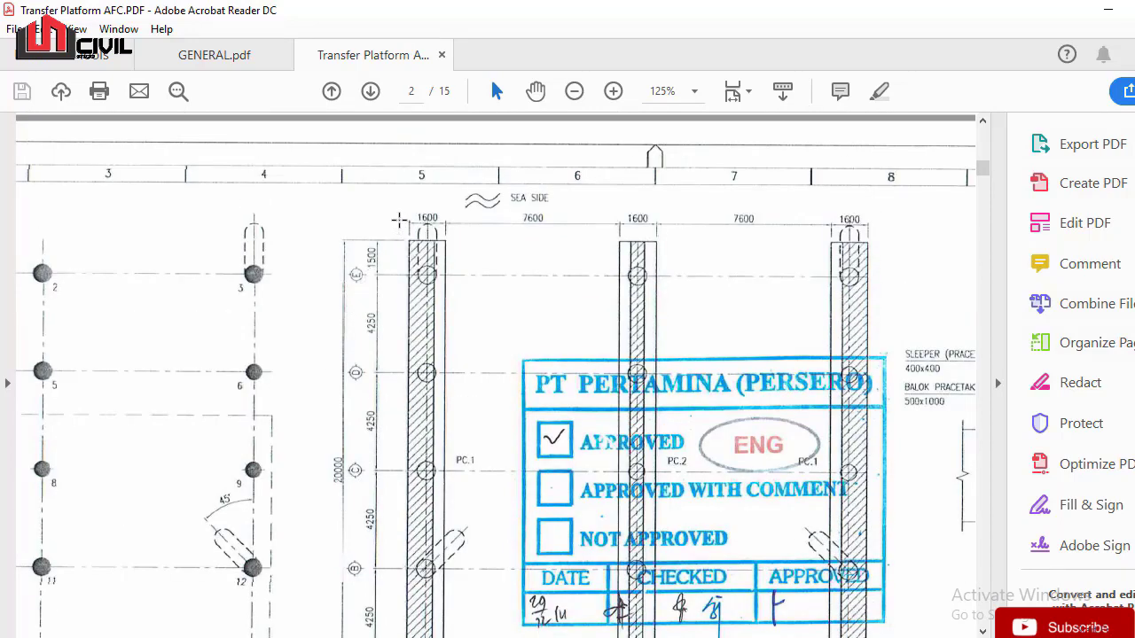
{"action": "scroll", "coordinate": [441, 219], "scroll_direction": "down", "scroll_amount": 2}
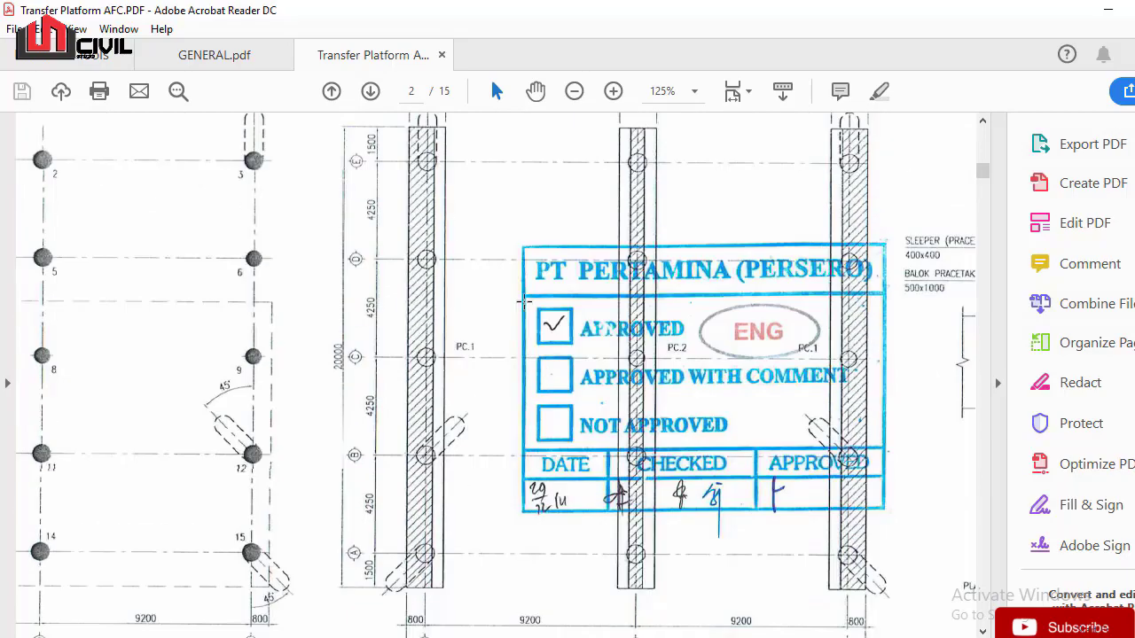
{"action": "scroll", "coordinate": [529, 312], "scroll_direction": "down", "scroll_amount": 5}
{"action": "scroll", "coordinate": [529, 312], "scroll_direction": "down", "scroll_amount": 1, "text": "ctrl"}
{"action": "scroll", "coordinate": [530, 312], "scroll_direction": "up", "scroll_amount": 1}
{"action": "scroll", "coordinate": [634, 431], "scroll_direction": "down", "scroll_amount": 2, "text": "ctrl"}
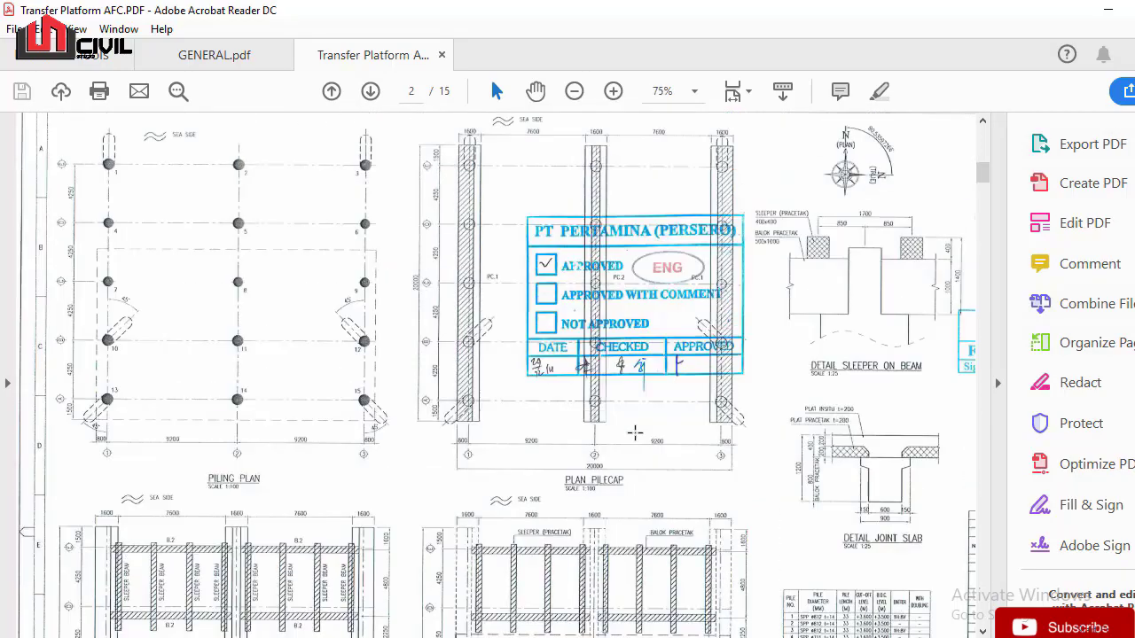
Step: Go to page 1 and examine the pile cap height and spacing dimensions in the View C elevation
{"action": "scroll", "coordinate": [639, 435], "scroll_direction": "up", "scroll_amount": 3}
{"action": "scroll", "coordinate": [627, 426], "scroll_direction": "up", "scroll_amount": 3}
{"action": "scroll", "coordinate": [608, 363], "scroll_direction": "up", "scroll_amount": 1, "text": "ctrl"}
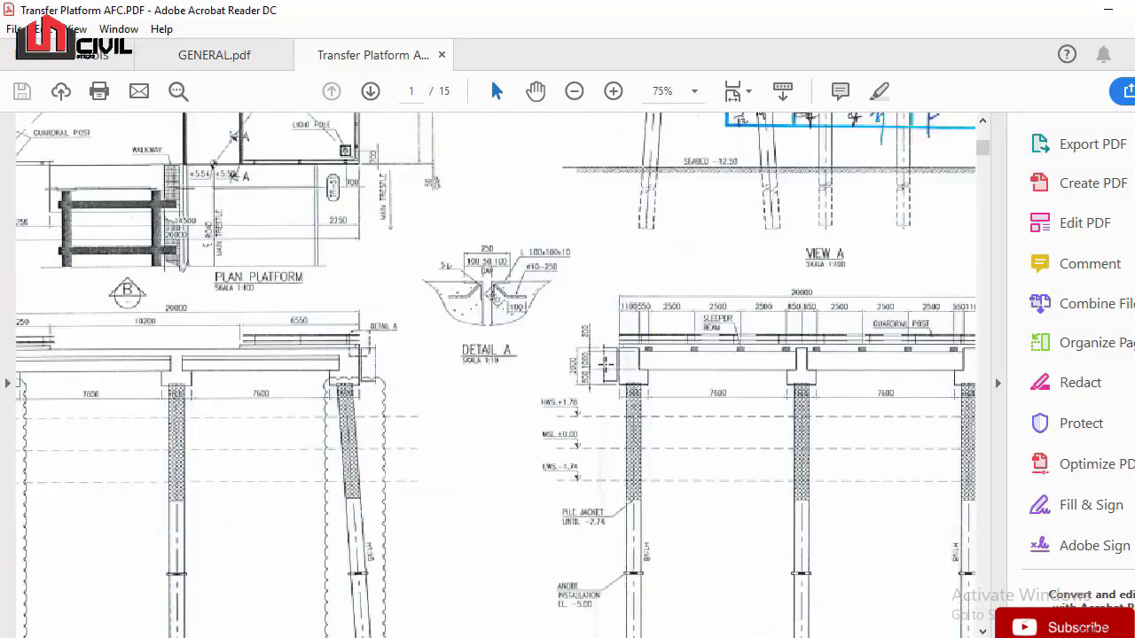
{"action": "scroll", "coordinate": [626, 380], "scroll_direction": "up", "scroll_amount": 2, "text": "ctrl"}
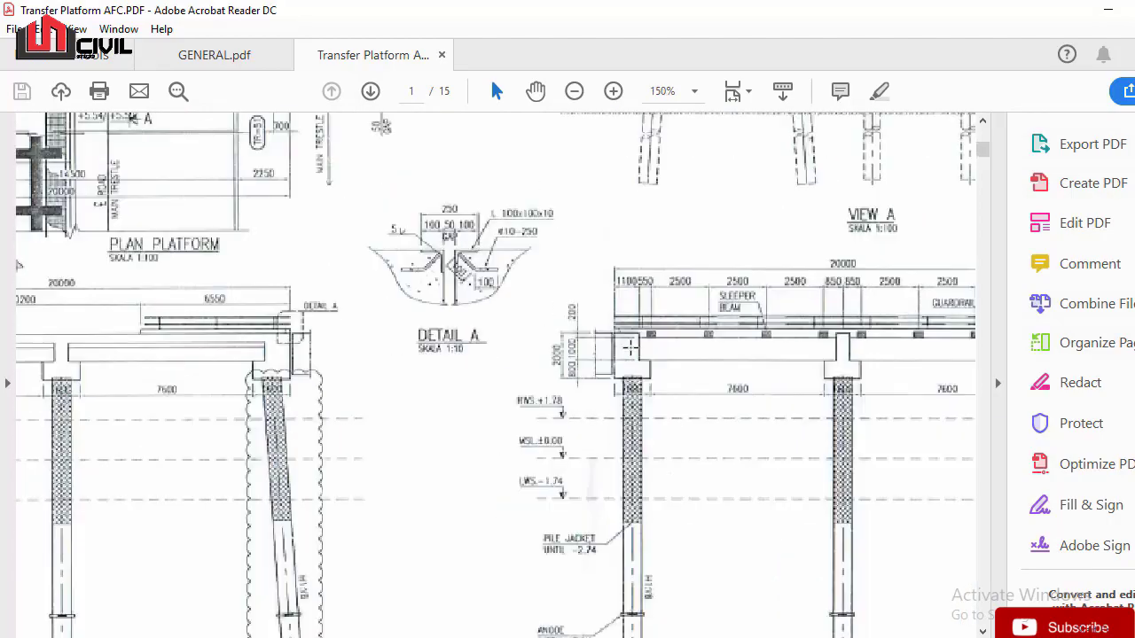
{"action": "scroll", "coordinate": [630, 350], "scroll_direction": "down", "scroll_amount": 2, "text": "ctrl"}
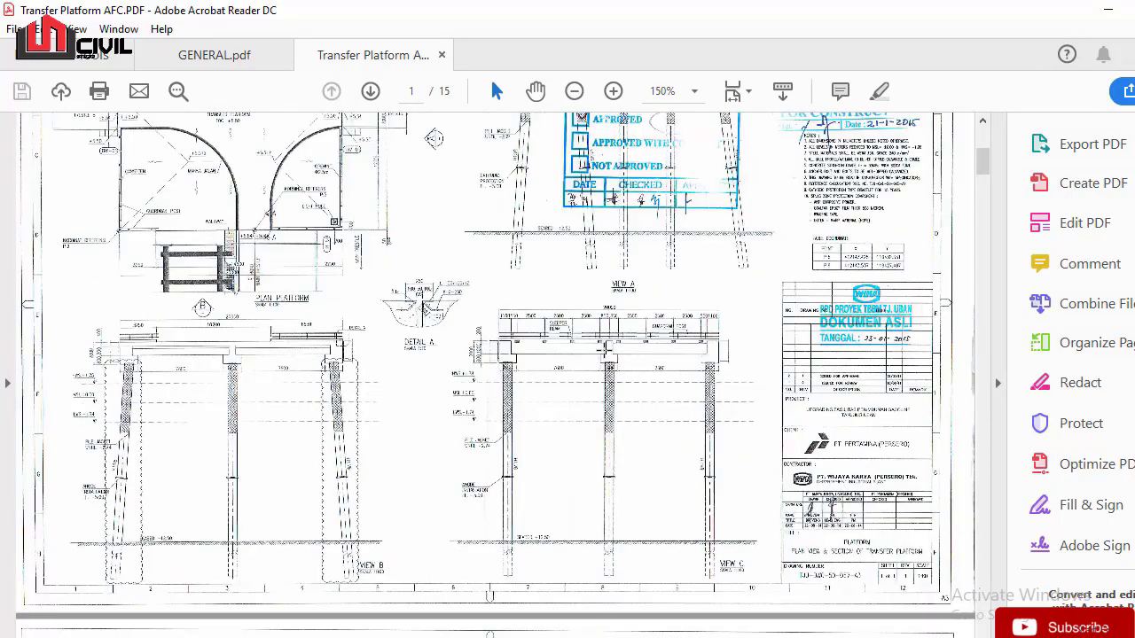
{"action": "scroll", "coordinate": [589, 349], "scroll_direction": "down", "scroll_amount": 3}
{"action": "scroll", "coordinate": [371, 297], "scroll_direction": "up", "scroll_amount": 3}
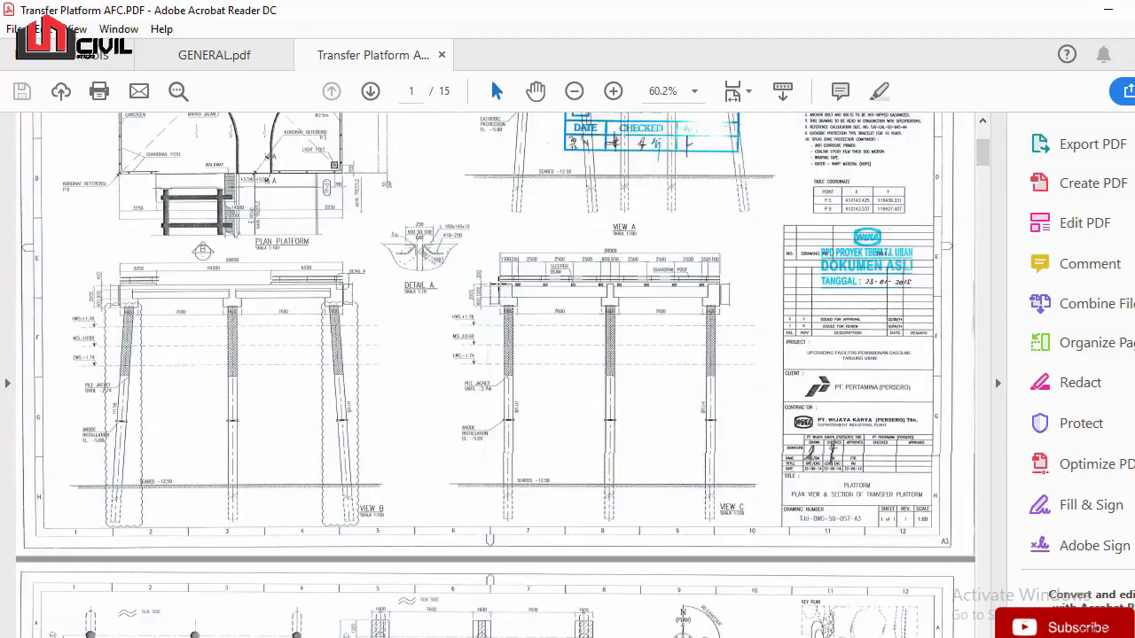
{"action": "scroll", "coordinate": [496, 297], "scroll_direction": "up", "scroll_amount": 3, "text": "ctrl"}
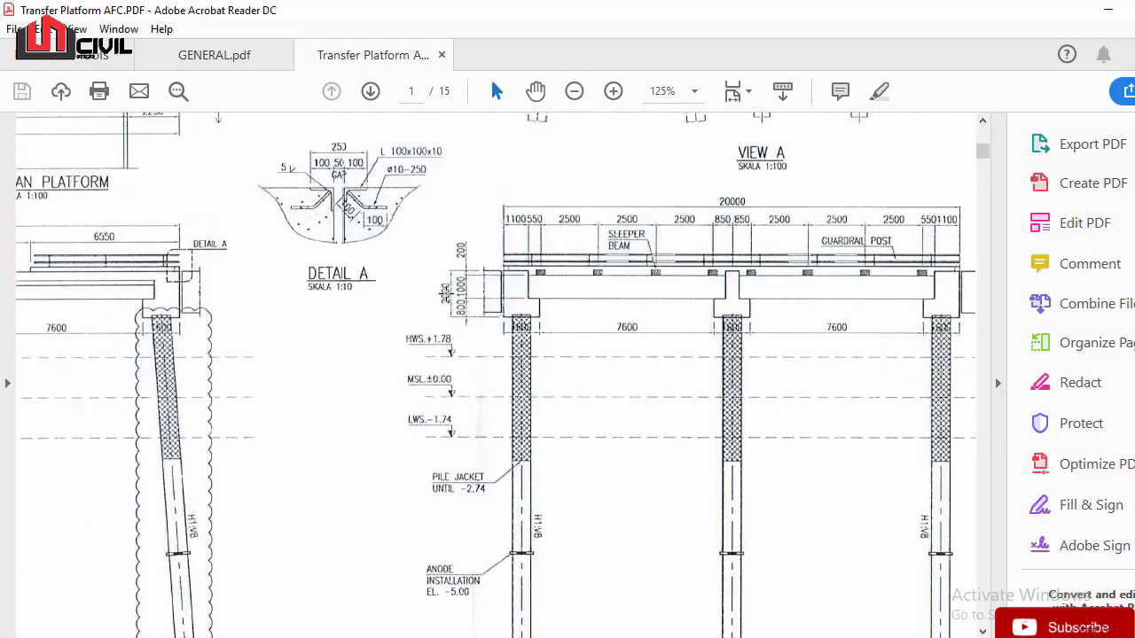
{"action": "scroll", "coordinate": [445, 292], "scroll_direction": "down", "scroll_amount": 3, "text": "ctrl"}
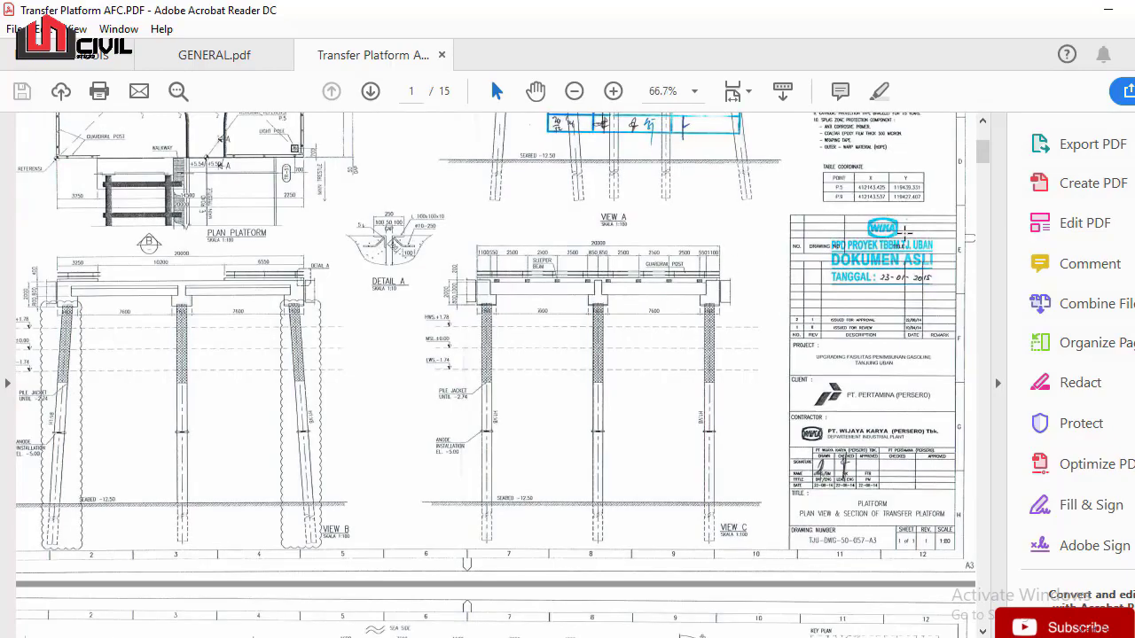
Step: Go to page 8 and examine the reinforcement in Plan Pilecap (PC.1) and Section C-C
{"action": "left_click_drag", "start_coordinate": [984, 153], "coordinate": [975, 393]}
{"action": "scroll", "coordinate": [532, 261], "scroll_direction": "up", "scroll_amount": 3}
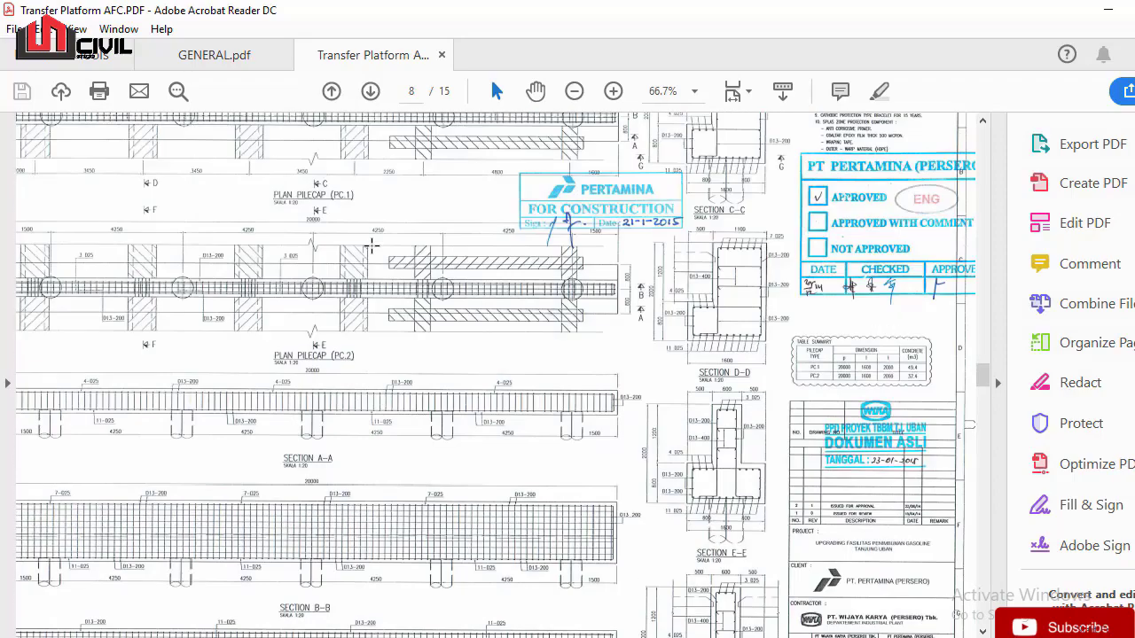
{"action": "scroll", "coordinate": [371, 250], "scroll_direction": "up", "scroll_amount": 1}
{"action": "scroll", "coordinate": [281, 240], "scroll_direction": "up", "scroll_amount": 1, "text": "ctrl"}
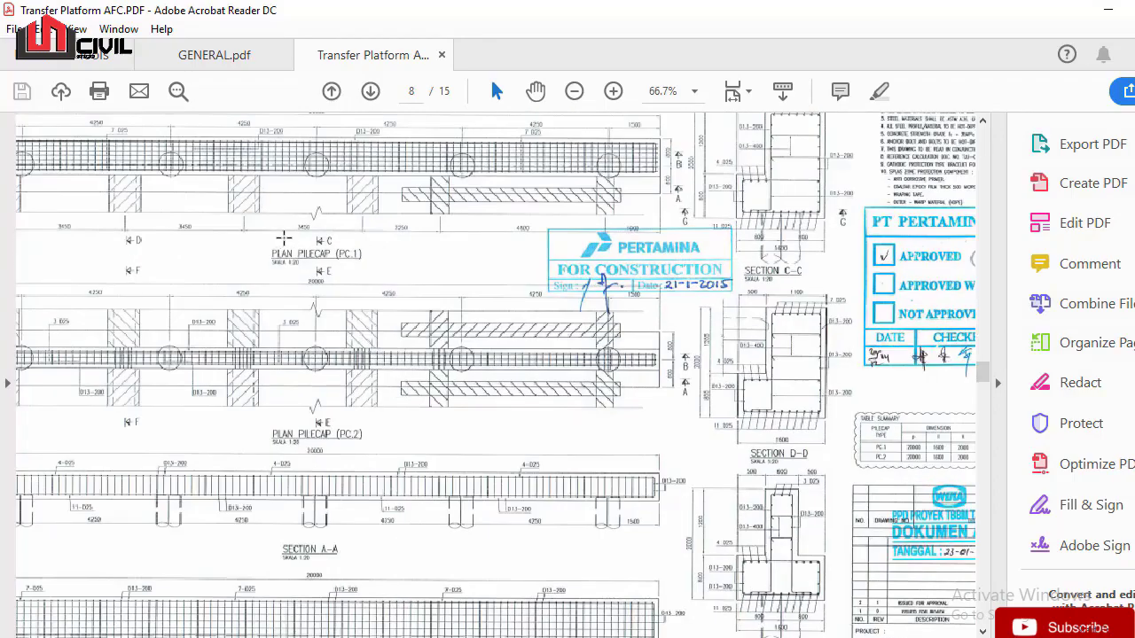
{"action": "scroll", "coordinate": [284, 238], "scroll_direction": "up", "scroll_amount": 2, "text": "ctrl"}
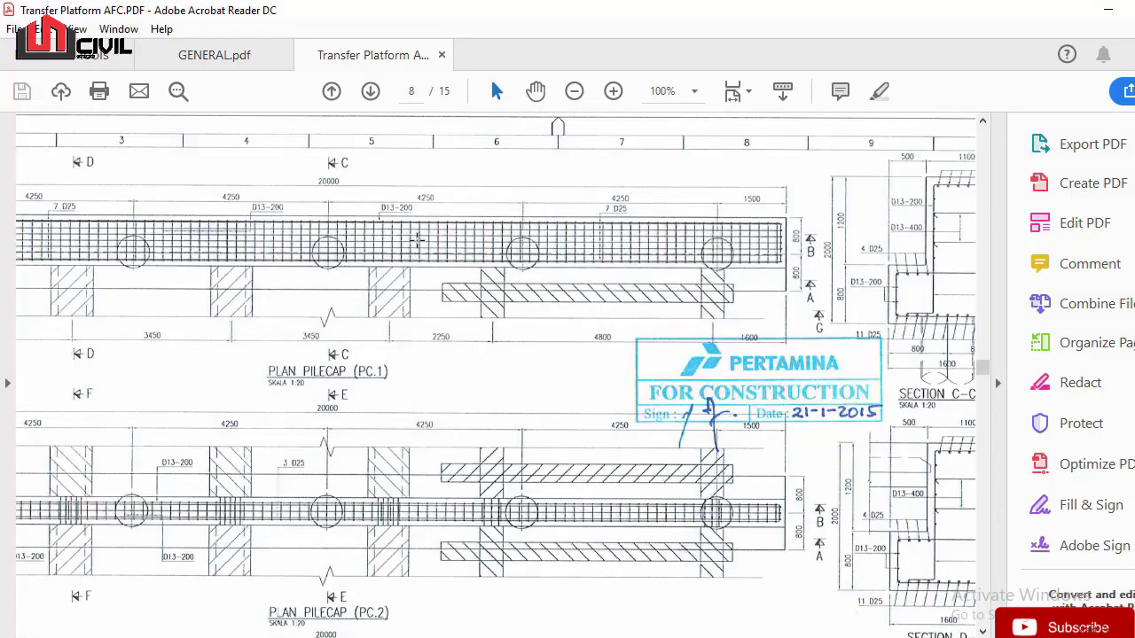
{"action": "mouse_move", "coordinate": [688, 637]}
{"action": "left_mouse_down"}
{"action": "mouse_move", "coordinate": [586, 627]}
{"action": "mouse_move", "coordinate": [814, 627]}
{"action": "left_mouse_up"}
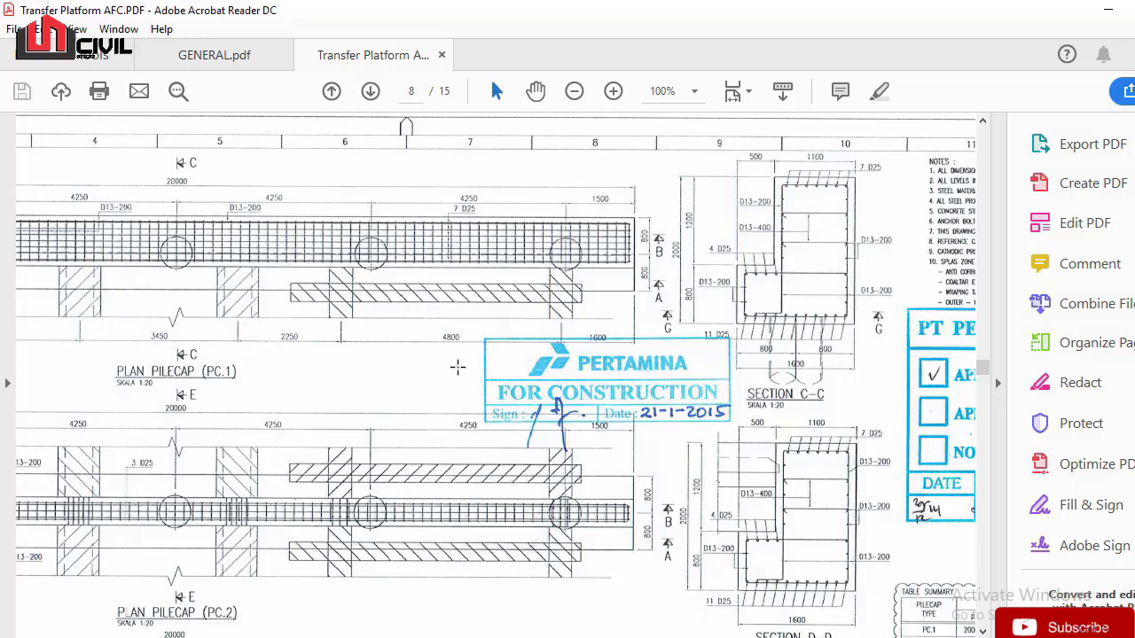
{"action": "left_click", "coordinate": [380, 637]}
{"action": "scroll", "coordinate": [849, 180], "scroll_direction": "up", "scroll_amount": 1, "text": "ctrl"}
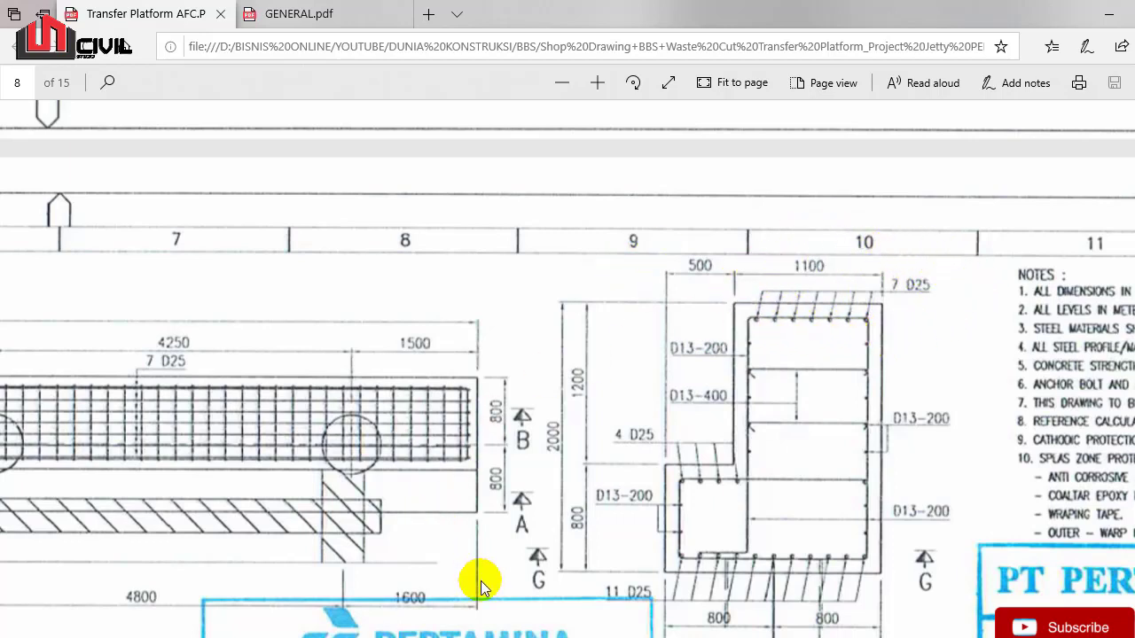
Step: Switch to the Format BBS - Copy workbook in Excel and compare the Tulangan Utama Atas section with the top bars in Section C-C
{"action": "key", "text": "alt+Tab"}
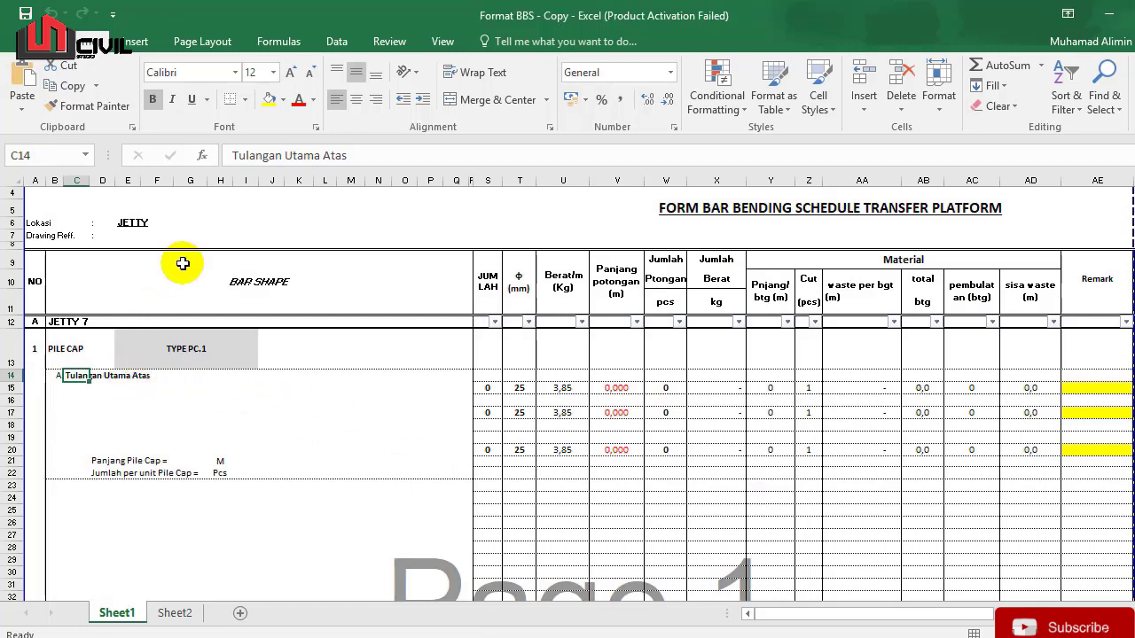
{"action": "left_click", "coordinate": [352, 156]}
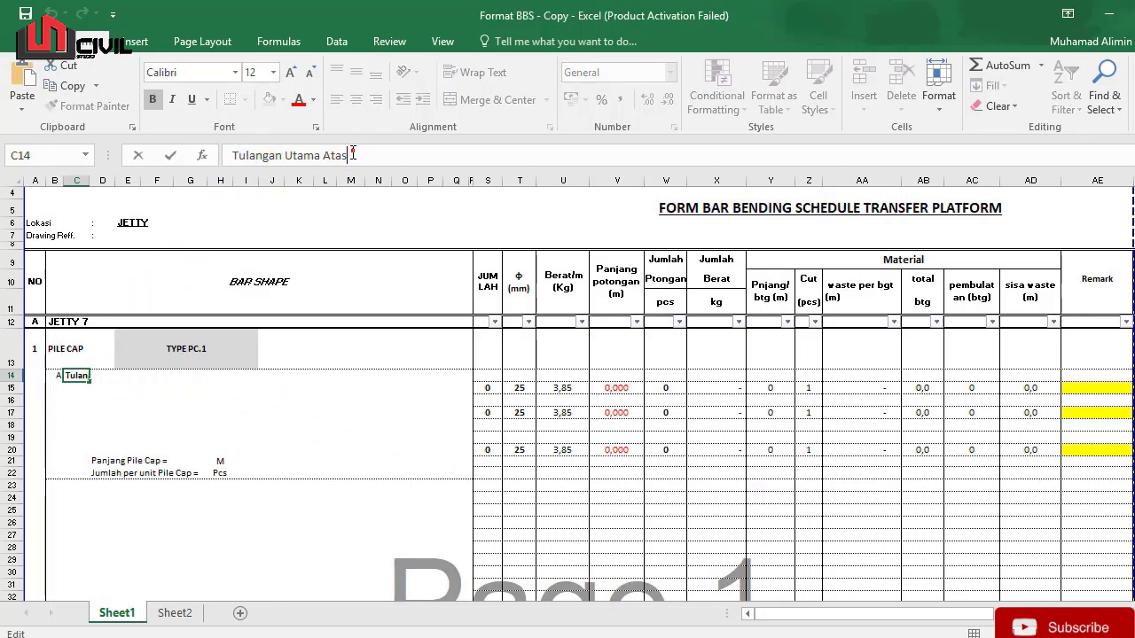
{"action": "key", "text": "alt+Tab"}
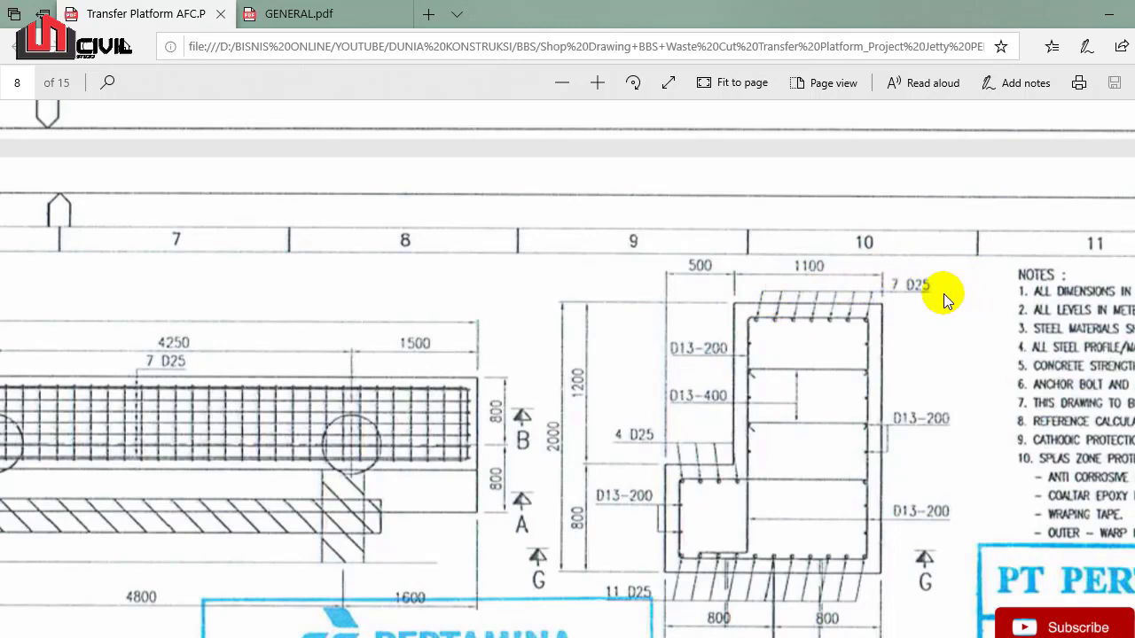
{"action": "key", "text": "alt+Tab"}
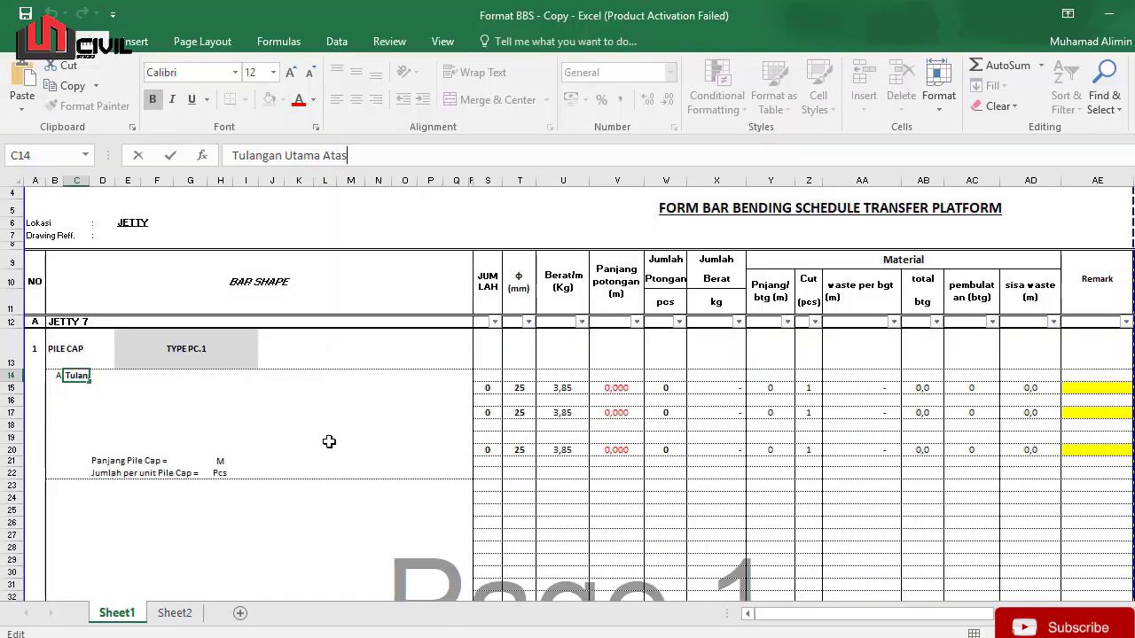
{"action": "left_click", "coordinate": [83, 390]}
{"action": "left_click", "coordinate": [82, 376]}
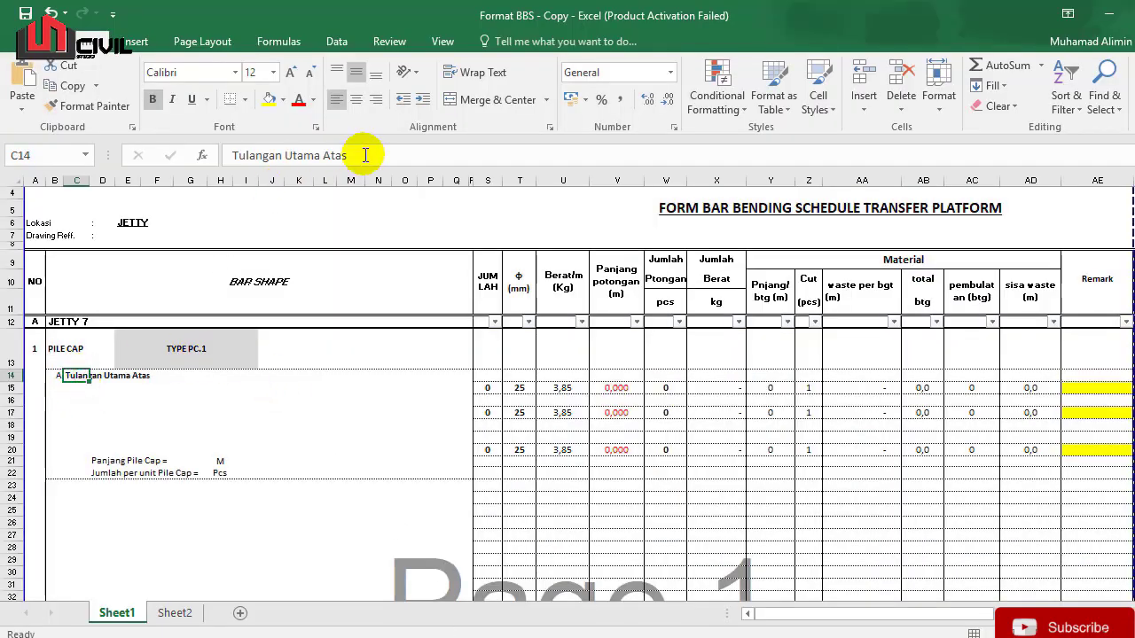
{"action": "key", "text": "alt+Tab"}
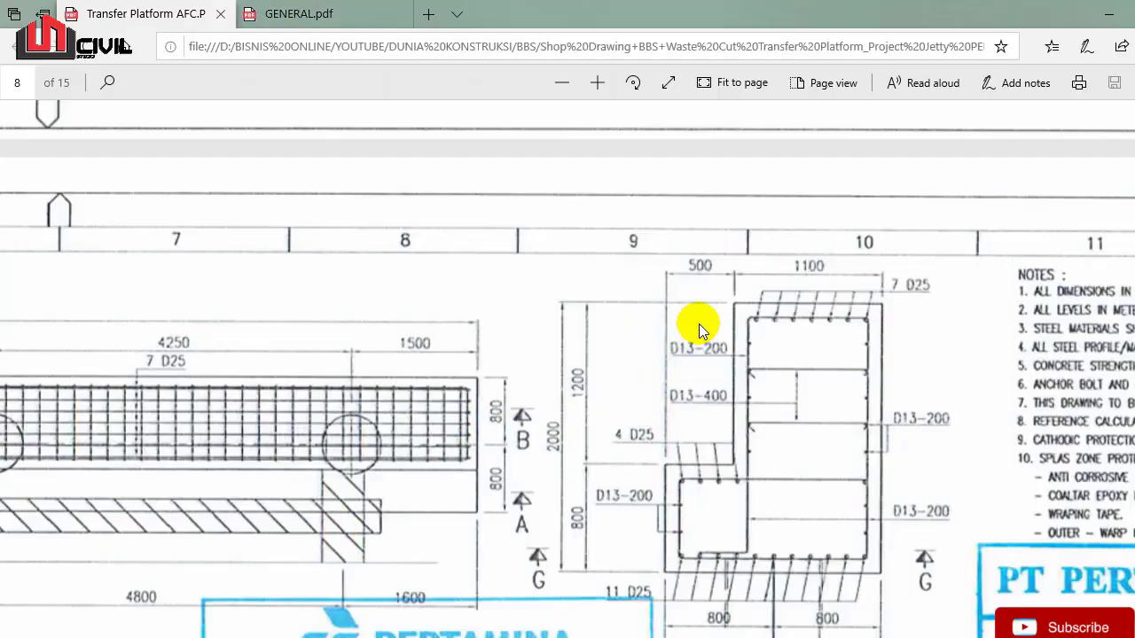
{"action": "key", "text": "alt+Tab"}
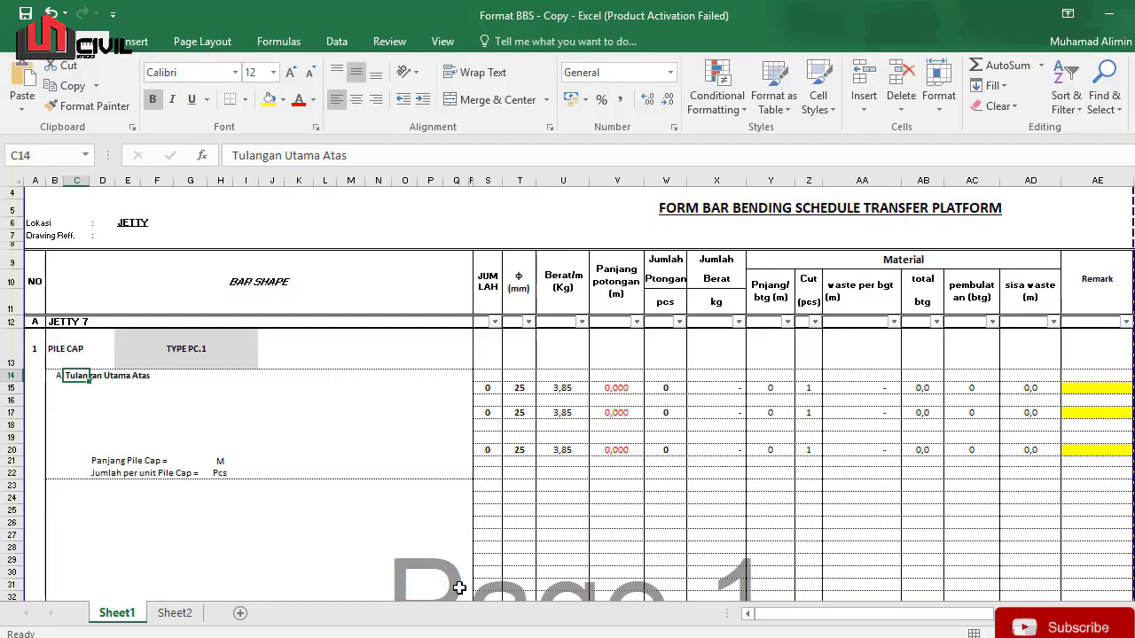
{"action": "left_click", "coordinate": [177, 411]}
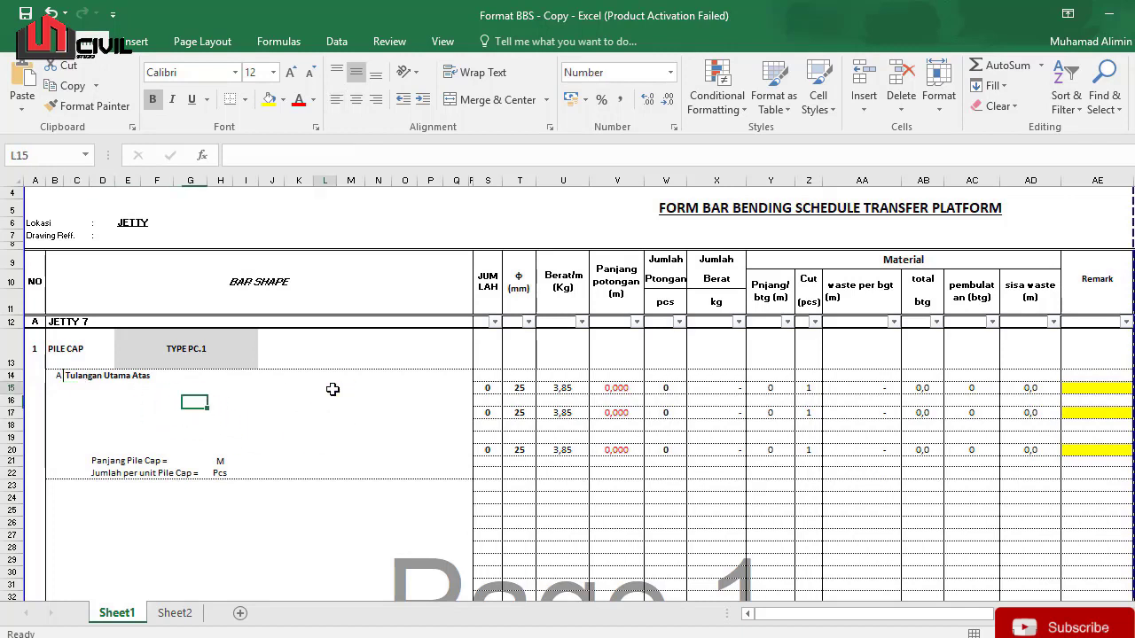
{"action": "left_click", "coordinate": [121, 399]}
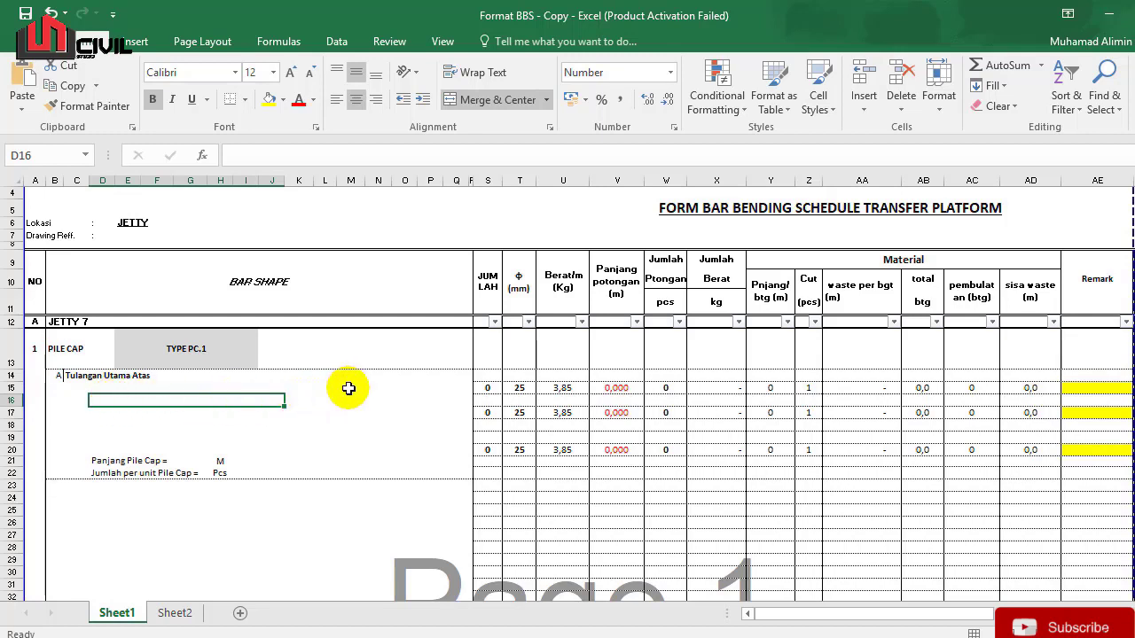
Step: Switch to AutoCAD and regenerate the model at the dimensioned pile cap elevation with the red bar
{"action": "key", "text": "alt+Tab"}
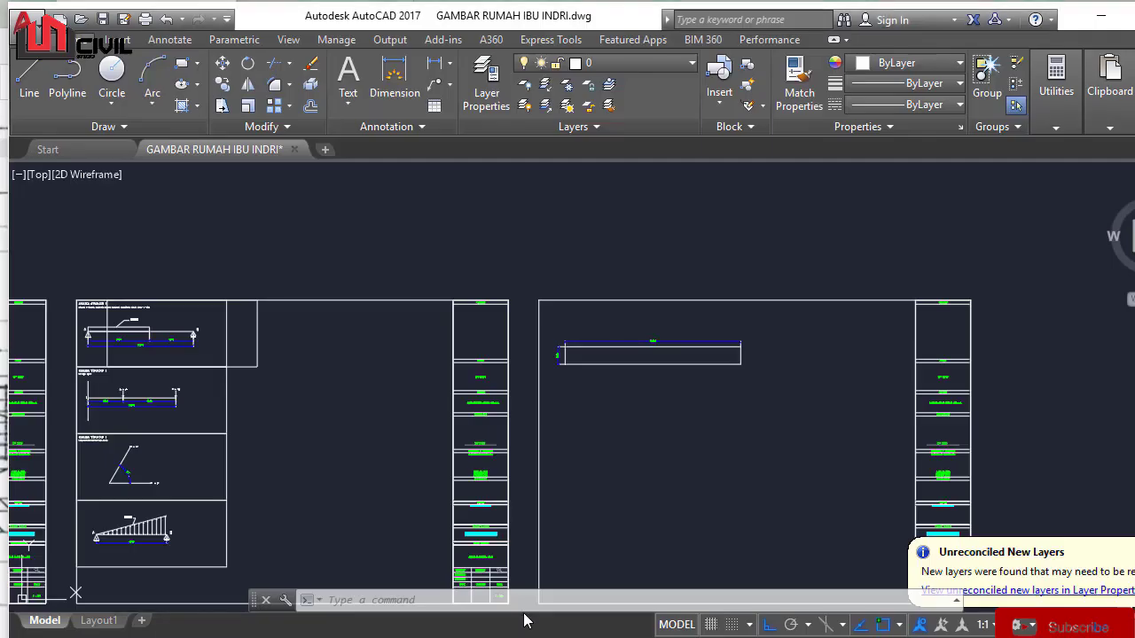
{"action": "scroll", "coordinate": [522, 360], "scroll_direction": "down", "scroll_amount": 2}
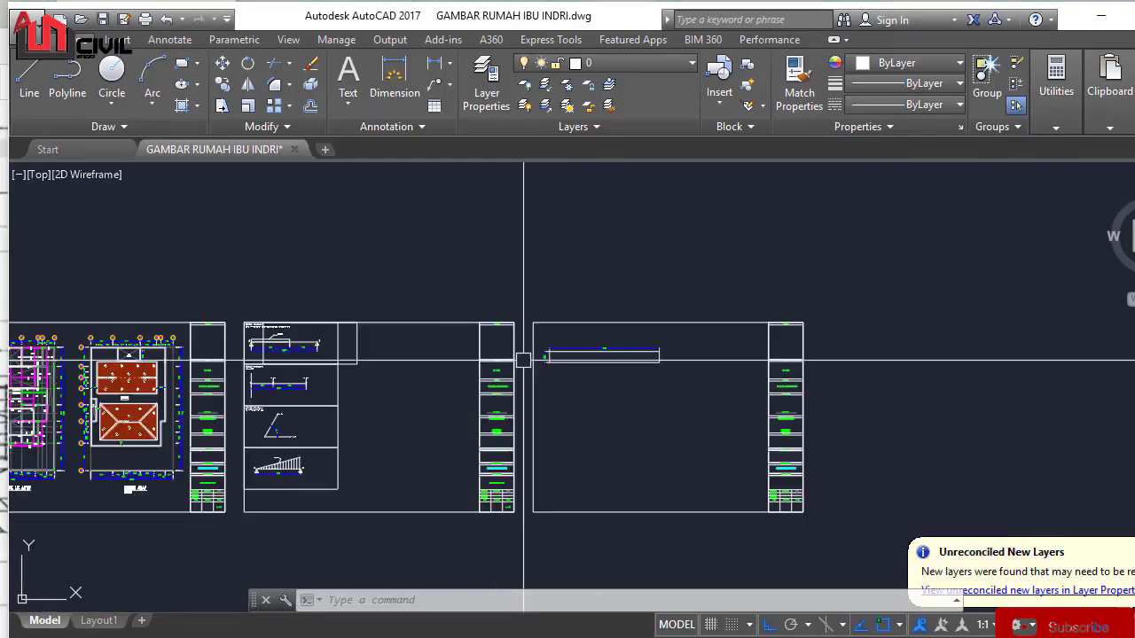
{"action": "scroll", "coordinate": [626, 357], "scroll_direction": "up", "scroll_amount": 4}
{"action": "type", "text": "RE"}
{"action": "key", "text": "Return"}
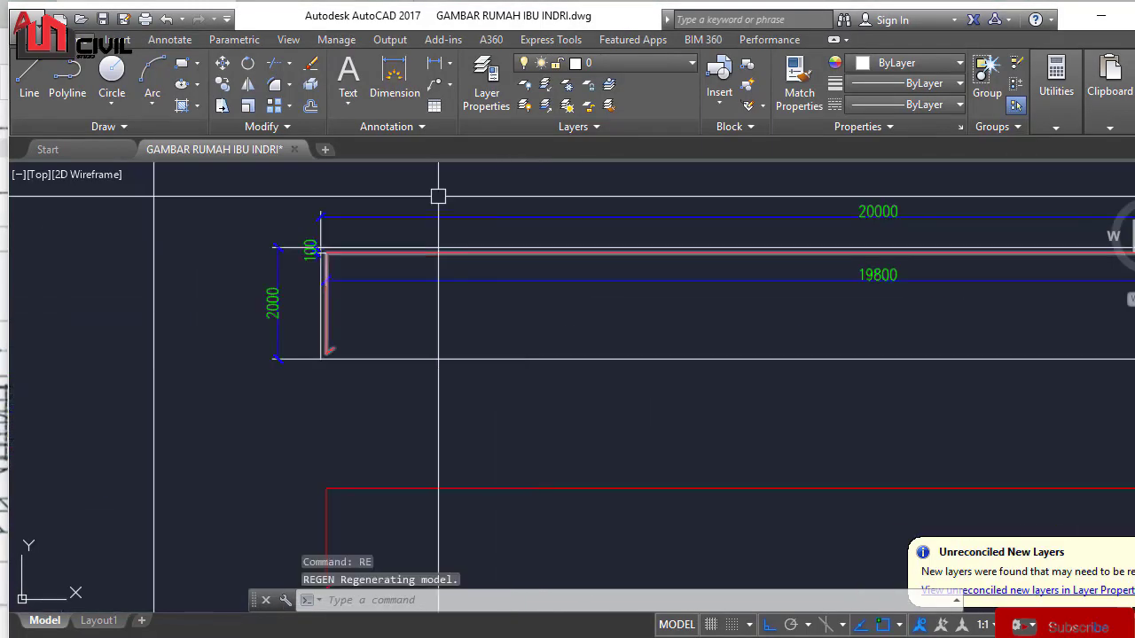
Step: Erase the separate red bar shape below the dimensioned pile cap elevation
{"action": "scroll", "coordinate": [438, 195], "scroll_direction": "down", "scroll_amount": 6}
{"action": "middle_click_drag", "start_coordinate": [449, 215], "coordinate": [458, 268]}
{"action": "scroll", "coordinate": [433, 278], "scroll_direction": "up", "scroll_amount": 4}
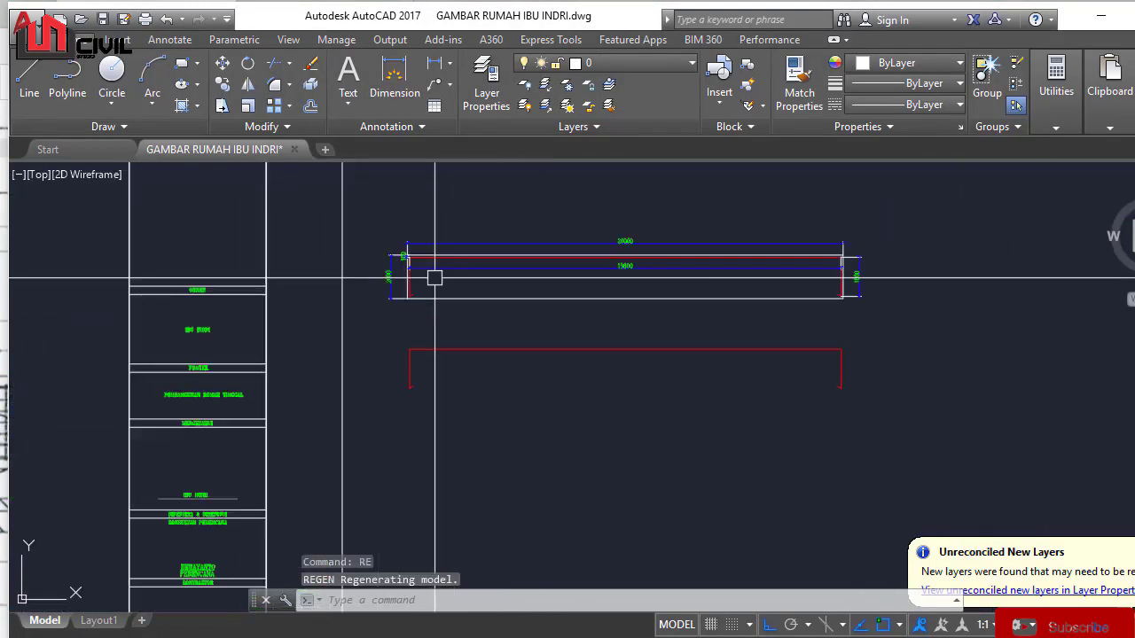
{"action": "middle_click_drag", "start_coordinate": [505, 327], "coordinate": [413, 292]}
{"action": "left_click", "coordinate": [440, 408]}
{"action": "left_click", "coordinate": [382, 337]}
{"action": "type", "text": "E"}
{"action": "key", "text": "Return"}
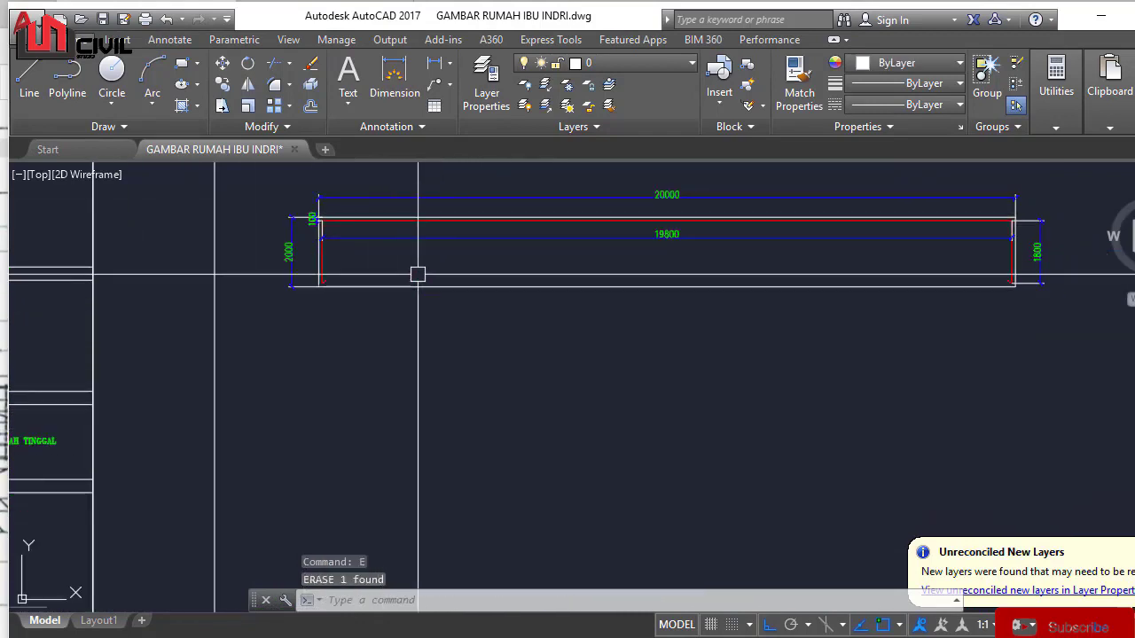
Step: Inspect the red top bar and dimensions inside the pile cap elevation, clearing the selection and regenerating the model
{"action": "scroll", "coordinate": [328, 361], "scroll_direction": "up", "scroll_amount": 4}
{"action": "scroll", "coordinate": [342, 360], "scroll_direction": "down", "scroll_amount": 5}
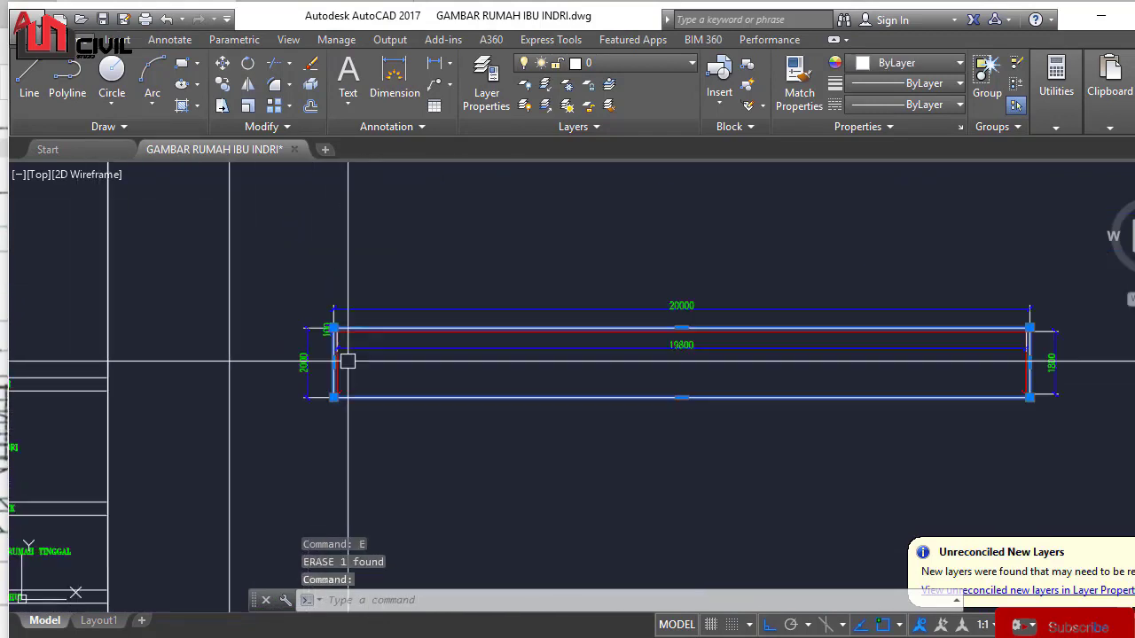
{"action": "key", "text": "Escape"}
{"action": "key", "text": "Escape"}
{"action": "type", "text": "RE"}
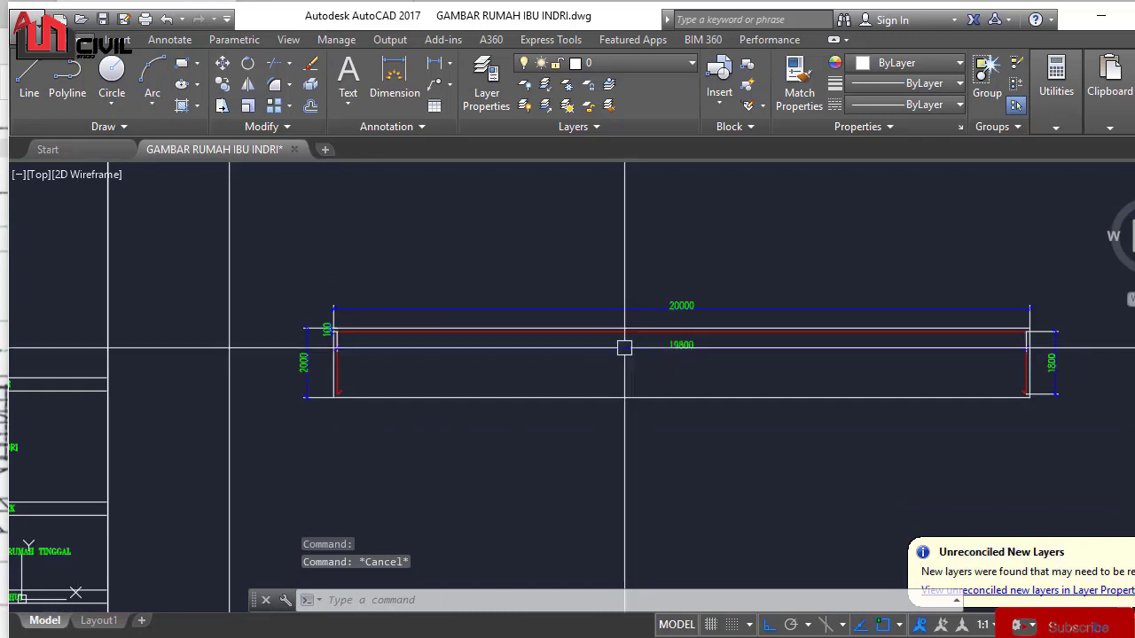
{"action": "key", "text": "Return"}
{"action": "scroll", "coordinate": [329, 342], "scroll_direction": "up", "scroll_amount": 3}
{"action": "scroll", "coordinate": [329, 343], "scroll_direction": "down", "scroll_amount": 3}
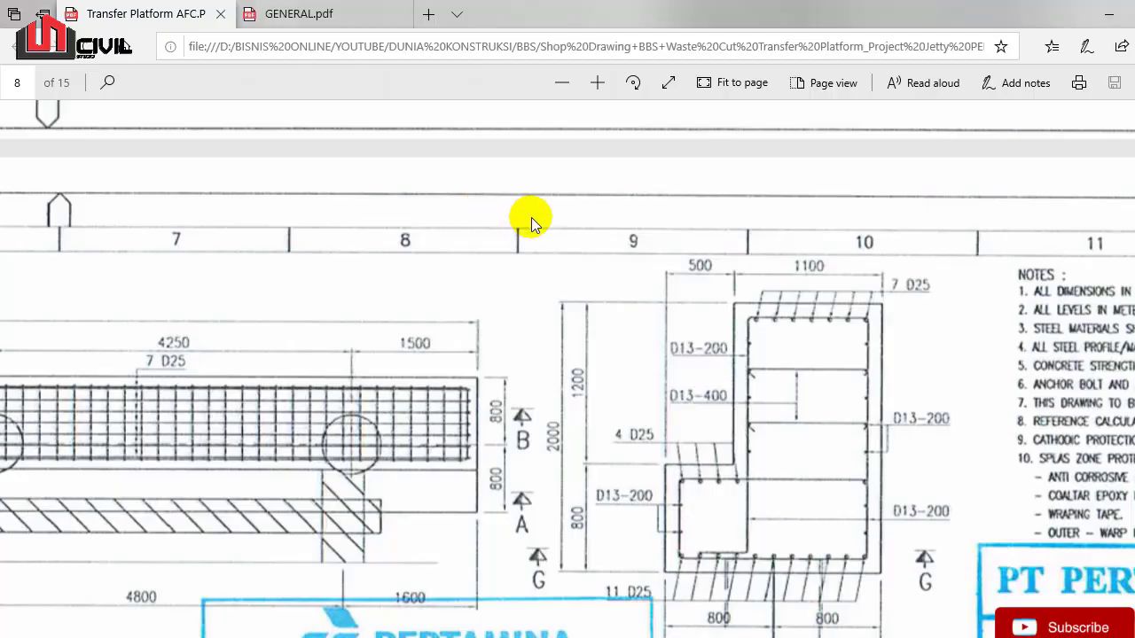
Step: Switch to Transfer Platform AFC in Edge and examine the full length of Plan Pilecap (PC.1) on page 8
{"action": "scroll", "coordinate": [532, 224], "scroll_direction": "down", "scroll_amount": 5, "text": "ctrl"}
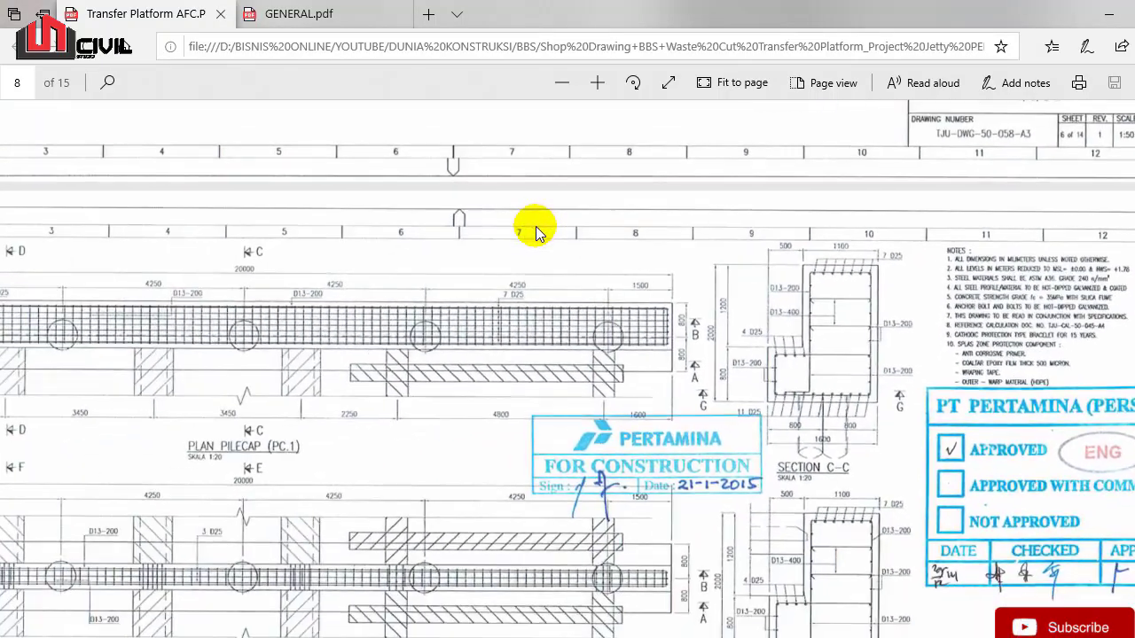
{"action": "scroll", "coordinate": [415, 243], "scroll_direction": "up", "scroll_amount": 3, "text": "ctrl"}
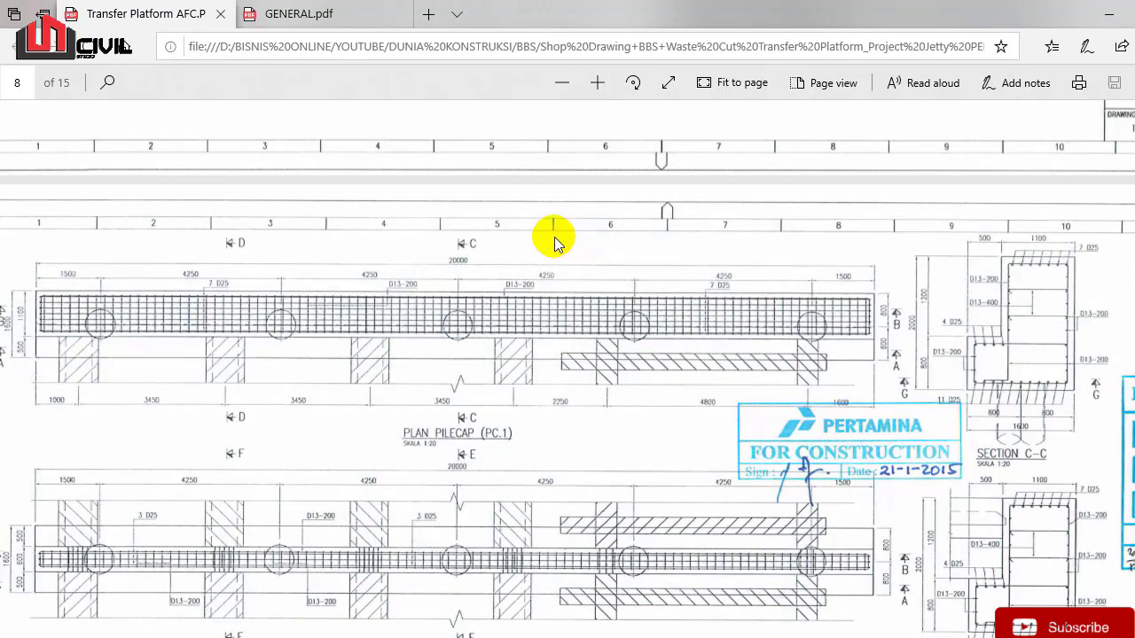
{"action": "scroll", "coordinate": [552, 236], "scroll_direction": "down", "scroll_amount": 2, "text": "ctrl"}
{"action": "scroll", "coordinate": [173, 279], "scroll_direction": "up", "scroll_amount": 3, "text": "ctrl"}
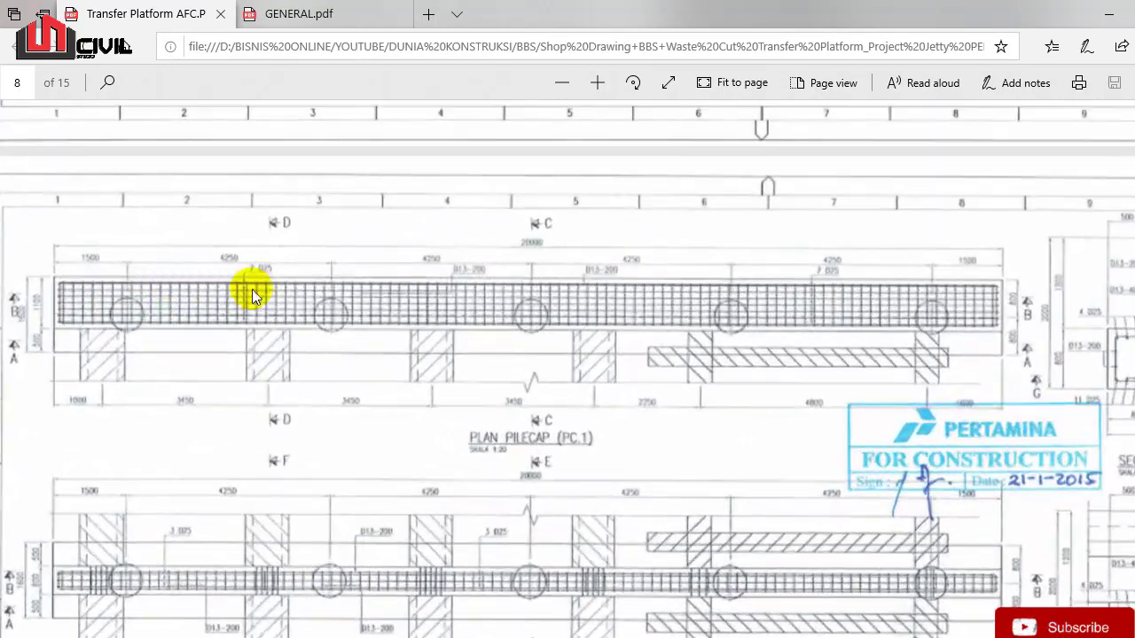
Step: Examine the 7 D25 top bars and dimensions of Plan Pilecap (PC.1) together with Section C-C
{"action": "scroll", "coordinate": [854, 245], "scroll_direction": "down", "scroll_amount": 2, "text": "ctrl"}
{"action": "scroll", "coordinate": [1072, 235], "scroll_direction": "up", "scroll_amount": 4, "text": "ctrl"}
{"action": "scroll", "coordinate": [1011, 231], "scroll_direction": "up", "scroll_amount": 5, "text": "ctrl"}
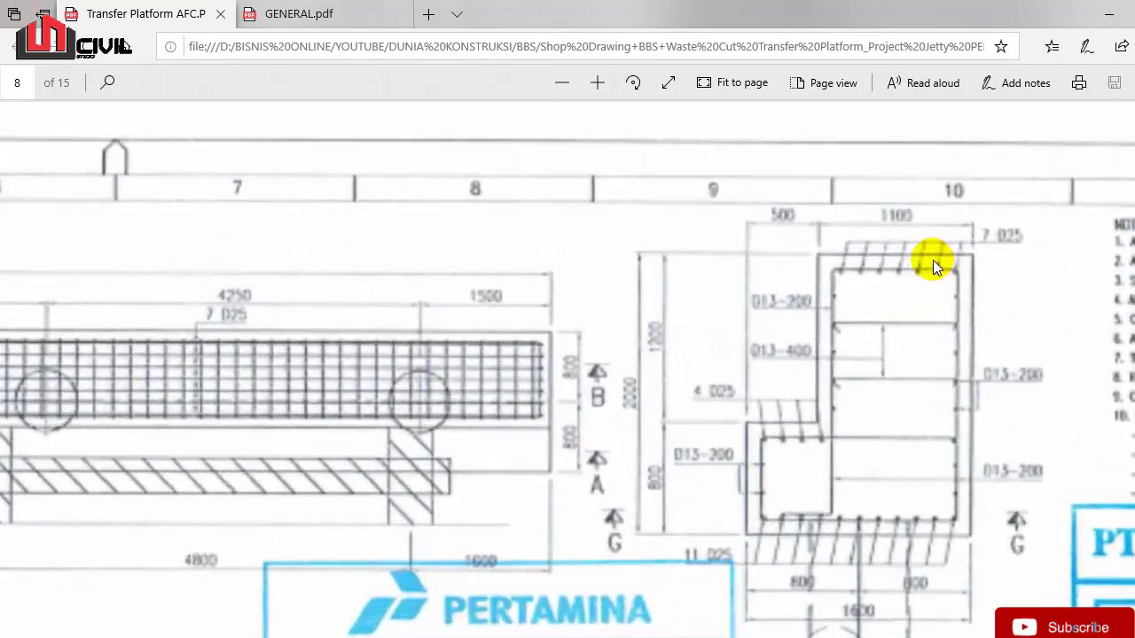
{"action": "scroll", "coordinate": [1004, 229], "scroll_direction": "down", "scroll_amount": 4, "text": "ctrl"}
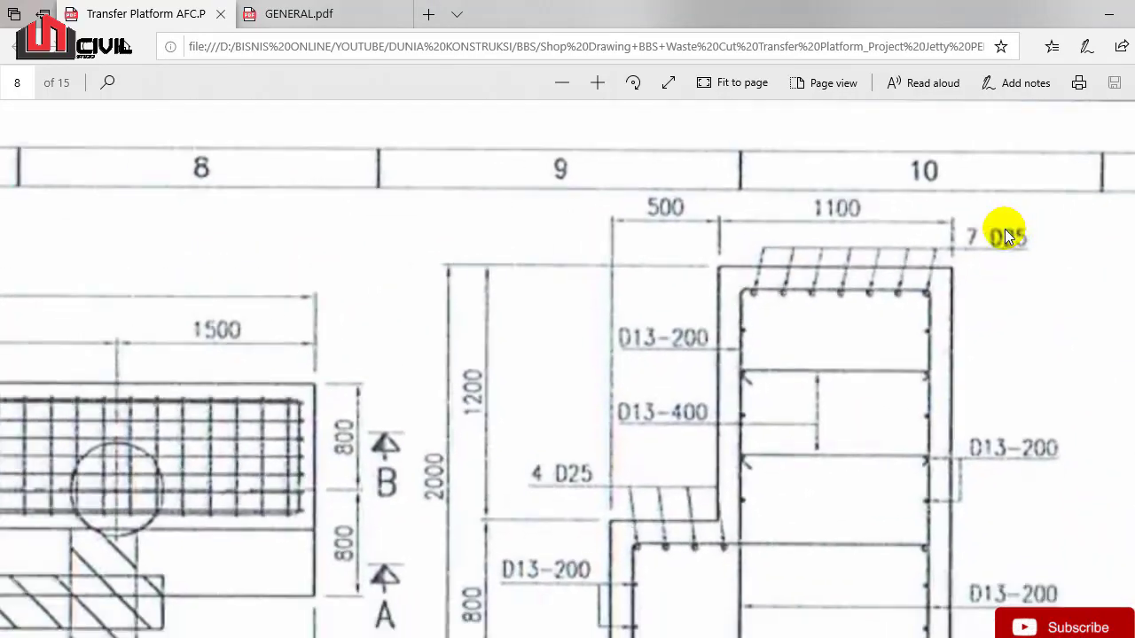
{"action": "scroll", "coordinate": [912, 236], "scroll_direction": "up", "scroll_amount": 2, "text": "ctrl"}
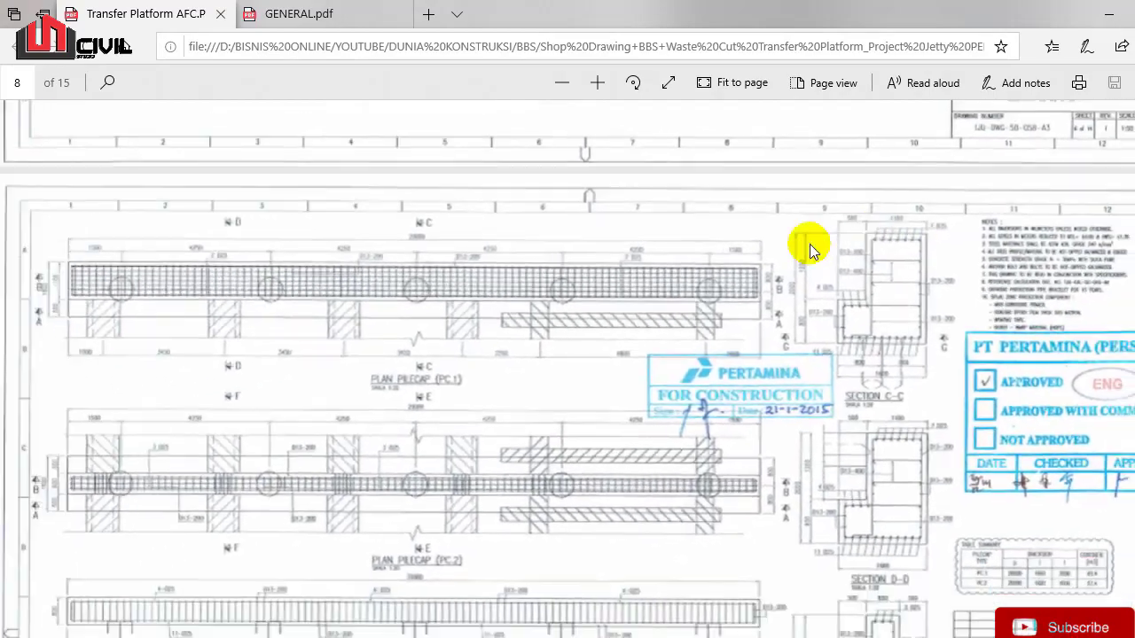
{"action": "scroll", "coordinate": [59, 297], "scroll_direction": "up", "scroll_amount": 4, "text": "ctrl"}
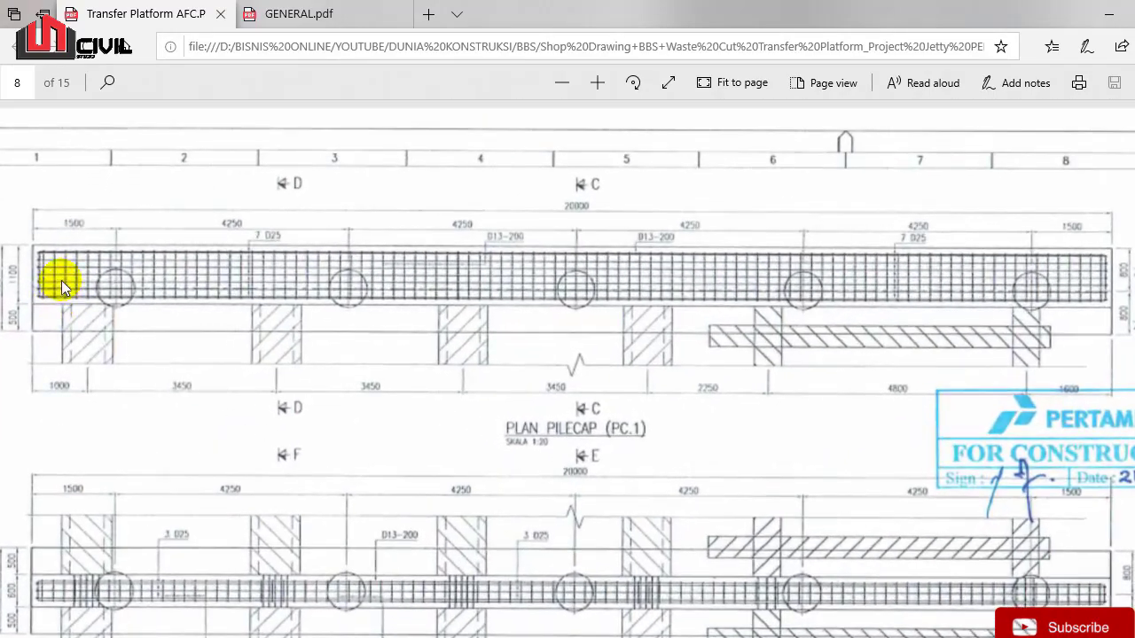
{"action": "scroll", "coordinate": [612, 222], "scroll_direction": "up", "scroll_amount": 1, "text": "ctrl"}
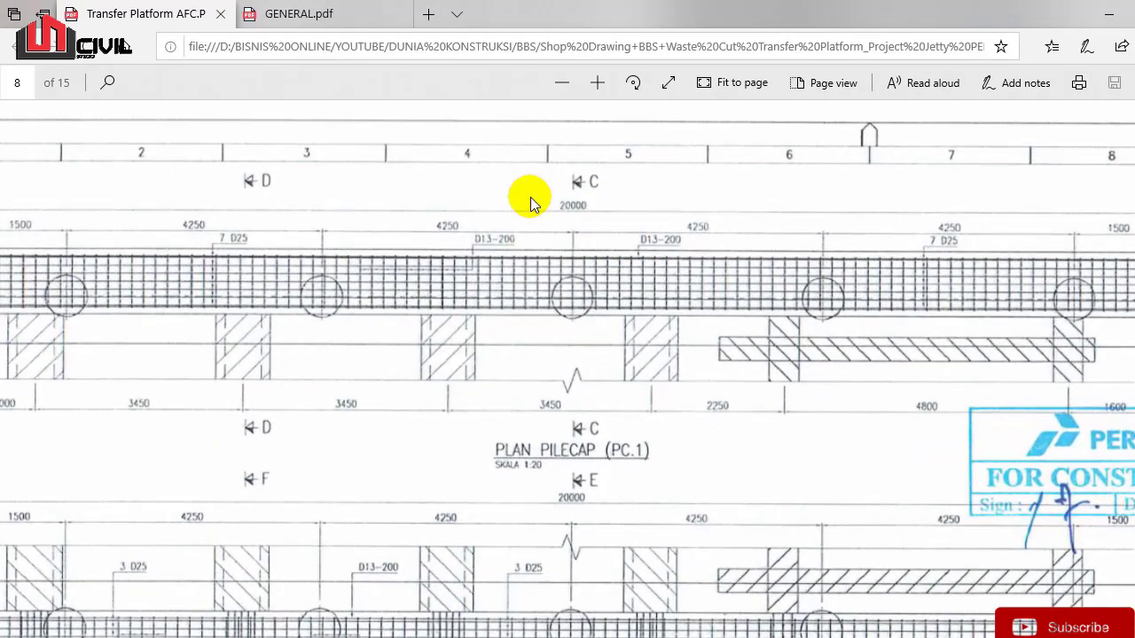
{"action": "scroll", "coordinate": [427, 243], "scroll_direction": "down", "scroll_amount": 2, "text": "ctrl"}
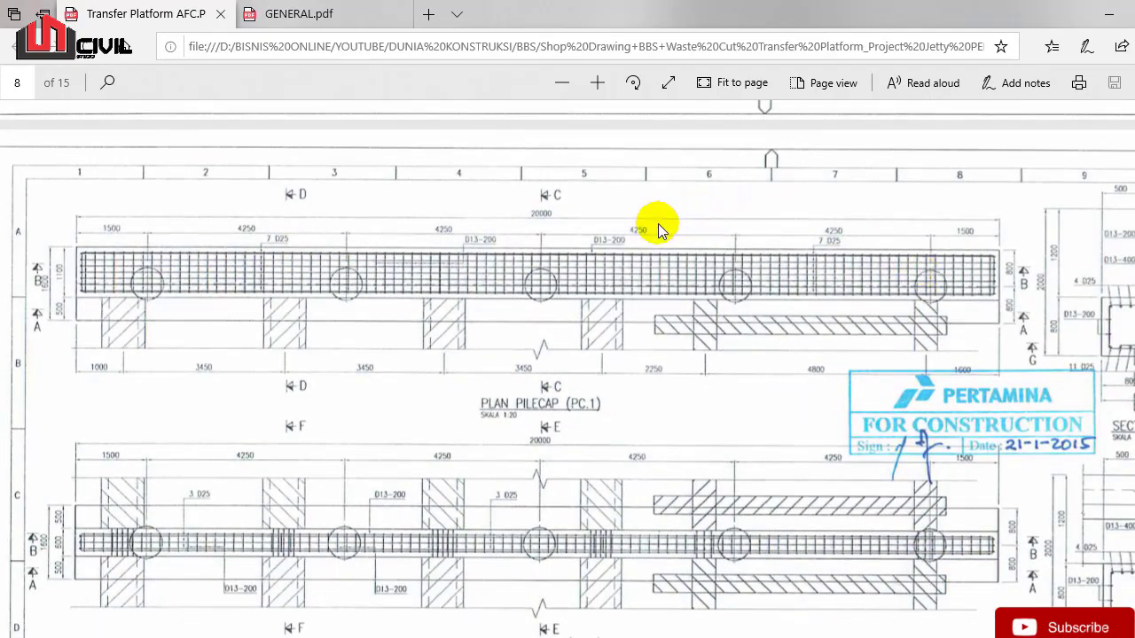
{"action": "scroll", "coordinate": [658, 225], "scroll_direction": "down", "scroll_amount": 2, "text": "ctrl"}
{"action": "scroll", "coordinate": [834, 266], "scroll_direction": "up", "scroll_amount": 2, "text": "ctrl"}
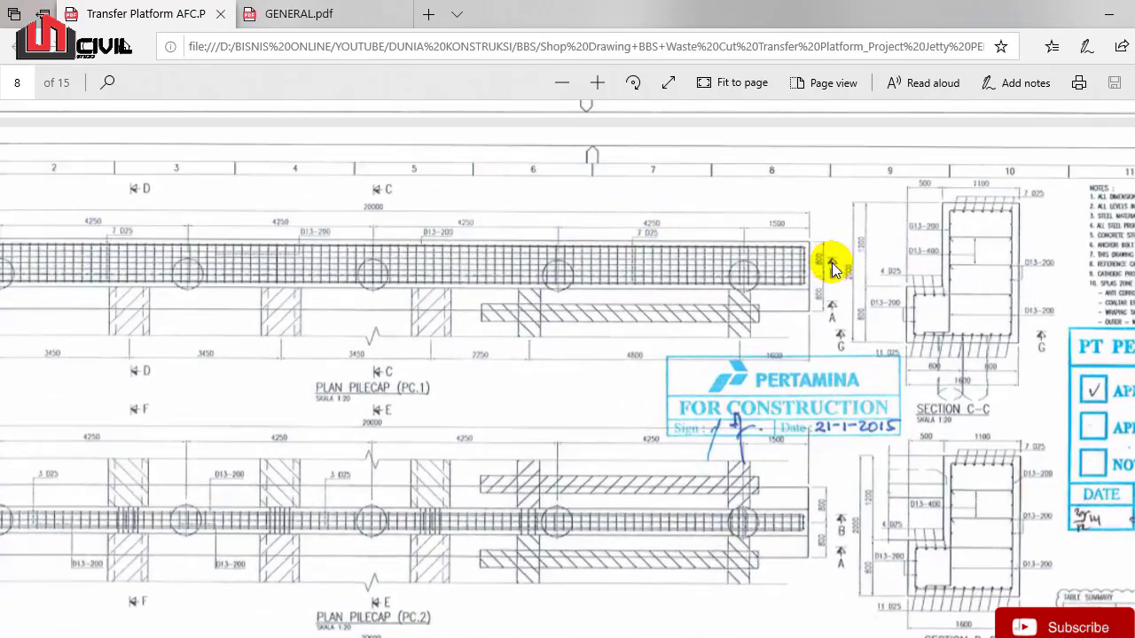
{"action": "scroll", "coordinate": [760, 259], "scroll_direction": "up", "scroll_amount": 2, "text": "ctrl"}
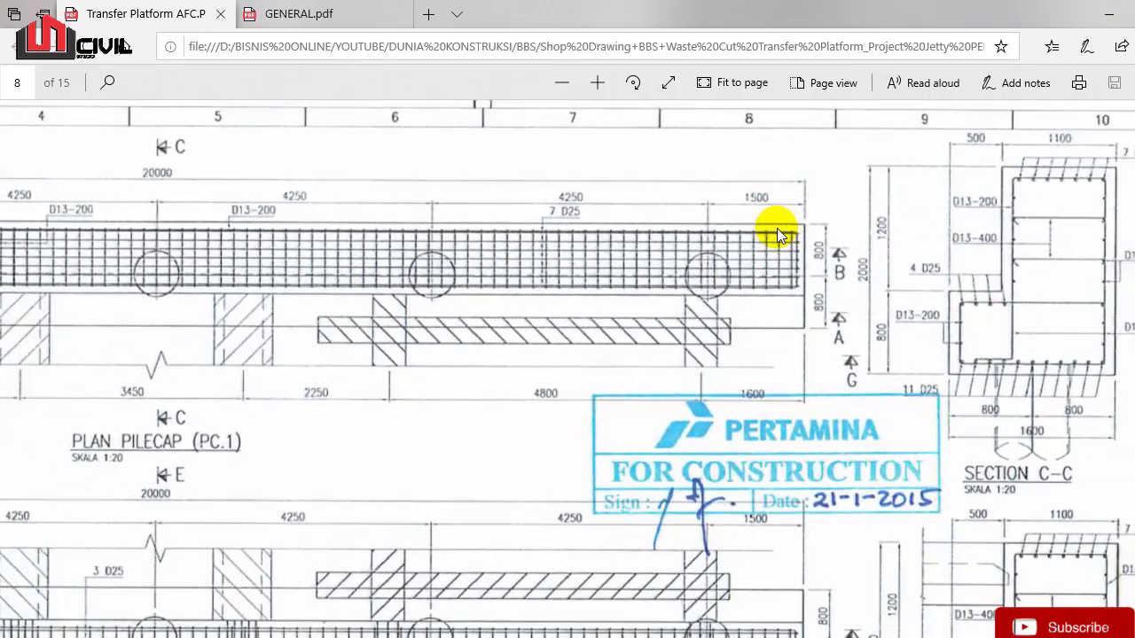
Step: Examine the concrete cover and bar ends at the right end of Section B-B on page 8
{"action": "scroll", "coordinate": [740, 231], "scroll_direction": "down", "scroll_amount": 10}
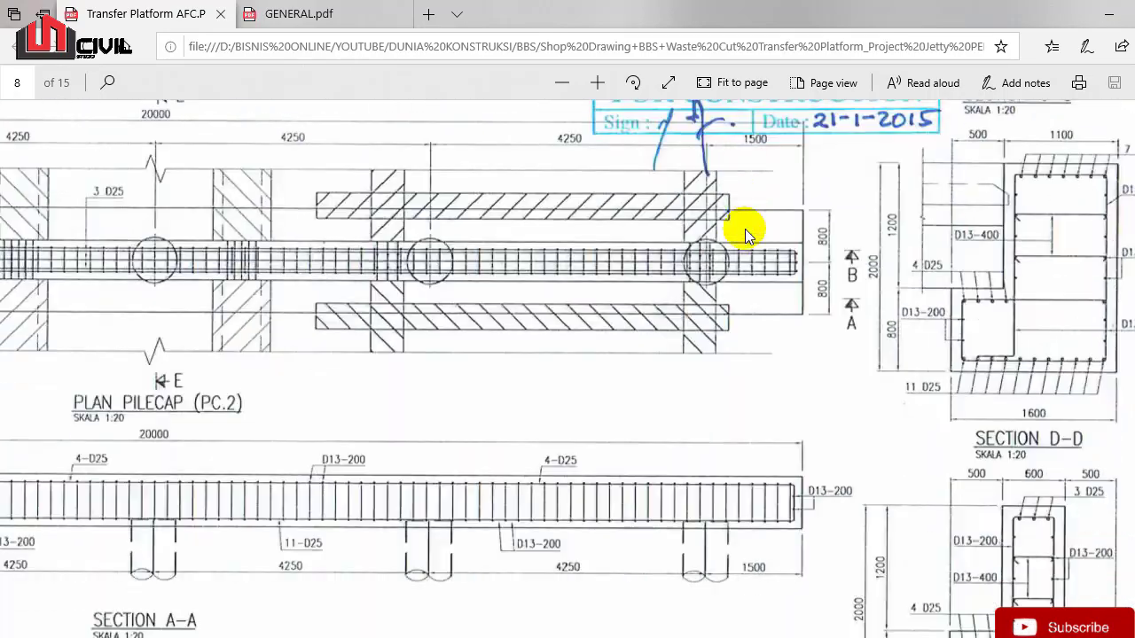
{"action": "scroll", "coordinate": [722, 248], "scroll_direction": "down", "scroll_amount": 2, "text": "ctrl"}
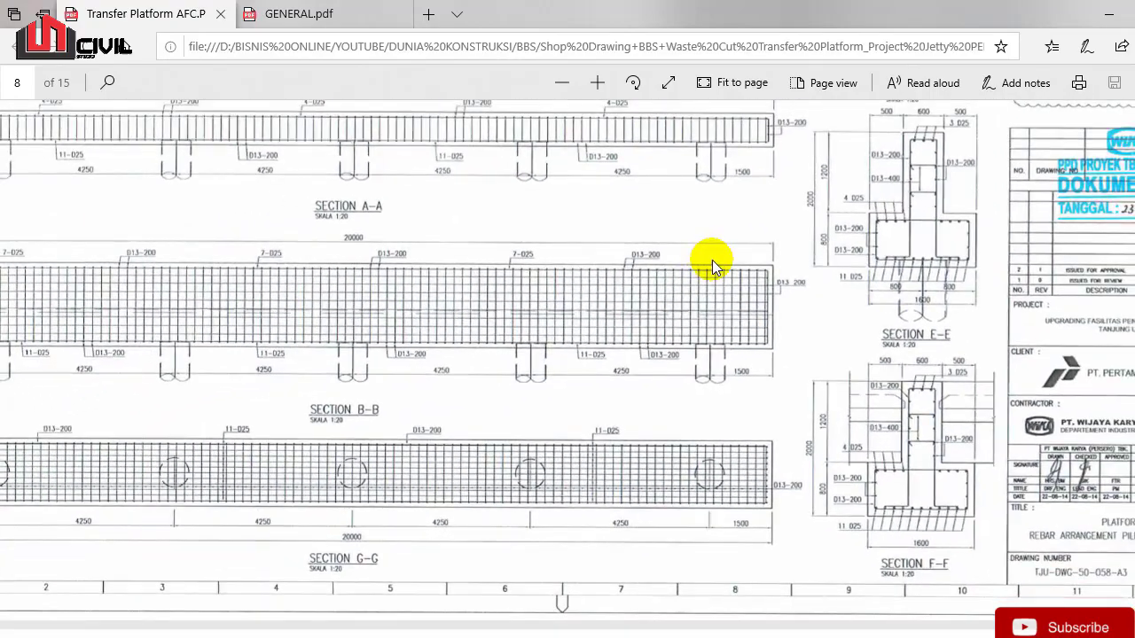
{"action": "scroll", "coordinate": [778, 267], "scroll_direction": "up", "scroll_amount": 3, "text": "ctrl"}
{"action": "scroll", "coordinate": [778, 267], "scroll_direction": "up", "scroll_amount": 3, "text": "ctrl"}
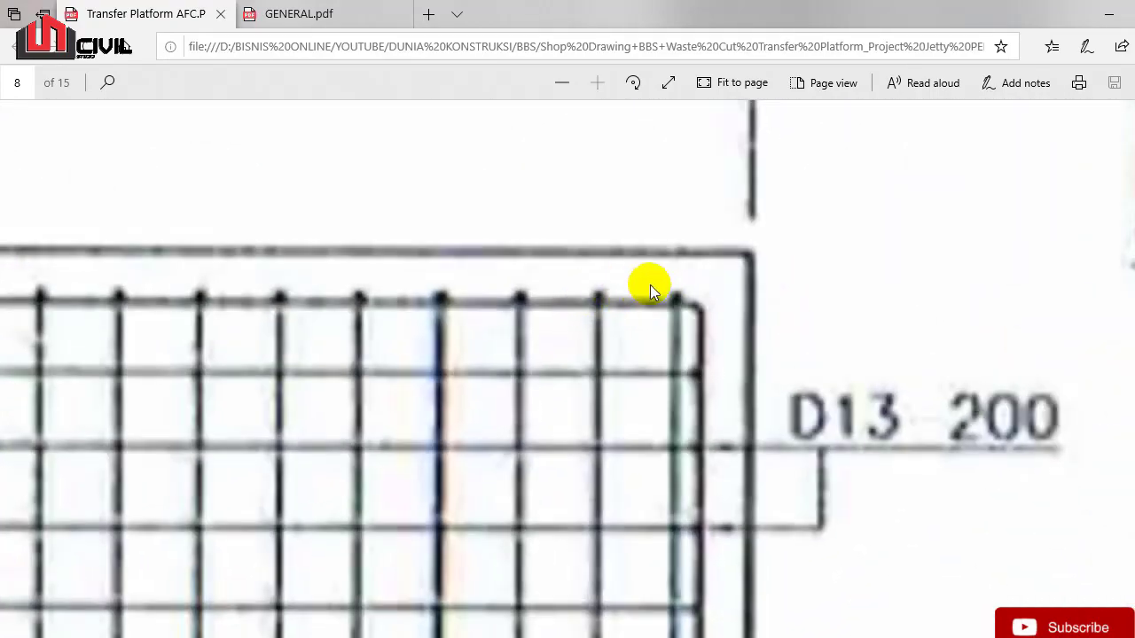
{"action": "scroll", "coordinate": [714, 399], "scroll_direction": "down", "scroll_amount": 5}
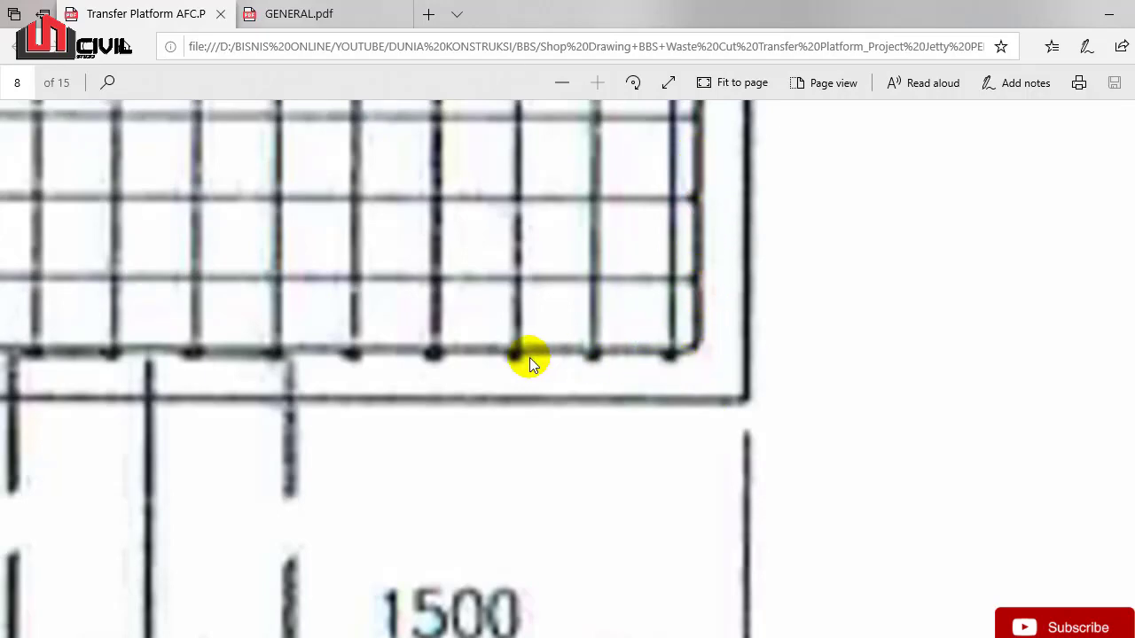
{"action": "scroll", "coordinate": [674, 300], "scroll_direction": "down", "scroll_amount": 2, "text": "ctrl"}
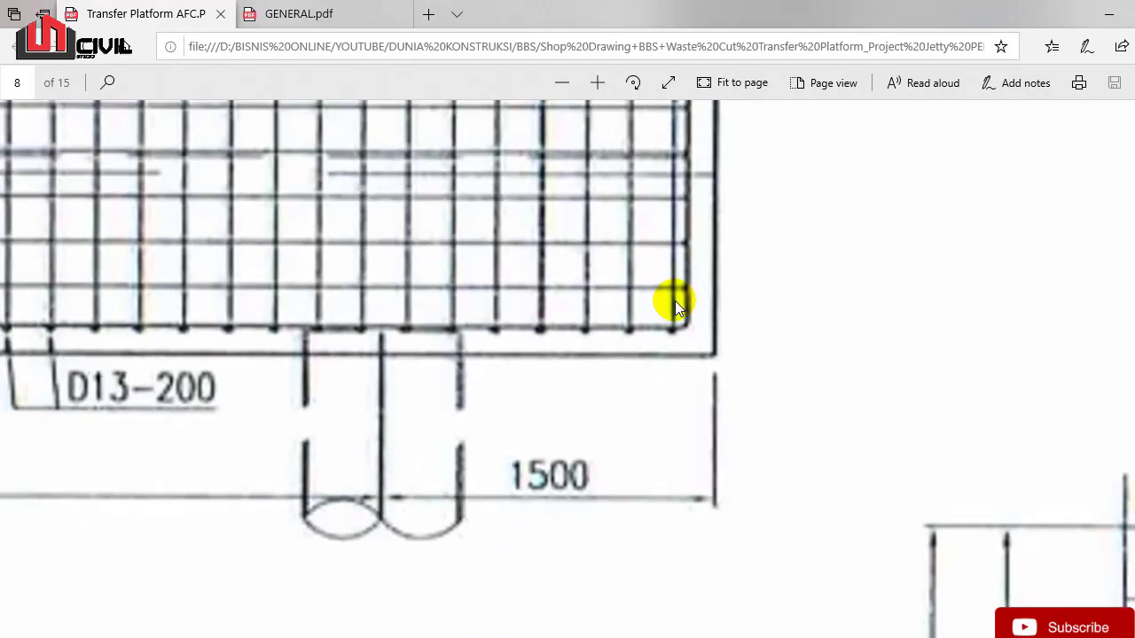
{"action": "scroll", "coordinate": [675, 301], "scroll_direction": "down", "scroll_amount": 4, "text": "ctrl"}
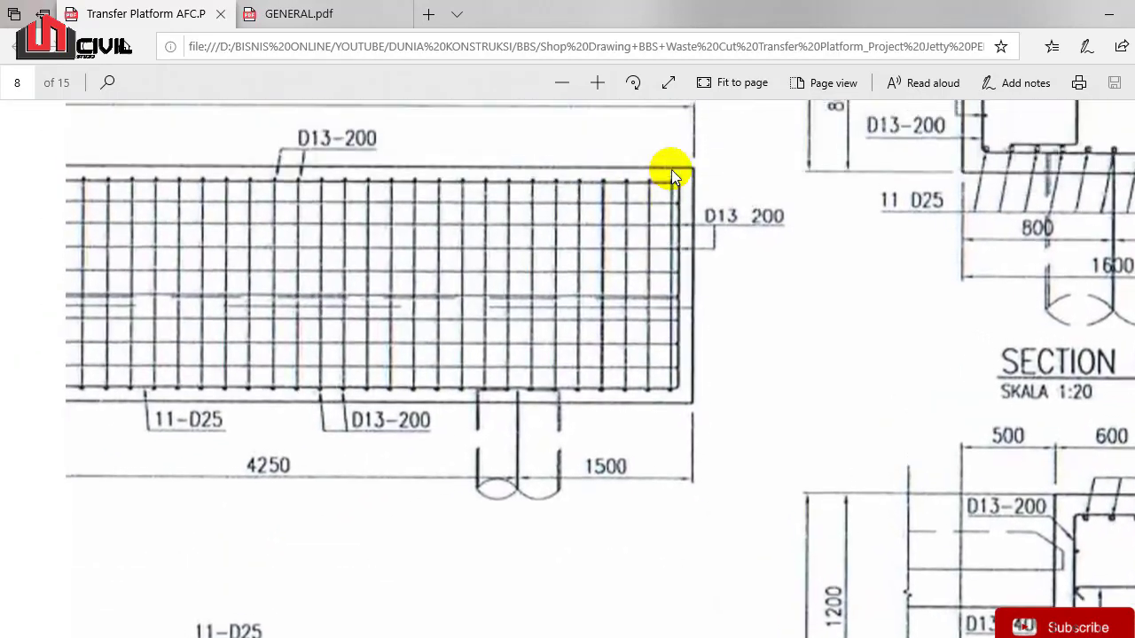
{"action": "scroll", "coordinate": [639, 213], "scroll_direction": "up", "scroll_amount": 2}
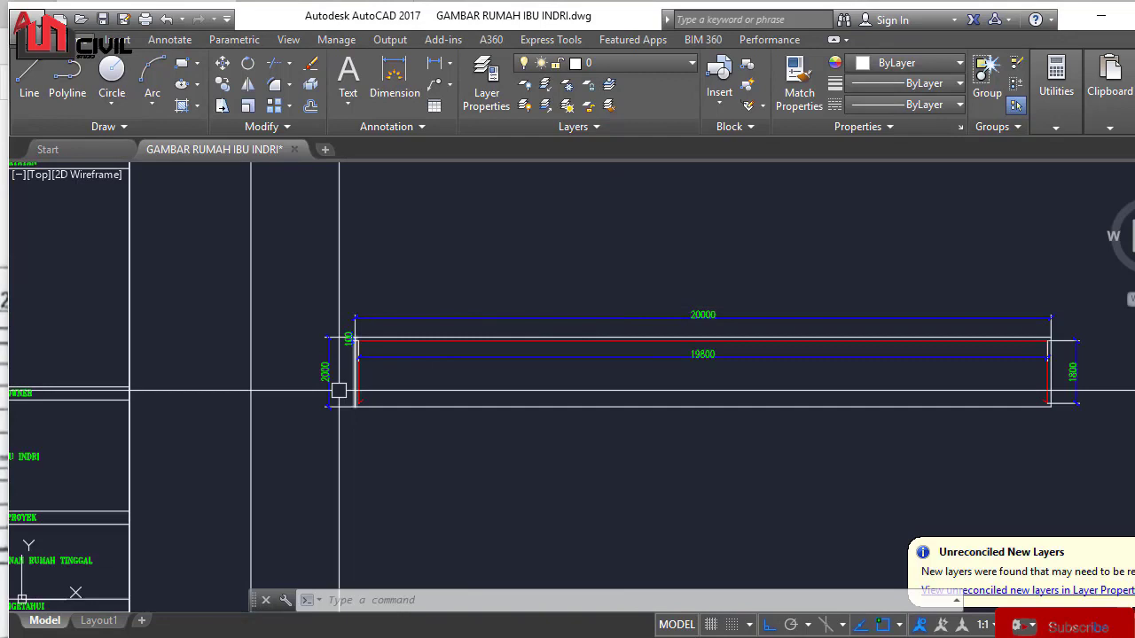
Step: Switch to AutoCAD and inspect the pile cap outline and the red bar at both ends of the elevation
{"action": "scroll", "coordinate": [390, 369], "scroll_direction": "up", "scroll_amount": 5}
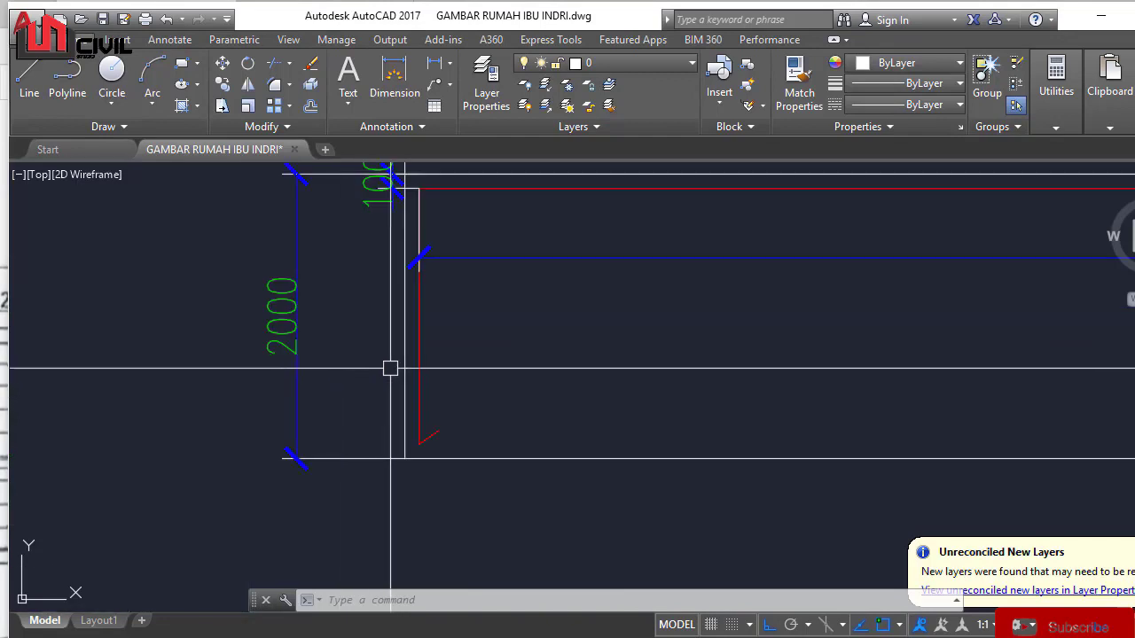
{"action": "left_click", "coordinate": [398, 352]}
{"action": "scroll", "coordinate": [357, 383], "scroll_direction": "down", "scroll_amount": 6}
{"action": "middle_click_drag", "start_coordinate": [894, 367], "coordinate": [742, 373]}
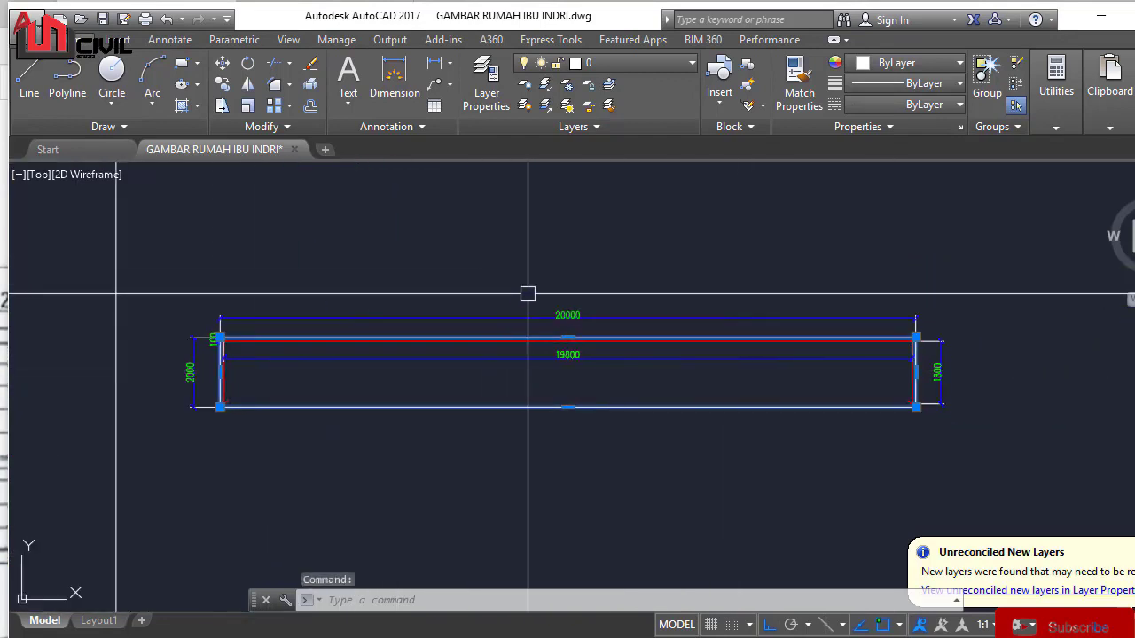
{"action": "scroll", "coordinate": [528, 293], "scroll_direction": "up", "scroll_amount": 3}
{"action": "scroll", "coordinate": [725, 332], "scroll_direction": "down", "scroll_amount": 4}
{"action": "scroll", "coordinate": [780, 353], "scroll_direction": "up", "scroll_amount": 4}
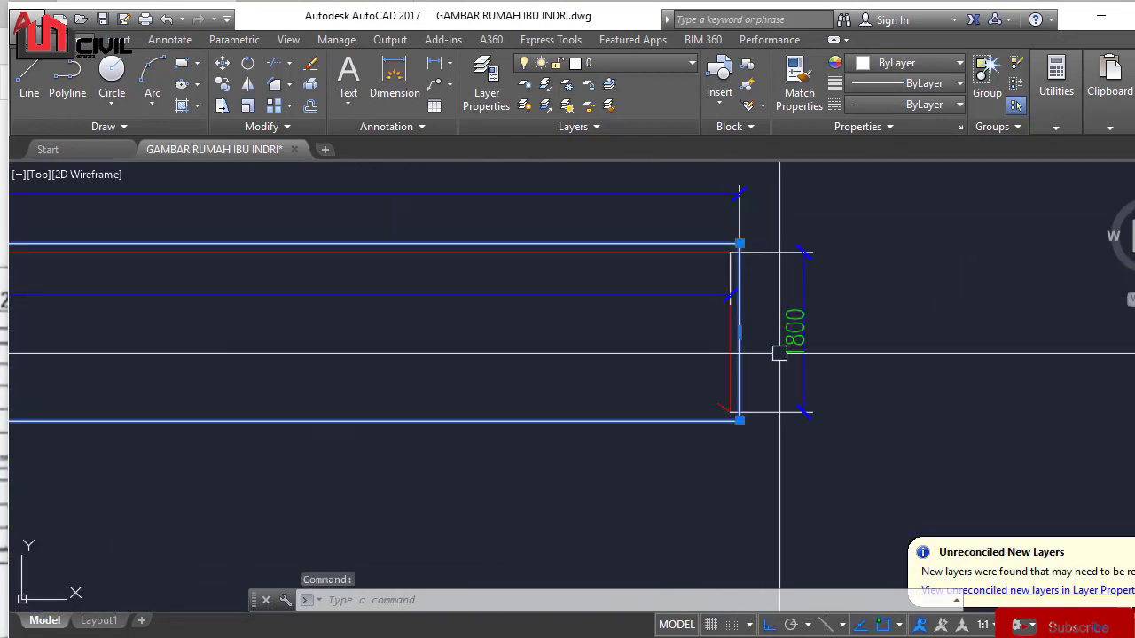
{"action": "scroll", "coordinate": [757, 257], "scroll_direction": "down", "scroll_amount": 4}
{"action": "middle_click_drag", "start_coordinate": [585, 282], "coordinate": [836, 350]}
{"action": "scroll", "coordinate": [721, 330], "scroll_direction": "up", "scroll_amount": 5}
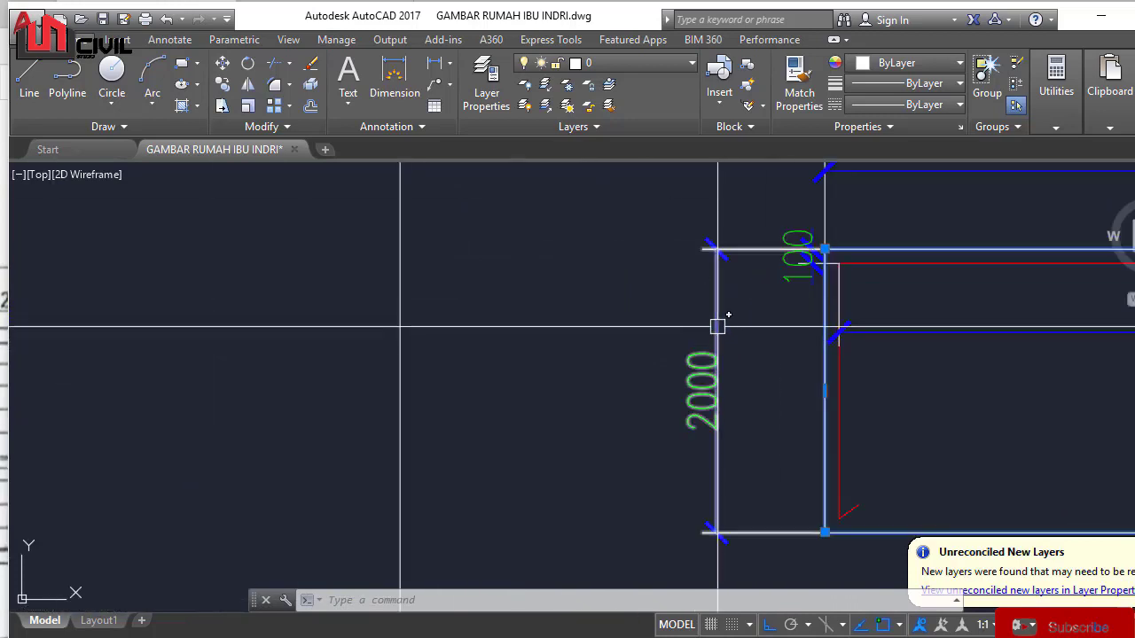
Step: Clear the outline selection and inspect the height and cover dimensions at the elevation's left end
{"action": "key", "text": "Escape"}
{"action": "left_click", "coordinate": [713, 326]}
{"action": "scroll", "coordinate": [559, 320], "scroll_direction": "down", "scroll_amount": 4}
{"action": "key", "text": "Escape"}
{"action": "scroll", "coordinate": [672, 297], "scroll_direction": "up", "scroll_amount": 4}
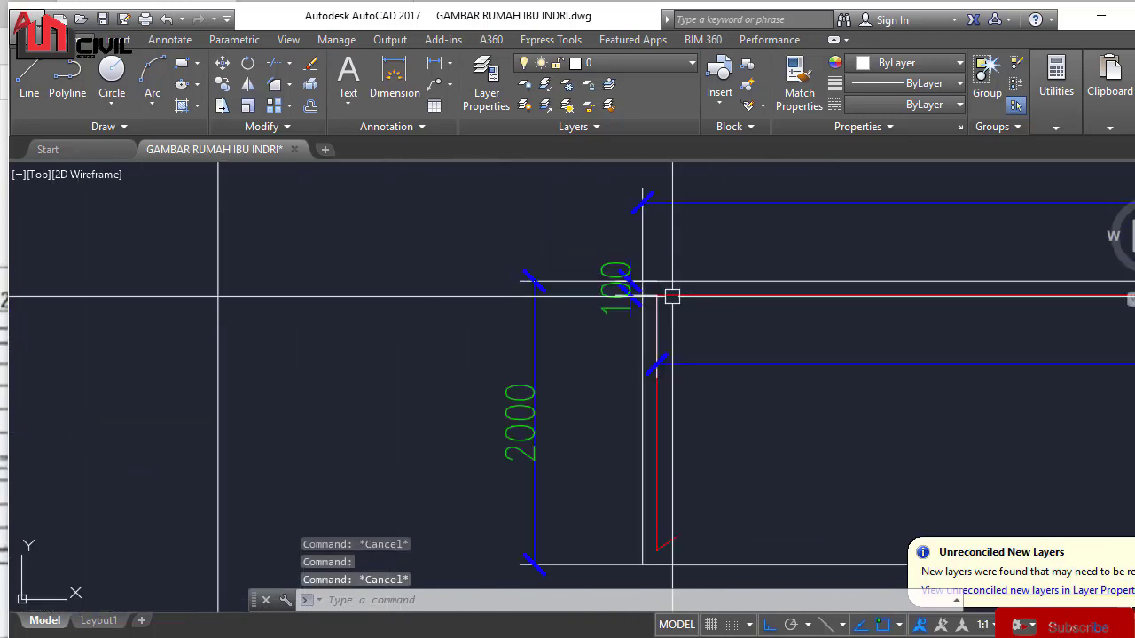
{"action": "middle_click_drag", "start_coordinate": [765, 319], "coordinate": [595, 311]}
{"action": "scroll", "coordinate": [550, 302], "scroll_direction": "up", "scroll_amount": 2}
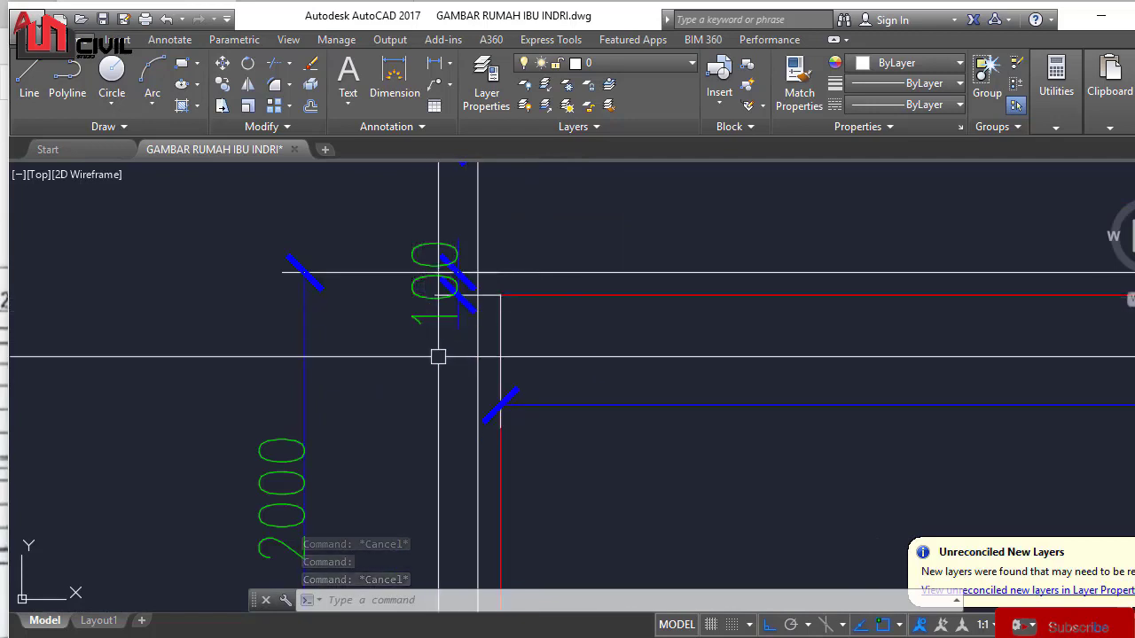
Step: Switch to Transfer Platform AFC in Edge and mark Section B-B's top concrete edge and top bar with pen dots
{"action": "key", "text": "alt+Tab"}
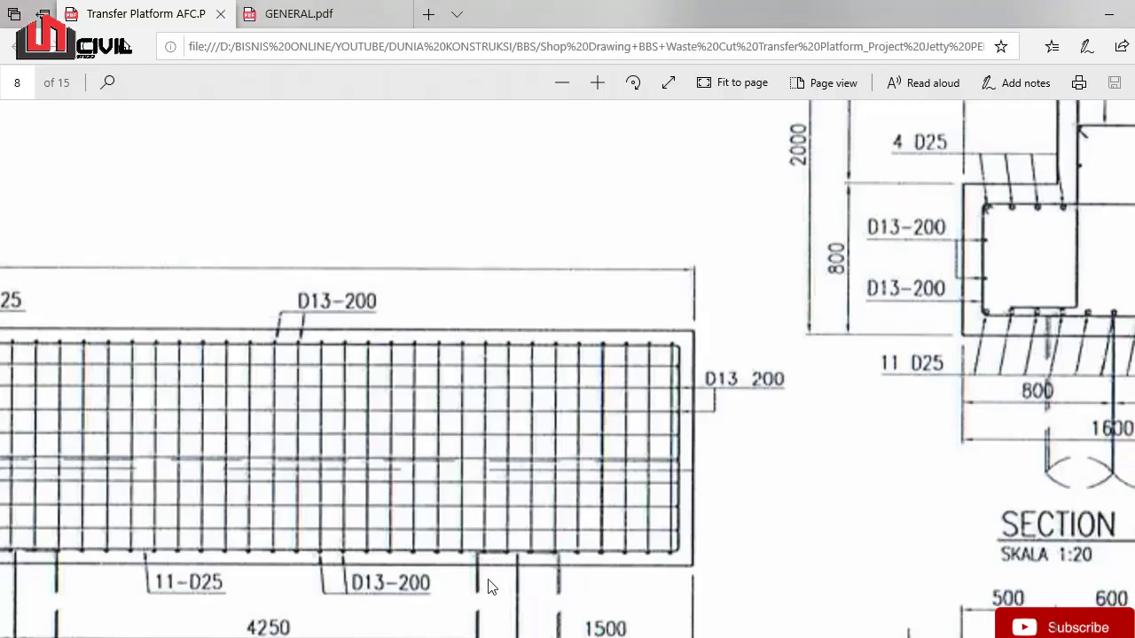
{"action": "scroll", "coordinate": [624, 365], "scroll_direction": "up", "scroll_amount": 4, "text": "ctrl"}
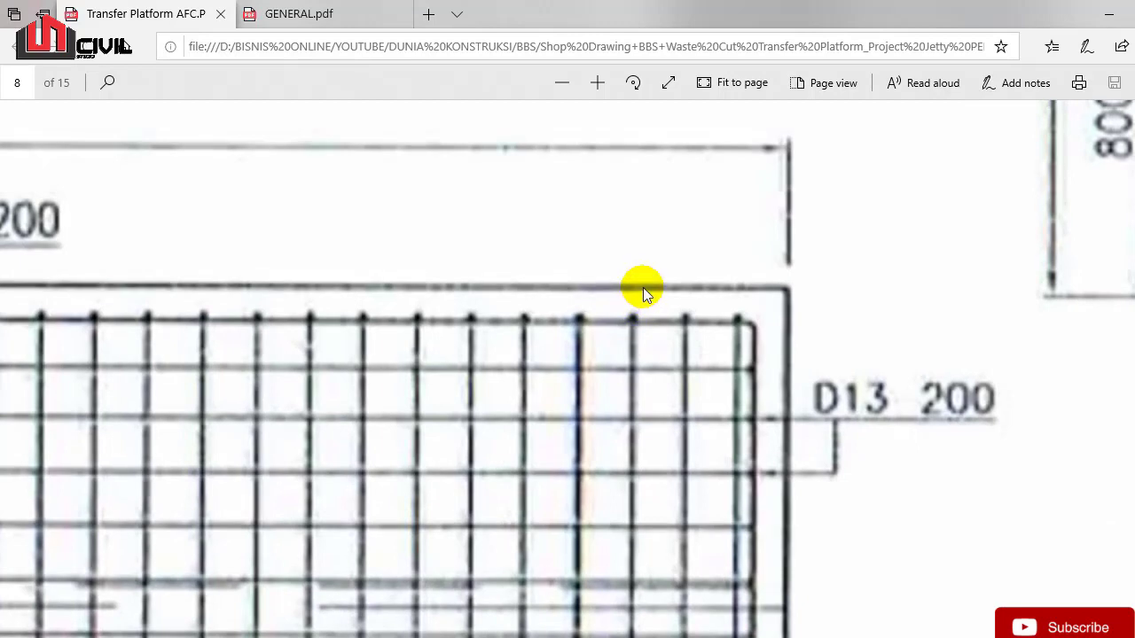
{"action": "left_click", "coordinate": [1087, 46]}
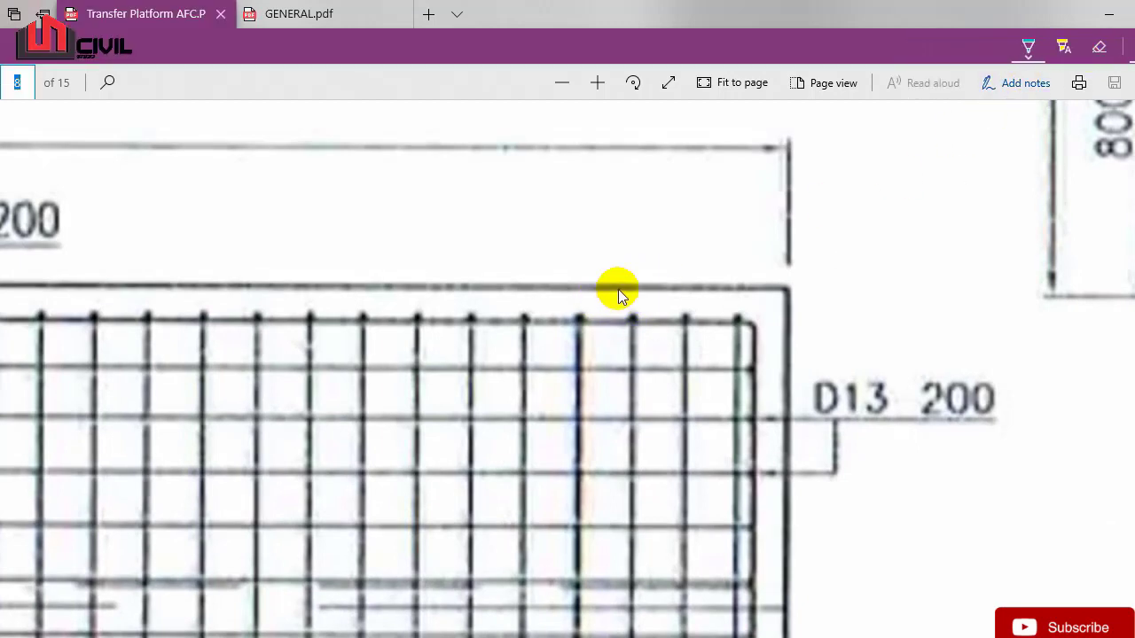
{"action": "left_click_drag", "start_coordinate": [619, 293], "coordinate": [620, 286]}
{"action": "scroll", "coordinate": [617, 297], "scroll_direction": "down", "scroll_amount": 2, "text": "ctrl"}
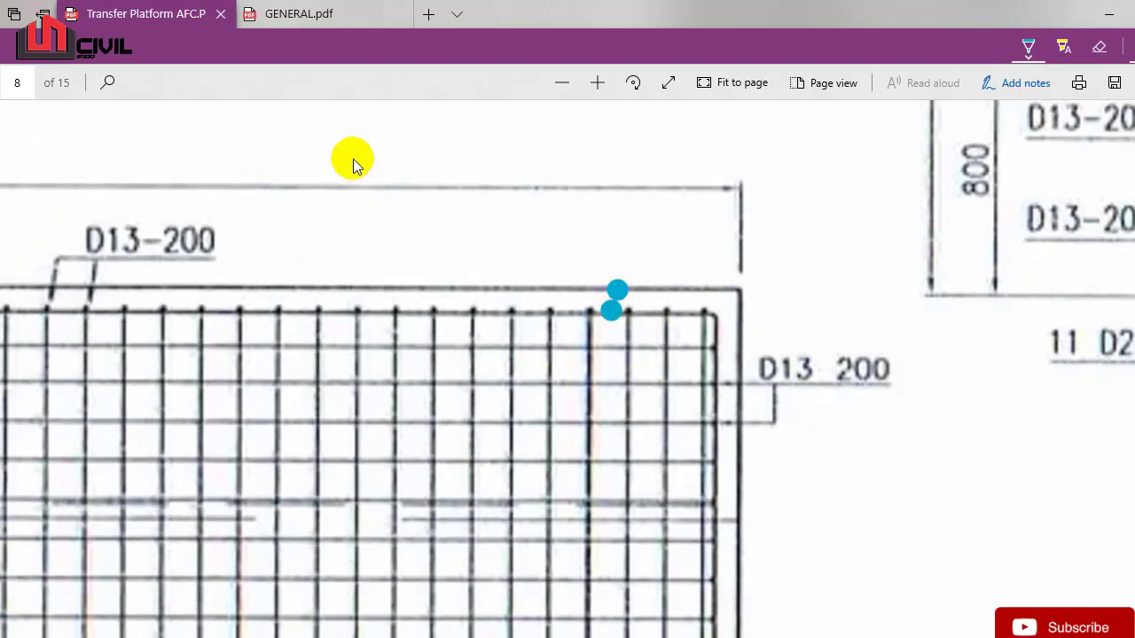
Step: Look up the pile cap row of the minimum cover to reinforcement table on page 5 of GENERAL.pdf
{"action": "left_click", "coordinate": [299, 13]}
{"action": "scroll", "coordinate": [683, 244], "scroll_direction": "up", "scroll_amount": 2, "text": "ctrl"}
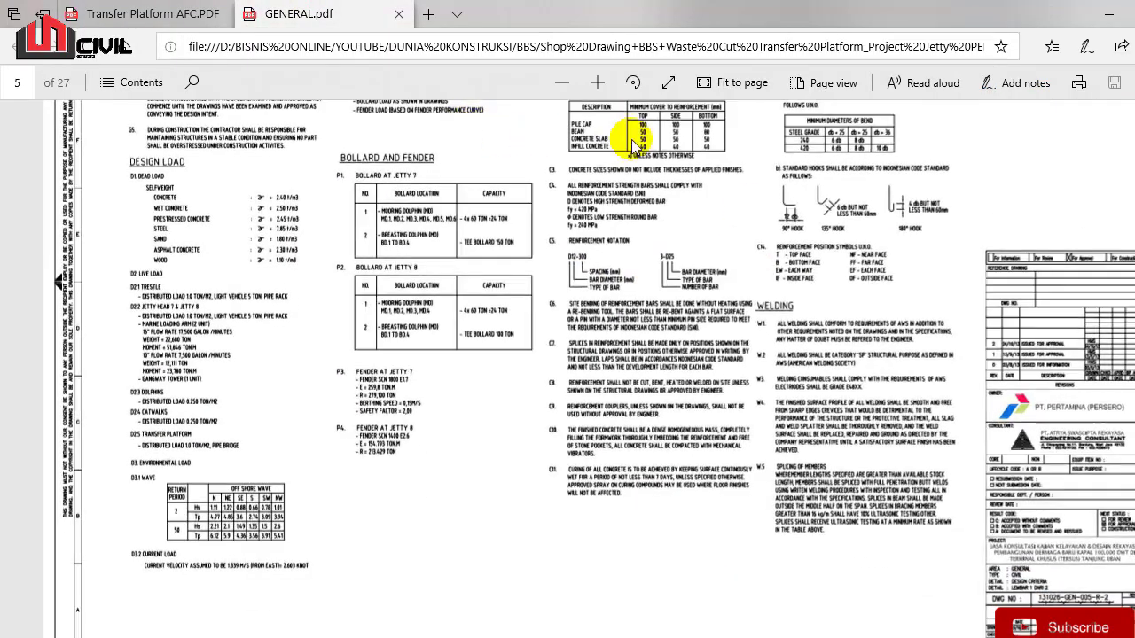
{"action": "scroll", "coordinate": [637, 144], "scroll_direction": "up", "scroll_amount": 4, "text": "ctrl"}
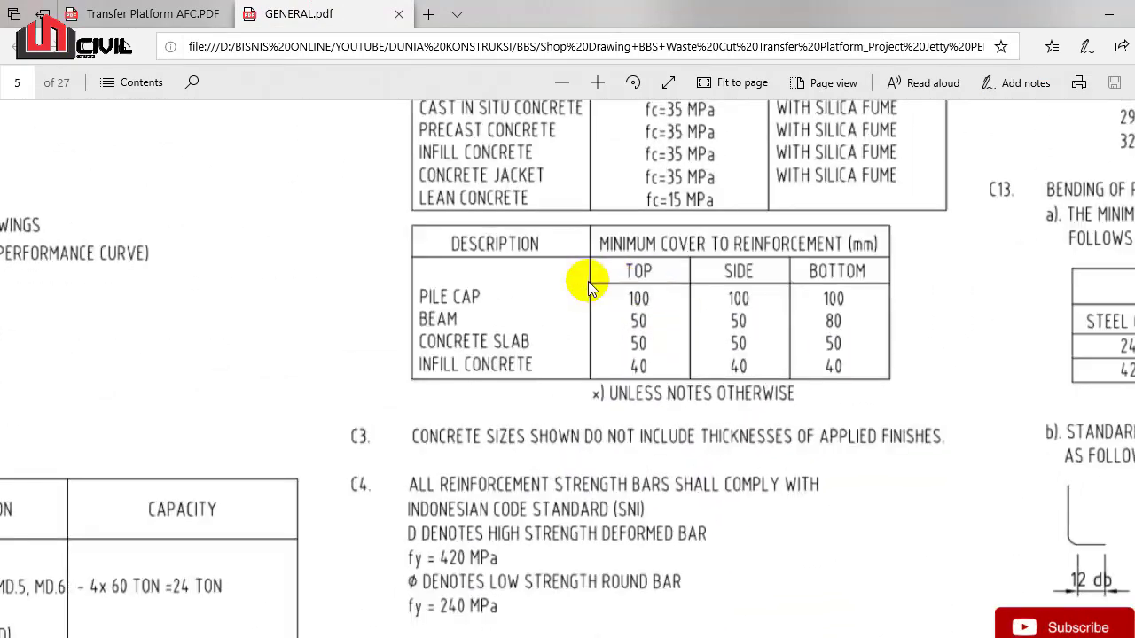
{"action": "scroll", "coordinate": [589, 281], "scroll_direction": "up", "scroll_amount": 1, "text": "ctrl"}
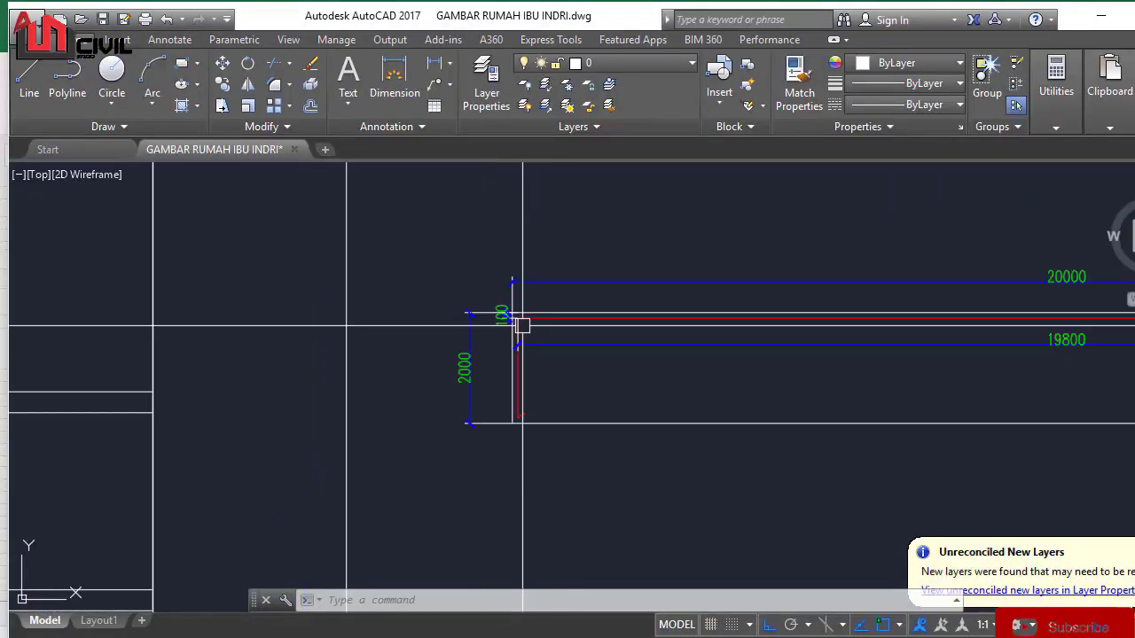
Step: Switch to AutoCAD and dimension the horizontal cover at the pile cap's right end, matching the properties of the existing dimensions
{"action": "left_click", "coordinate": [363, 266]}
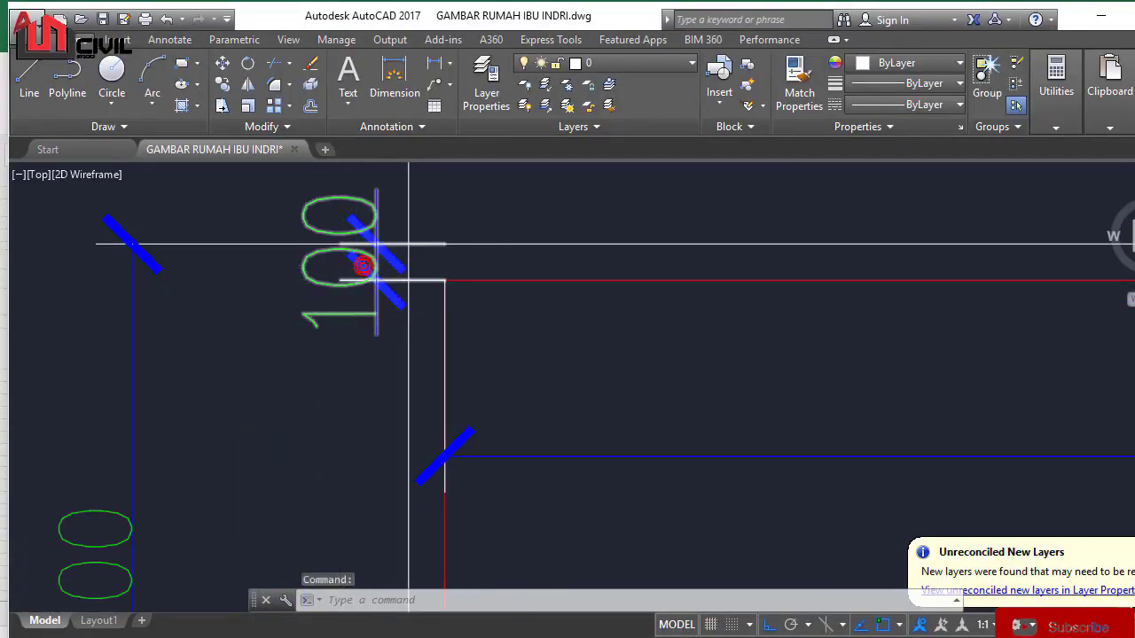
{"action": "scroll", "coordinate": [341, 290], "scroll_direction": "down", "scroll_amount": 10}
{"action": "middle_click_drag", "start_coordinate": [724, 352], "coordinate": [570, 371]}
{"action": "scroll", "coordinate": [924, 272], "scroll_direction": "up", "scroll_amount": 6}
{"action": "key", "text": "Escape"}
{"action": "key", "text": "Escape"}
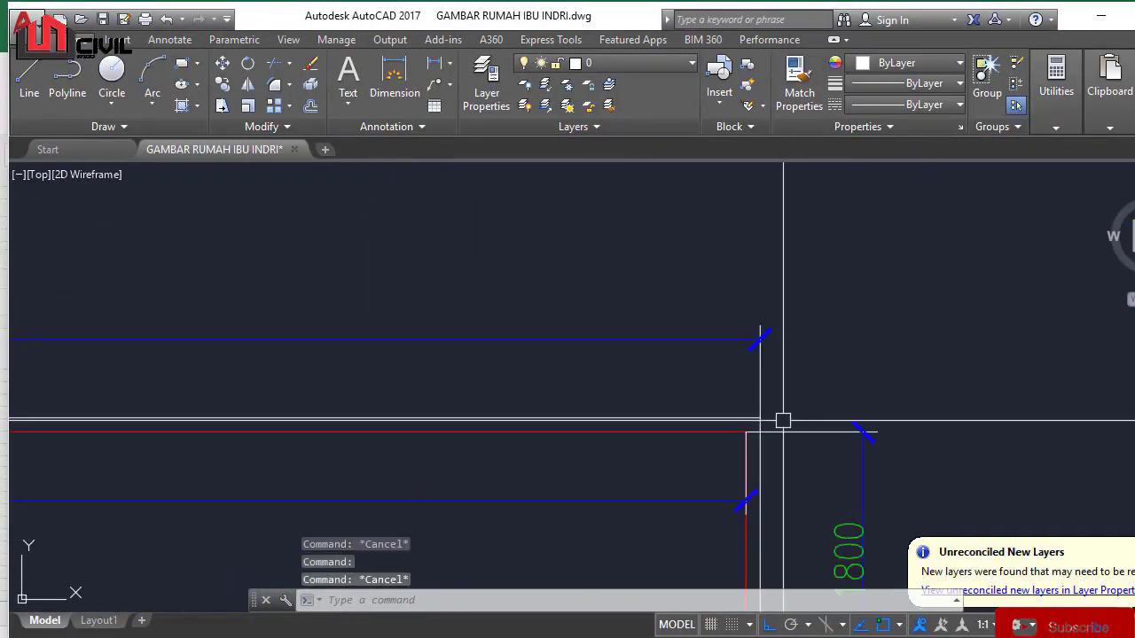
{"action": "type", "text": "D"}
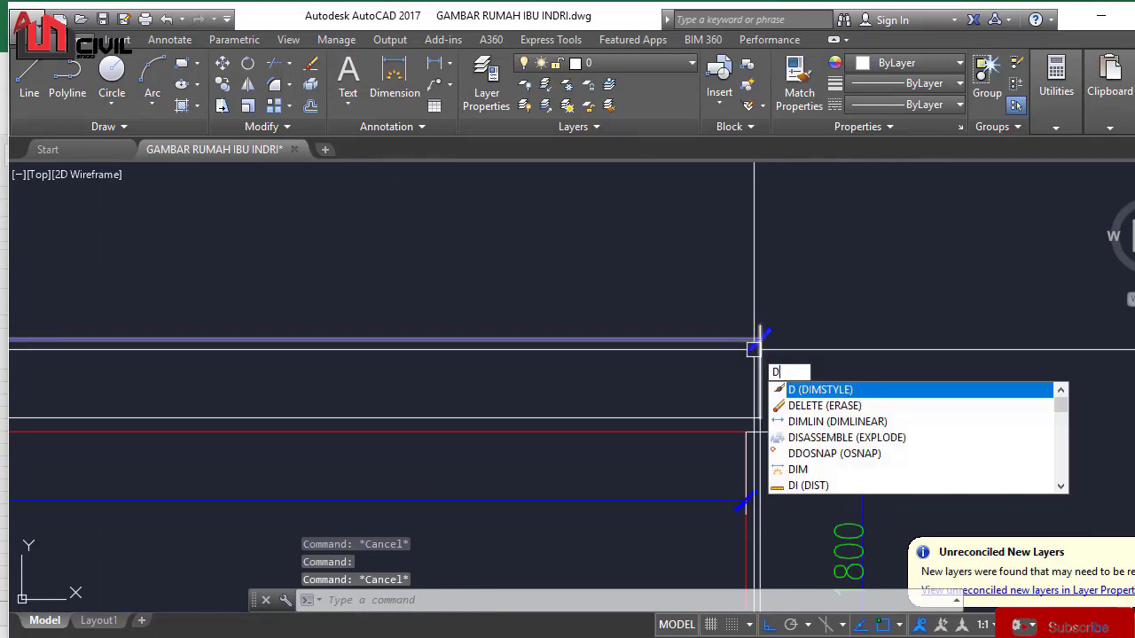
{"action": "type", "text": "LI"}
{"action": "key", "text": "Return"}
{"action": "scroll", "coordinate": [758, 381], "scroll_direction": "up", "scroll_amount": 5}
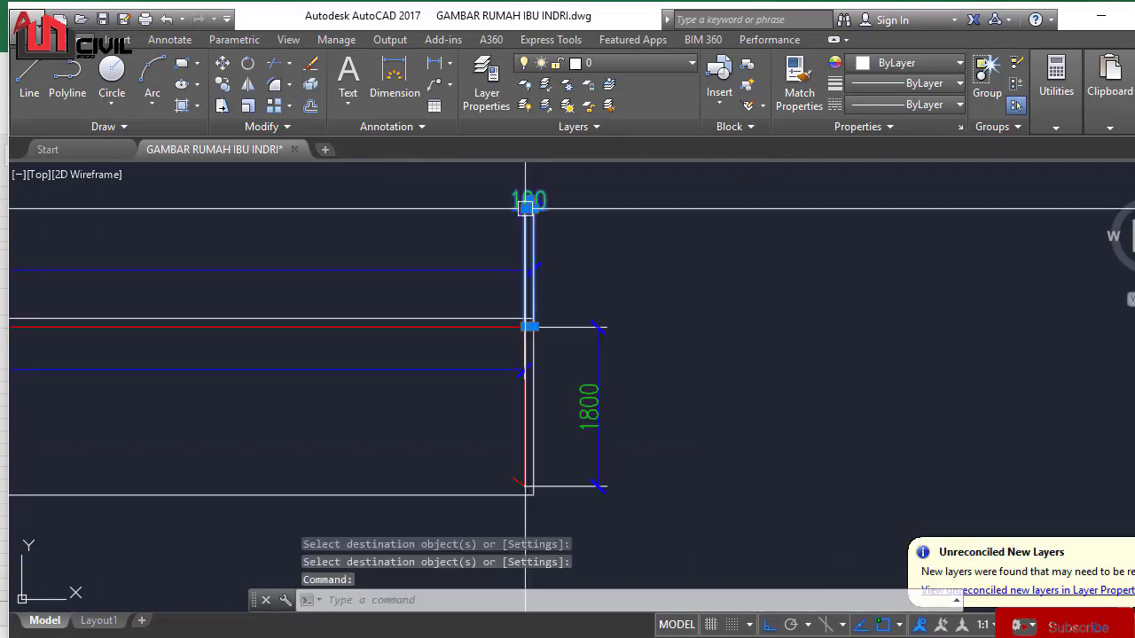
Step: Stretch the new cover dimension so its line sits just above the pile cap's top right corner
{"action": "left_click", "coordinate": [525, 208]}
{"action": "scroll", "coordinate": [526, 249], "scroll_direction": "up", "scroll_amount": 4}
{"action": "left_click", "coordinate": [529, 364]}
{"action": "scroll", "coordinate": [633, 332], "scroll_direction": "down", "scroll_amount": 6}
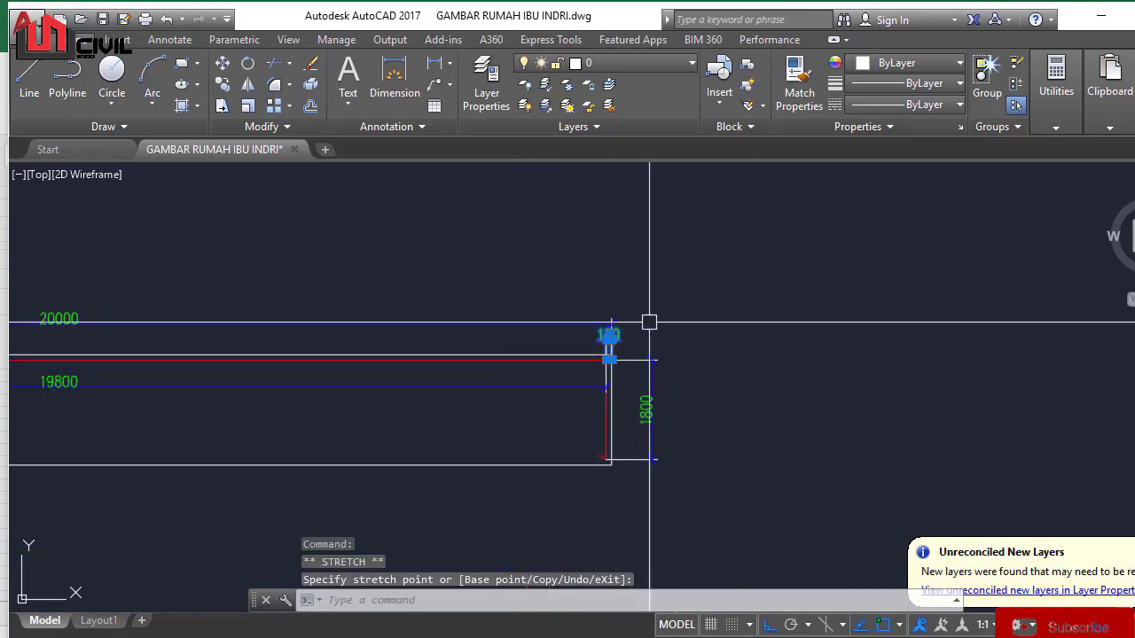
Step: Clear the dimension selection, regenerate the model and save the drawing
{"action": "key", "text": "Escape"}
{"action": "type", "text": "RE"}
{"action": "key", "text": "Return"}
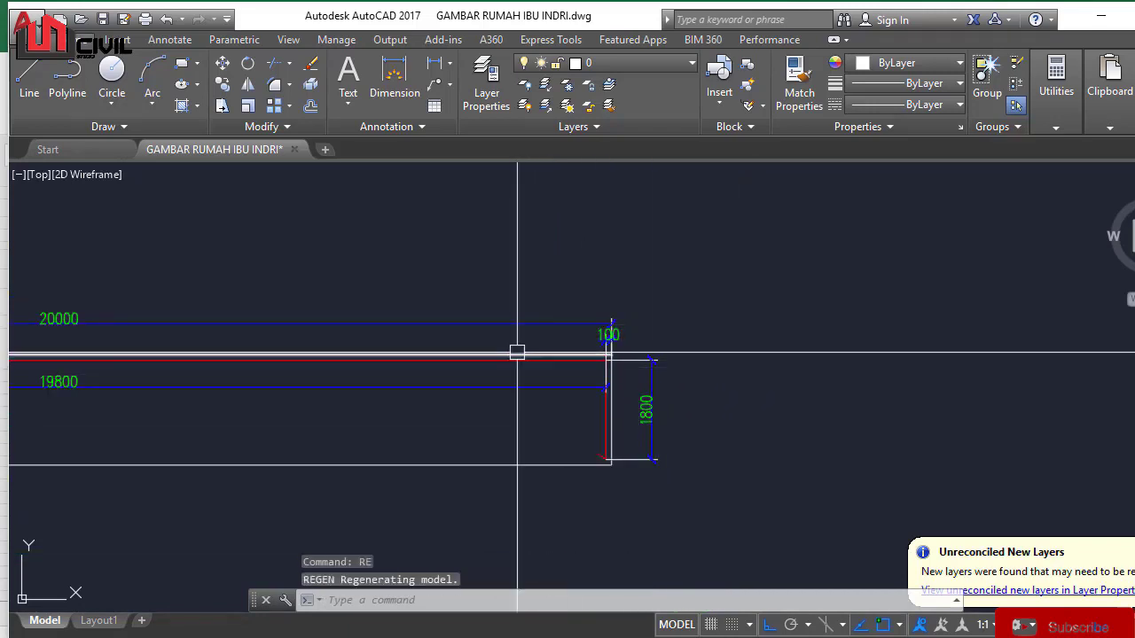
{"action": "key", "text": "ctrl+s"}
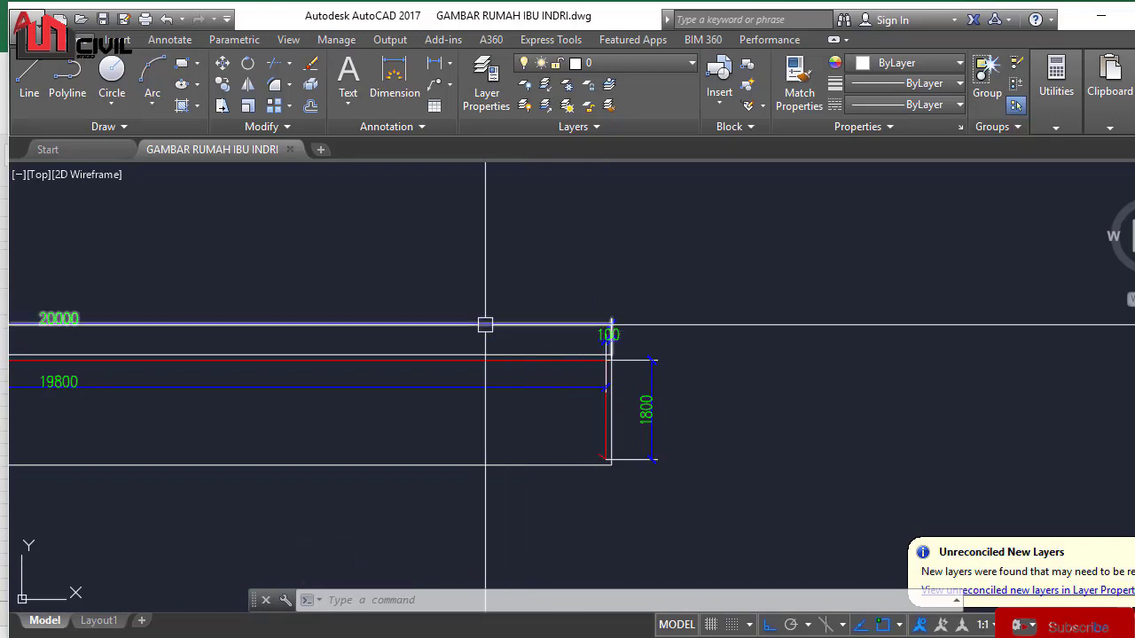
Step: Examine the red bar's full run through the pile cap outline, including both end legs, hooks and cover dimensions
{"action": "scroll", "coordinate": [686, 340], "scroll_direction": "down", "scroll_amount": 3}
{"action": "scroll", "coordinate": [305, 414], "scroll_direction": "up", "scroll_amount": 3}
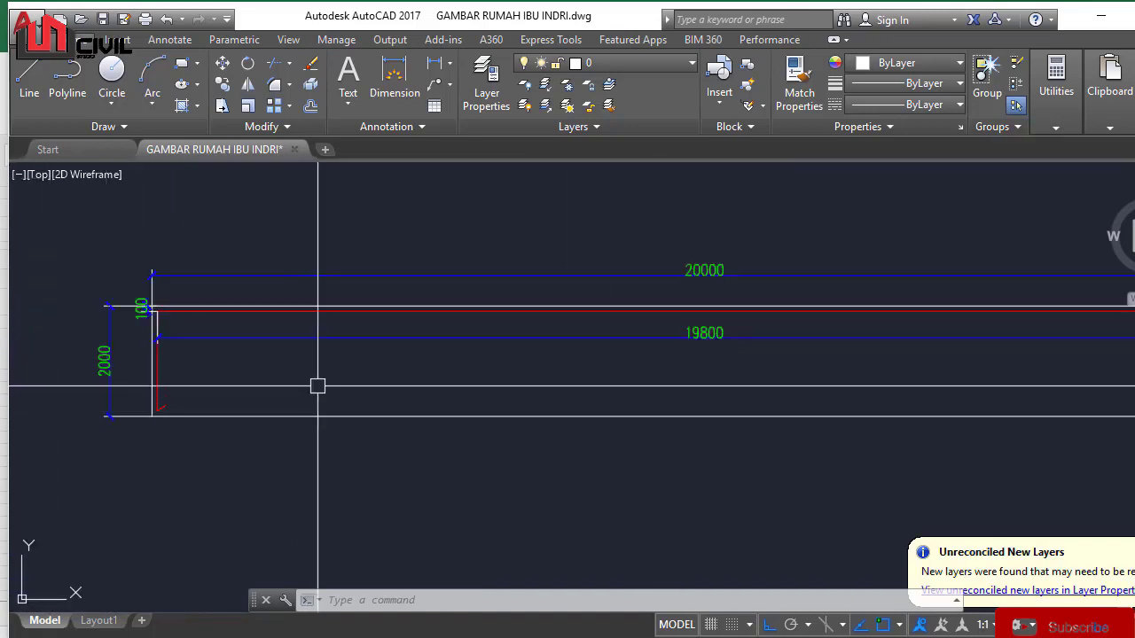
{"action": "scroll", "coordinate": [307, 360], "scroll_direction": "up", "scroll_amount": 2}
{"action": "scroll", "coordinate": [180, 377], "scroll_direction": "up", "scroll_amount": 2}
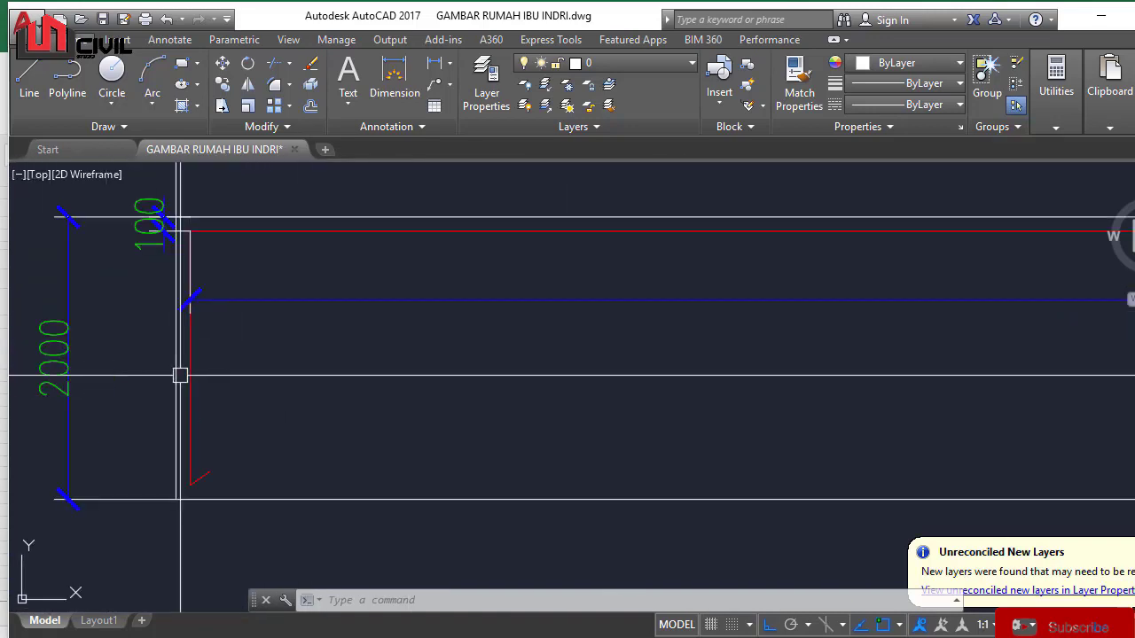
{"action": "left_click", "coordinate": [189, 371]}
{"action": "scroll", "coordinate": [188, 369], "scroll_direction": "down", "scroll_amount": 4}
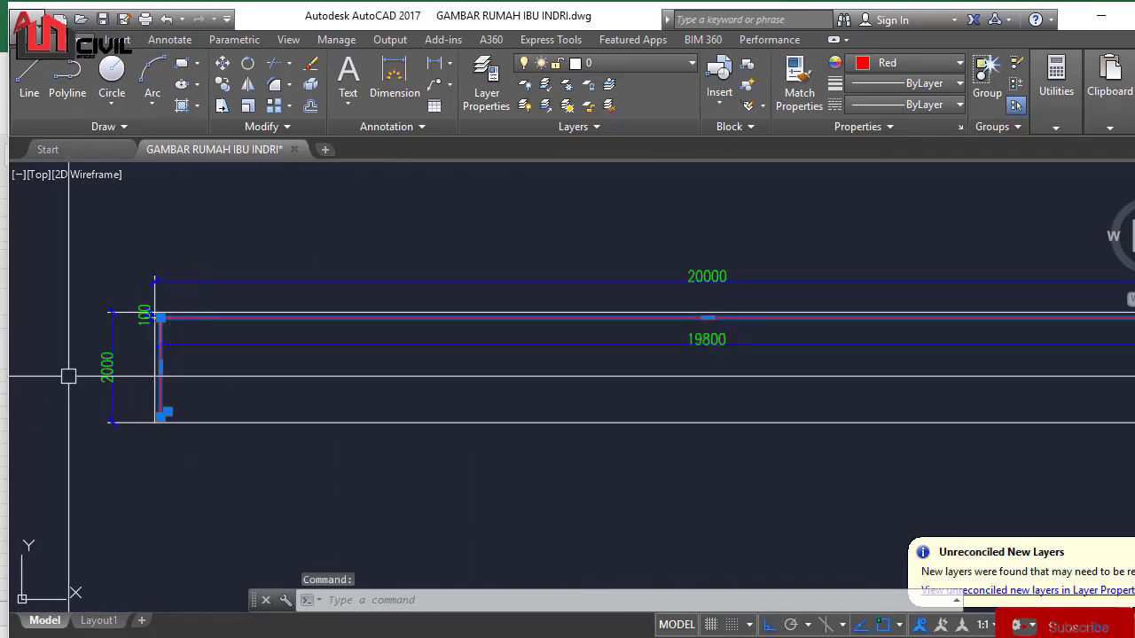
{"action": "scroll", "coordinate": [195, 403], "scroll_direction": "up", "scroll_amount": 2}
{"action": "scroll", "coordinate": [131, 373], "scroll_direction": "down", "scroll_amount": 4}
{"action": "scroll", "coordinate": [314, 353], "scroll_direction": "up", "scroll_amount": 3}
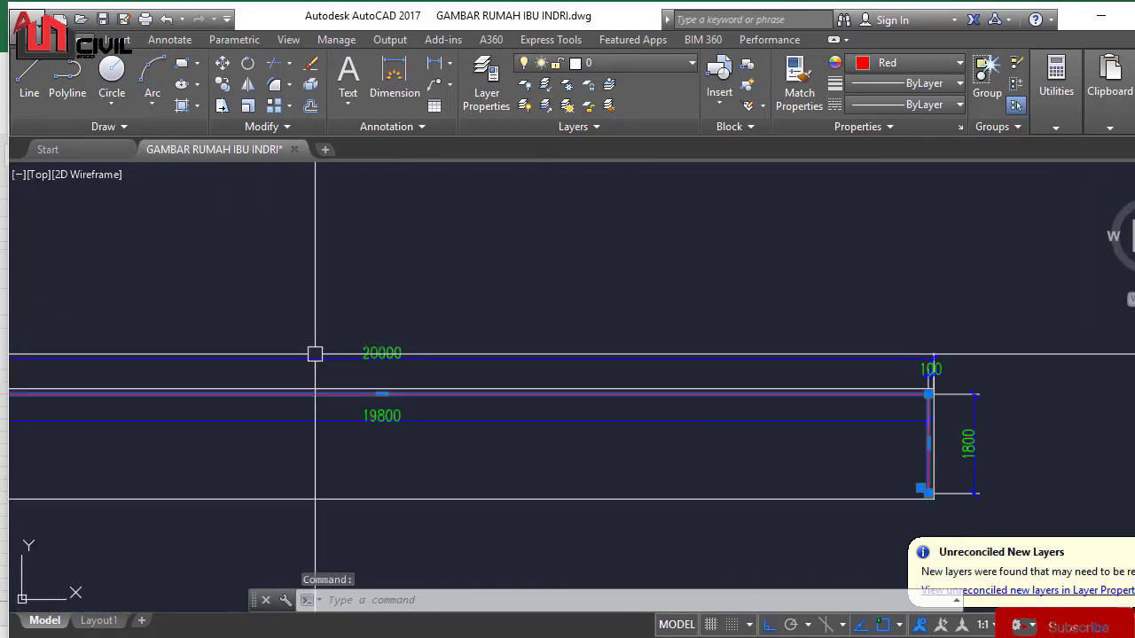
{"action": "scroll", "coordinate": [440, 352], "scroll_direction": "down", "scroll_amount": 5}
{"action": "scroll", "coordinate": [373, 391], "scroll_direction": "up", "scroll_amount": 8}
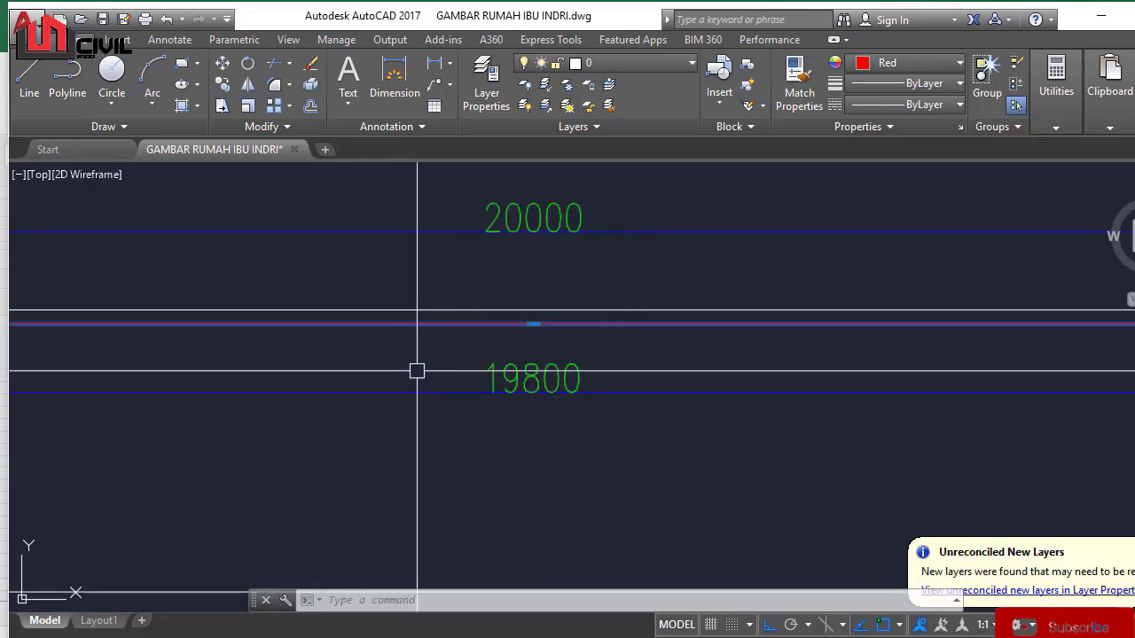
{"action": "scroll", "coordinate": [499, 363], "scroll_direction": "down", "scroll_amount": 5}
{"action": "scroll", "coordinate": [833, 393], "scroll_direction": "up", "scroll_amount": 5}
{"action": "scroll", "coordinate": [778, 354], "scroll_direction": "up", "scroll_amount": 2}
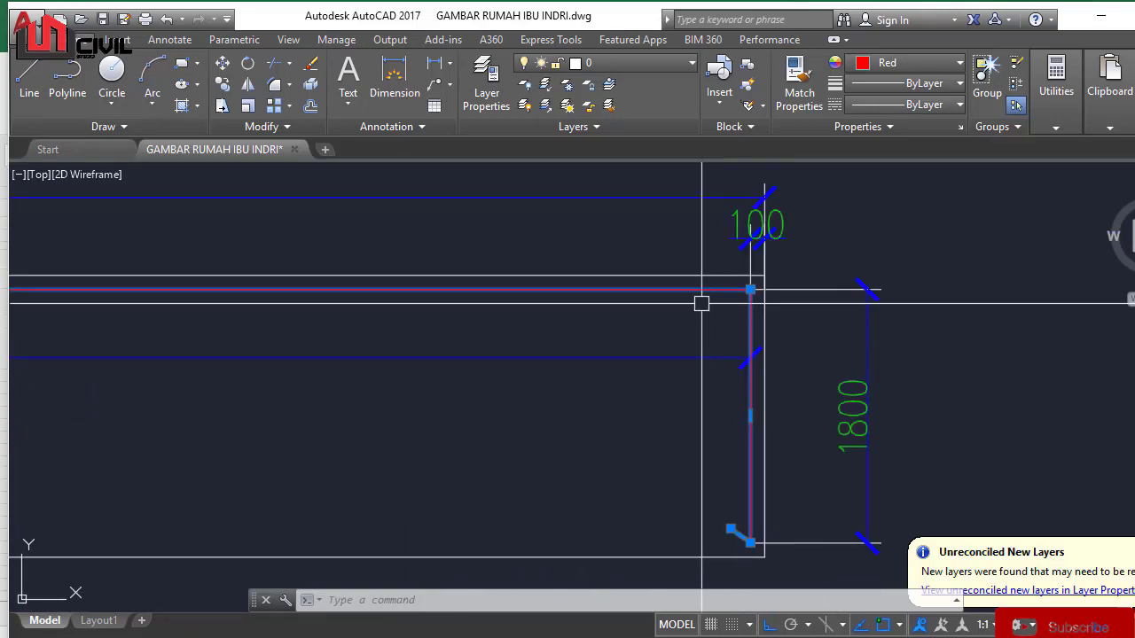
{"action": "middle_click_drag", "start_coordinate": [841, 418], "coordinate": [728, 421]}
{"action": "scroll", "coordinate": [694, 364], "scroll_direction": "up", "scroll_amount": 2}
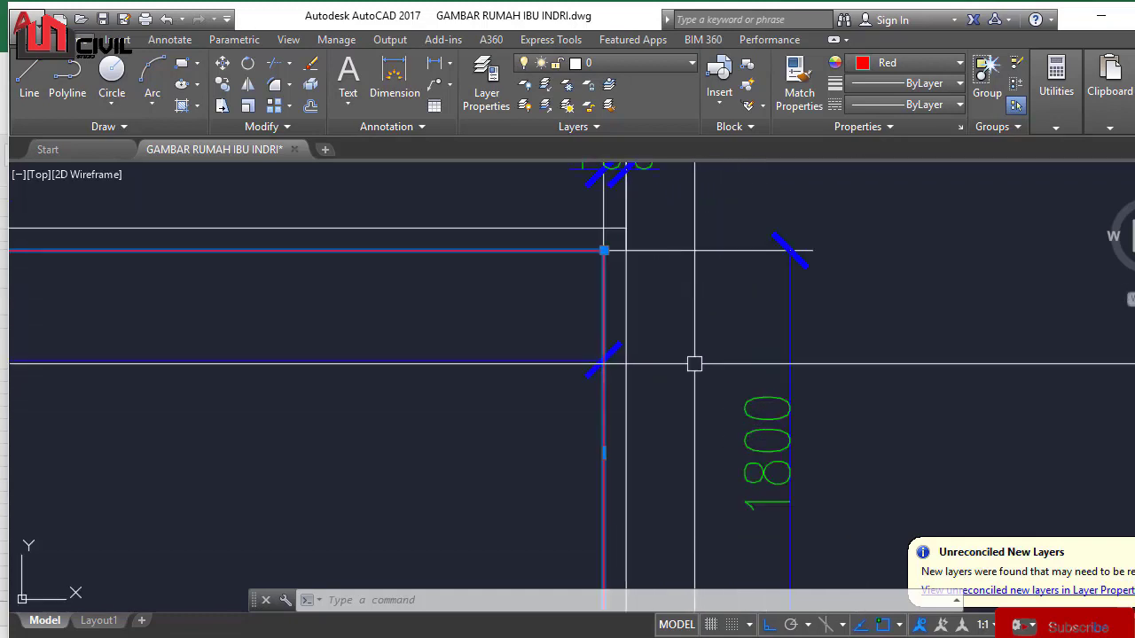
{"action": "scroll", "coordinate": [661, 308], "scroll_direction": "down", "scroll_amount": 5}
{"action": "scroll", "coordinate": [451, 316], "scroll_direction": "up", "scroll_amount": 6}
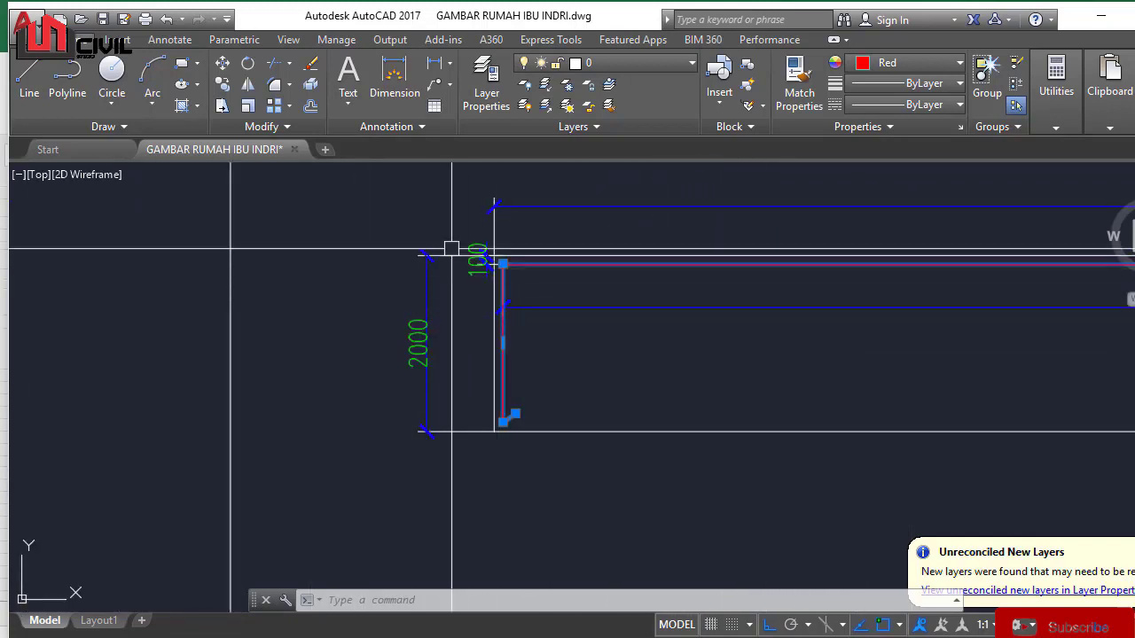
{"action": "middle_click_drag", "start_coordinate": [451, 246], "coordinate": [454, 356]}
{"action": "scroll", "coordinate": [555, 198], "scroll_direction": "down", "scroll_amount": 2}
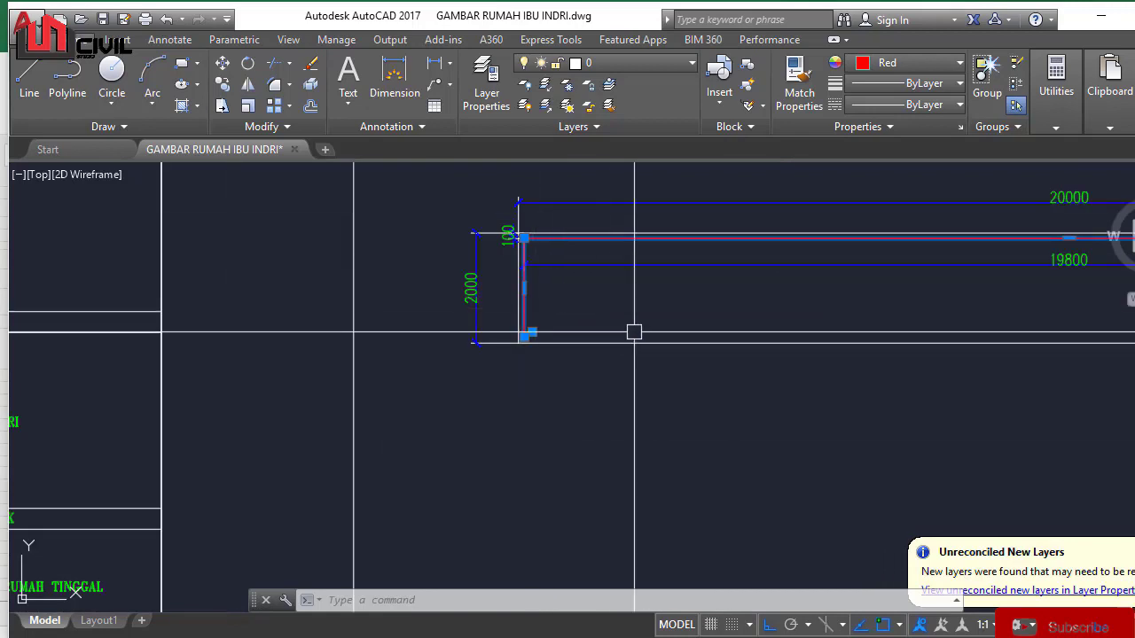
{"action": "mouse_move", "coordinate": [1134, 251]}
{"action": "middle_mouse_down"}
{"action": "mouse_move", "coordinate": [861, 265]}
{"action": "mouse_move", "coordinate": [680, 292]}
{"action": "middle_mouse_up"}
{"action": "scroll", "coordinate": [758, 292], "scroll_direction": "up", "scroll_amount": 4}
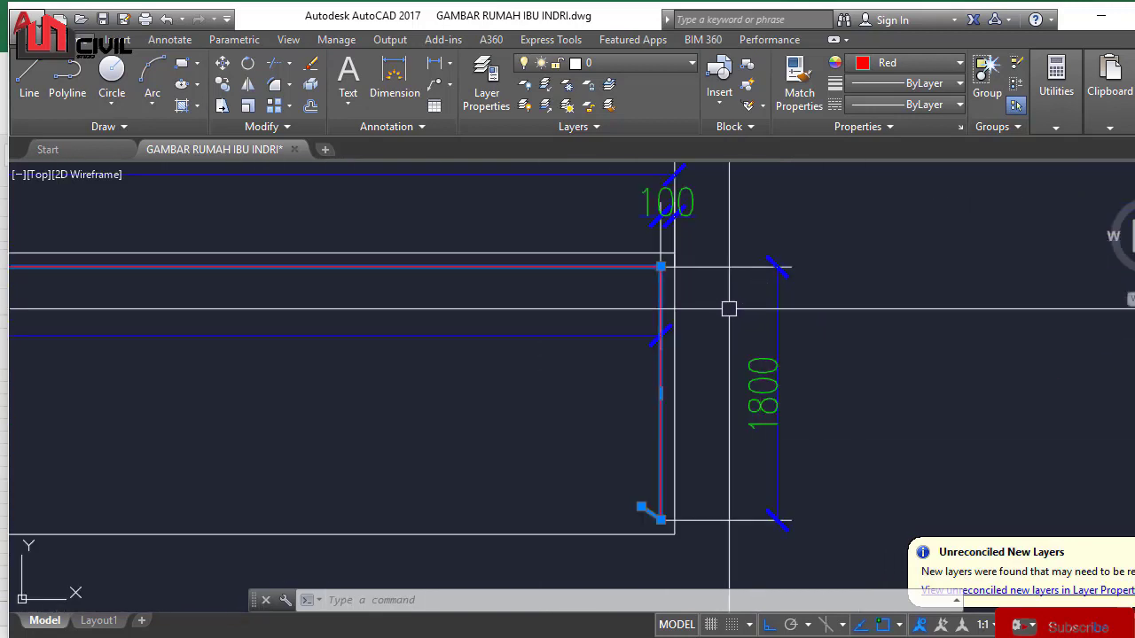
{"action": "scroll", "coordinate": [743, 373], "scroll_direction": "down", "scroll_amount": 2}
{"action": "mouse_move", "coordinate": [741, 365]}
{"action": "middle_mouse_down"}
{"action": "mouse_move", "coordinate": [717, 336]}
{"action": "mouse_move", "coordinate": [706, 263]}
{"action": "middle_mouse_up"}
{"action": "scroll", "coordinate": [708, 281], "scroll_direction": "up", "scroll_amount": 5}
{"action": "scroll", "coordinate": [806, 290], "scroll_direction": "down", "scroll_amount": 12}
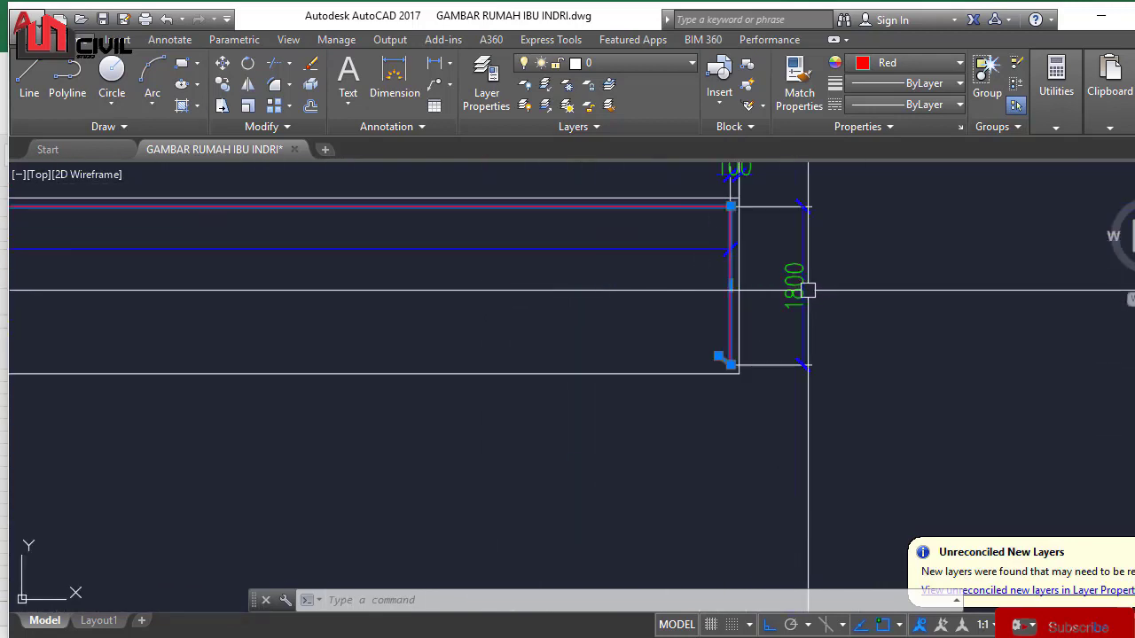
{"action": "key", "text": "Escape"}
Step: Copy the red bar straight down into the empty space below the pile cap outline
{"action": "scroll", "coordinate": [570, 292], "scroll_direction": "up", "scroll_amount": 6}
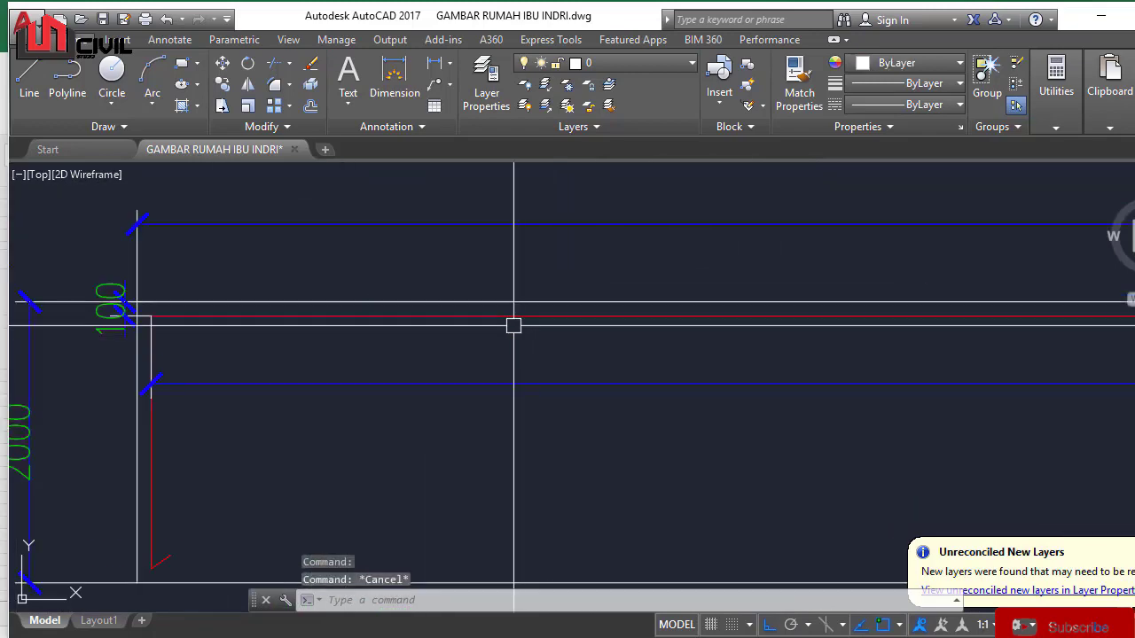
{"action": "scroll", "coordinate": [536, 364], "scroll_direction": "down", "scroll_amount": 5}
{"action": "key", "text": "space"}
{"action": "left_click", "coordinate": [545, 378]}
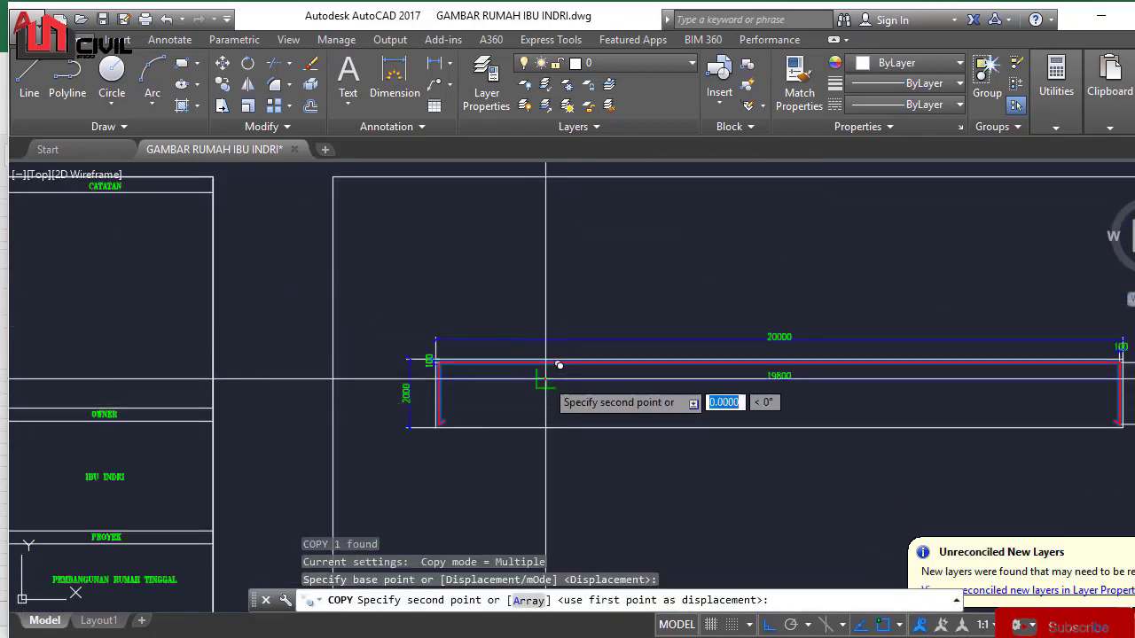
{"action": "middle_click_drag", "start_coordinate": [547, 476], "coordinate": [547, 226]}
{"action": "left_click", "coordinate": [557, 346]}
{"action": "key", "text": "Escape"}
{"action": "middle_click_drag", "start_coordinate": [475, 291], "coordinate": [460, 282]}
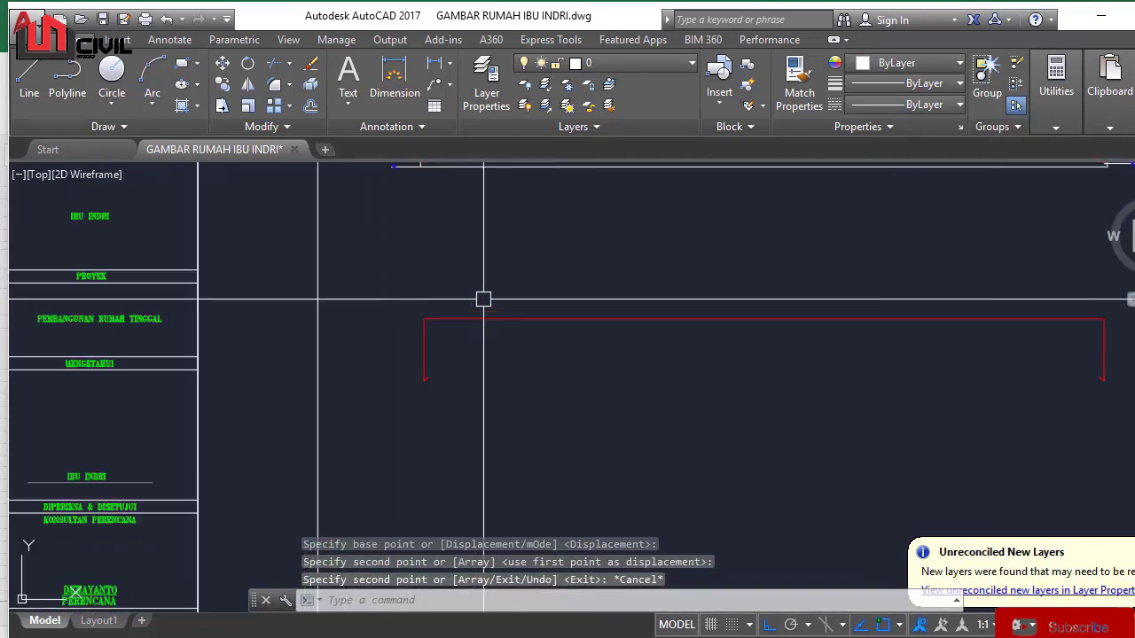
Step: Copy the bar's 19800 horizontal dimension from the pile cap drawing down onto the separate bar
{"action": "middle_click_drag", "start_coordinate": [518, 258], "coordinate": [514, 571]}
{"action": "scroll", "coordinate": [598, 396], "scroll_direction": "up", "scroll_amount": 2}
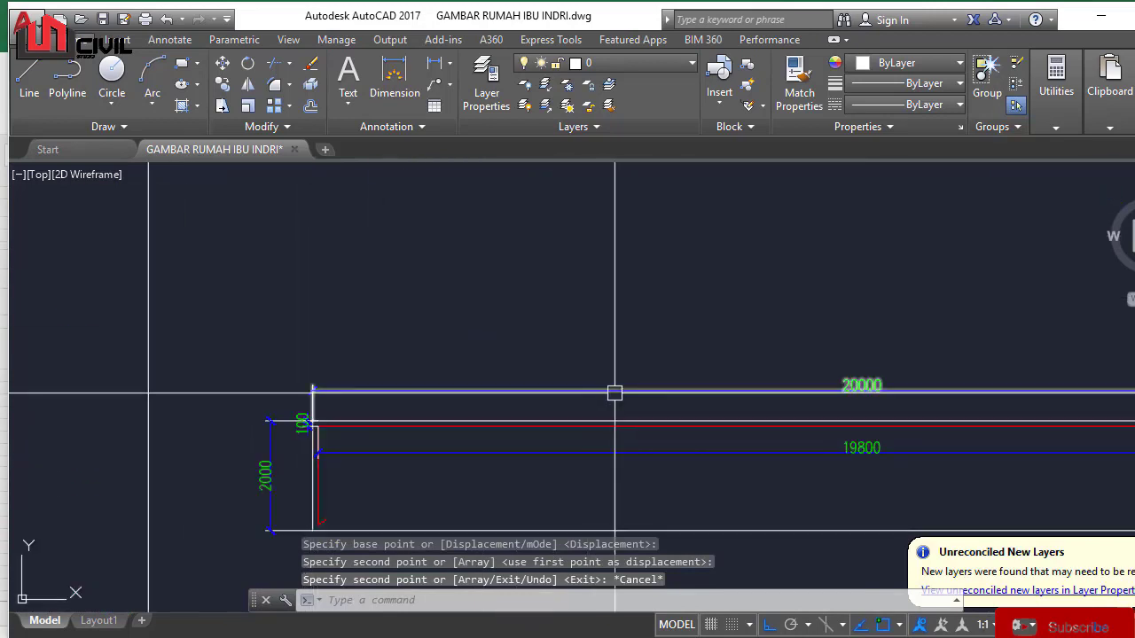
{"action": "left_click", "coordinate": [682, 455]}
{"action": "scroll", "coordinate": [626, 238], "scroll_direction": "up", "scroll_amount": 2}
{"action": "middle_click_drag", "start_coordinate": [655, 495], "coordinate": [609, 423]}
{"action": "type", "text": "co"}
{"action": "key", "text": "space"}
{"action": "left_click", "coordinate": [601, 326]}
{"action": "scroll", "coordinate": [601, 327], "scroll_direction": "down", "scroll_amount": 3}
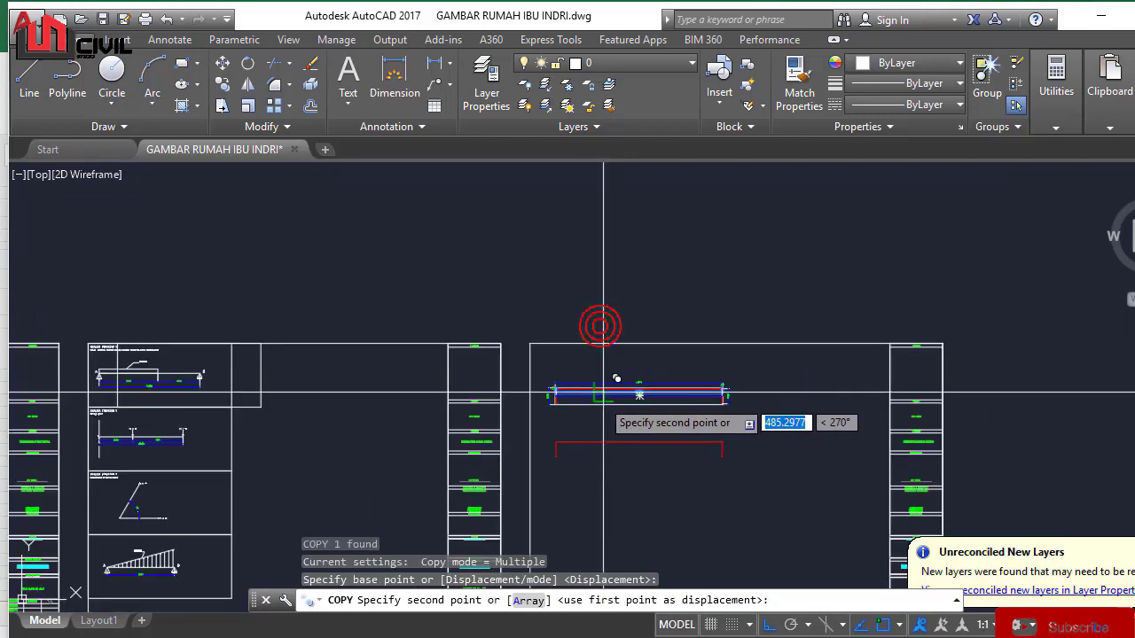
{"action": "scroll", "coordinate": [600, 337], "scroll_direction": "up", "scroll_amount": 2}
{"action": "left_click", "coordinate": [610, 348]}
{"action": "key", "text": "Escape"}
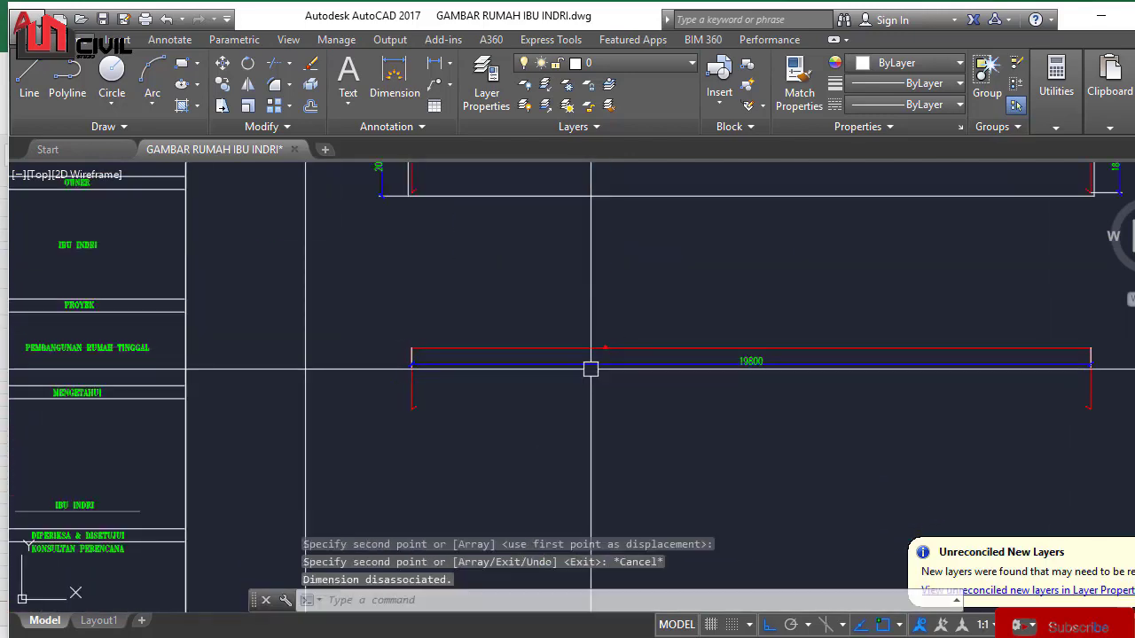
Step: Copy the 1800 vertical dimension at the pile cap's right end down beside the separate bar's right leg
{"action": "scroll", "coordinate": [345, 451], "scroll_direction": "down", "scroll_amount": 2}
{"action": "scroll", "coordinate": [617, 346], "scroll_direction": "up", "scroll_amount": 4}
{"action": "left_click", "coordinate": [704, 426]}
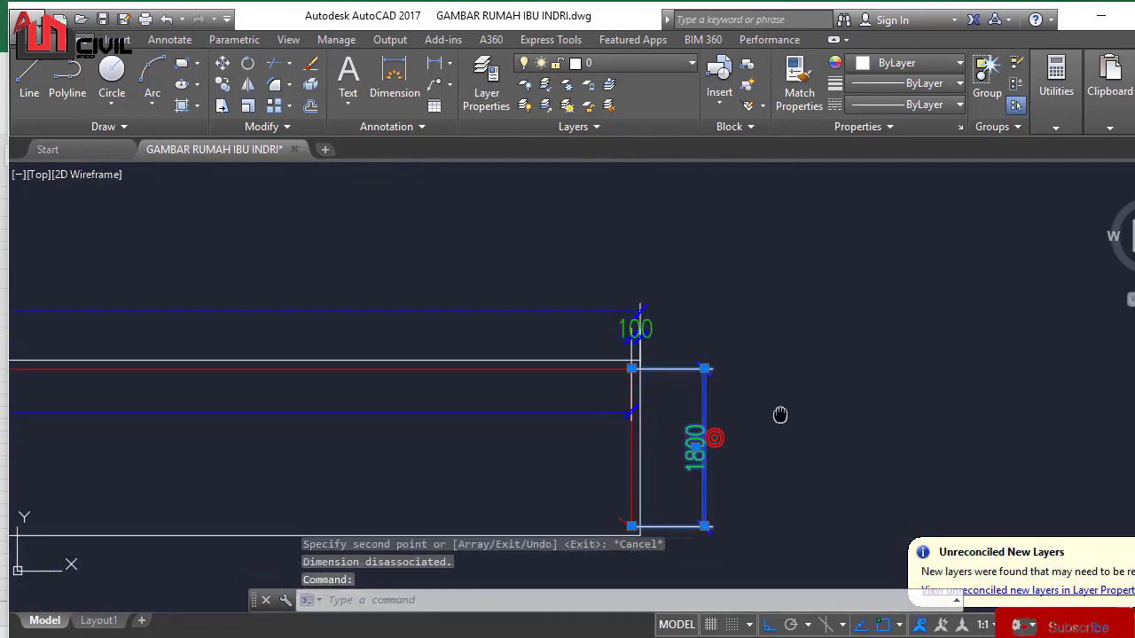
{"action": "middle_click_drag", "start_coordinate": [781, 411], "coordinate": [756, 283]}
{"action": "type", "text": "c"}
{"action": "type", "text": "co"}
{"action": "key", "text": "Return"}
{"action": "left_click", "coordinate": [607, 342]}
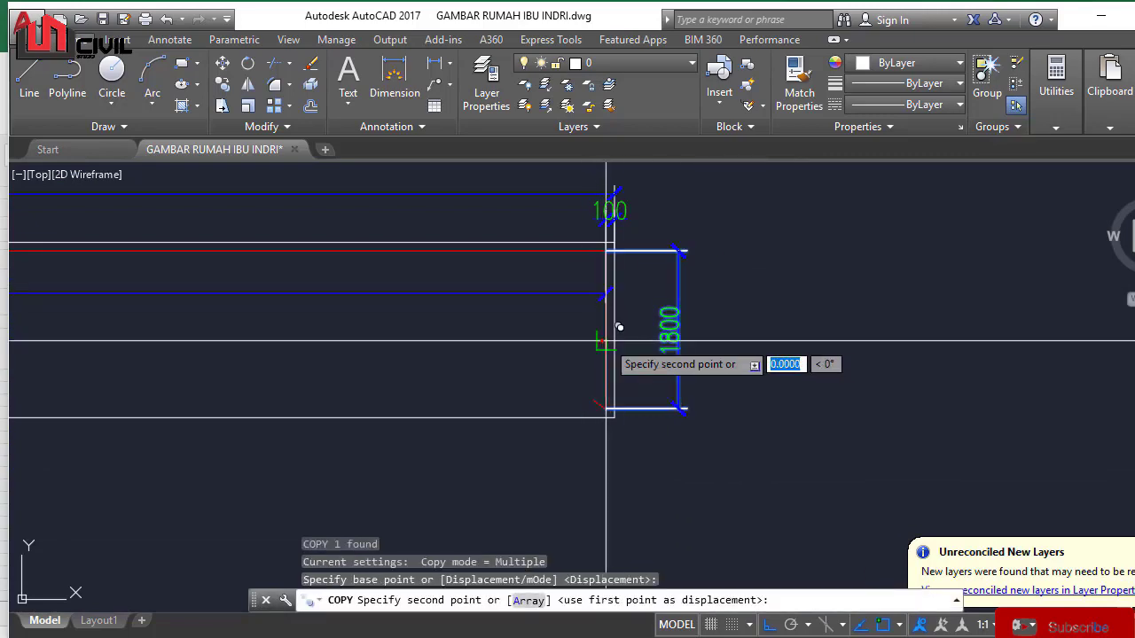
{"action": "scroll", "coordinate": [770, 326], "scroll_direction": "down", "scroll_amount": 4}
{"action": "scroll", "coordinate": [770, 329], "scroll_direction": "up", "scroll_amount": 3}
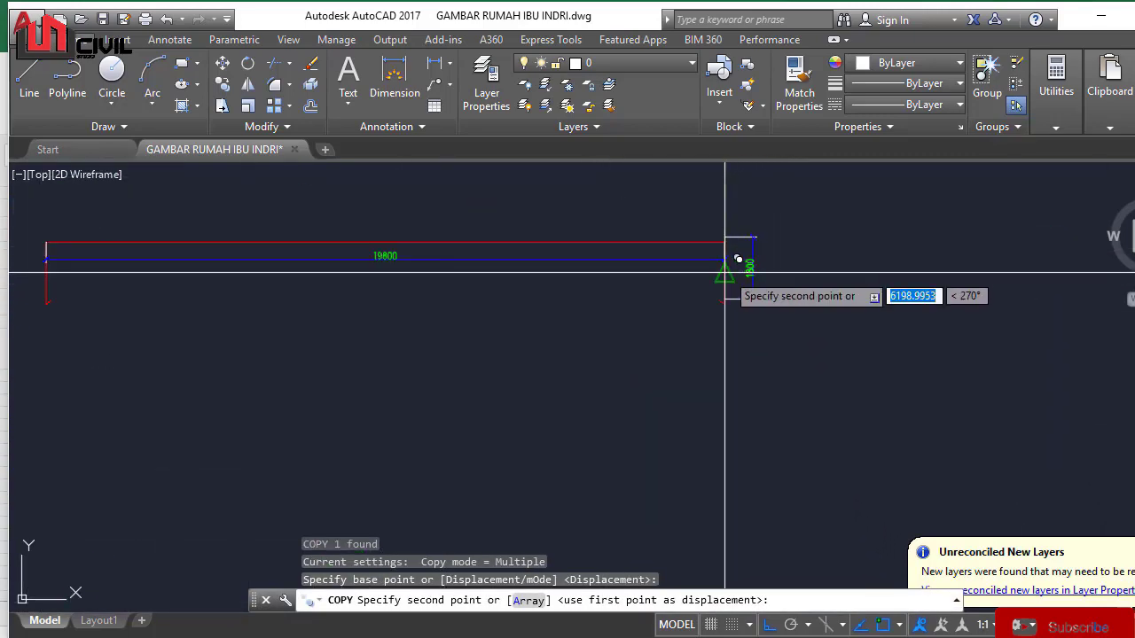
{"action": "left_click", "coordinate": [733, 269]}
{"action": "key", "text": "Escape"}
Step: Move the copied 1800 dimension from its upper extension line origin onto the separate bar's top right corner
{"action": "scroll", "coordinate": [732, 266], "scroll_direction": "up", "scroll_amount": 3}
{"action": "left_click", "coordinate": [732, 252]}
{"action": "scroll", "coordinate": [721, 270], "scroll_direction": "up", "scroll_amount": 4}
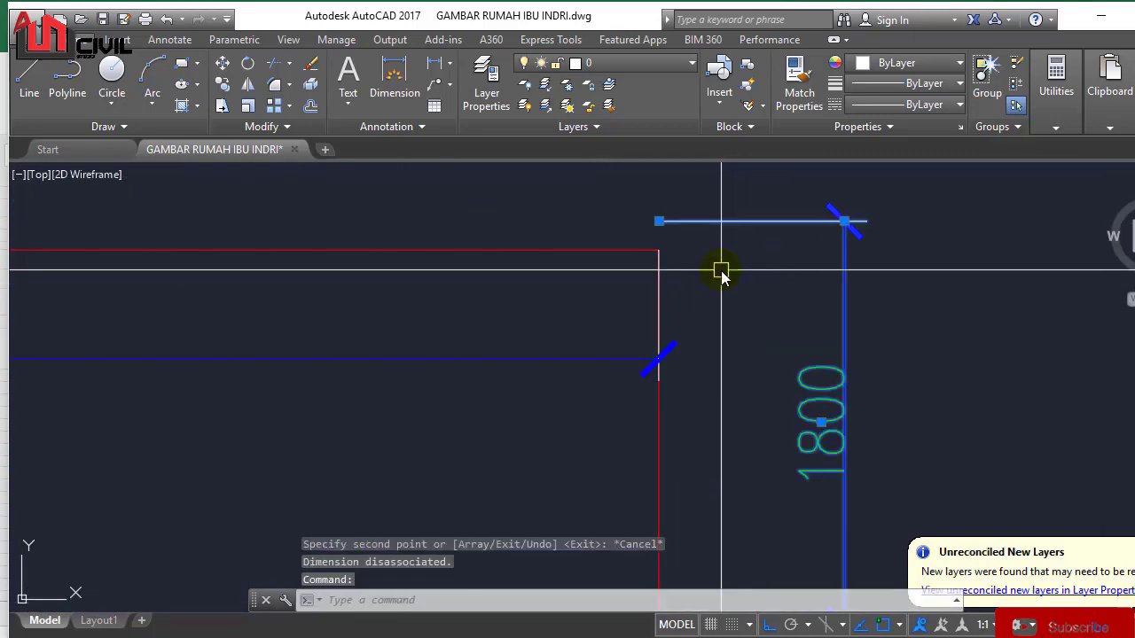
{"action": "type", "text": "m"}
{"action": "key", "text": "Return"}
{"action": "left_click", "coordinate": [659, 221]}
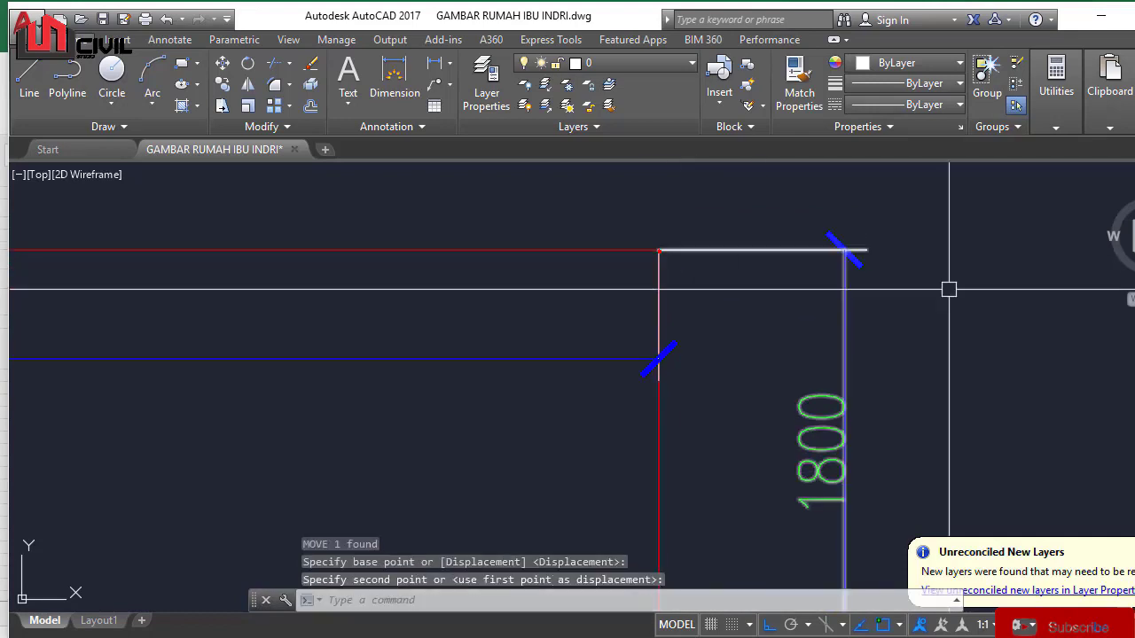
{"action": "key", "text": "Escape"}
{"action": "scroll", "coordinate": [949, 289], "scroll_direction": "down", "scroll_amount": 10}
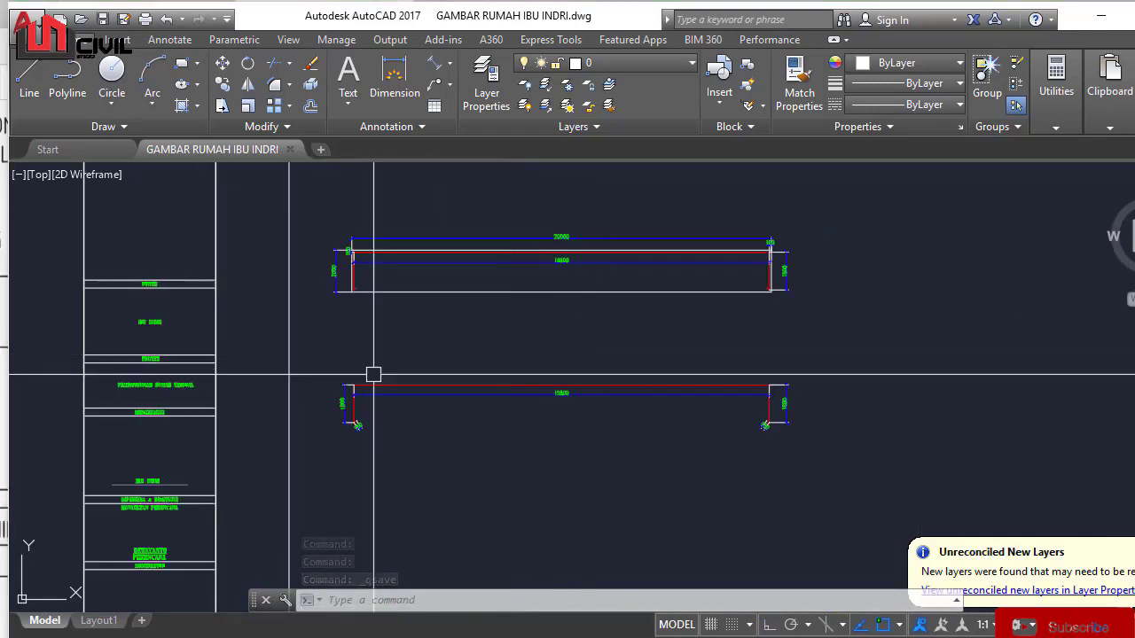
Step: Examine the separate bar's length, leg and hook dimensions at both ends
{"action": "scroll", "coordinate": [301, 384], "scroll_direction": "up", "scroll_amount": 6}
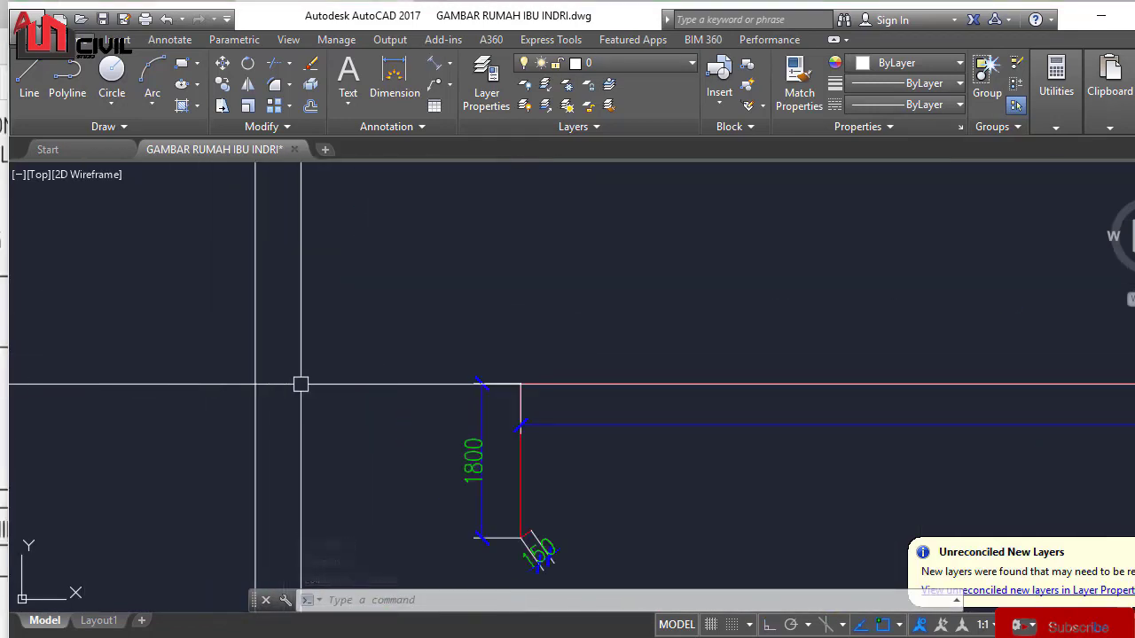
{"action": "scroll", "coordinate": [583, 322], "scroll_direction": "down", "scroll_amount": 8}
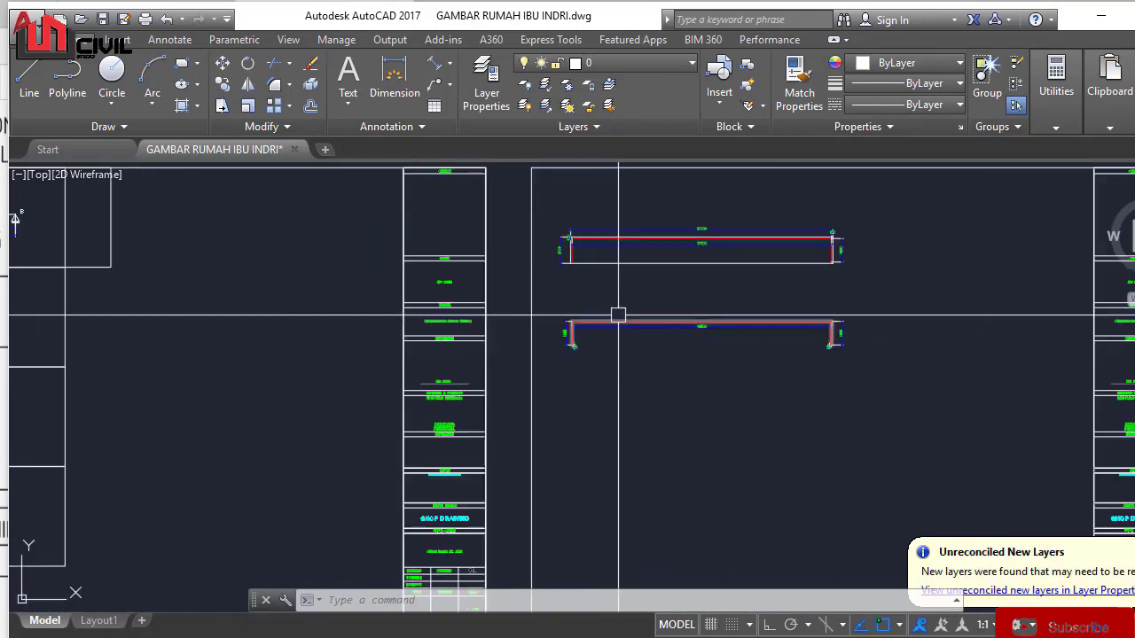
{"action": "scroll", "coordinate": [618, 316], "scroll_direction": "up", "scroll_amount": 4}
{"action": "scroll", "coordinate": [613, 337], "scroll_direction": "down", "scroll_amount": 2}
{"action": "scroll", "coordinate": [621, 348], "scroll_direction": "up", "scroll_amount": 2}
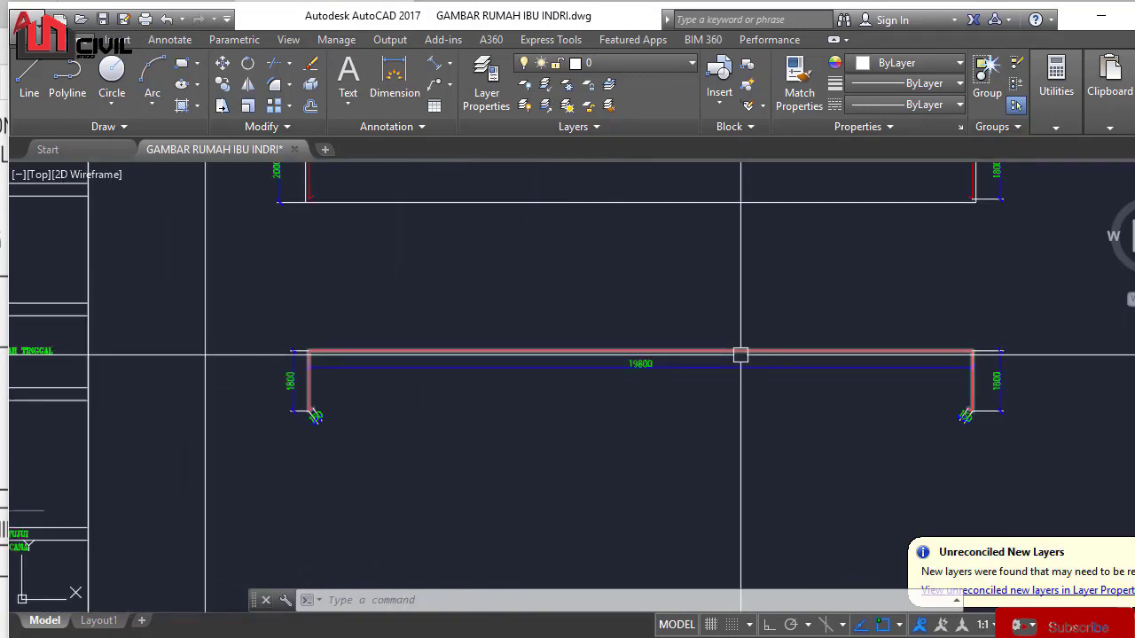
{"action": "left_click", "coordinate": [663, 350]}
{"action": "scroll", "coordinate": [310, 406], "scroll_direction": "up", "scroll_amount": 4}
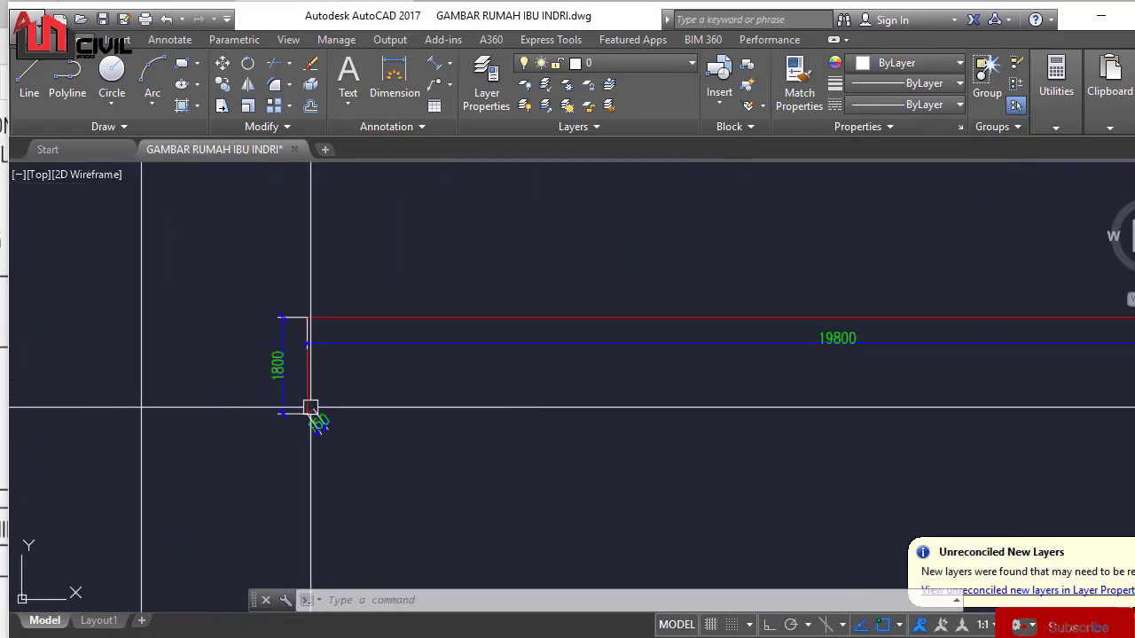
{"action": "key", "text": "Escape"}
{"action": "scroll", "coordinate": [482, 355], "scroll_direction": "down", "scroll_amount": 4}
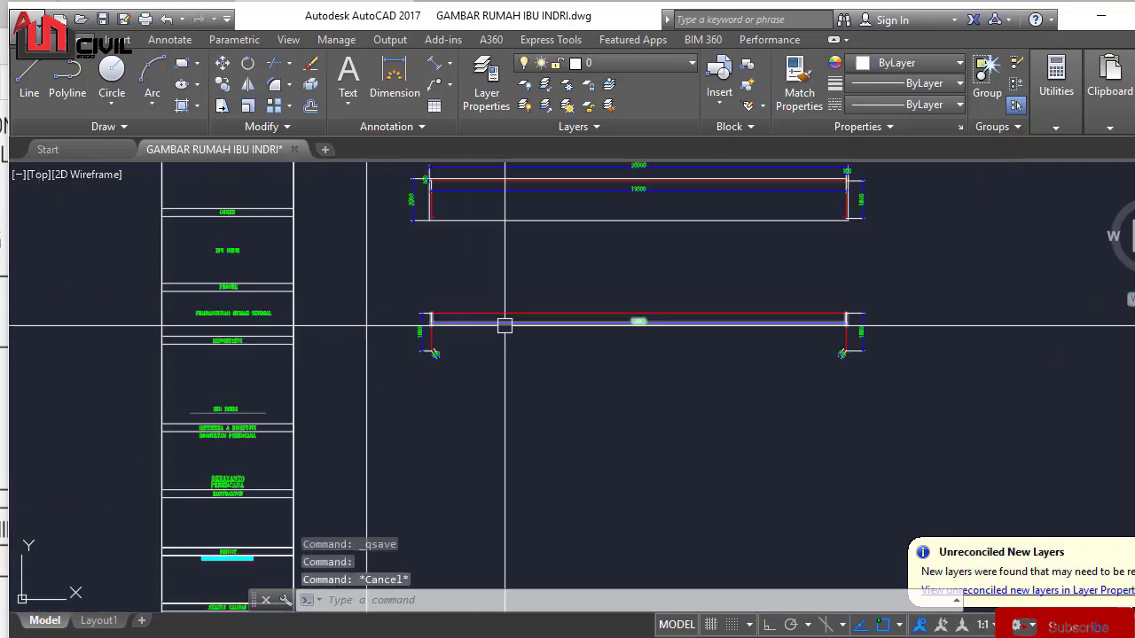
Step: Inspect the hook and its aligned dimension at the foot of the separate bar's left leg
{"action": "scroll", "coordinate": [402, 384], "scroll_direction": "up", "scroll_amount": 4}
{"action": "scroll", "coordinate": [542, 361], "scroll_direction": "up", "scroll_amount": 4}
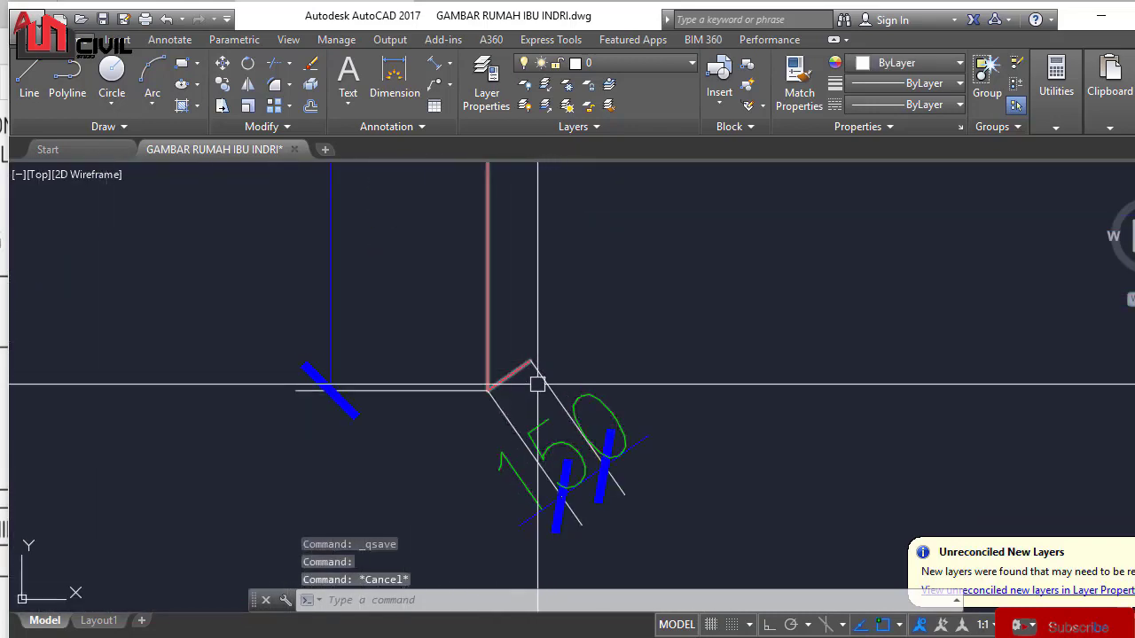
{"action": "scroll", "coordinate": [538, 385], "scroll_direction": "down", "scroll_amount": 1}
{"action": "scroll", "coordinate": [527, 394], "scroll_direction": "up", "scroll_amount": 1}
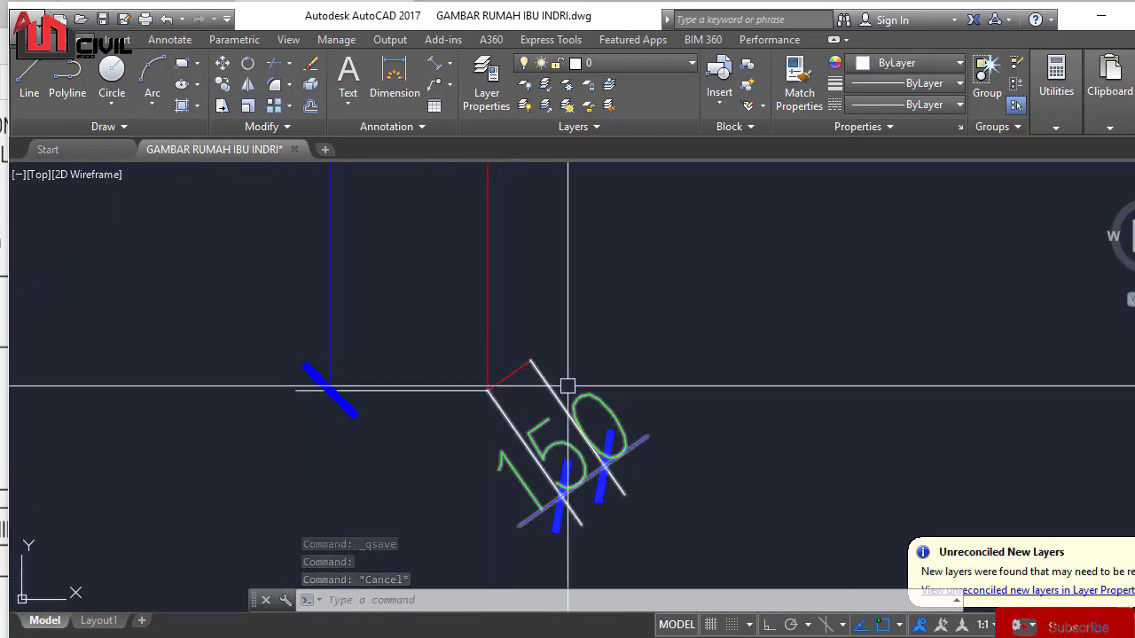
{"action": "scroll", "coordinate": [566, 386], "scroll_direction": "down", "scroll_amount": 4}
{"action": "middle_click_drag", "start_coordinate": [578, 353], "coordinate": [584, 302]}
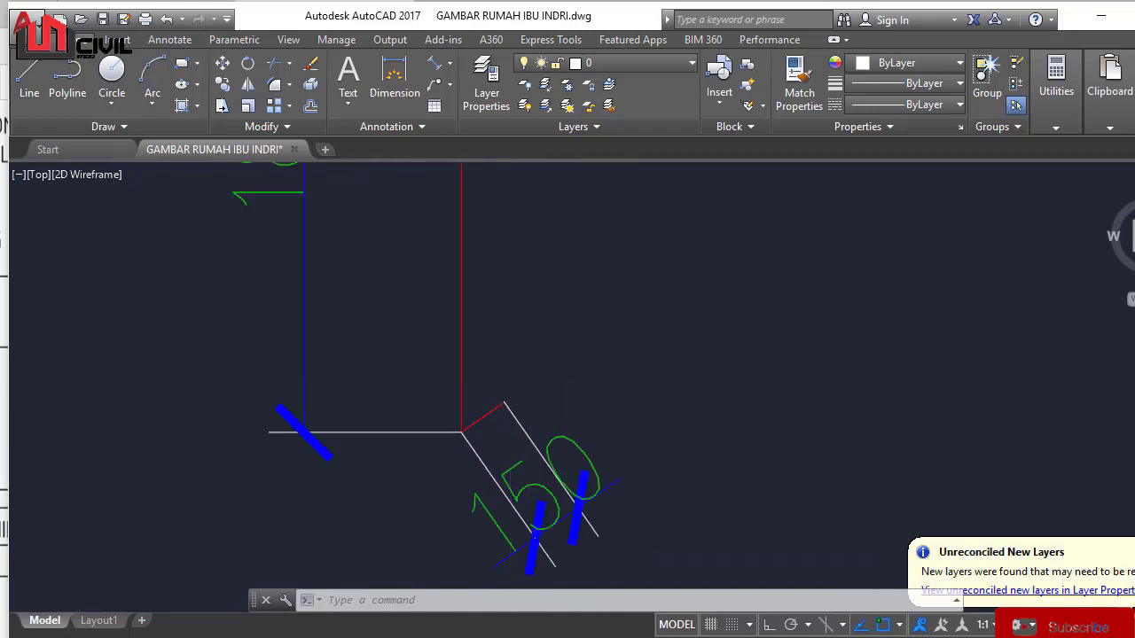
{"action": "scroll", "coordinate": [512, 395], "scroll_direction": "up", "scroll_amount": 2}
{"action": "left_click", "coordinate": [469, 431]}
{"action": "key", "text": "Escape"}
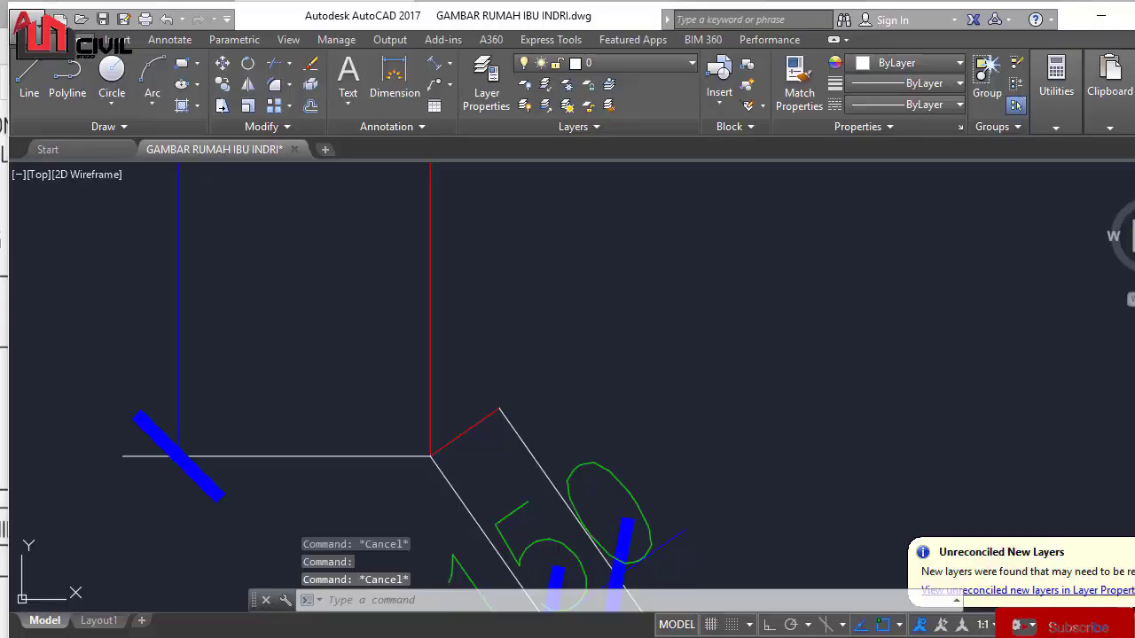
{"action": "scroll", "coordinate": [515, 456], "scroll_direction": "down", "scroll_amount": 4}
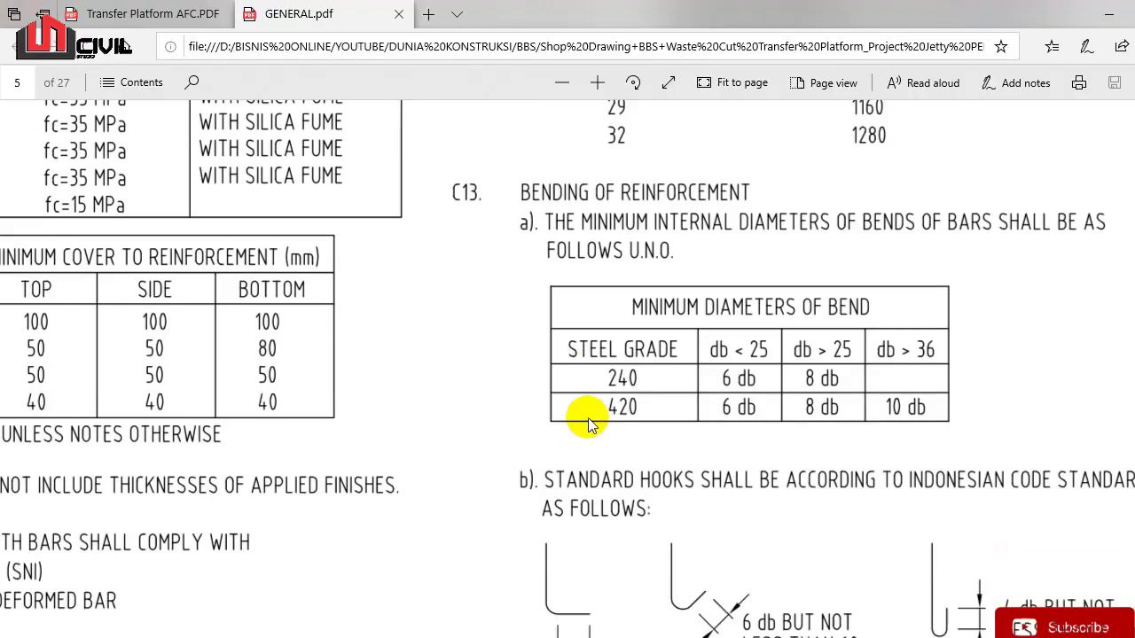
Step: Switch to GENERAL.pdf and look up the standard 135° hook length under note C13 on page 5
{"action": "scroll", "coordinate": [733, 314], "scroll_direction": "down", "scroll_amount": 3}
{"action": "scroll", "coordinate": [780, 282], "scroll_direction": "down", "scroll_amount": 3}
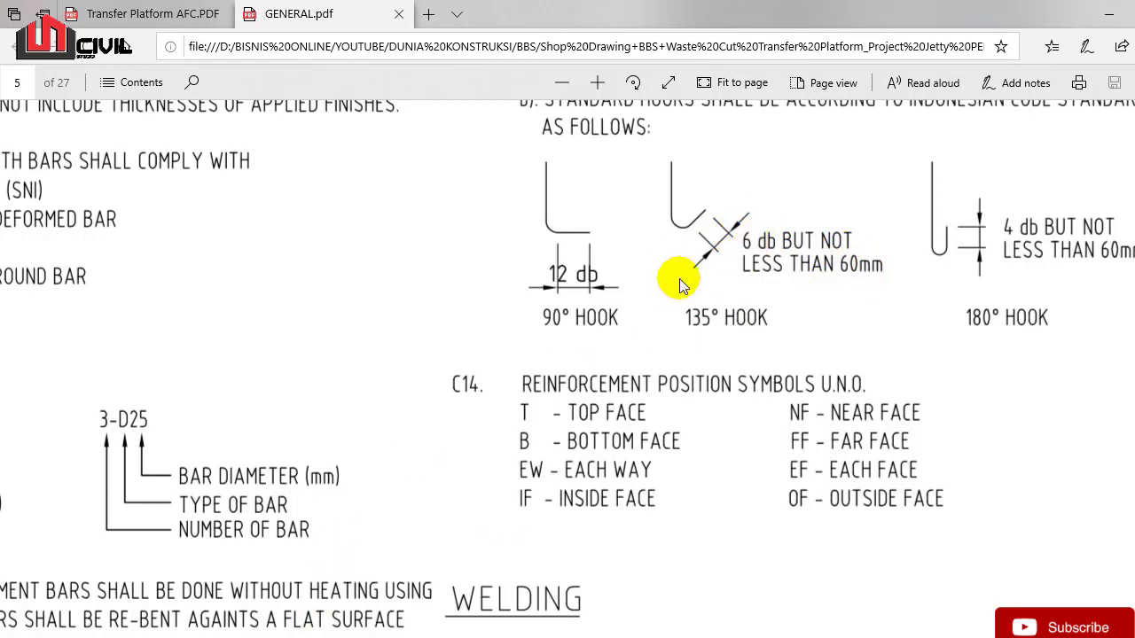
{"action": "scroll", "coordinate": [719, 240], "scroll_direction": "up", "scroll_amount": 1}
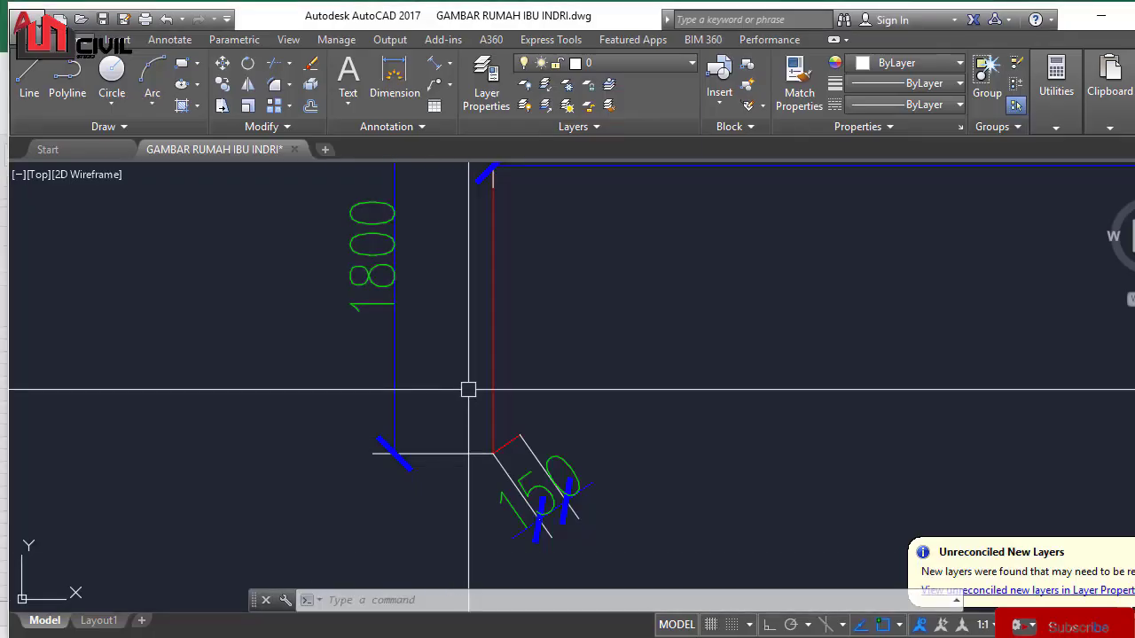
Step: Examine the 135° hook and its 150 dimension where it meets the separate bar's left leg
{"action": "scroll", "coordinate": [469, 388], "scroll_direction": "down", "scroll_amount": 2}
{"action": "scroll", "coordinate": [550, 388], "scroll_direction": "up", "scroll_amount": 2}
{"action": "mouse_move", "coordinate": [438, 451]}
{"action": "middle_mouse_down"}
{"action": "mouse_move", "coordinate": [497, 432]}
{"action": "mouse_move", "coordinate": [480, 305]}
{"action": "middle_mouse_up"}
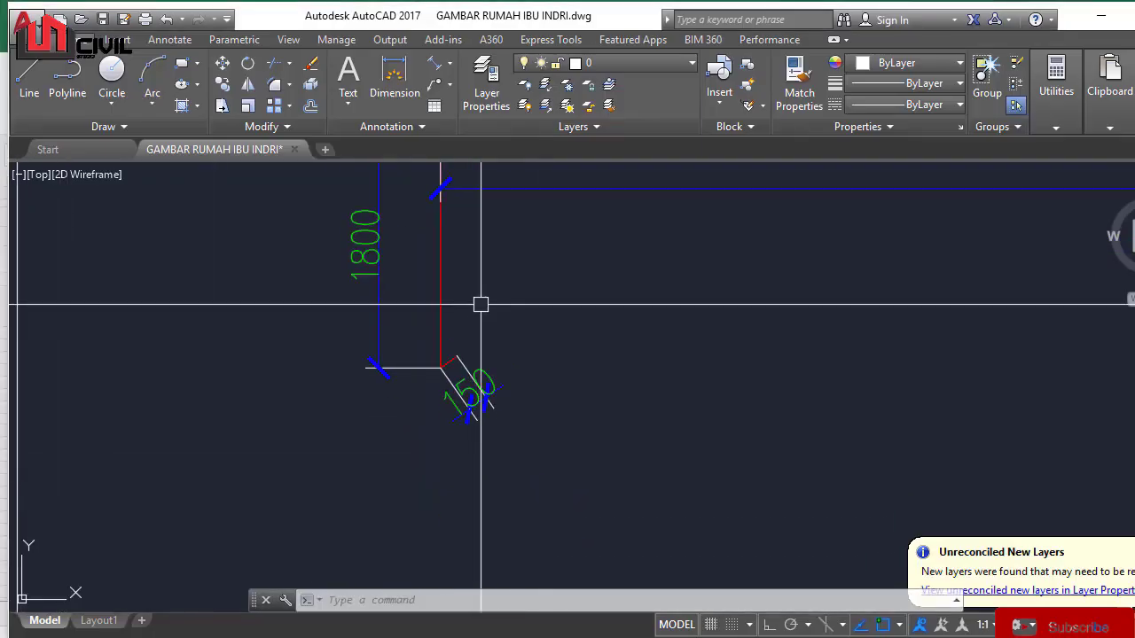
{"action": "scroll", "coordinate": [456, 367], "scroll_direction": "up", "scroll_amount": 5}
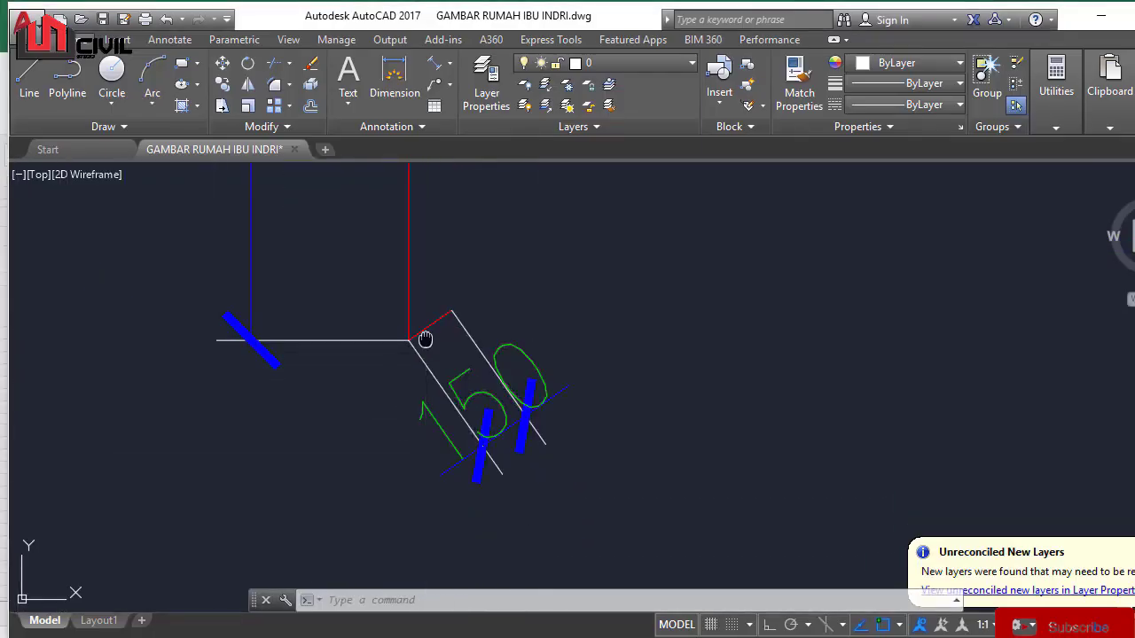
{"action": "left_click", "coordinate": [481, 424]}
{"action": "key", "text": "Escape"}
{"action": "key", "text": "Escape"}
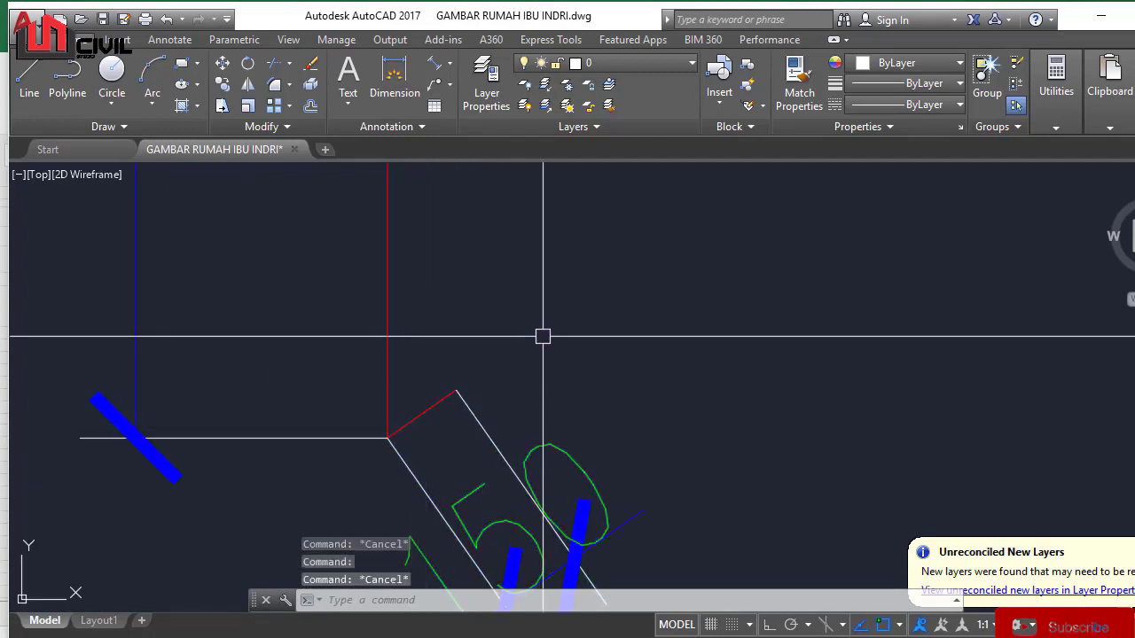
{"action": "scroll", "coordinate": [529, 345], "scroll_direction": "down", "scroll_amount": 3}
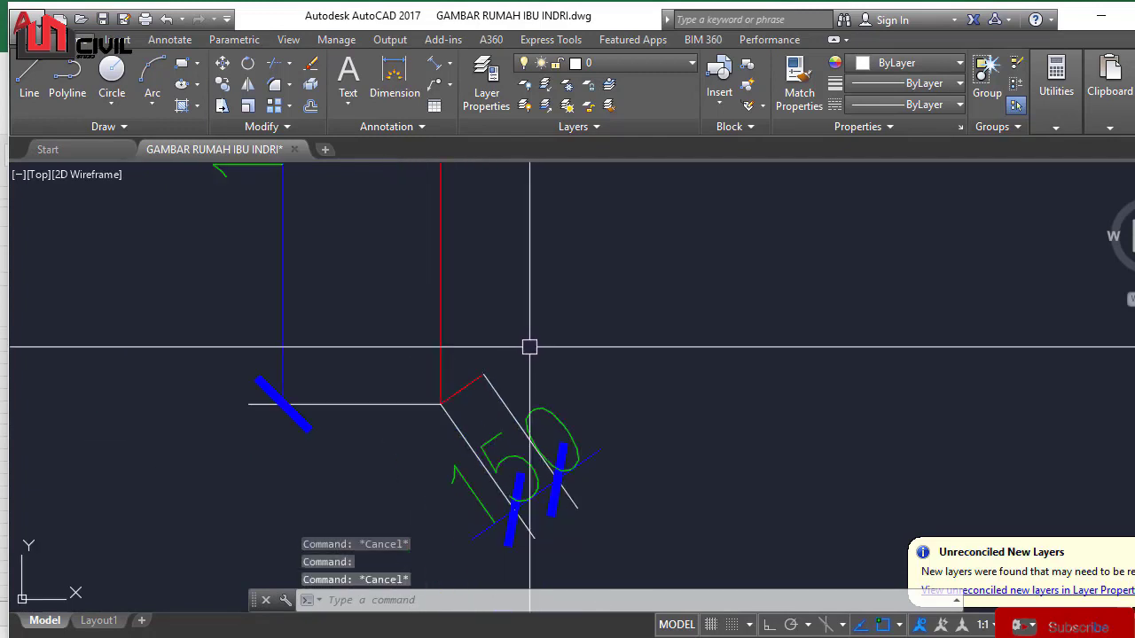
{"action": "scroll", "coordinate": [506, 378], "scroll_direction": "up", "scroll_amount": 2}
{"action": "scroll", "coordinate": [465, 357], "scroll_direction": "up", "scroll_amount": 2}
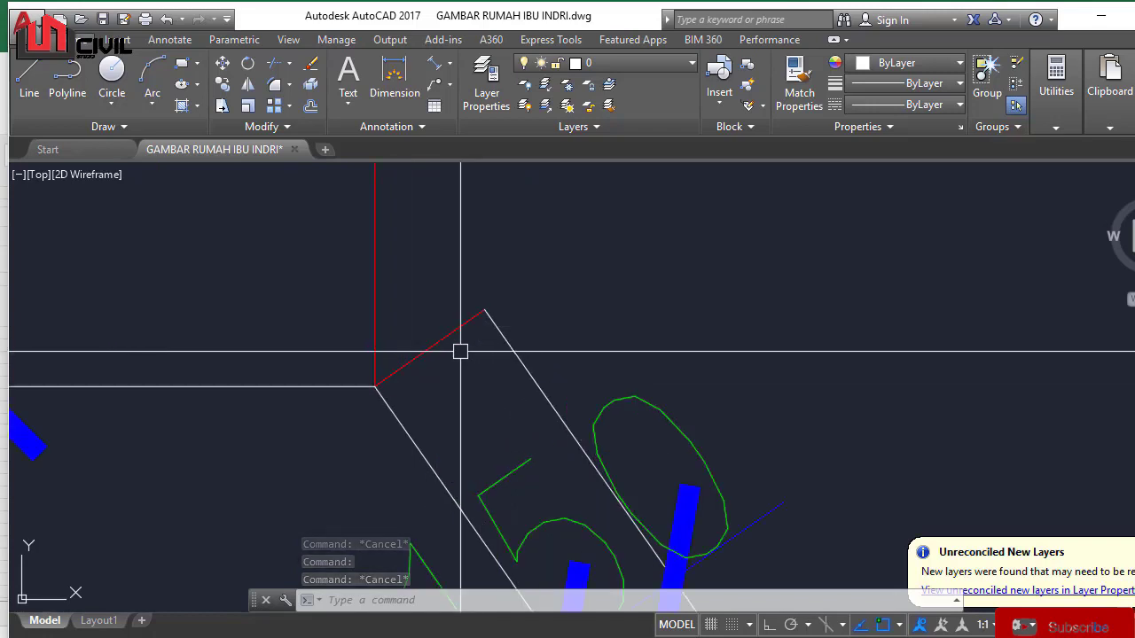
{"action": "scroll", "coordinate": [524, 364], "scroll_direction": "down", "scroll_amount": 6}
{"action": "middle_click_drag", "start_coordinate": [603, 369], "coordinate": [450, 390]}
{"action": "scroll", "coordinate": [444, 391], "scroll_direction": "down", "scroll_amount": 6}
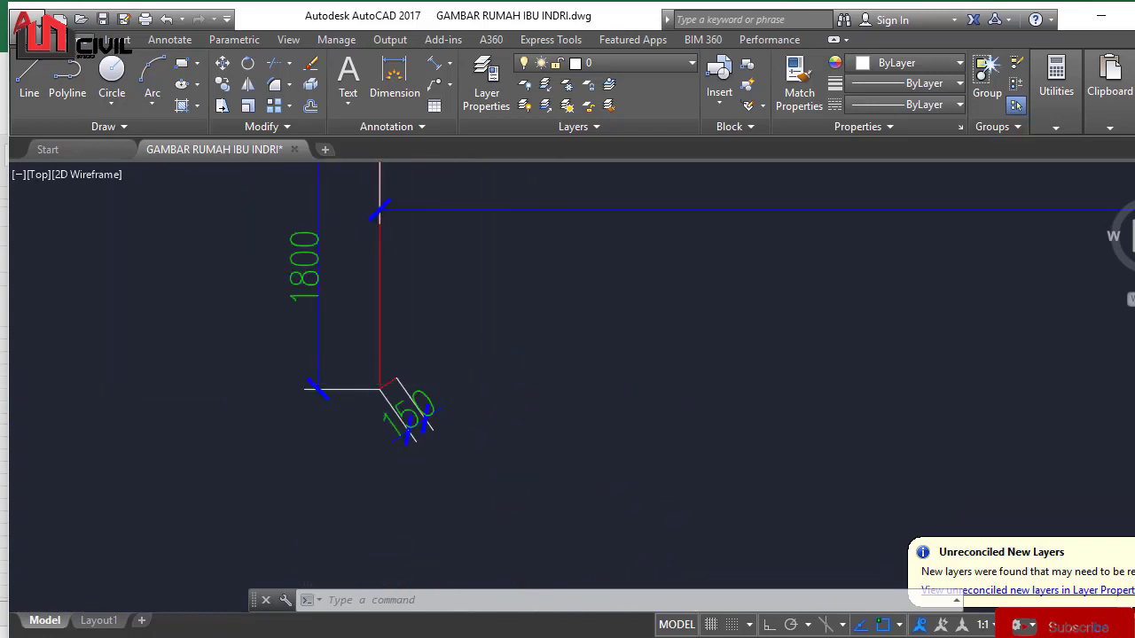
Step: Review the whole separate bar, comparing its straight length, both legs and the hook at the right end
{"action": "scroll", "coordinate": [496, 347], "scroll_direction": "down", "scroll_amount": 2}
{"action": "middle_click_drag", "start_coordinate": [496, 347], "coordinate": [449, 357]}
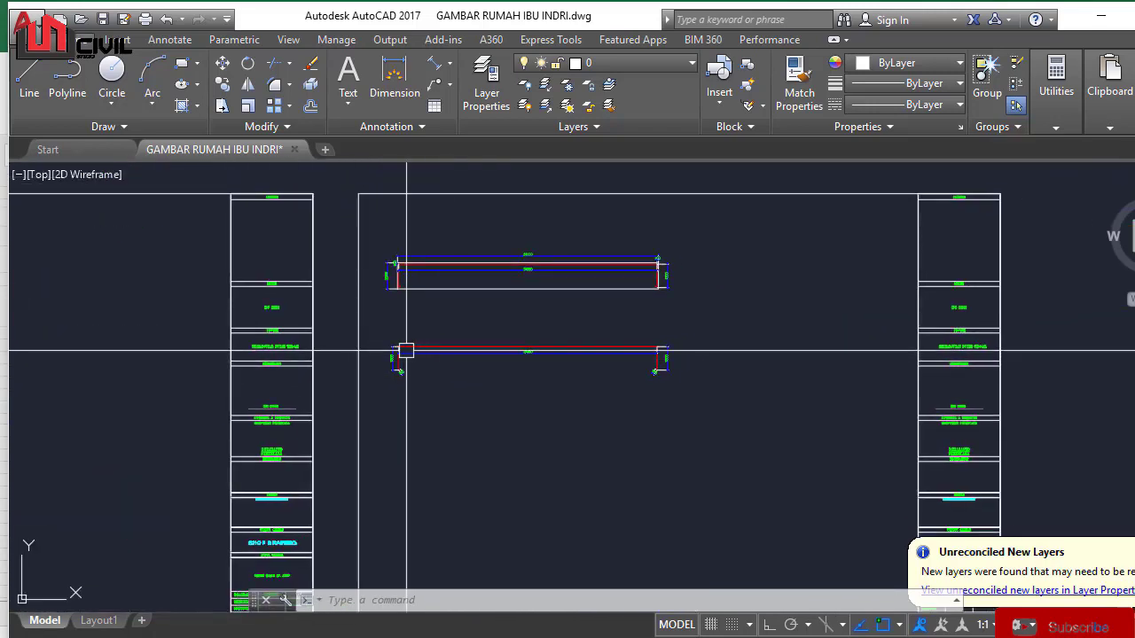
{"action": "scroll", "coordinate": [420, 334], "scroll_direction": "up", "scroll_amount": 2}
{"action": "scroll", "coordinate": [772, 387], "scroll_direction": "up", "scroll_amount": 3}
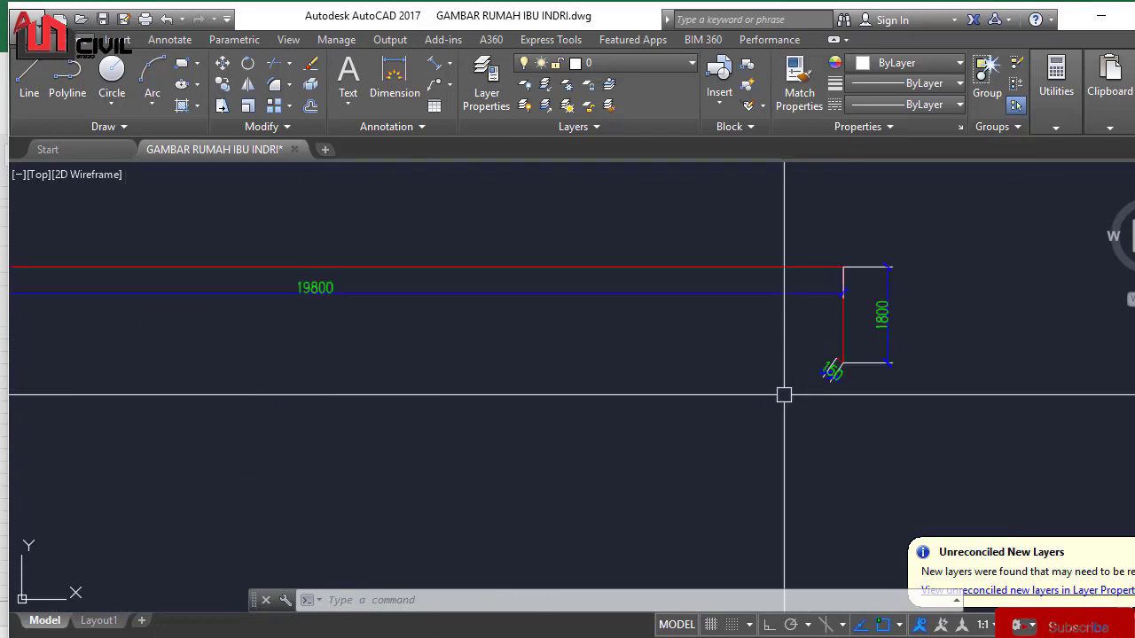
{"action": "scroll", "coordinate": [786, 393], "scroll_direction": "down", "scroll_amount": 2}
{"action": "middle_click_drag", "start_coordinate": [330, 532], "coordinate": [440, 520]}
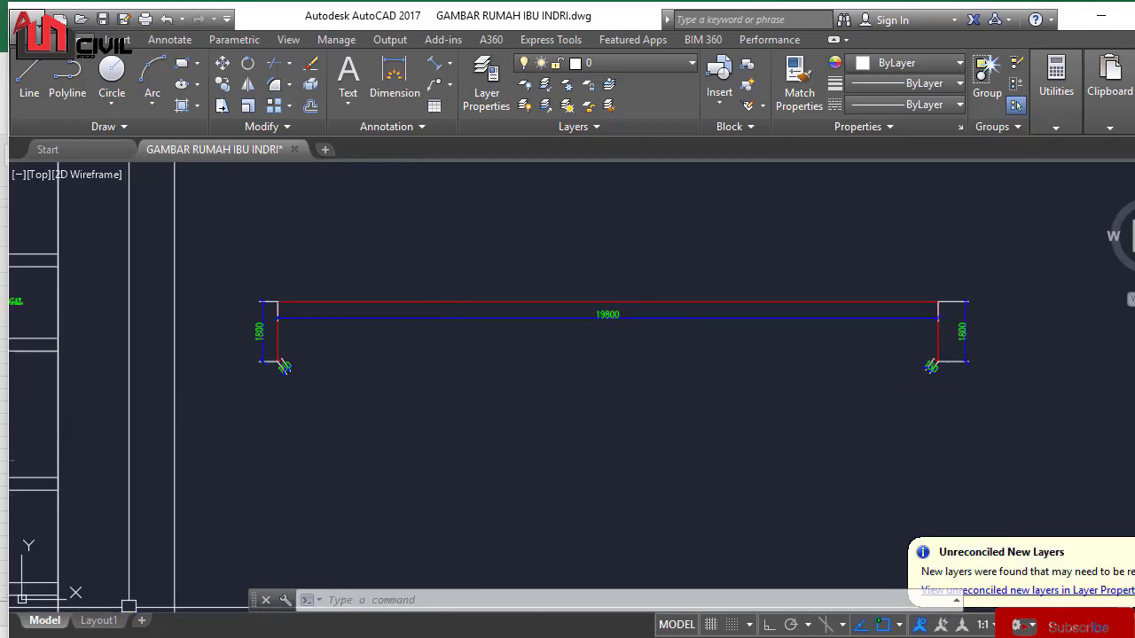
Step: Open the Calculator and enter the left hook's length, 150, as the first term of the bar's length sum
{"action": "key", "text": "super"}
{"action": "type", "text": "cal"}
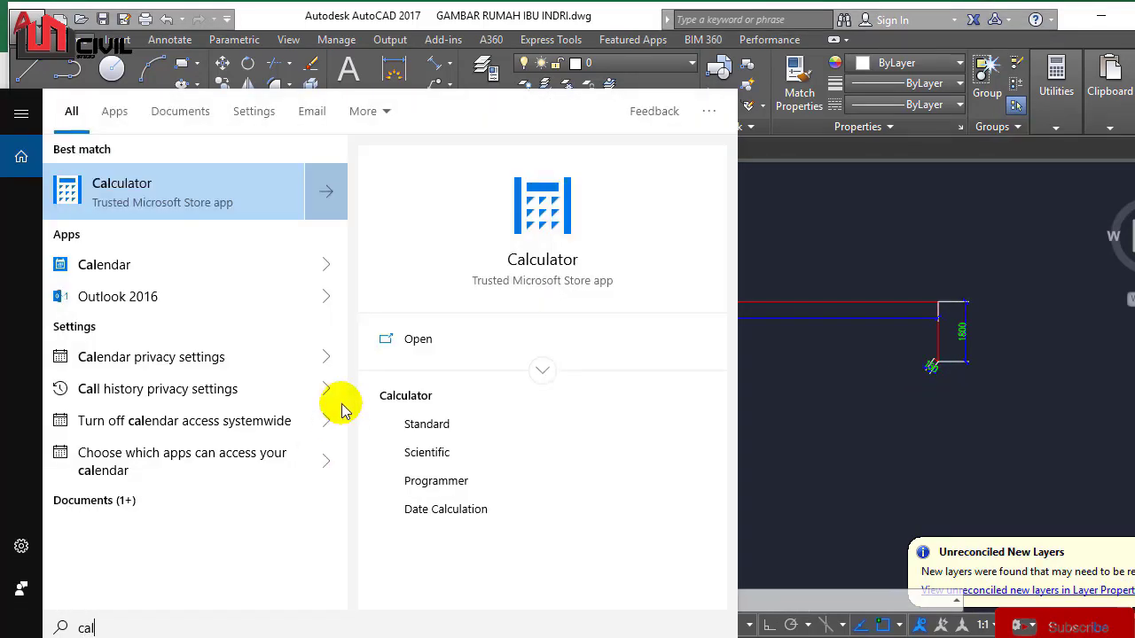
{"action": "left_click", "coordinate": [266, 203]}
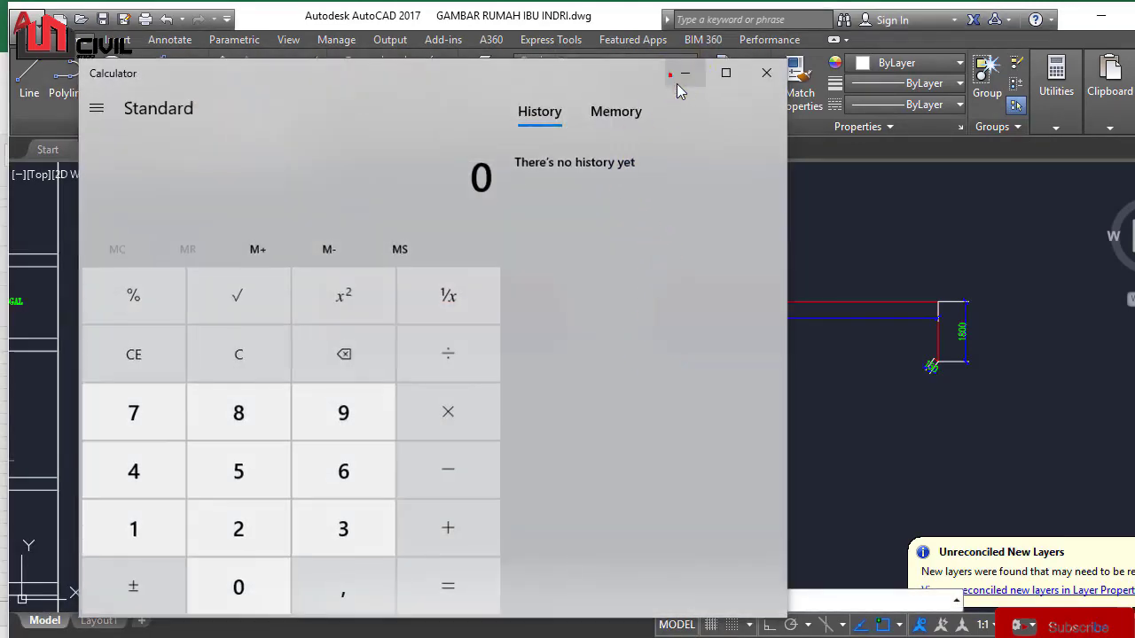
{"action": "left_click", "coordinate": [685, 72]}
{"action": "scroll", "coordinate": [266, 364], "scroll_direction": "up", "scroll_amount": 5}
{"action": "left_click", "coordinate": [254, 637]}
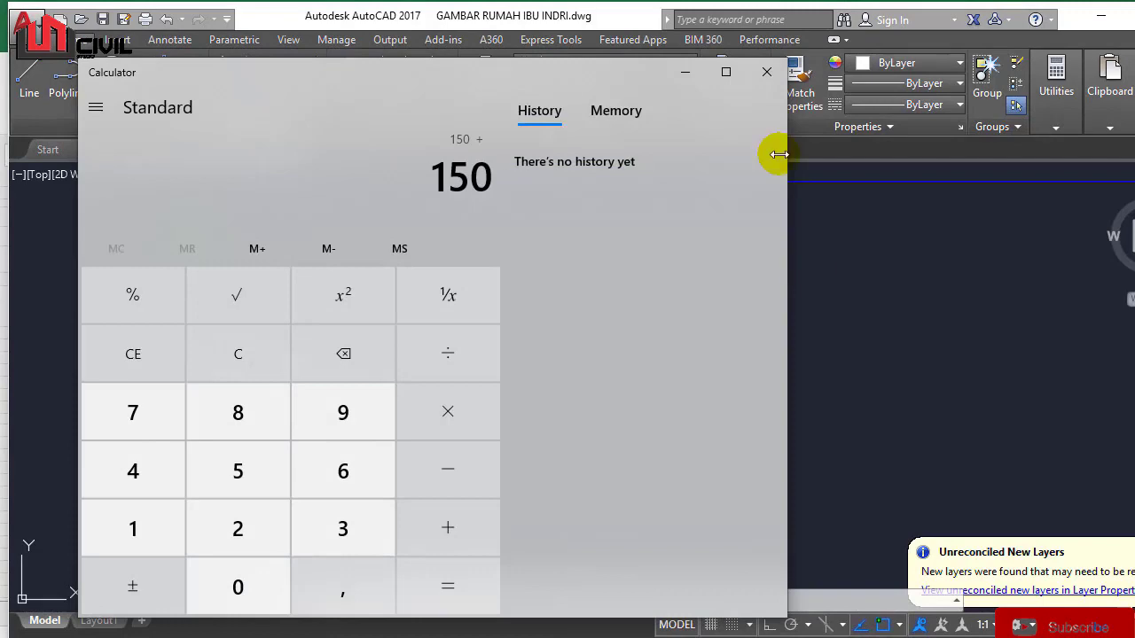
{"action": "left_click", "coordinate": [685, 73]}
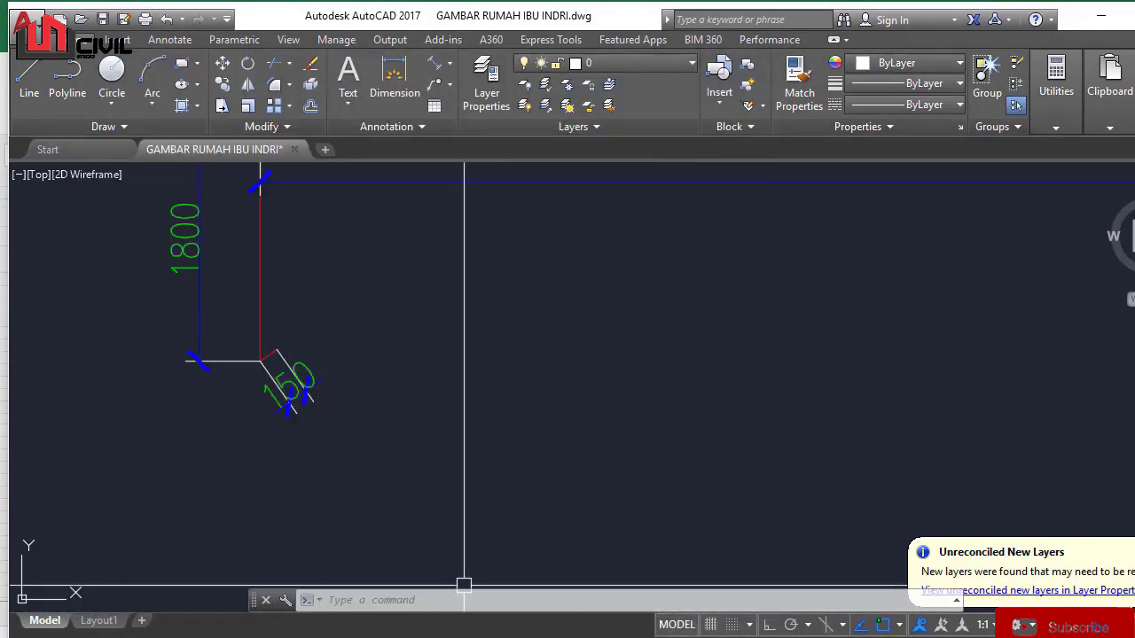
Step: Add the left leg's 1800 to the running sum in the Calculator
{"action": "left_click", "coordinate": [474, 636]}
{"action": "type", "text": "180"}
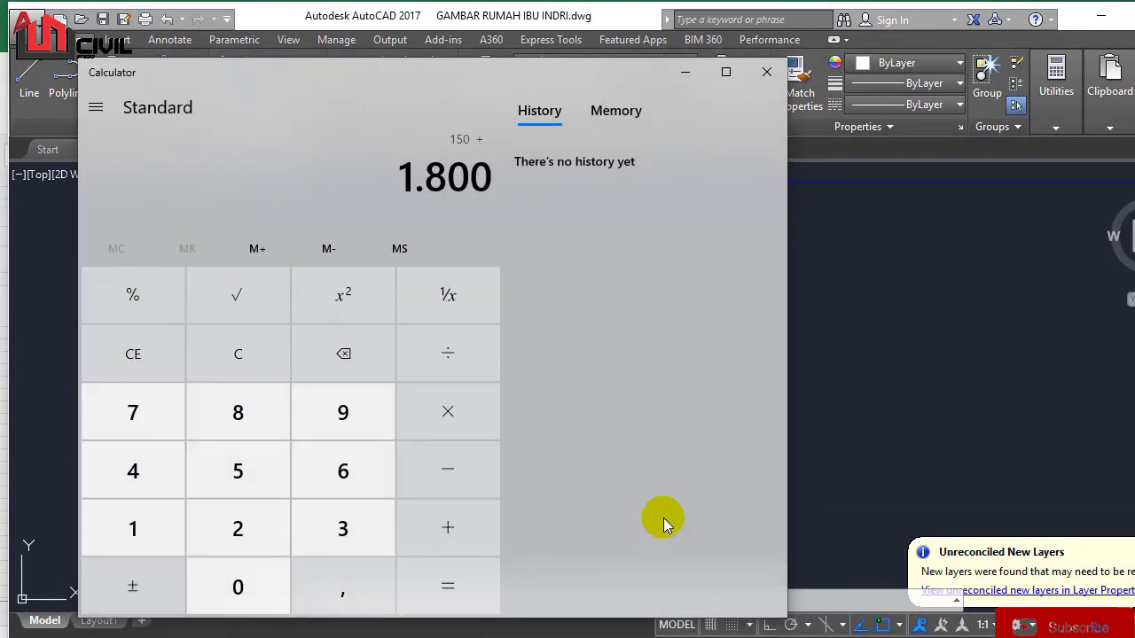
{"action": "left_click", "coordinate": [462, 514]}
{"action": "left_click", "coordinate": [684, 71]}
Step: Check the bar's straight length in the sketch and add 19800 to the Calculator sum
{"action": "scroll", "coordinate": [246, 367], "scroll_direction": "up", "scroll_amount": 2}
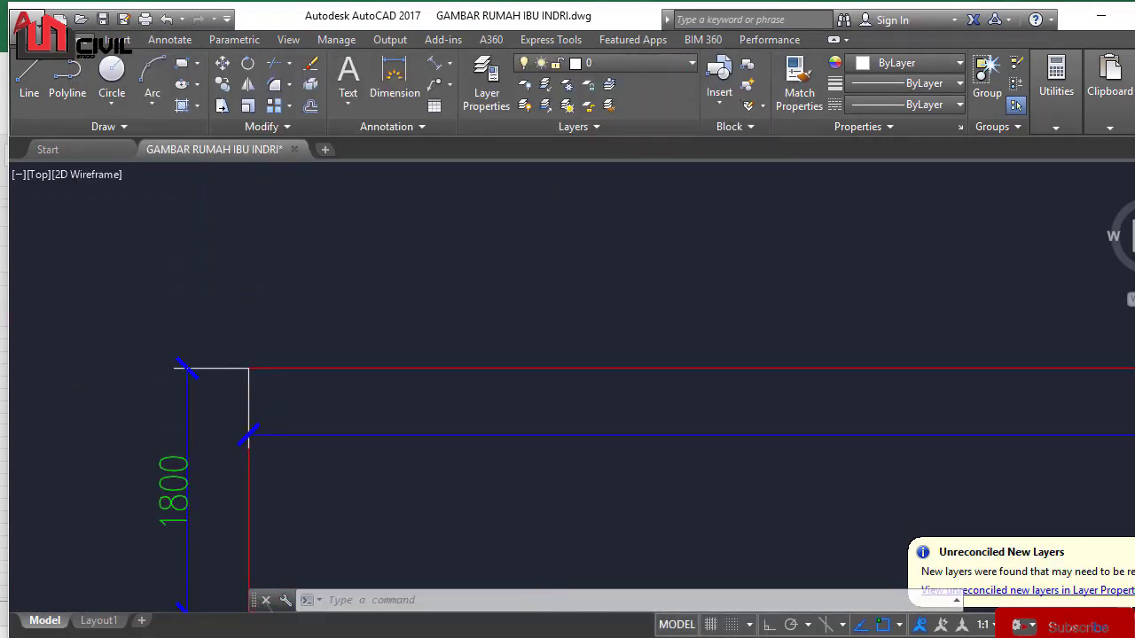
{"action": "scroll", "coordinate": [745, 410], "scroll_direction": "down", "scroll_amount": 5}
{"action": "scroll", "coordinate": [650, 438], "scroll_direction": "up", "scroll_amount": 6}
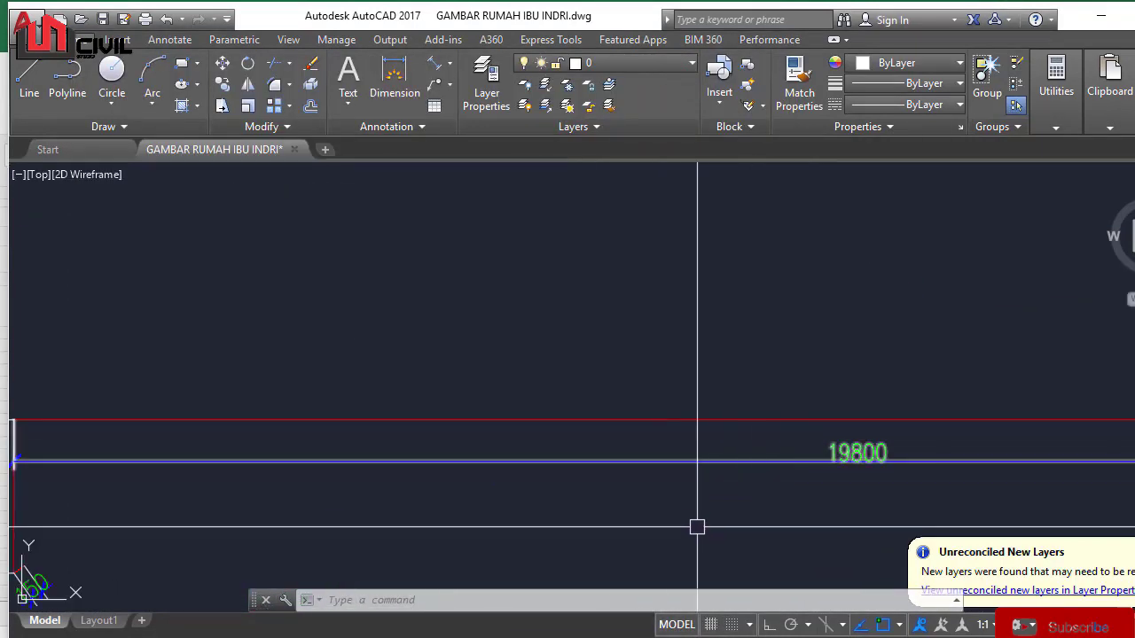
{"action": "left_click", "coordinate": [613, 636]}
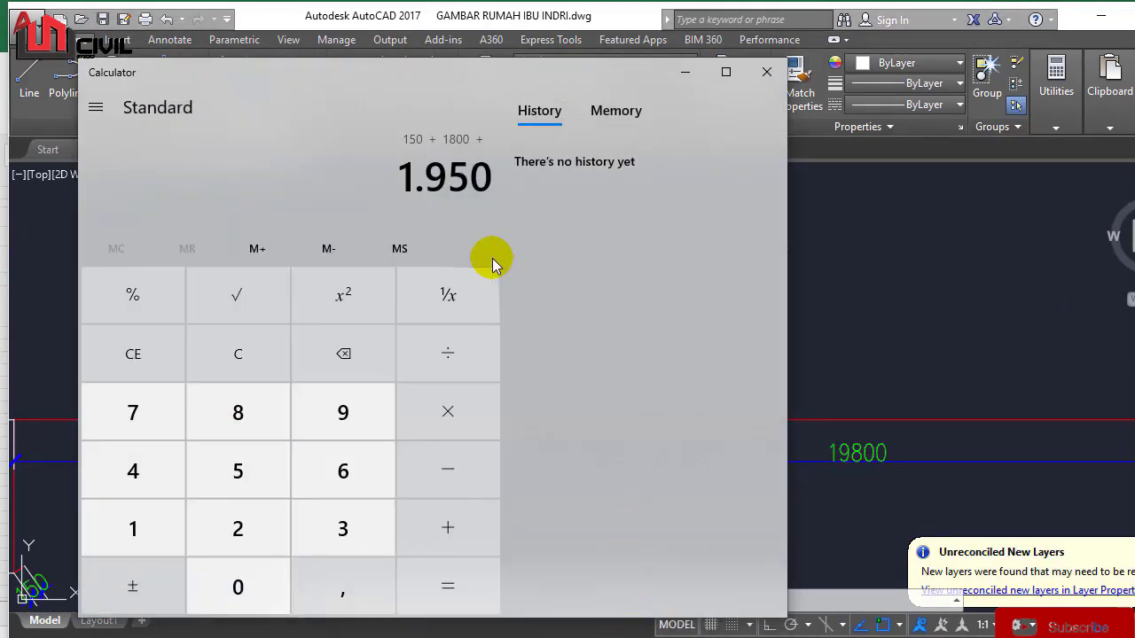
{"action": "left_click", "coordinate": [138, 526]}
{"action": "left_click", "coordinate": [354, 430]}
{"action": "left_click", "coordinate": [253, 413]}
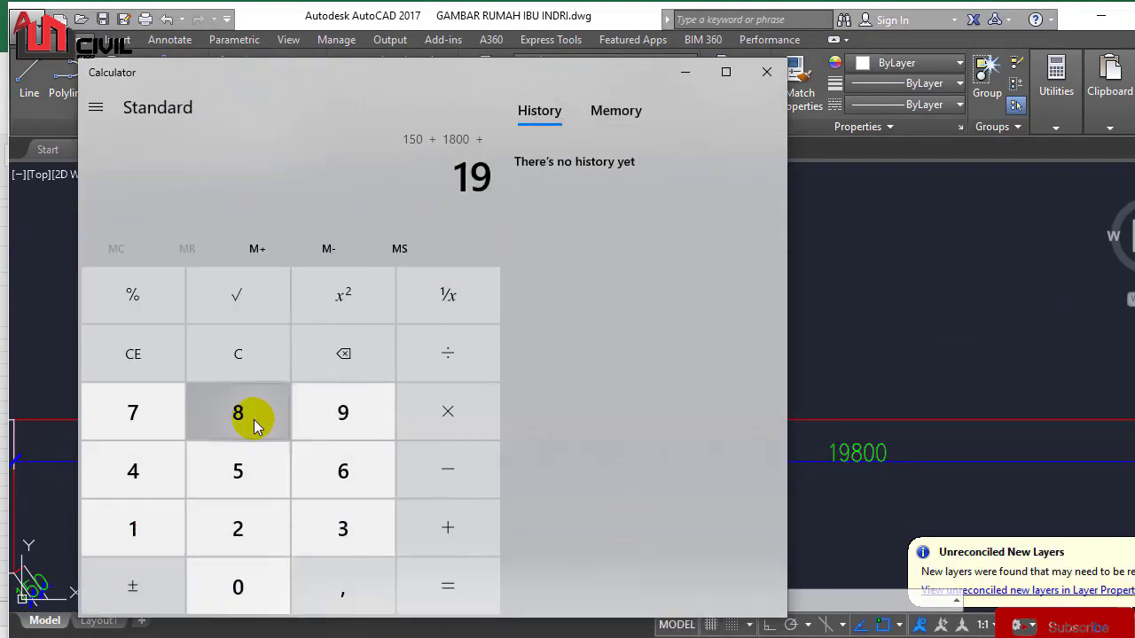
{"action": "double_click", "coordinate": [269, 607]}
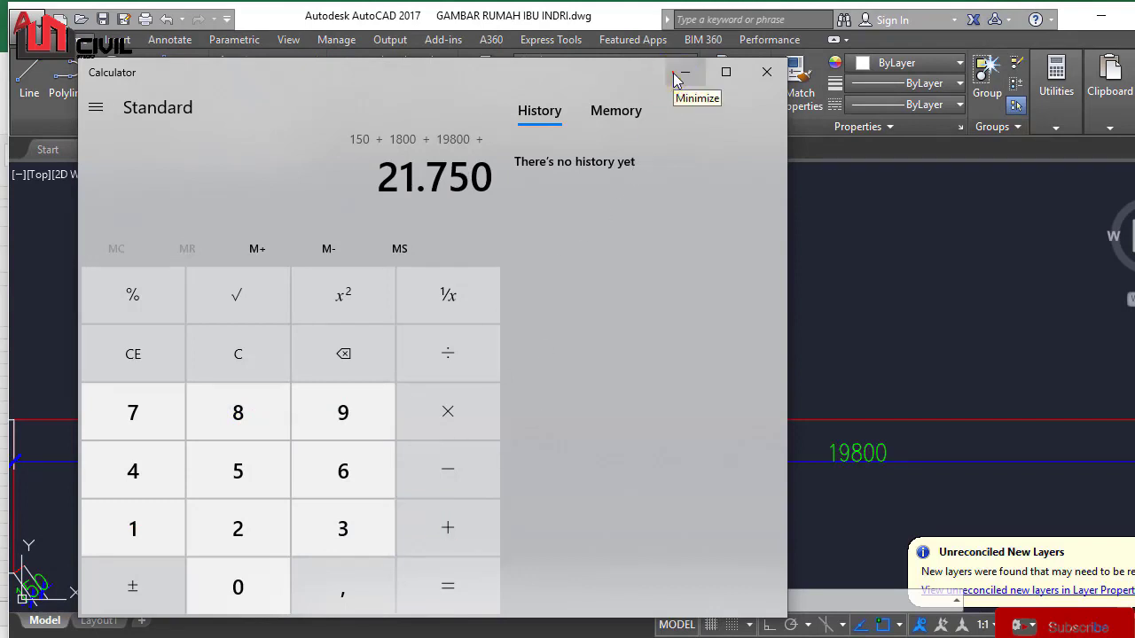
Step: Check the right leg's dimension in the sketch and add 1800 to the Calculator sum
{"action": "left_click", "coordinate": [675, 75]}
{"action": "scroll", "coordinate": [669, 178], "scroll_direction": "down", "scroll_amount": 4}
{"action": "middle_click_drag", "start_coordinate": [761, 299], "coordinate": [608, 355]}
{"action": "scroll", "coordinate": [644, 296], "scroll_direction": "up", "scroll_amount": 3}
{"action": "middle_click_drag", "start_coordinate": [749, 273], "coordinate": [674, 318]}
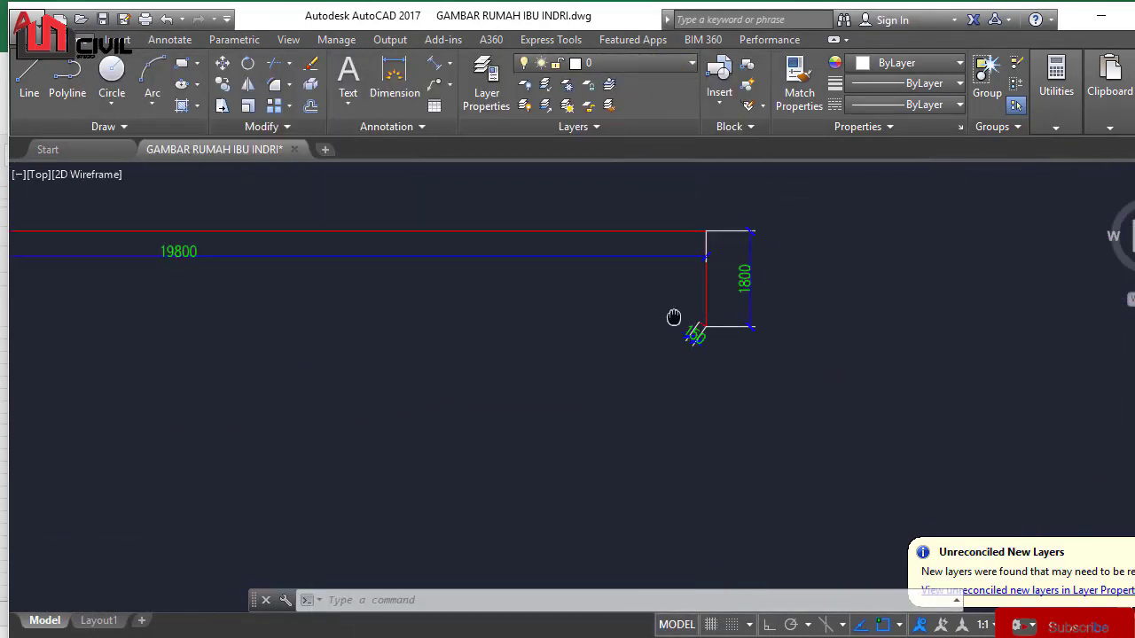
{"action": "left_click", "coordinate": [645, 635]}
{"action": "left_click", "coordinate": [150, 522]}
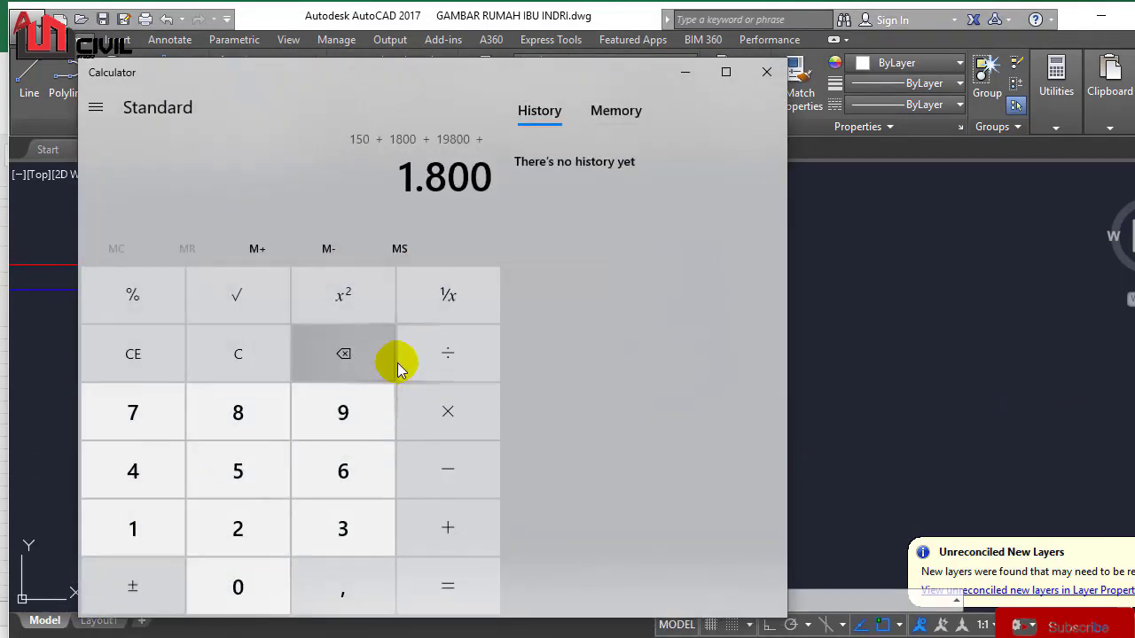
{"action": "left_click", "coordinate": [447, 528]}
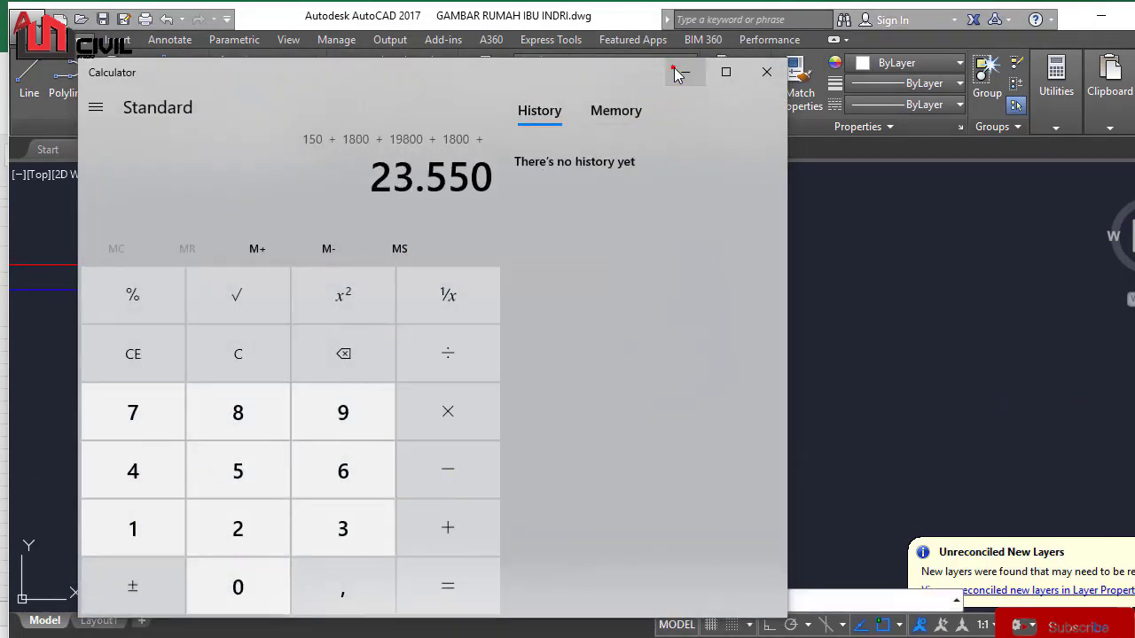
Step: Check the right hook's dimension, add 150 to the Calculator sum and compute the bar's total length
{"action": "left_click", "coordinate": [684, 72]}
{"action": "scroll", "coordinate": [633, 293], "scroll_direction": "up", "scroll_amount": 5}
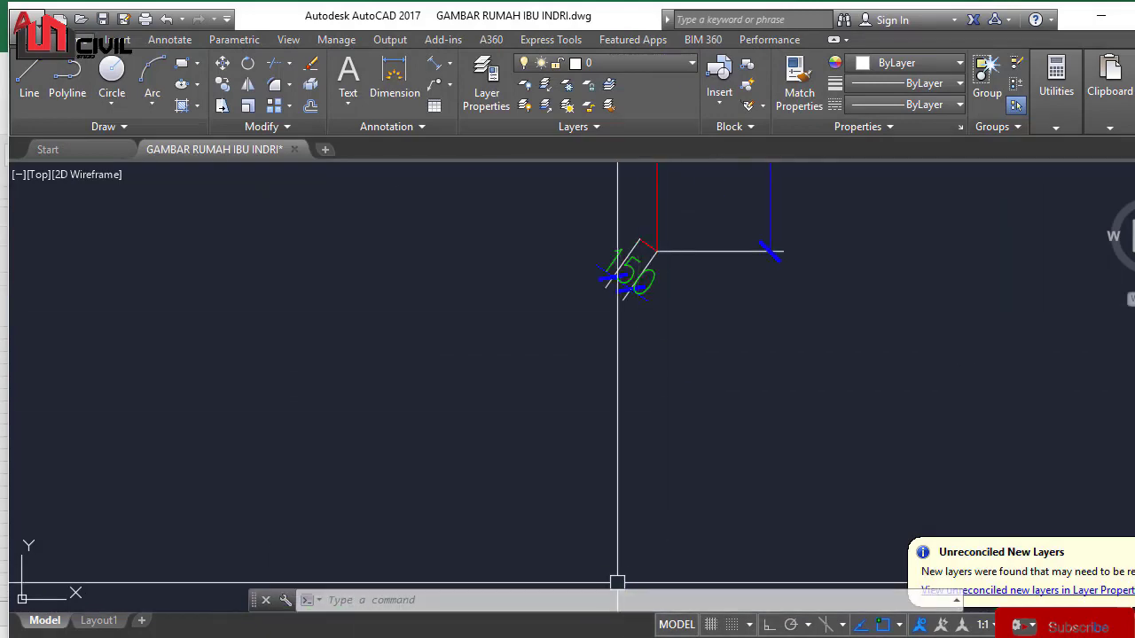
{"action": "left_click", "coordinate": [645, 635]}
{"action": "left_click", "coordinate": [159, 521]}
{"action": "left_click", "coordinate": [231, 465]}
{"action": "left_click", "coordinate": [237, 585]}
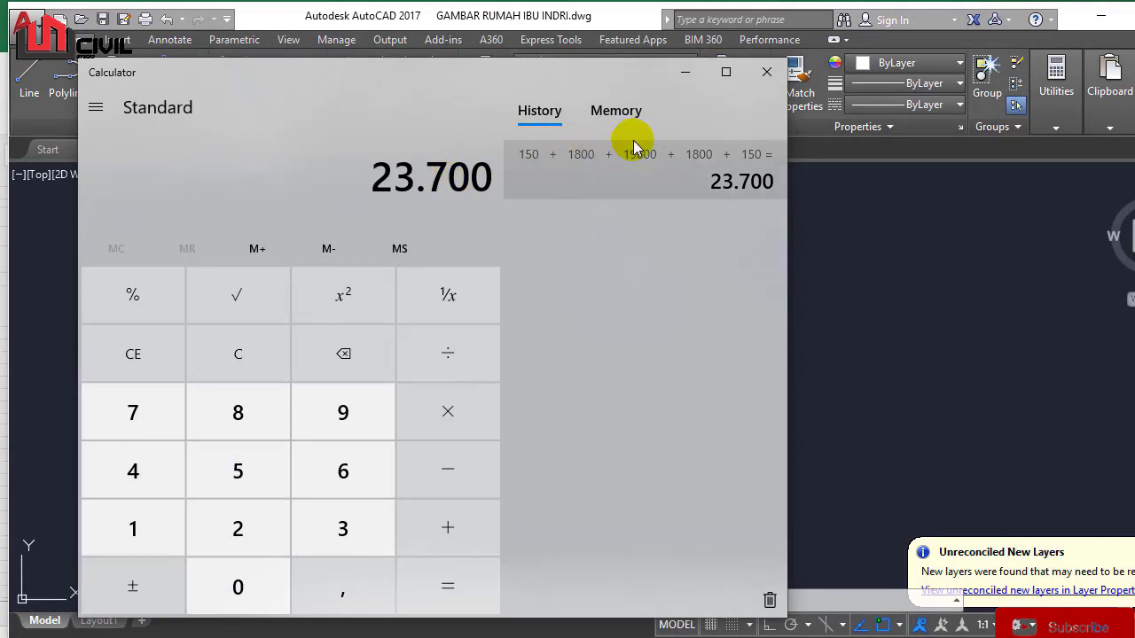
{"action": "left_click", "coordinate": [685, 72]}
{"action": "left_click", "coordinate": [646, 635]}
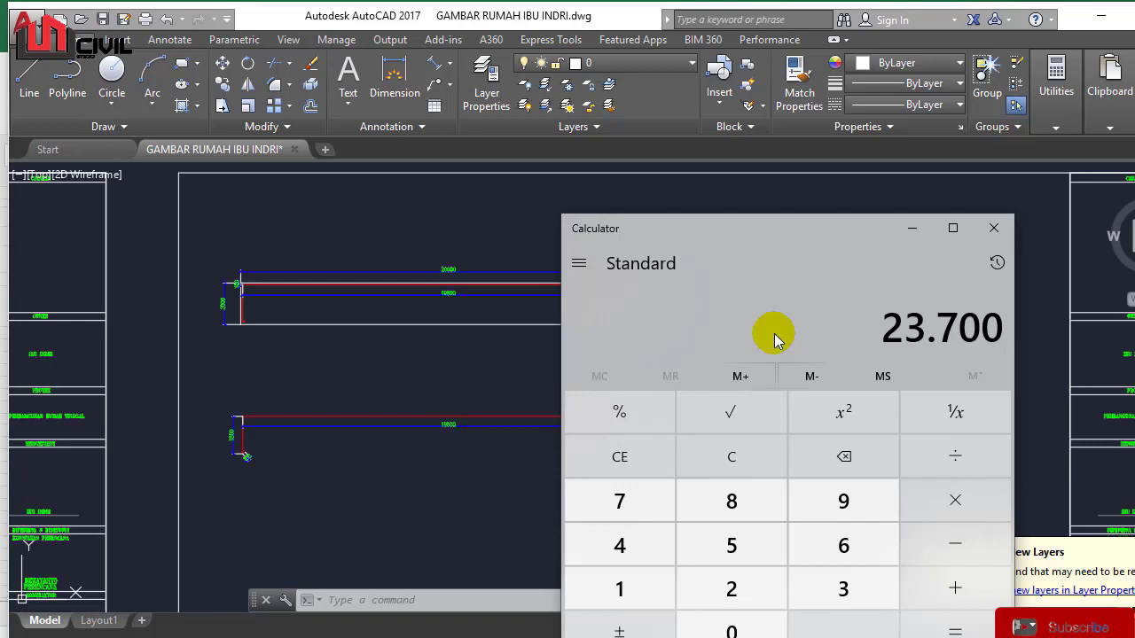
Step: Copy the separate red bar, without its dimensions, straight down below the dimensioned one with Ortho on
{"action": "middle_click_drag", "start_coordinate": [418, 333], "coordinate": [433, 280]}
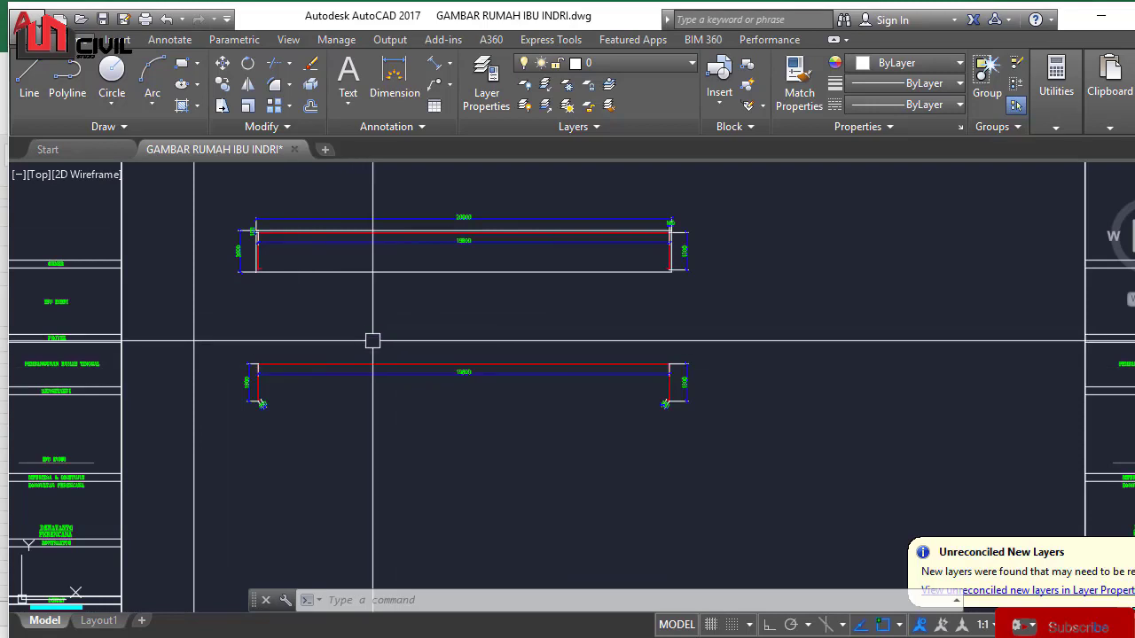
{"action": "scroll", "coordinate": [382, 351], "scroll_direction": "up", "scroll_amount": 5}
{"action": "scroll", "coordinate": [284, 365], "scroll_direction": "down", "scroll_amount": 5}
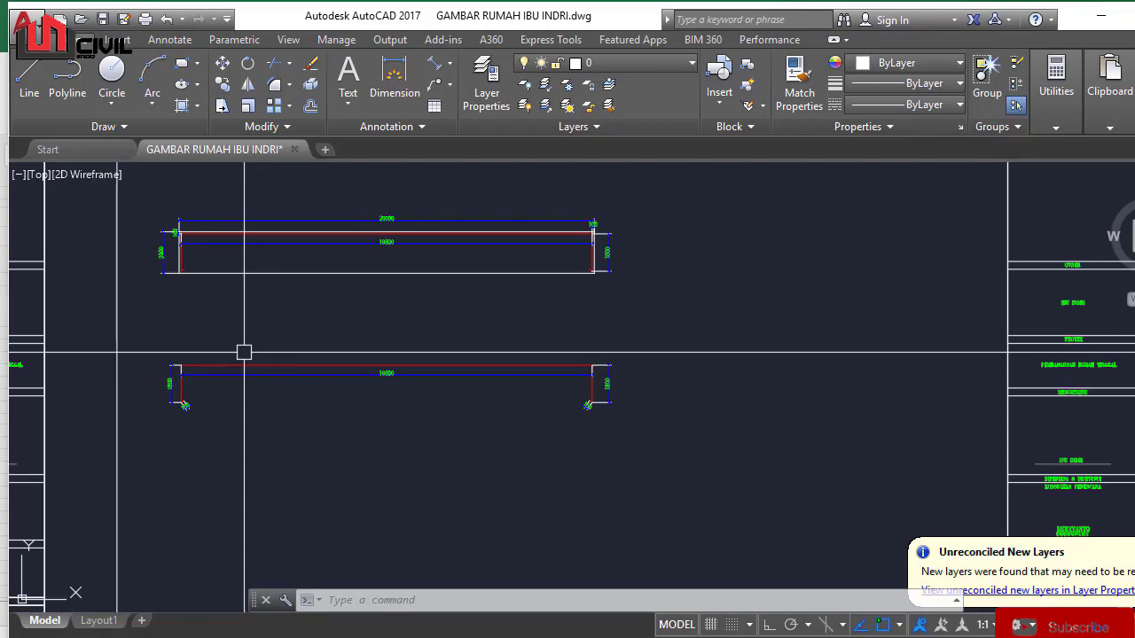
{"action": "scroll", "coordinate": [352, 345], "scroll_direction": "up", "scroll_amount": 2}
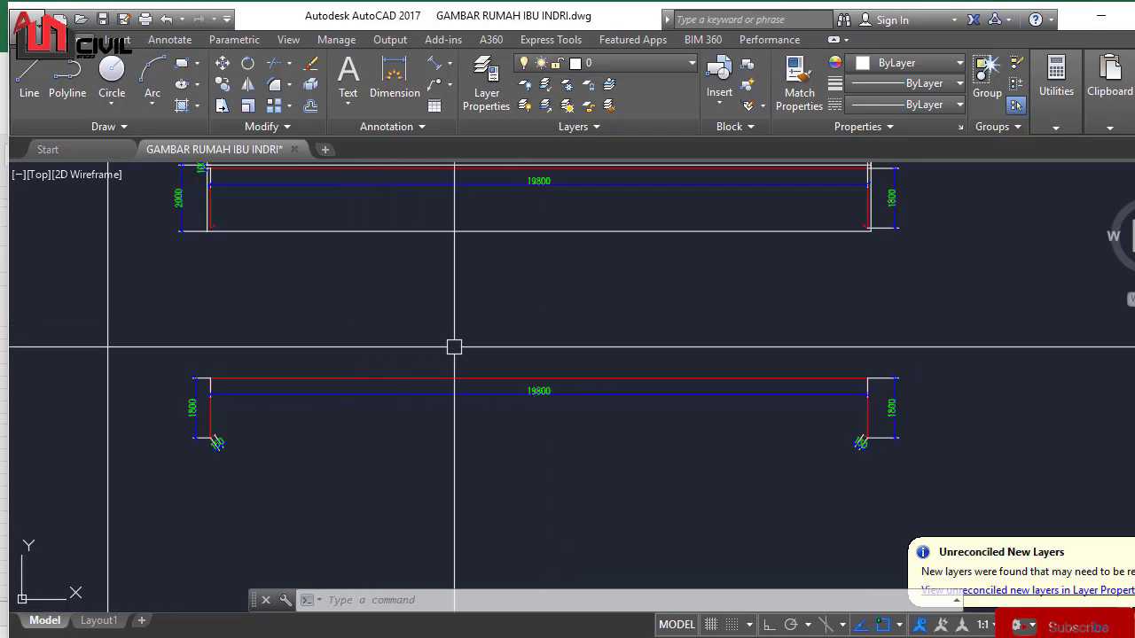
{"action": "middle_click_drag", "start_coordinate": [439, 352], "coordinate": [519, 269]}
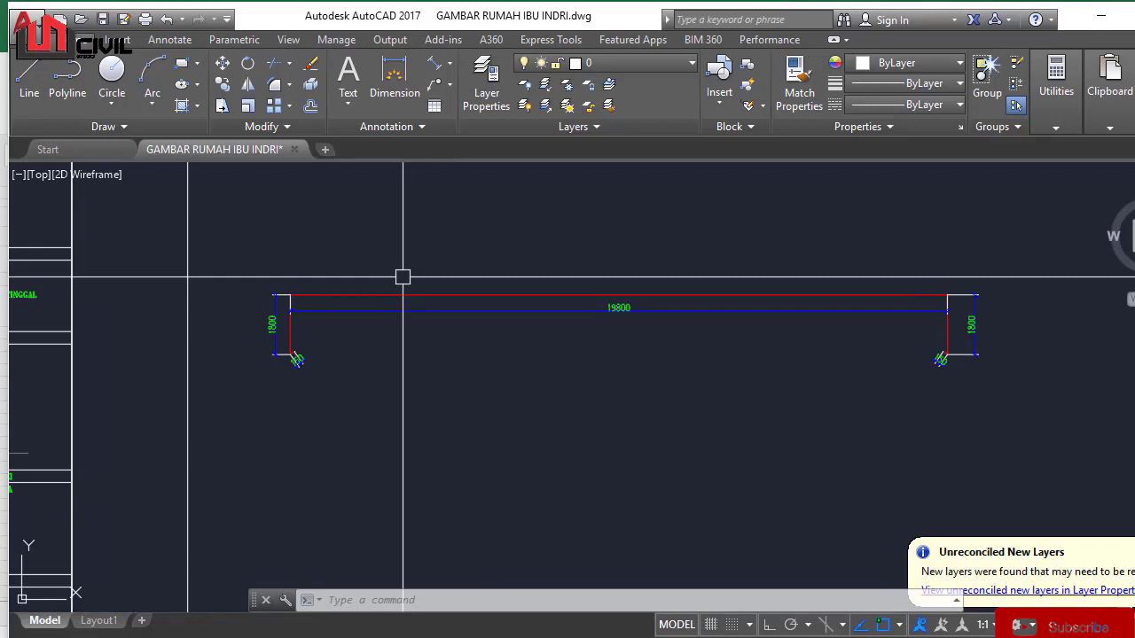
{"action": "left_click", "coordinate": [425, 295]}
{"action": "type", "text": "co"}
{"action": "left_click", "coordinate": [488, 324]}
{"action": "middle_click_drag", "start_coordinate": [509, 449], "coordinate": [531, 370]}
{"action": "key", "text": "F8"}
{"action": "left_click", "coordinate": [457, 392]}
{"action": "key", "text": "Escape"}
{"action": "key", "text": "Escape"}
{"action": "left_click", "coordinate": [471, 362]}
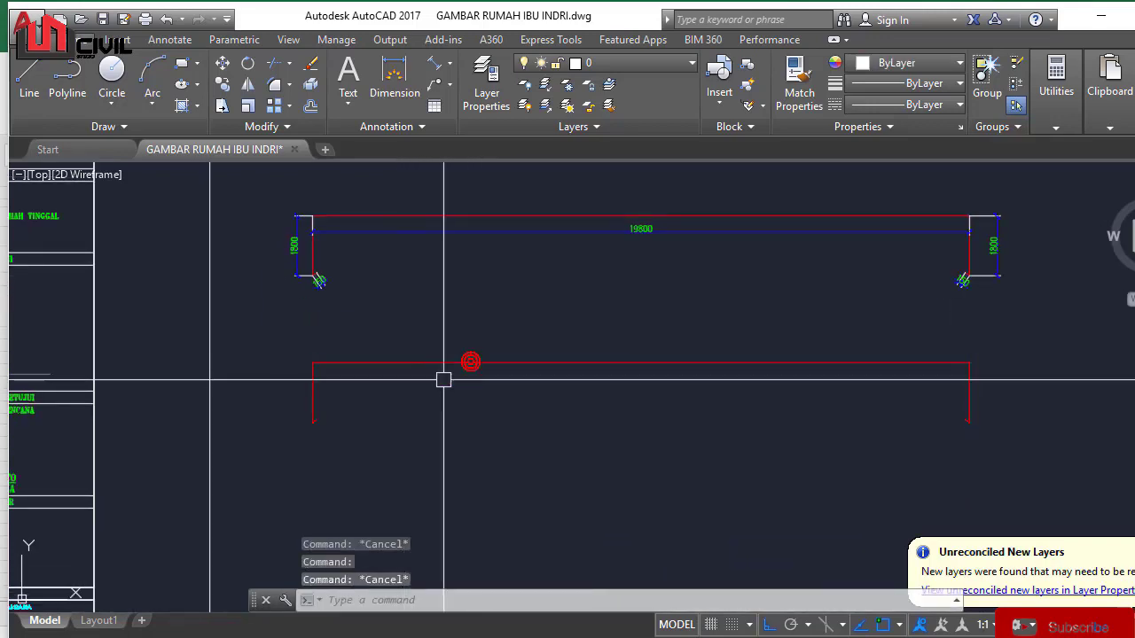
Step: Switch to the Calculator and use the 150 hook length in a subtraction for dividing the copied bar
{"action": "middle_click_drag", "start_coordinate": [374, 420], "coordinate": [392, 486]}
{"action": "key", "text": "alt+Tab"}
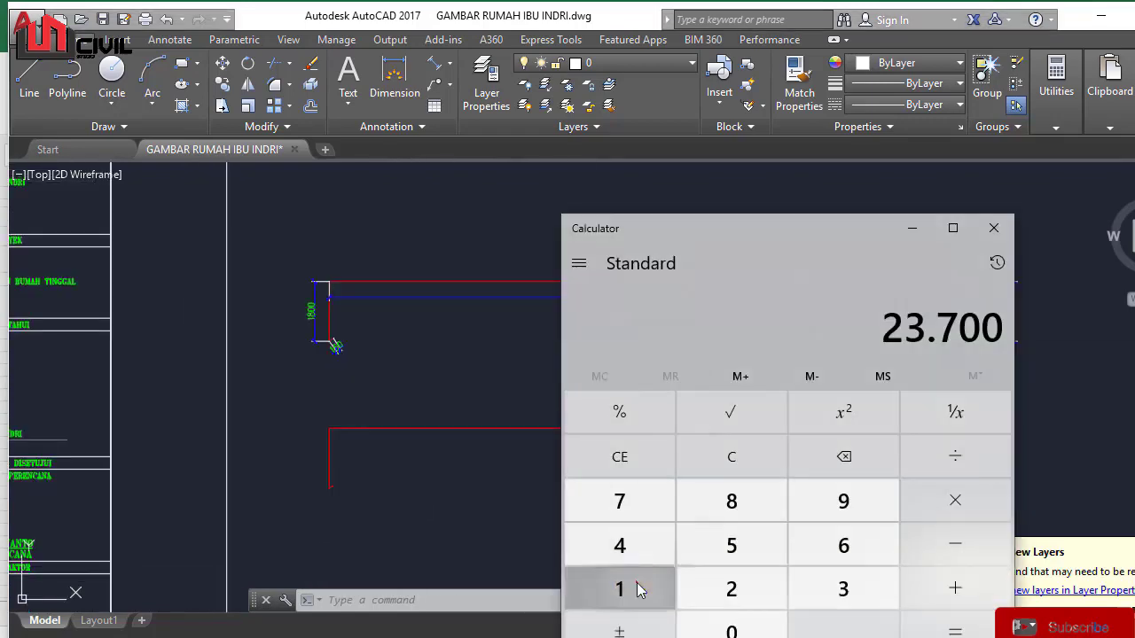
{"action": "left_click", "coordinate": [625, 592]}
{"action": "left_click", "coordinate": [731, 548]}
{"action": "left_click", "coordinate": [732, 629]}
{"action": "left_click", "coordinate": [923, 543]}
{"action": "left_click", "coordinate": [912, 228]}
Step: Draw a vertical construction line through the copied bar's upper left corner
{"action": "type", "text": "xl "}
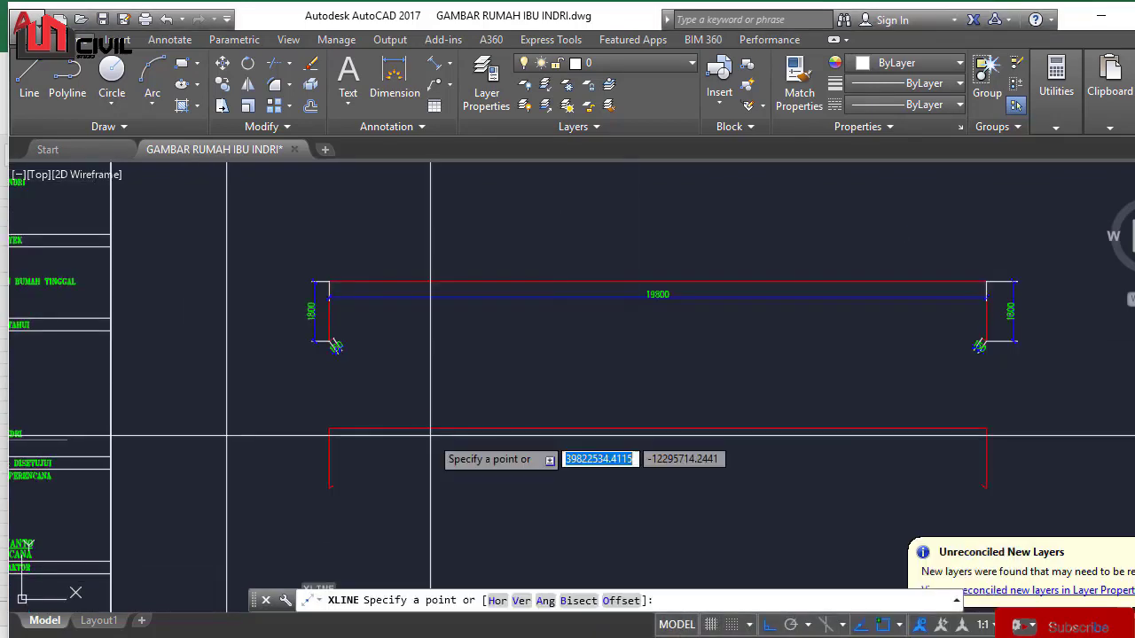
{"action": "type", "text": "v"}
{"action": "left_click", "coordinate": [329, 430]}
Step: Try to offset the vertical construction line by 1050 from the copied bar's left leg
{"action": "type", "text": "o 1050"}
{"action": "left_click", "coordinate": [329, 399]}
{"action": "left_click", "coordinate": [364, 342]}
Step: Erase the misplaced offset line and offset the vertical construction line by 10050
{"action": "type", "text": "e o 10050"}
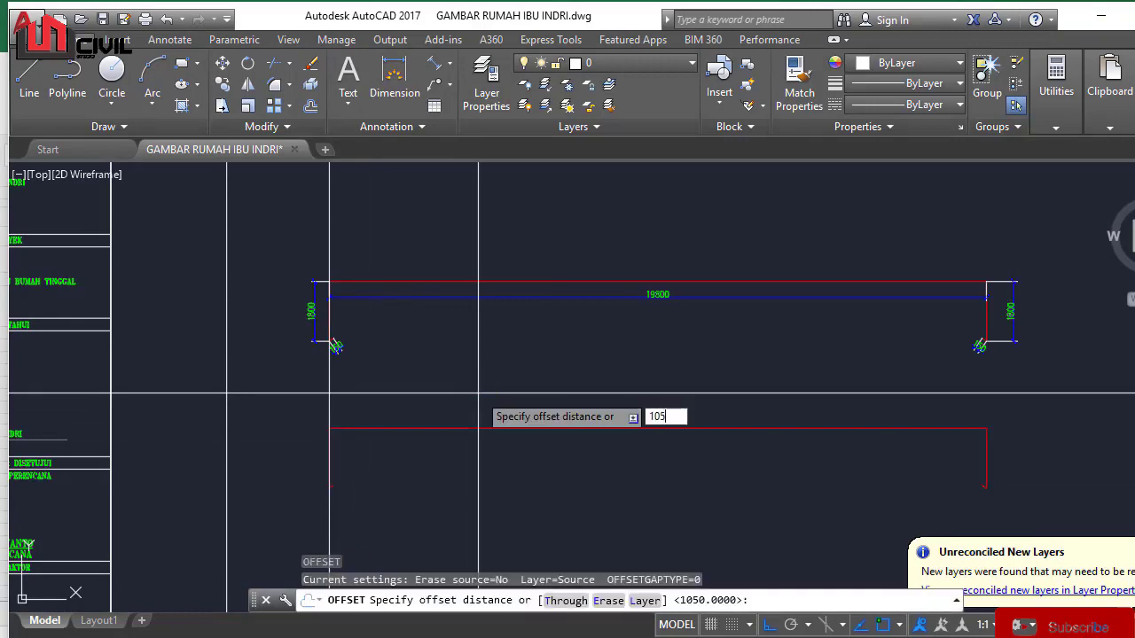
Step: Offset the vertical line at the bar's bend and trim the lower bar copy to a 10050 horizontal run
{"action": "left_click", "coordinate": [329, 210]}
{"action": "left_click", "coordinate": [444, 266]}
{"action": "type", "text": "tr"}
{"action": "left_click", "coordinate": [663, 448]}
{"action": "key", "text": "space"}
{"action": "key", "text": "Escape"}
{"action": "left_click", "coordinate": [731, 427]}
Step: Copy the dimensions of the full-length bar down to the shortened lower bar
{"action": "middle_click_drag", "start_coordinate": [719, 466], "coordinate": [690, 316]}
{"action": "type", "text": "co"}
{"action": "left_click", "coordinate": [732, 347]}
{"action": "left_click", "coordinate": [740, 413]}
{"action": "key", "text": "Escape"}
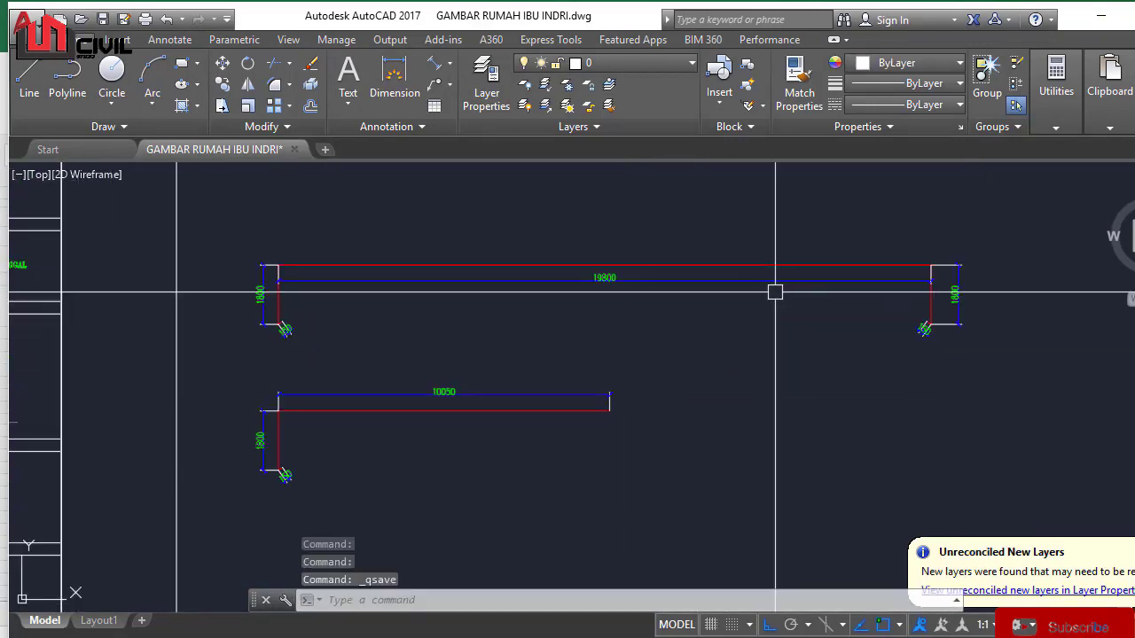
Step: Examine the shortened lower bar and its hook dimension alongside the full-length bar above
{"action": "middle_click_drag", "start_coordinate": [775, 292], "coordinate": [699, 325]}
{"action": "middle_click_drag", "start_coordinate": [566, 376], "coordinate": [662, 376]}
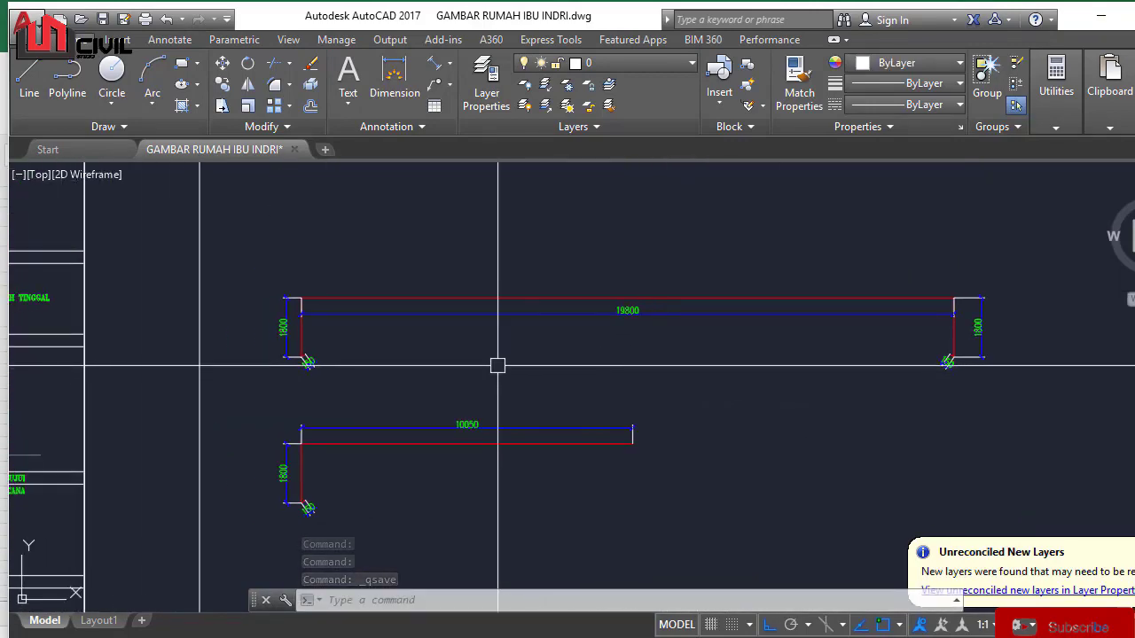
{"action": "middle_click_drag", "start_coordinate": [305, 425], "coordinate": [329, 349]}
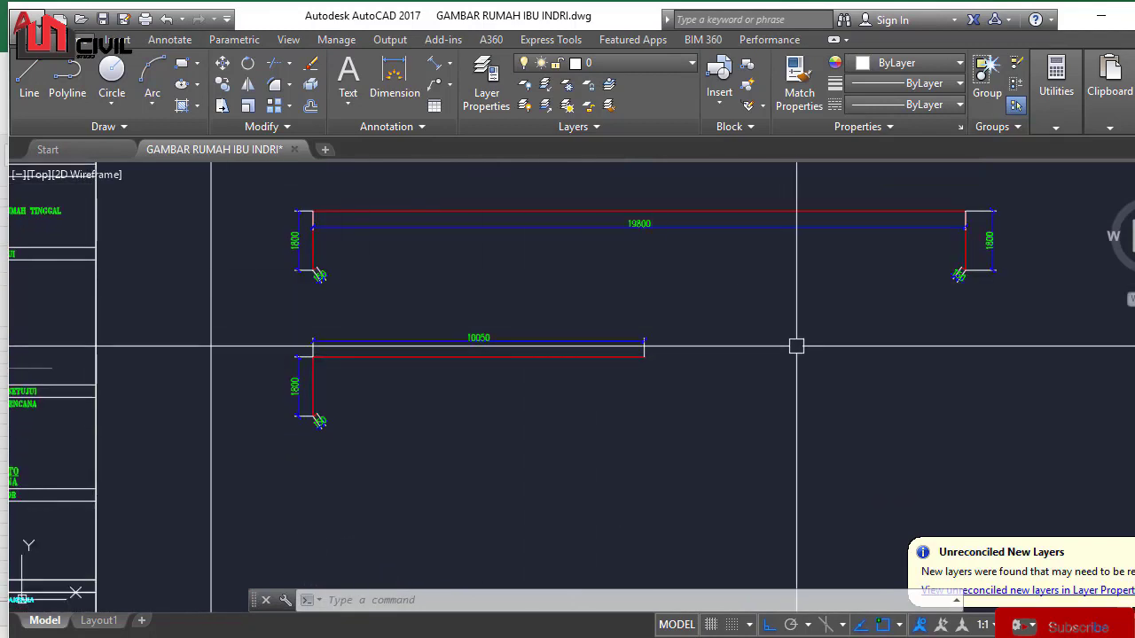
{"action": "middle_click_drag", "start_coordinate": [351, 240], "coordinate": [354, 317]}
{"action": "scroll", "coordinate": [370, 431], "scroll_direction": "up", "scroll_amount": 5}
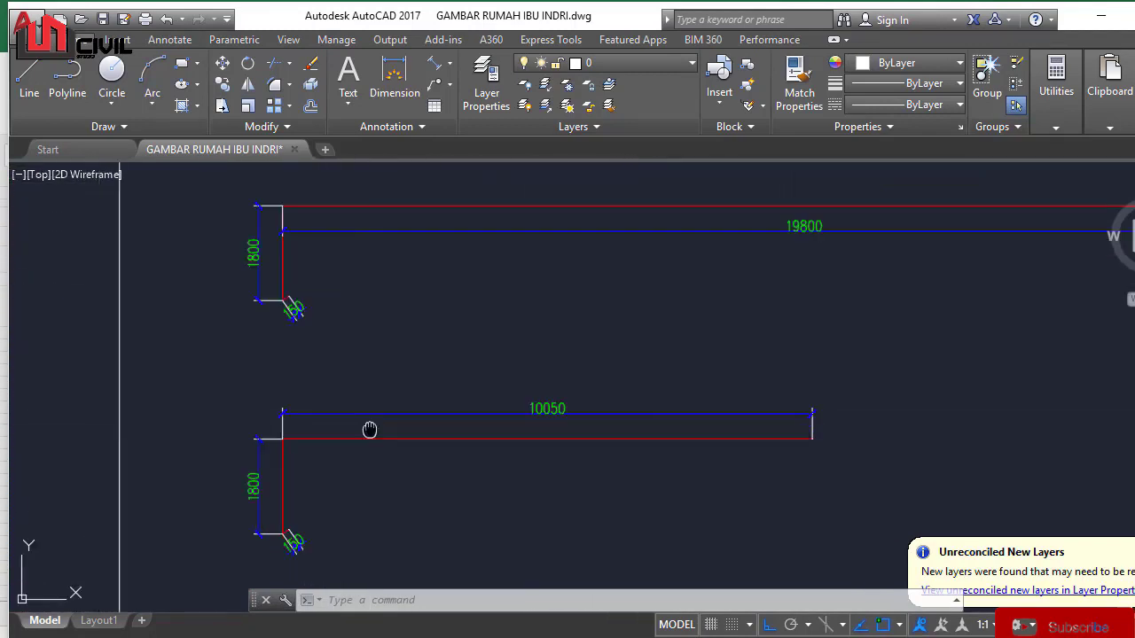
{"action": "scroll", "coordinate": [345, 502], "scroll_direction": "up", "scroll_amount": 2}
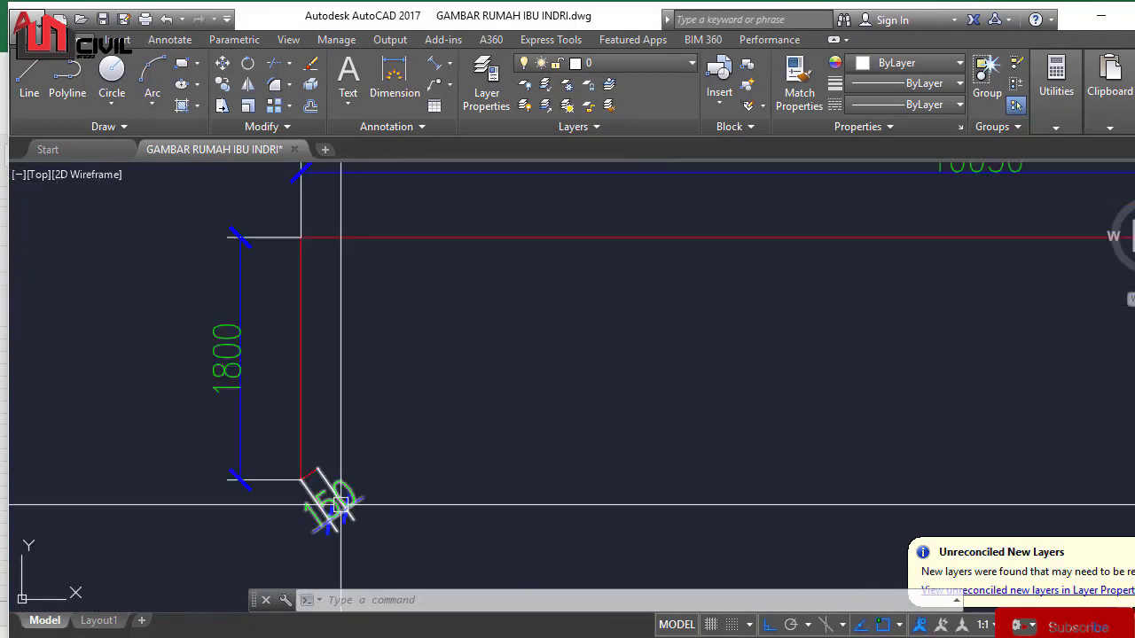
{"action": "left_click", "coordinate": [339, 505]}
{"action": "scroll", "coordinate": [377, 487], "scroll_direction": "down", "scroll_amount": 8}
{"action": "scroll", "coordinate": [348, 329], "scroll_direction": "up", "scroll_amount": 4}
{"action": "key", "text": "Escape"}
{"action": "middle_click_drag", "start_coordinate": [460, 465], "coordinate": [436, 198]}
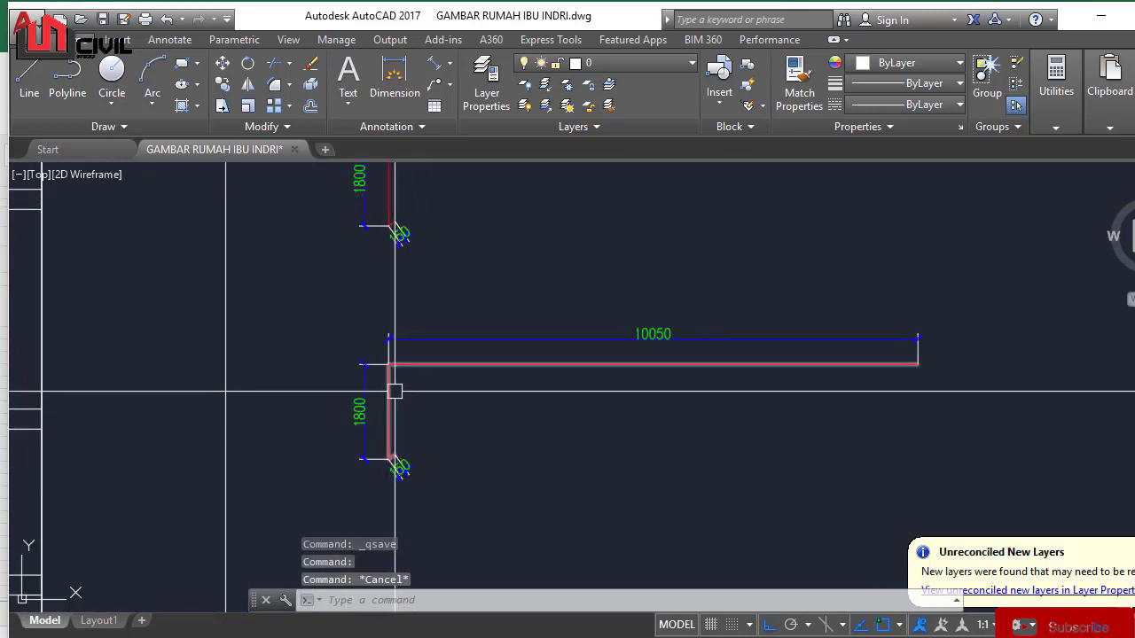
Step: Examine the lower bar's hook, vertical leg and horizontal run together with their dimensions
{"action": "scroll", "coordinate": [399, 448], "scroll_direction": "up", "scroll_amount": 6}
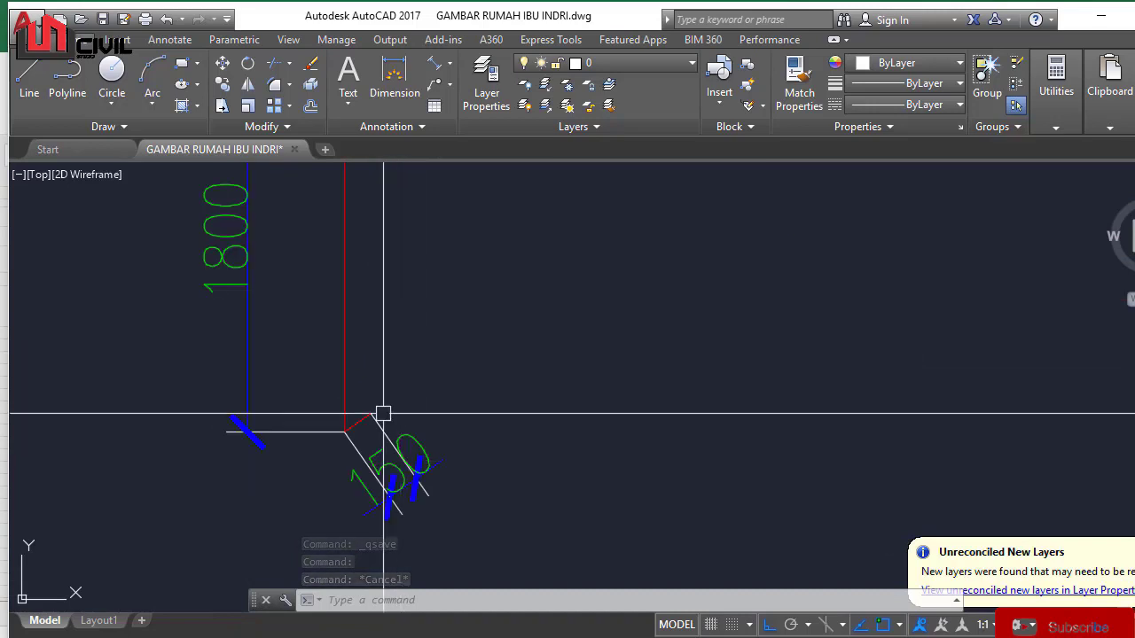
{"action": "left_click", "coordinate": [383, 414]}
{"action": "key", "text": "Escape"}
{"action": "scroll", "coordinate": [381, 421], "scroll_direction": "down", "scroll_amount": 5}
{"action": "scroll", "coordinate": [383, 256], "scroll_direction": "up", "scroll_amount": 4}
{"action": "scroll", "coordinate": [405, 324], "scroll_direction": "down", "scroll_amount": 3}
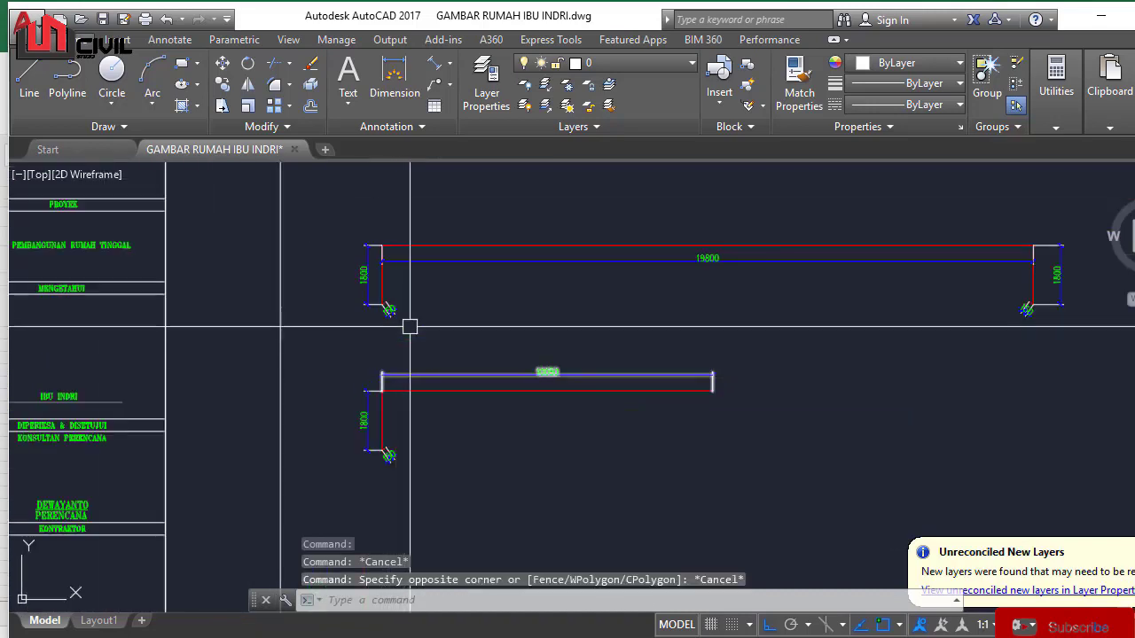
{"action": "scroll", "coordinate": [379, 433], "scroll_direction": "up", "scroll_amount": 3}
{"action": "scroll", "coordinate": [367, 417], "scroll_direction": "down", "scroll_amount": 5}
{"action": "scroll", "coordinate": [593, 413], "scroll_direction": "up", "scroll_amount": 5}
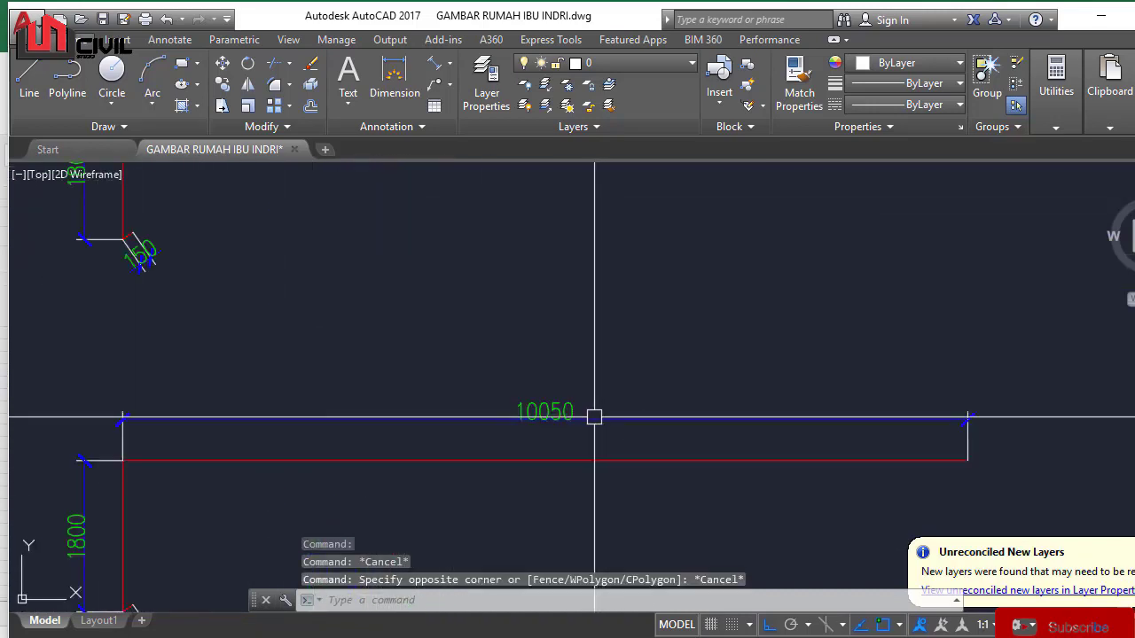
{"action": "left_click", "coordinate": [542, 419]}
{"action": "key", "text": "Escape"}
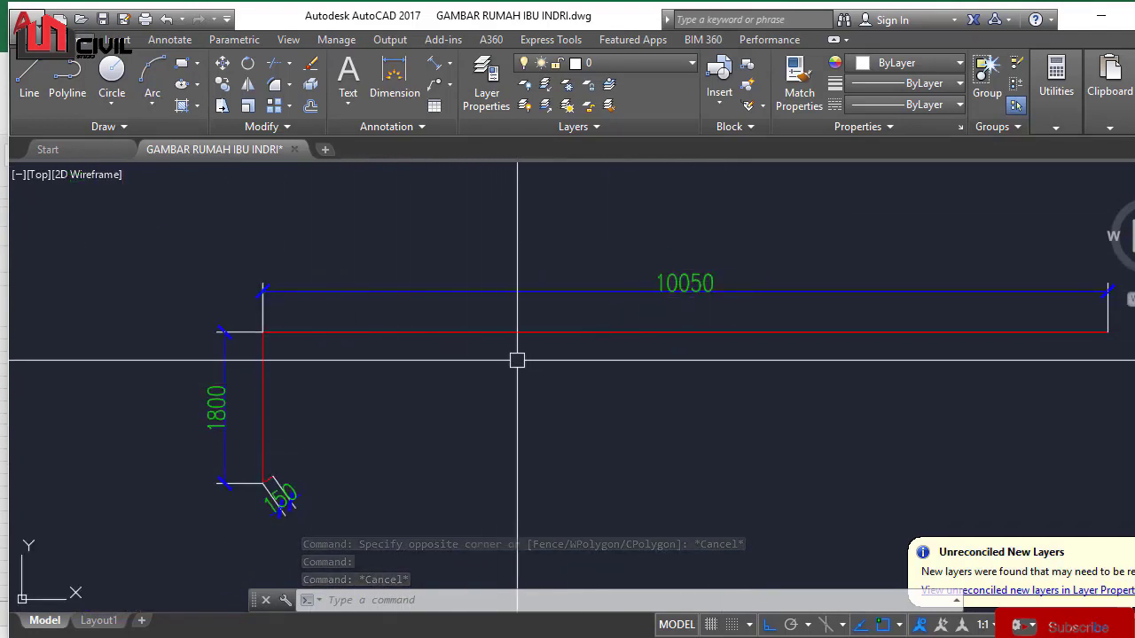
{"action": "middle_click_drag", "start_coordinate": [475, 389], "coordinate": [485, 338]}
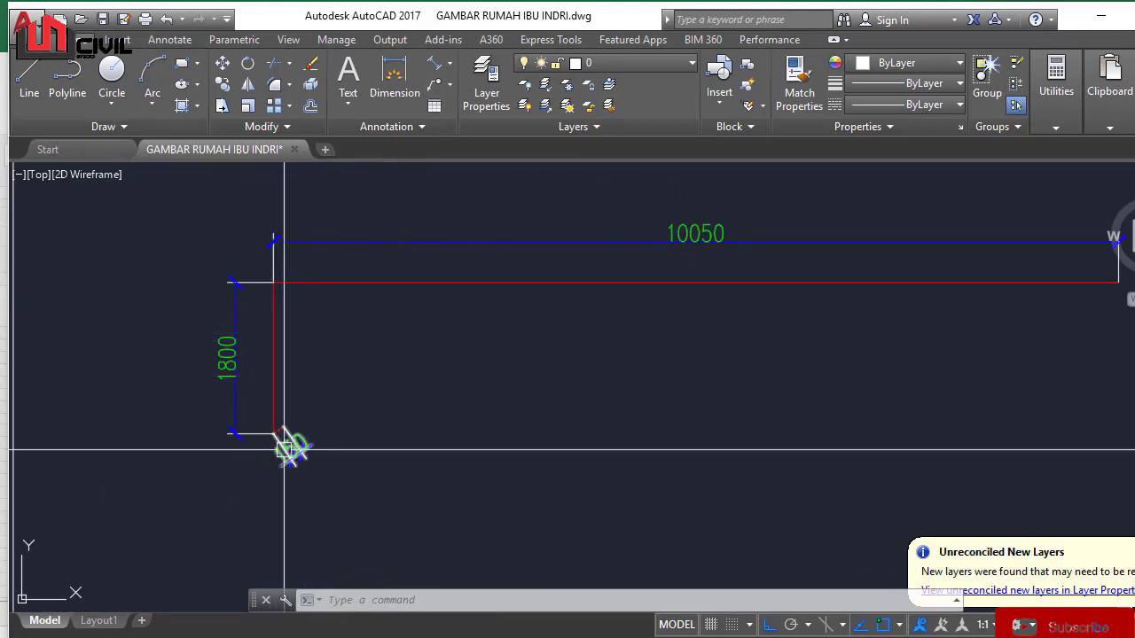
{"action": "left_click", "coordinate": [237, 436]}
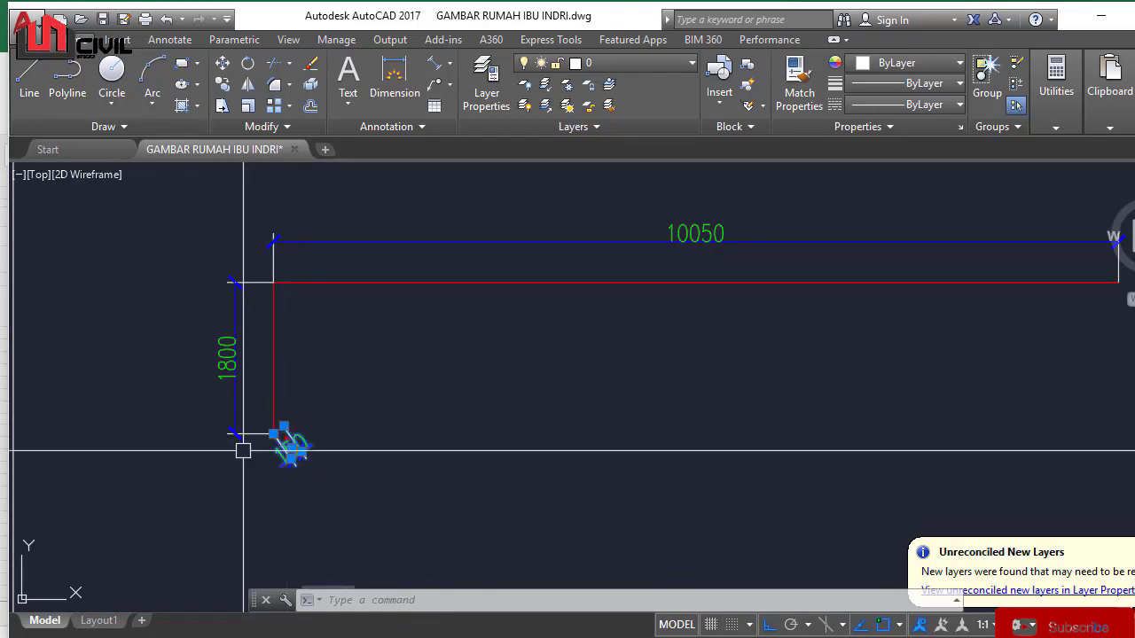
{"action": "left_click", "coordinate": [213, 335]}
{"action": "key", "text": "Escape"}
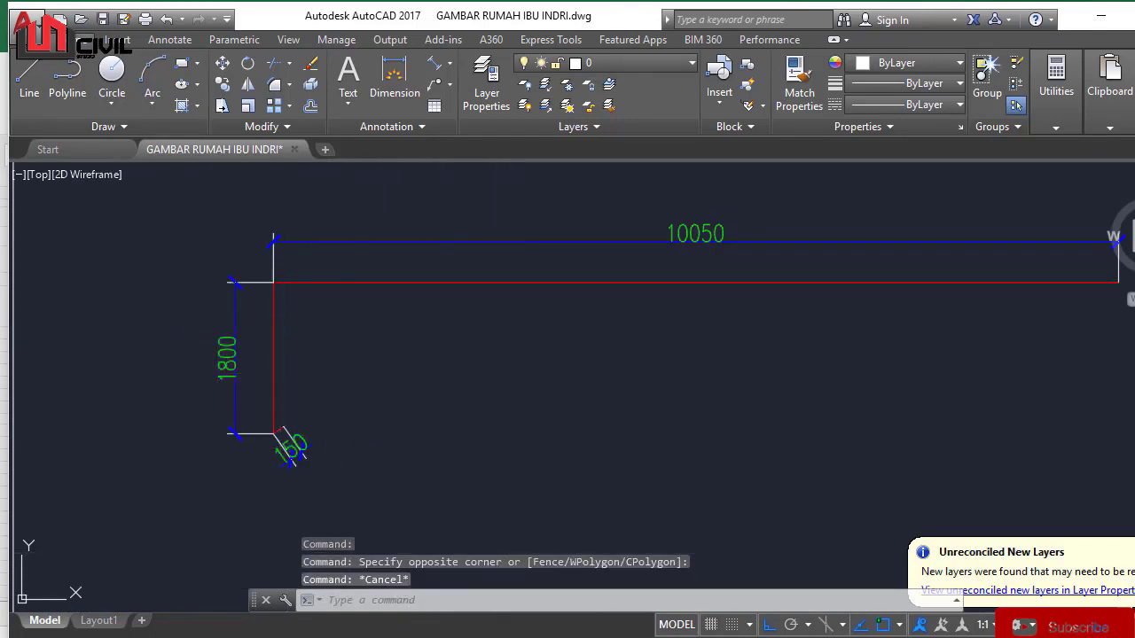
Step: Switch to Calculator and compute 12000 − 150 − 1800 to check the lower bar's horizontal run
{"action": "left_click", "coordinate": [528, 637]}
{"action": "left_click", "coordinate": [618, 597]}
{"action": "left_click", "coordinate": [710, 590]}
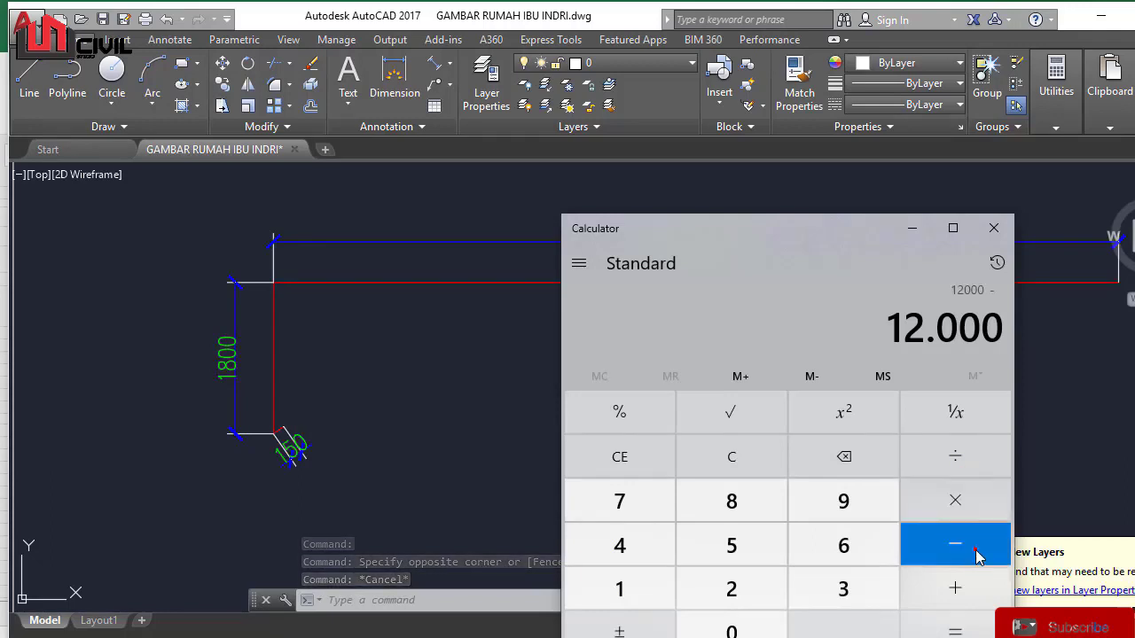
{"action": "left_click", "coordinate": [629, 588]}
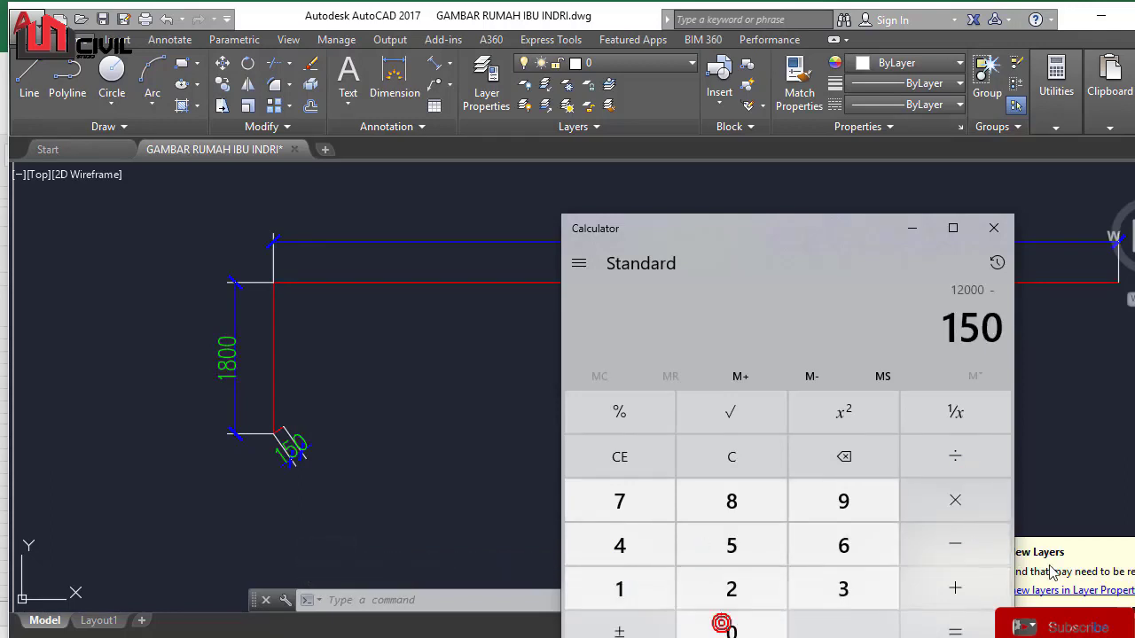
{"action": "left_click", "coordinate": [995, 566]}
{"action": "left_click", "coordinate": [621, 596]}
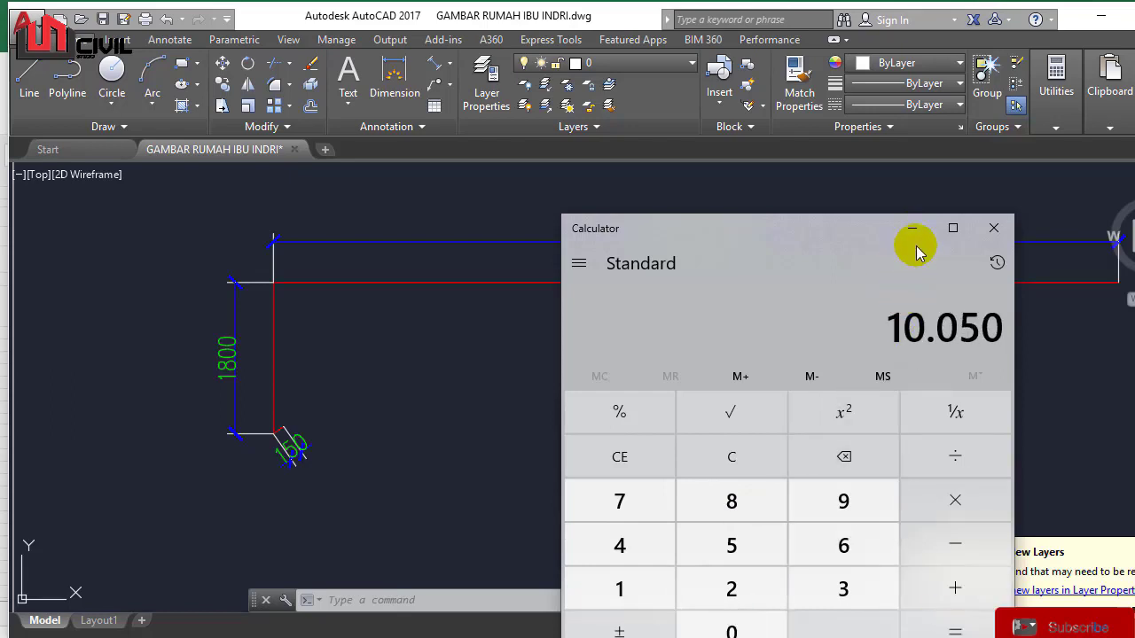
{"action": "left_click", "coordinate": [913, 235]}
Step: Examine the lower bar's complete outline and the free end of its horizontal run
{"action": "scroll", "coordinate": [598, 400], "scroll_direction": "down", "scroll_amount": 2}
{"action": "left_click", "coordinate": [583, 354]}
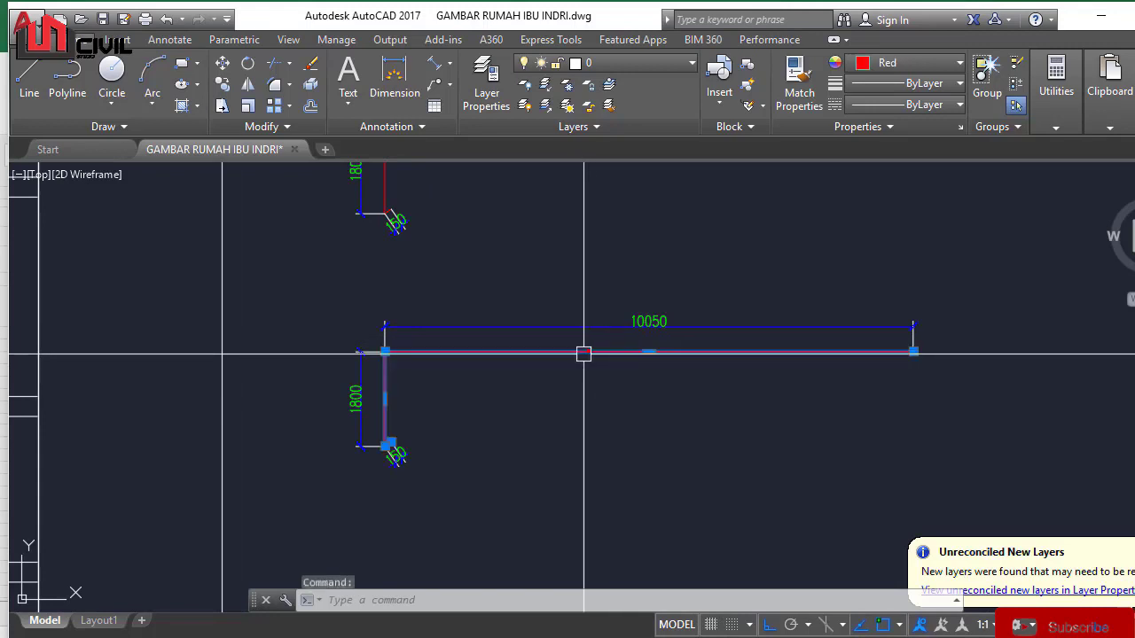
{"action": "key", "text": "Escape"}
{"action": "key", "text": "Escape"}
{"action": "scroll", "coordinate": [408, 376], "scroll_direction": "up", "scroll_amount": 2}
{"action": "scroll", "coordinate": [535, 176], "scroll_direction": "down", "scroll_amount": 2}
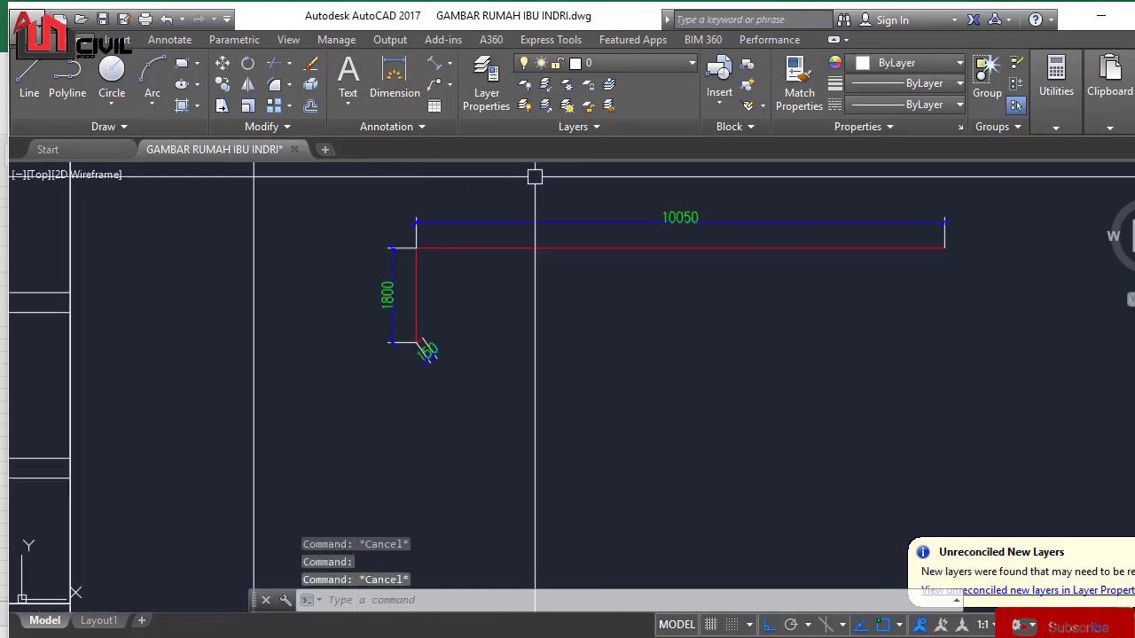
{"action": "scroll", "coordinate": [709, 294], "scroll_direction": "down", "scroll_amount": 4}
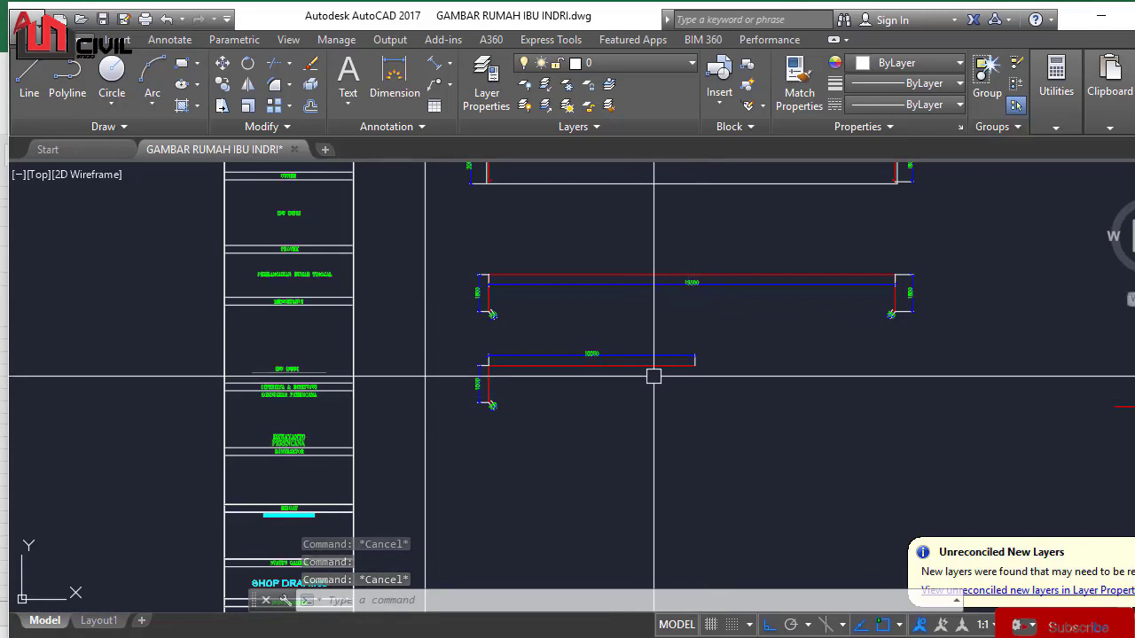
{"action": "scroll", "coordinate": [661, 377], "scroll_direction": "up", "scroll_amount": 5}
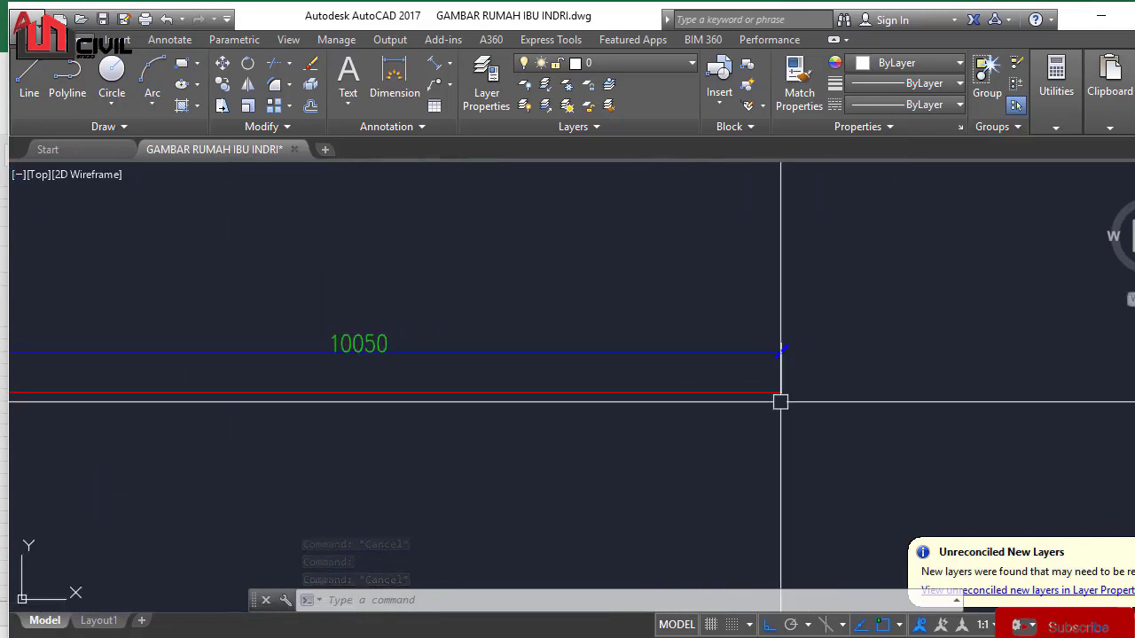
Step: Compare the full-length upper bar with the shortened bar below it
{"action": "scroll", "coordinate": [613, 398], "scroll_direction": "down", "scroll_amount": 4}
{"action": "scroll", "coordinate": [613, 397], "scroll_direction": "up", "scroll_amount": 2}
{"action": "scroll", "coordinate": [570, 417], "scroll_direction": "down", "scroll_amount": 4}
{"action": "scroll", "coordinate": [558, 325], "scroll_direction": "up", "scroll_amount": 2}
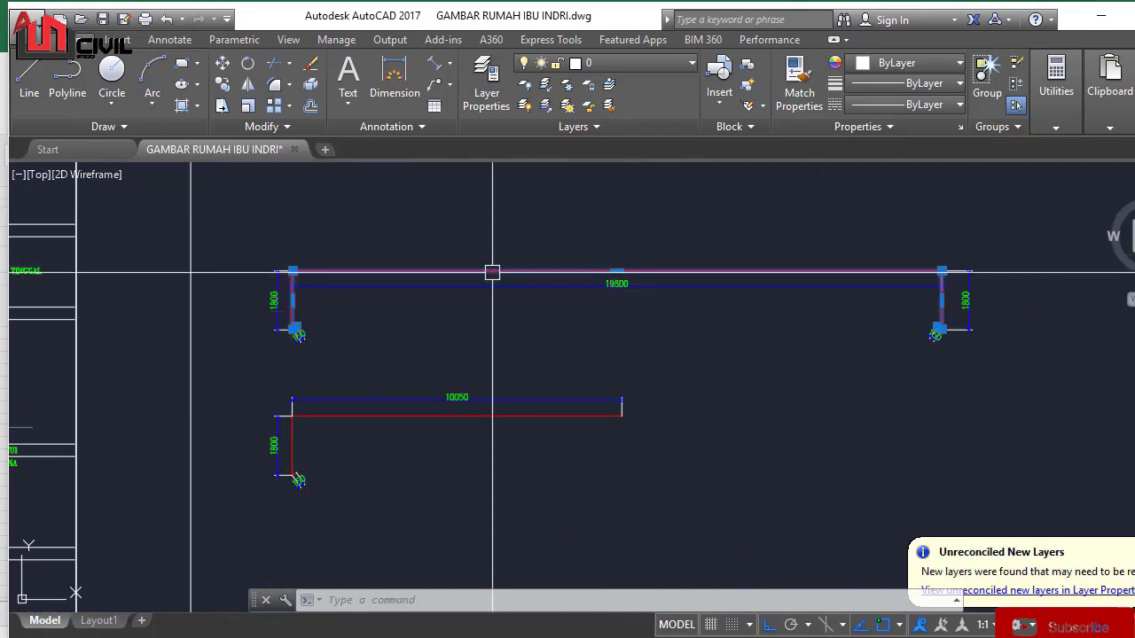
{"action": "mouse_move", "coordinate": [851, 368]}
{"action": "middle_mouse_down"}
{"action": "mouse_move", "coordinate": [752, 386]}
{"action": "mouse_move", "coordinate": [843, 373]}
{"action": "mouse_move", "coordinate": [761, 361]}
{"action": "middle_mouse_up"}
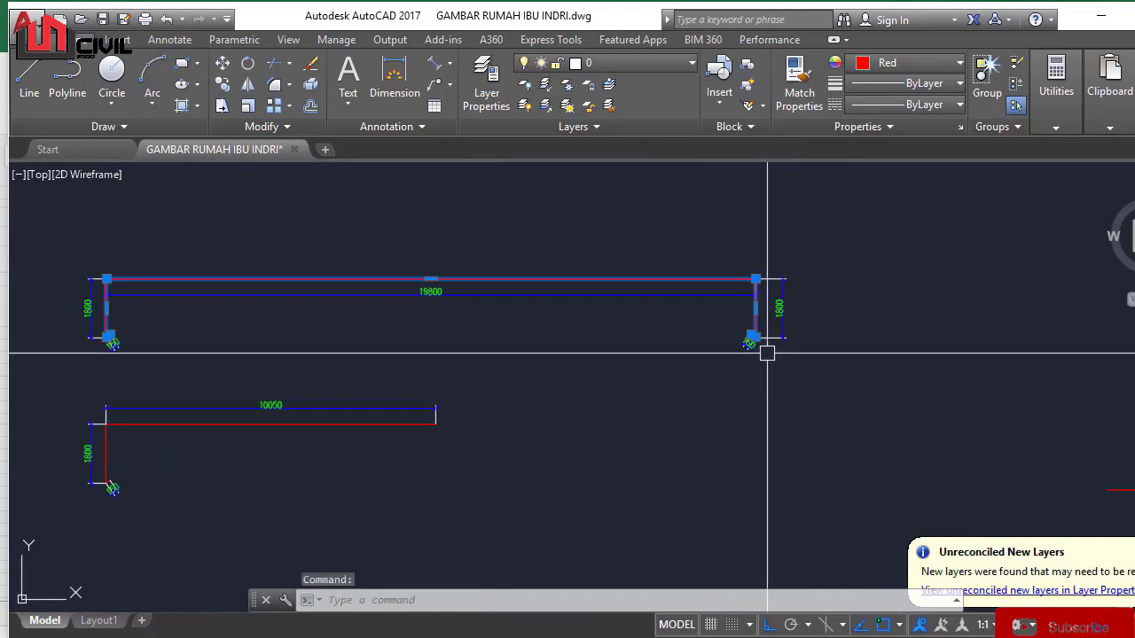
{"action": "key", "text": "Escape"}
{"action": "key", "text": "Escape"}
{"action": "middle_click_drag", "start_coordinate": [584, 371], "coordinate": [659, 329]}
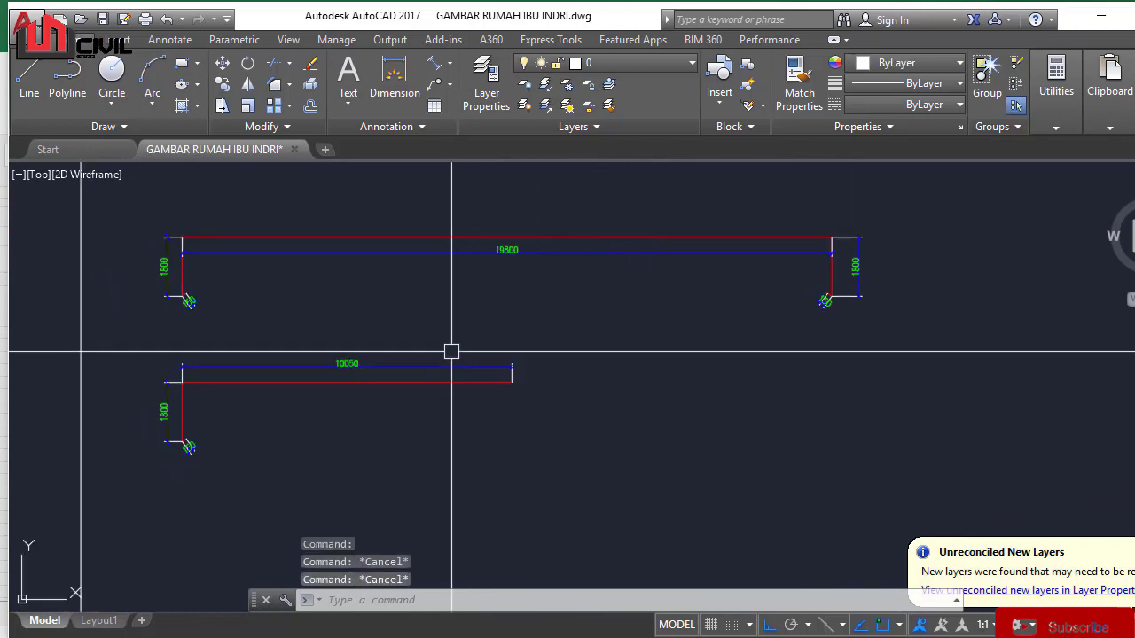
{"action": "middle_click_drag", "start_coordinate": [451, 352], "coordinate": [484, 407]}
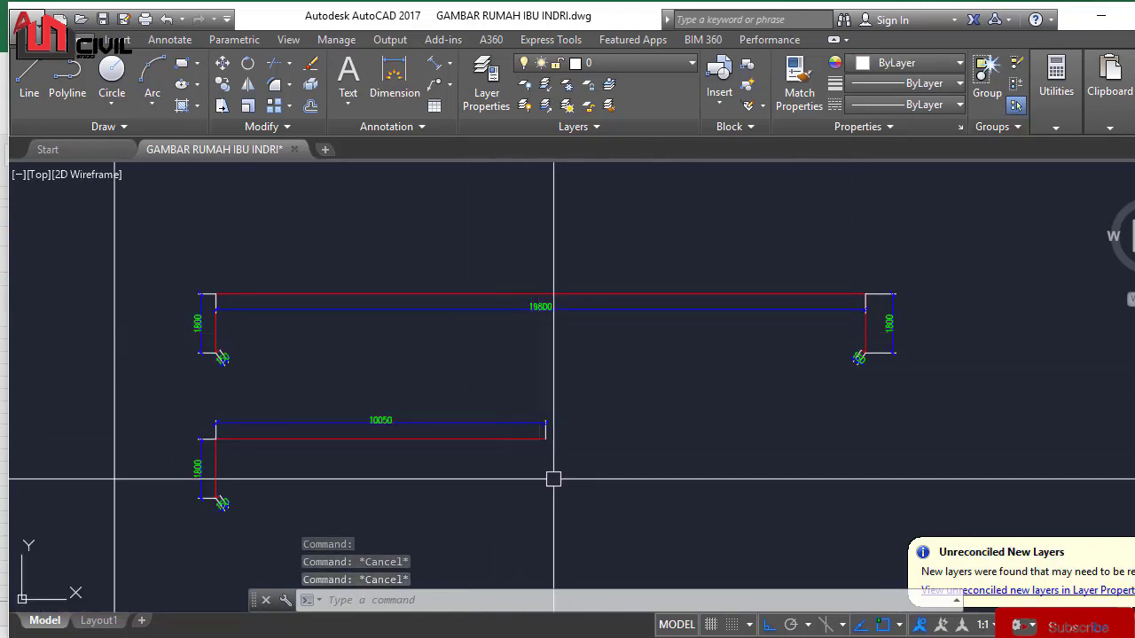
Step: Move the second red bar to just below the shortened bar's free end so the two bars overlap
{"action": "middle_click_drag", "start_coordinate": [633, 464], "coordinate": [550, 435]}
{"action": "middle_click_drag", "start_coordinate": [508, 354], "coordinate": [680, 403]}
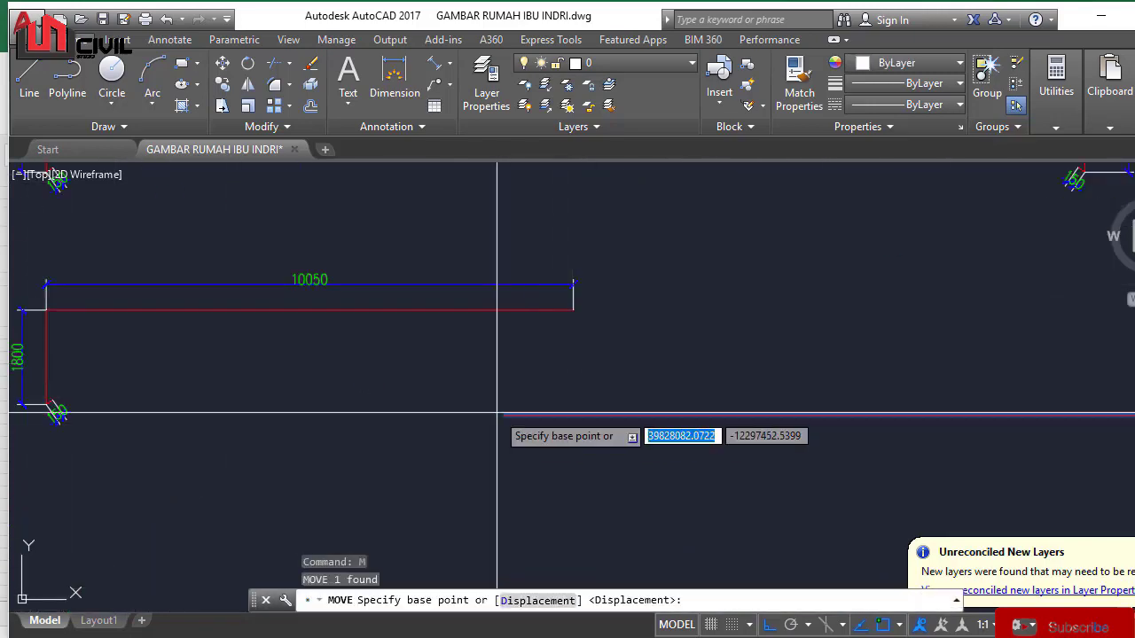
{"action": "left_click", "coordinate": [639, 345]}
{"action": "middle_click_drag", "start_coordinate": [401, 330], "coordinate": [622, 373]}
{"action": "key", "text": "Escape"}
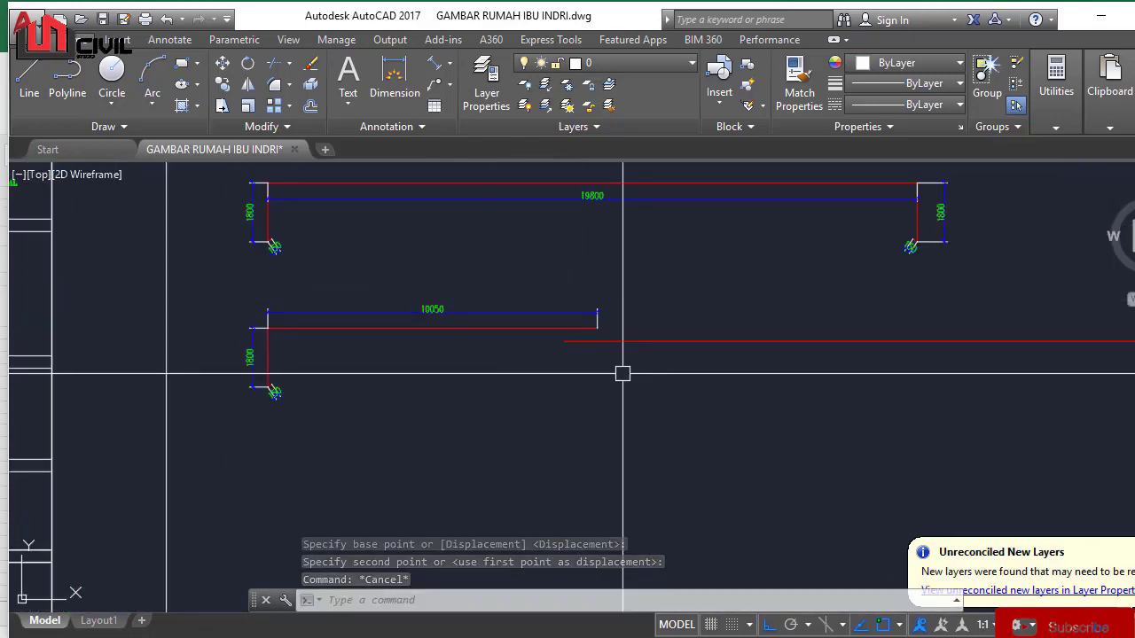
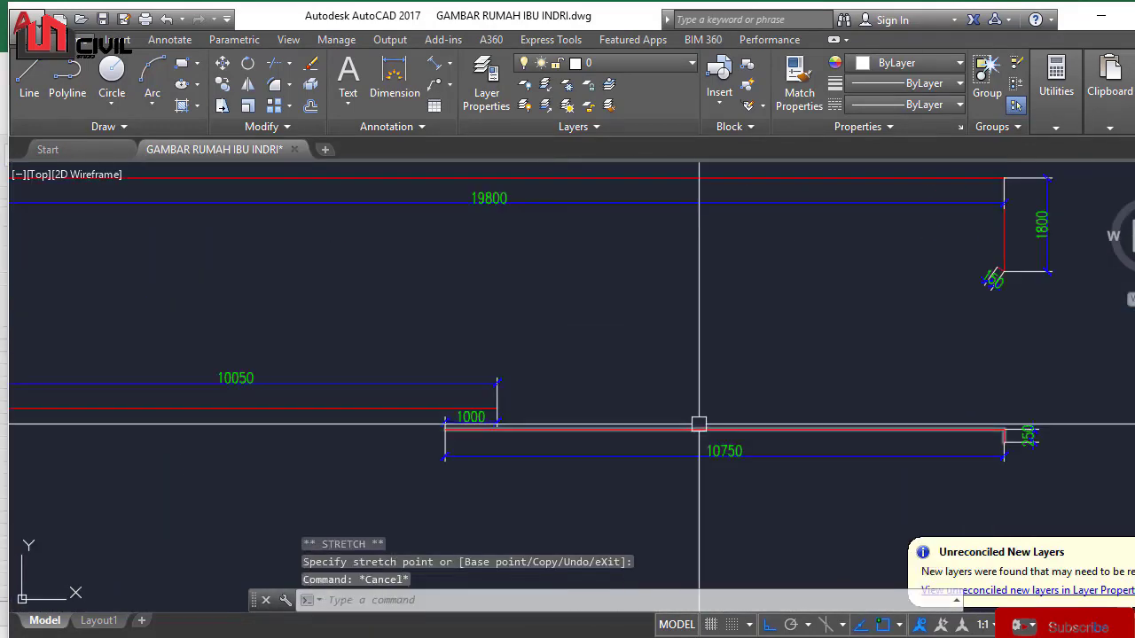
Step: Save the drawing and regenerate the display
{"action": "key", "text": "ctrl+s"}
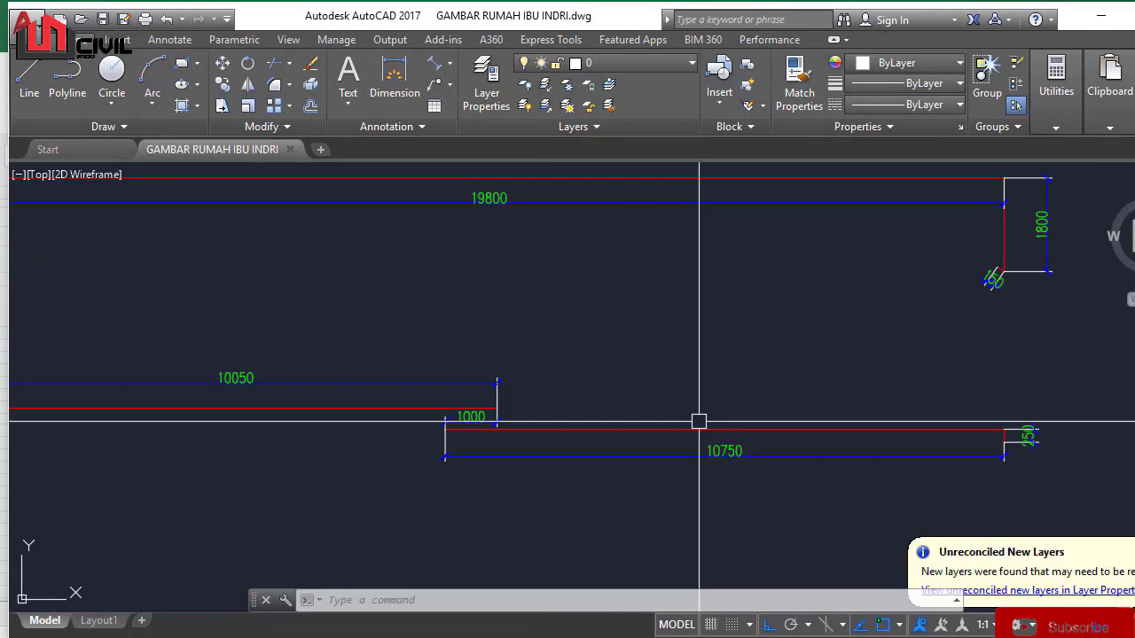
{"action": "type", "text": "RE"}
{"action": "key", "text": "Return"}
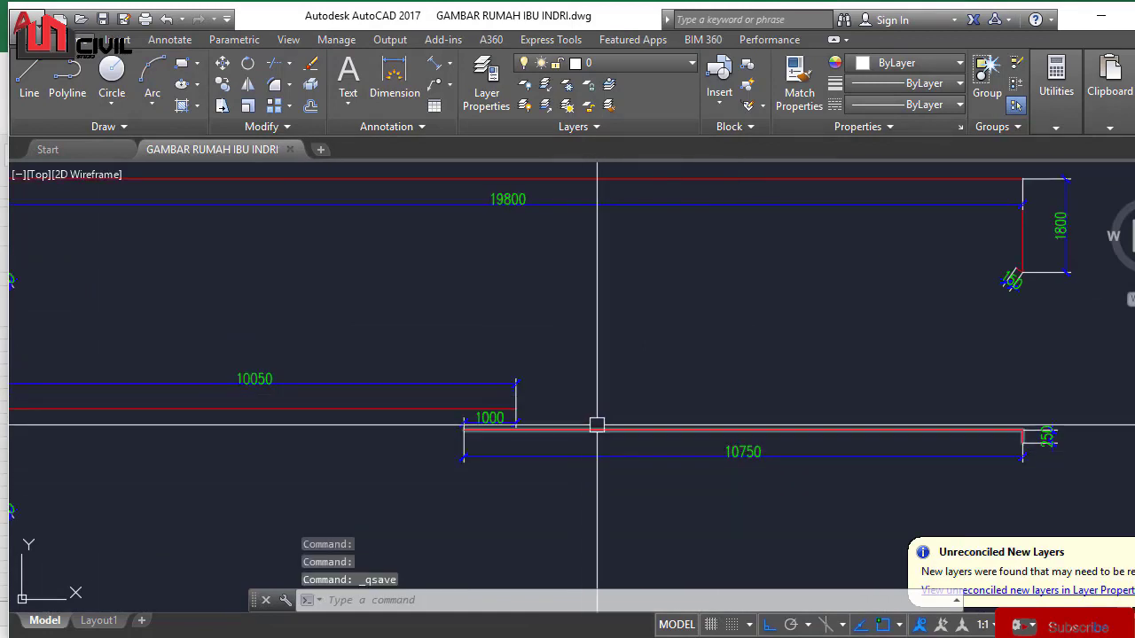
Step: Examine the dimensioned overlap between the two spliced bars
{"action": "scroll", "coordinate": [464, 429], "scroll_direction": "up", "scroll_amount": 6}
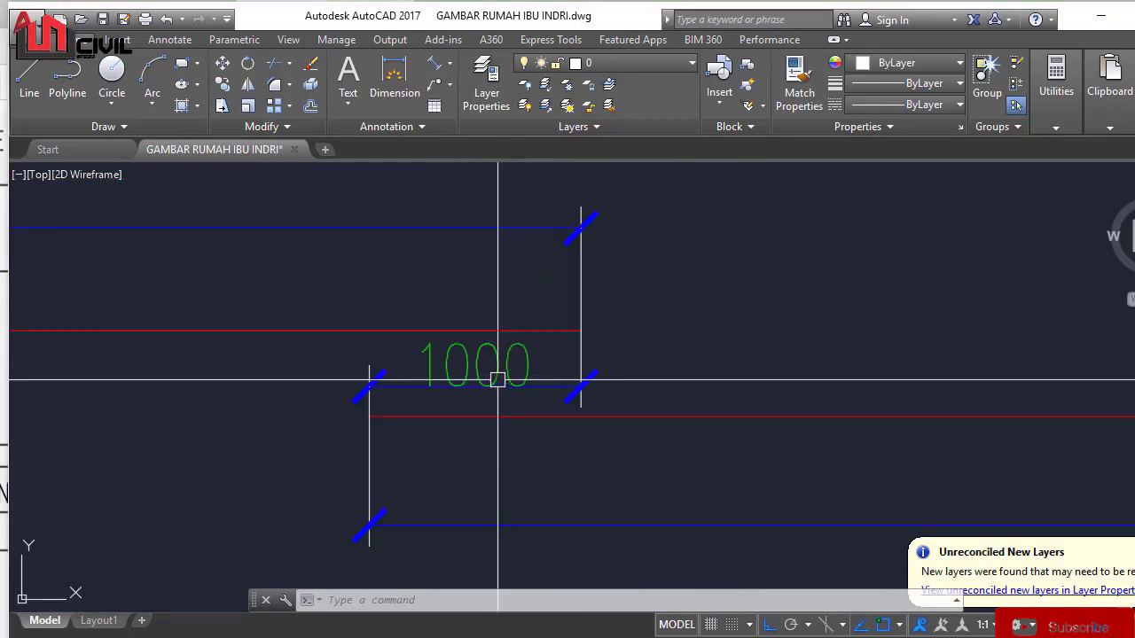
{"action": "scroll", "coordinate": [528, 364], "scroll_direction": "down", "scroll_amount": 6}
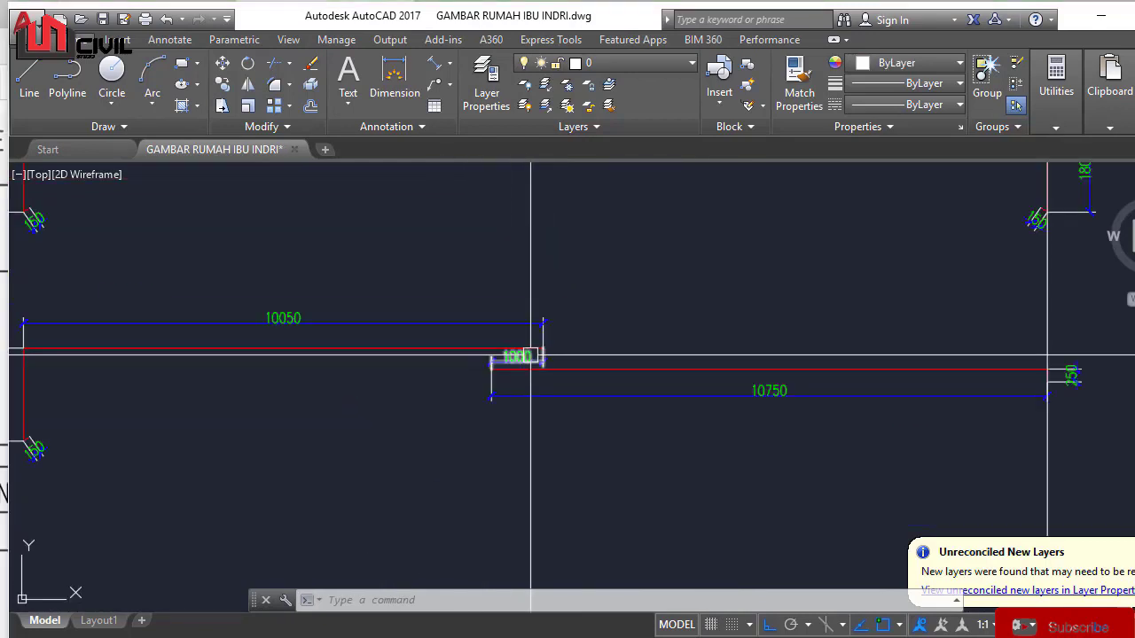
{"action": "middle_click_drag", "start_coordinate": [583, 338], "coordinate": [583, 384]}
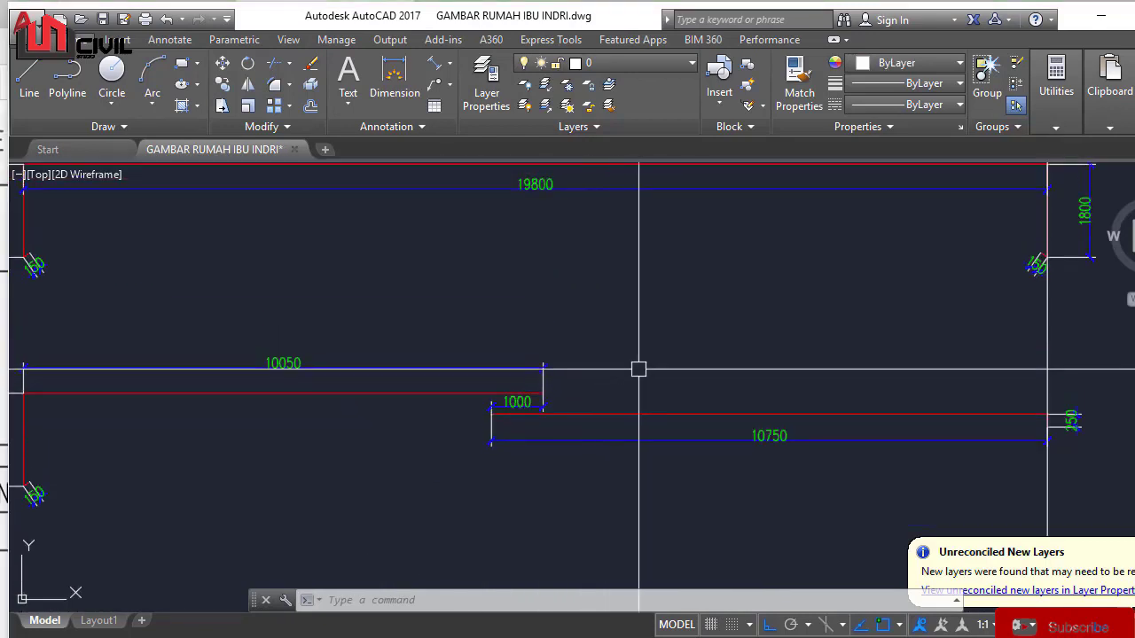
{"action": "scroll", "coordinate": [639, 368], "scroll_direction": "down", "scroll_amount": 2}
{"action": "scroll", "coordinate": [554, 376], "scroll_direction": "up", "scroll_amount": 4}
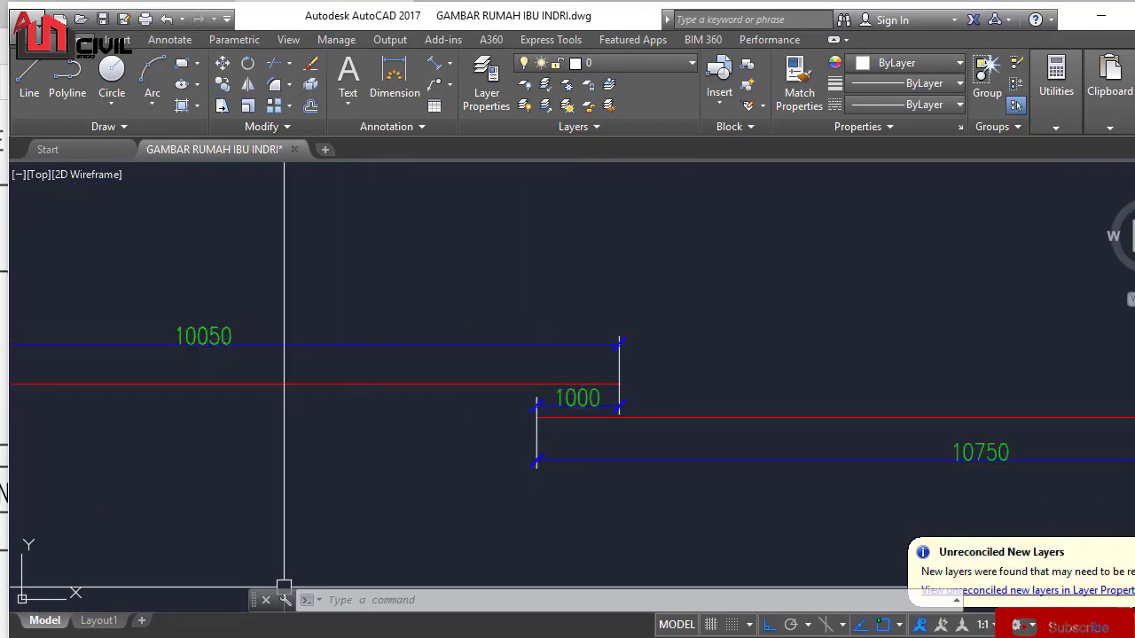
Step: Switch to GENERAL.pdf and read the minimum lap lengths by bar diameter in the reinforcement splices table
{"action": "left_click", "coordinate": [277, 635]}
{"action": "scroll", "coordinate": [798, 297], "scroll_direction": "up", "scroll_amount": 2}
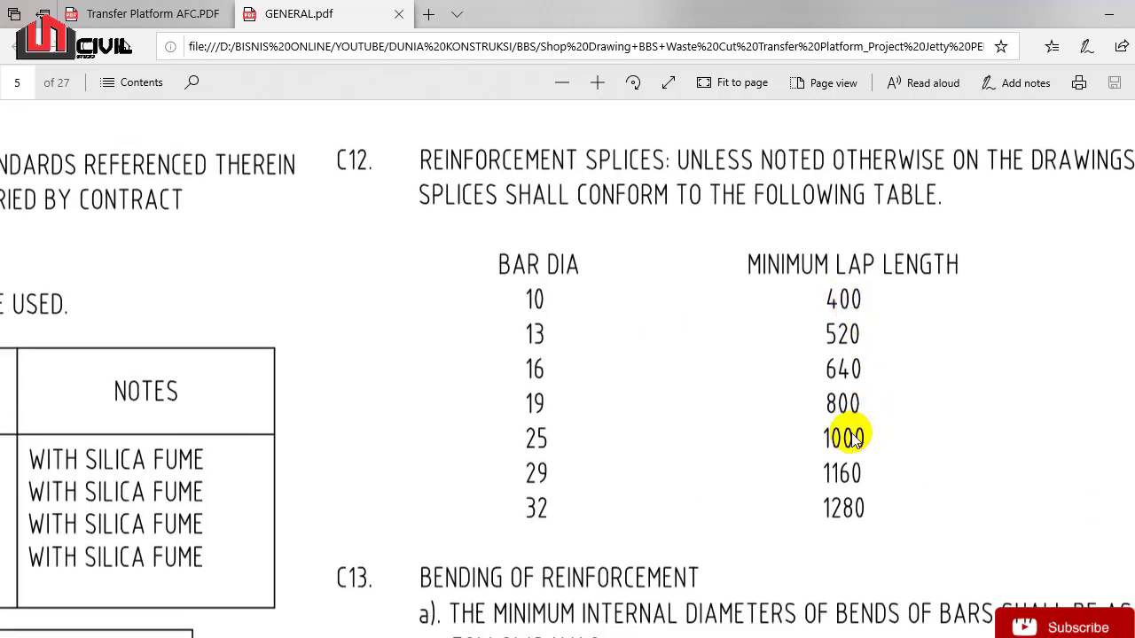
{"action": "scroll", "coordinate": [877, 432], "scroll_direction": "up", "scroll_amount": 1, "text": "ctrl"}
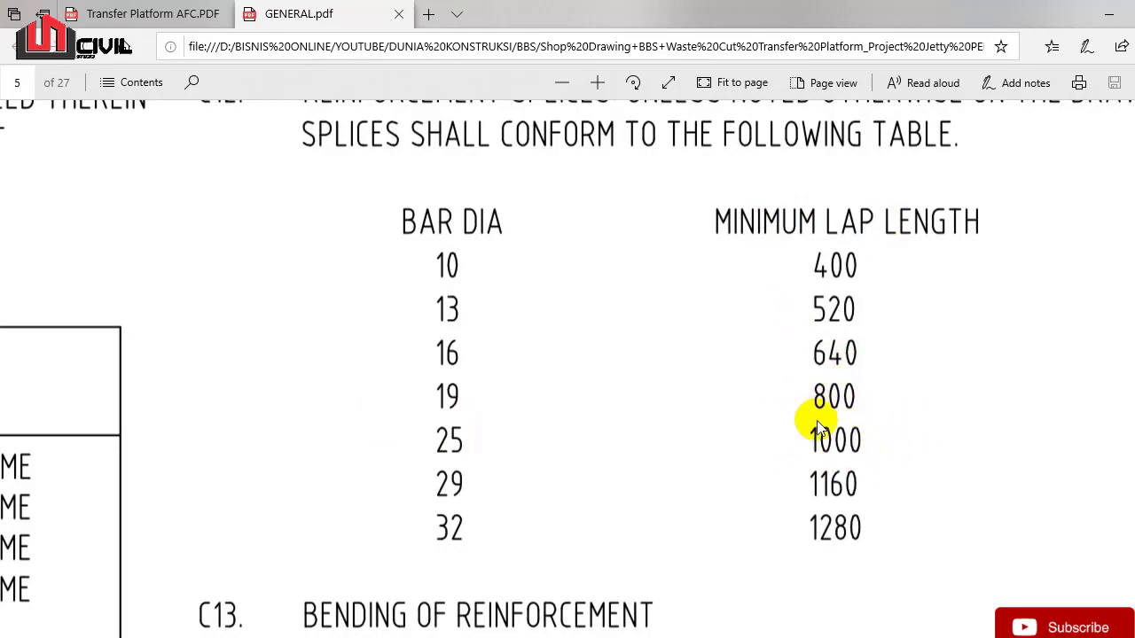
Step: Switch back to the AutoCAD drawing and examine the dimensioned lap between the two spliced red bars
{"action": "left_click", "coordinate": [568, 635]}
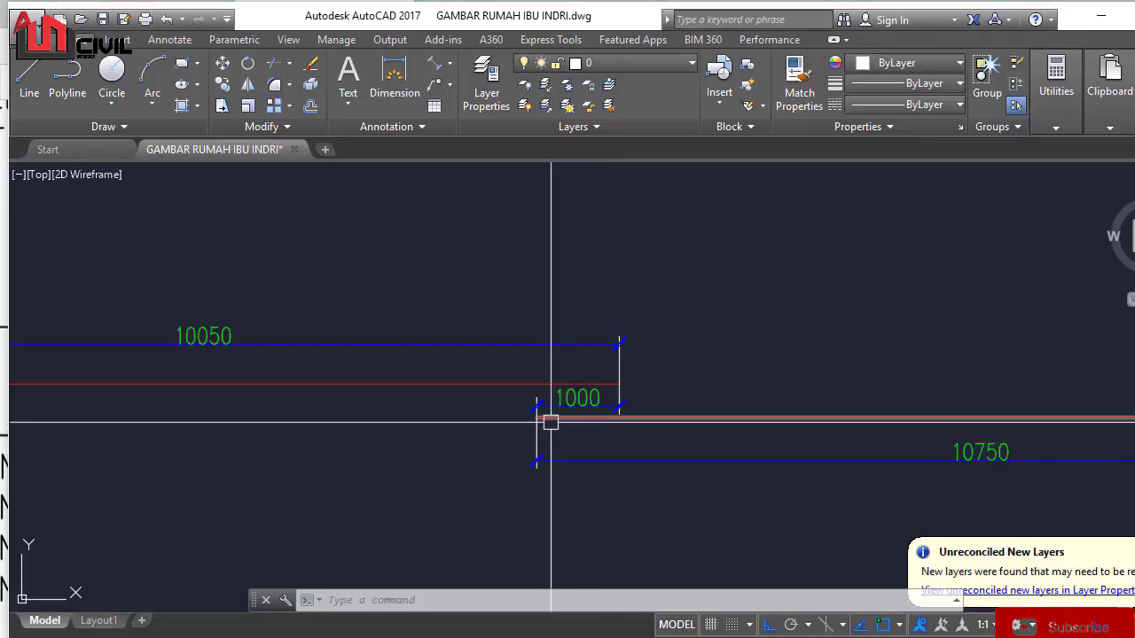
{"action": "scroll", "coordinate": [568, 418], "scroll_direction": "up", "scroll_amount": 4}
{"action": "left_click", "coordinate": [722, 416]}
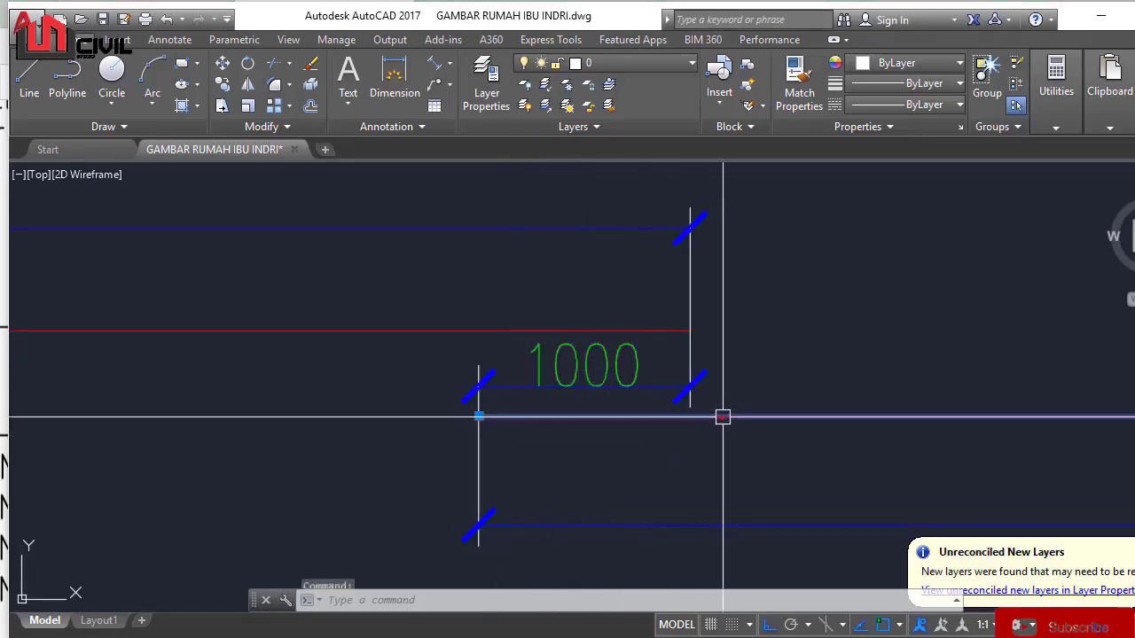
{"action": "left_click", "coordinate": [591, 331]}
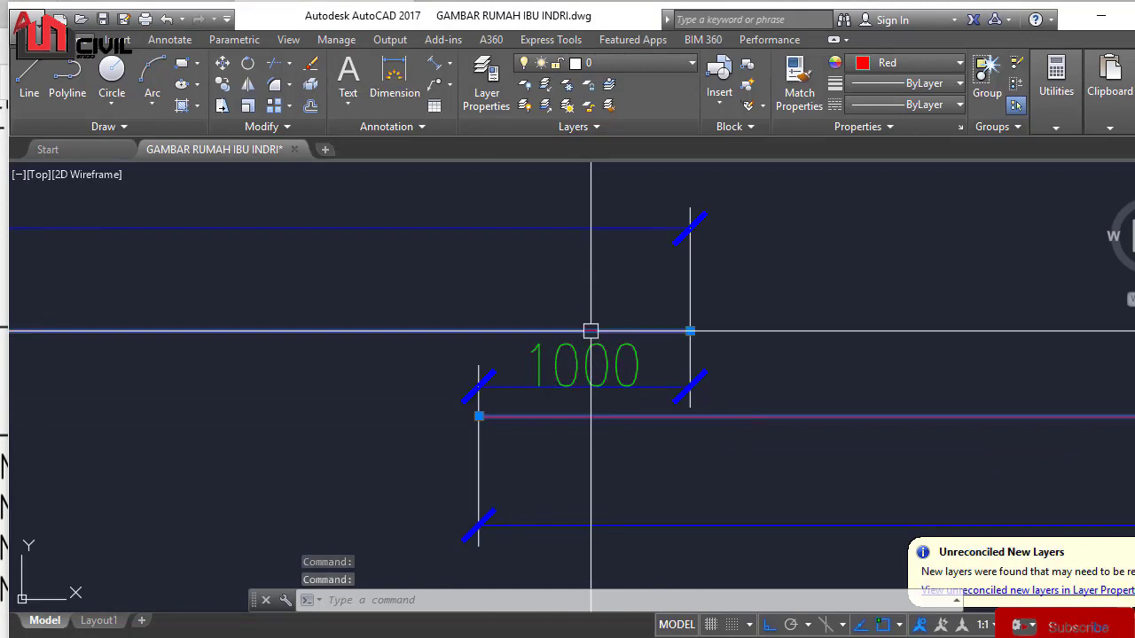
{"action": "scroll", "coordinate": [702, 249], "scroll_direction": "down", "scroll_amount": 10}
{"action": "key", "text": "Escape"}
{"action": "scroll", "coordinate": [694, 266], "scroll_direction": "up", "scroll_amount": 8}
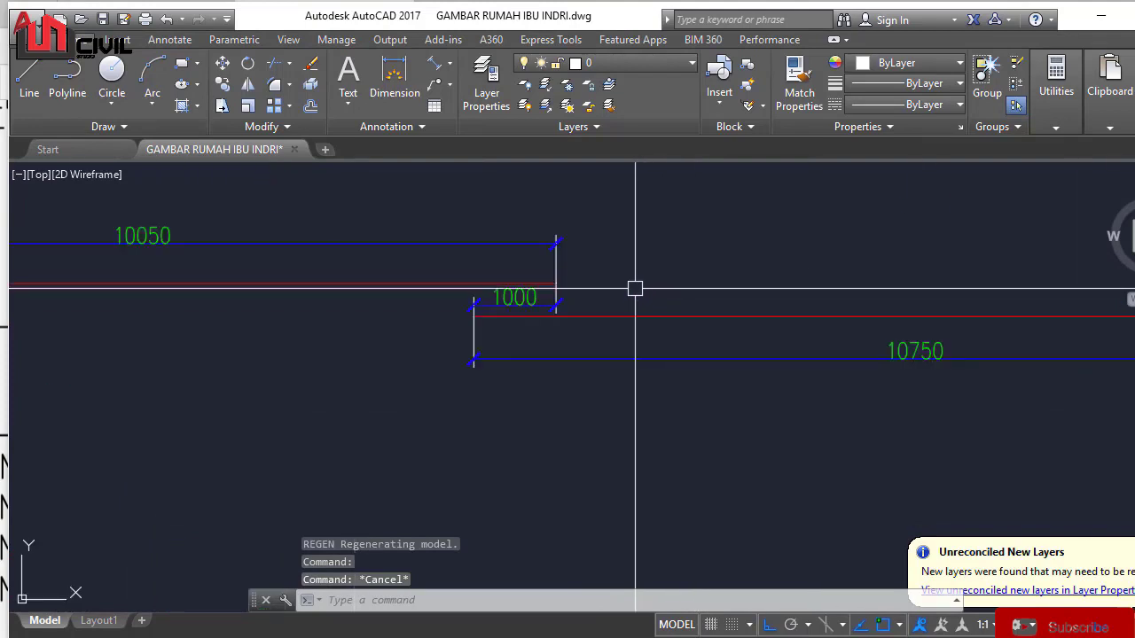
Step: Examine the second spliced bar and its short bent end against the corresponding end of the original full-length bar
{"action": "left_click", "coordinate": [600, 314]}
{"action": "scroll", "coordinate": [405, 349], "scroll_direction": "down", "scroll_amount": 4}
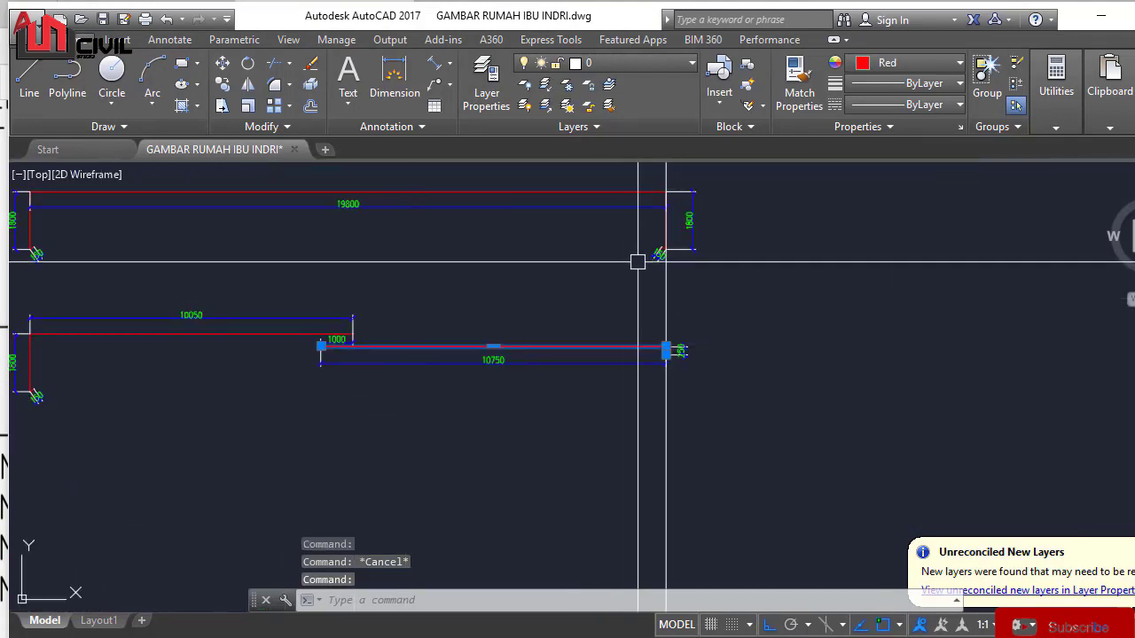
{"action": "scroll", "coordinate": [651, 354], "scroll_direction": "up", "scroll_amount": 6}
{"action": "key", "text": "Escape"}
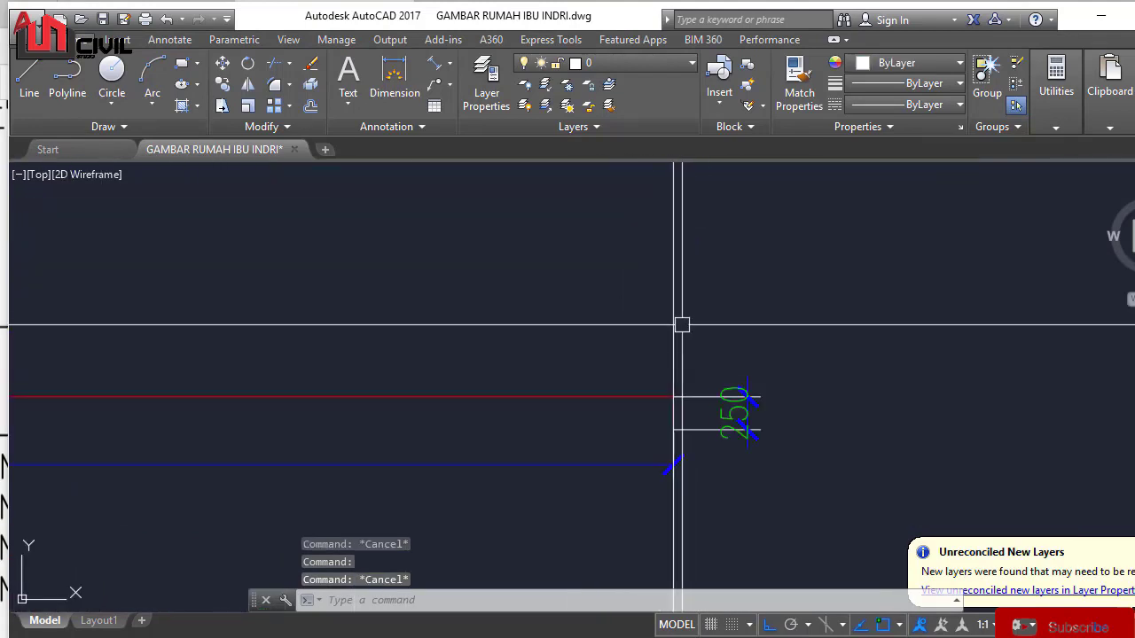
{"action": "left_click", "coordinate": [633, 398]}
{"action": "scroll", "coordinate": [655, 319], "scroll_direction": "down", "scroll_amount": 5}
{"action": "scroll", "coordinate": [654, 273], "scroll_direction": "up", "scroll_amount": 6}
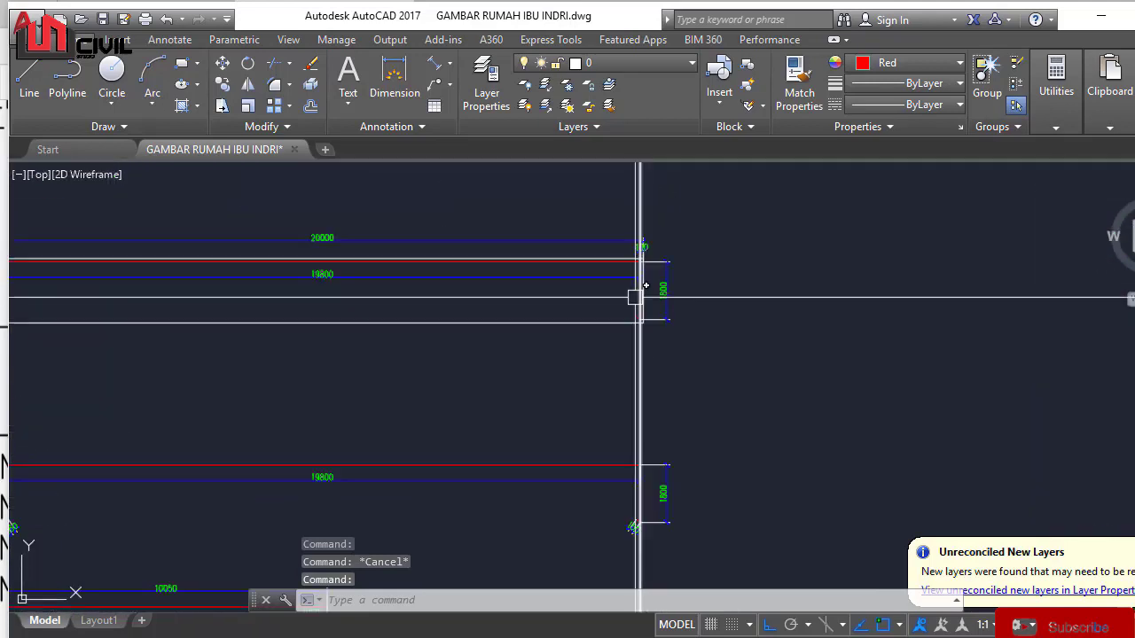
{"action": "scroll", "coordinate": [606, 317], "scroll_direction": "down", "scroll_amount": 5}
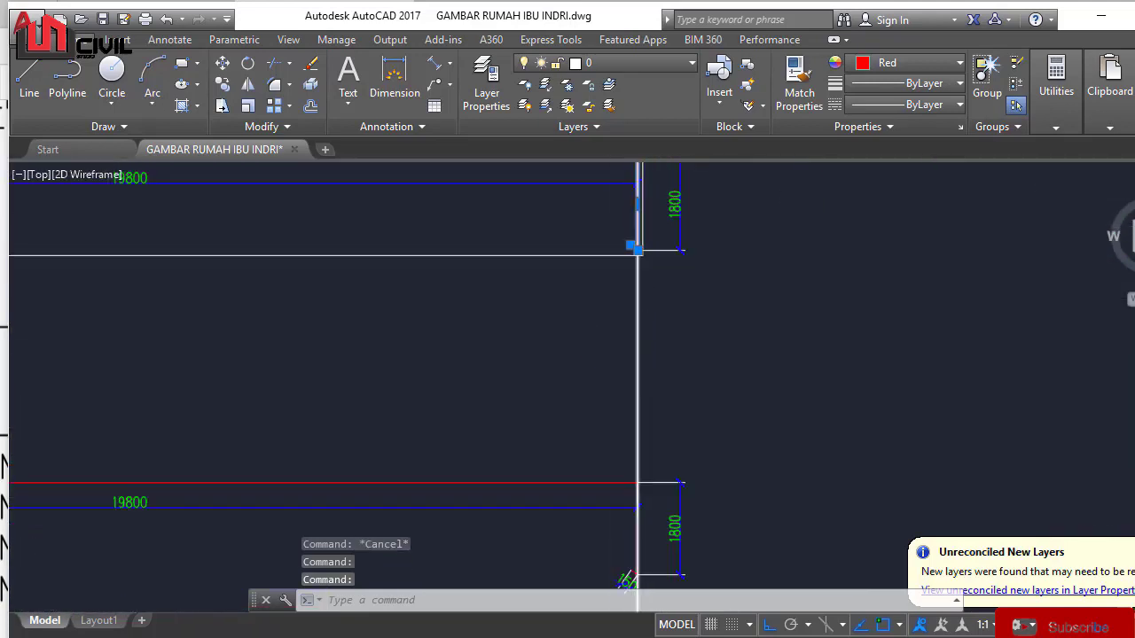
{"action": "scroll", "coordinate": [674, 403], "scroll_direction": "up", "scroll_amount": 4}
{"action": "scroll", "coordinate": [727, 260], "scroll_direction": "down", "scroll_amount": 4}
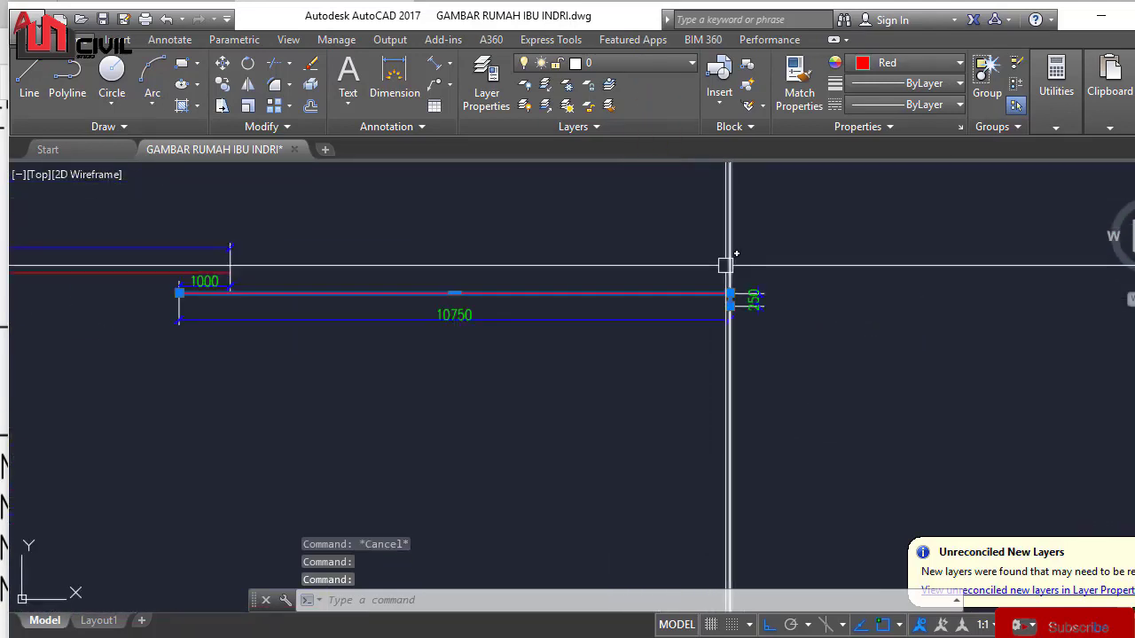
{"action": "scroll", "coordinate": [532, 293], "scroll_direction": "down", "scroll_amount": 2}
{"action": "key", "text": "Escape"}
{"action": "scroll", "coordinate": [468, 271], "scroll_direction": "up", "scroll_amount": 2}
{"action": "scroll", "coordinate": [435, 266], "scroll_direction": "down", "scroll_amount": 2}
{"action": "middle_click_drag", "start_coordinate": [417, 261], "coordinate": [684, 292]}
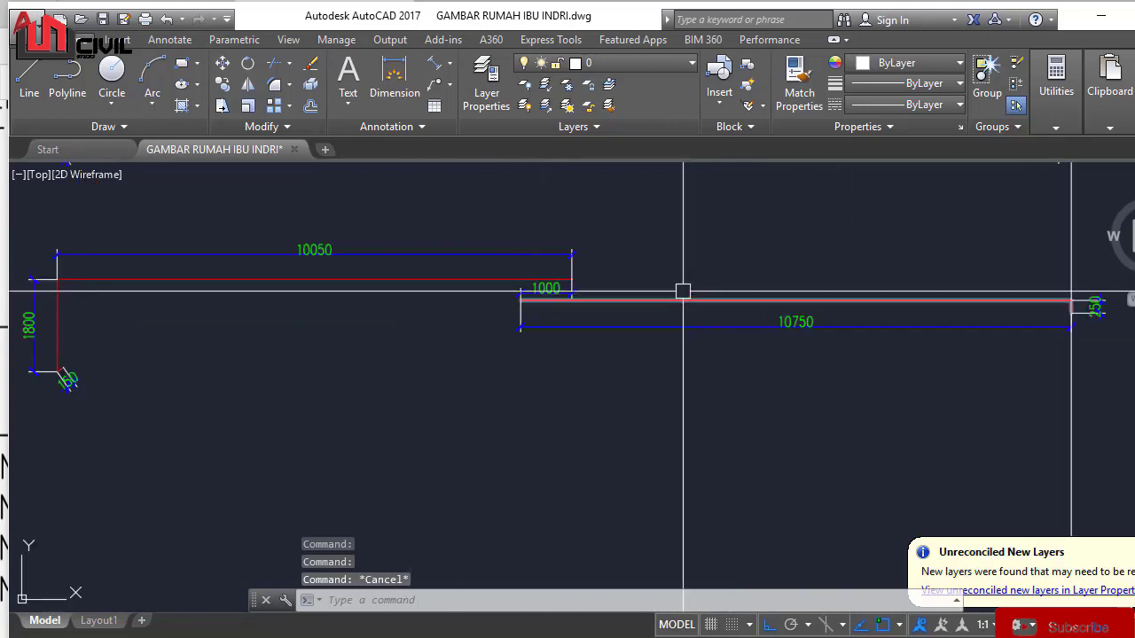
{"action": "middle_click_drag", "start_coordinate": [573, 258], "coordinate": [452, 355]}
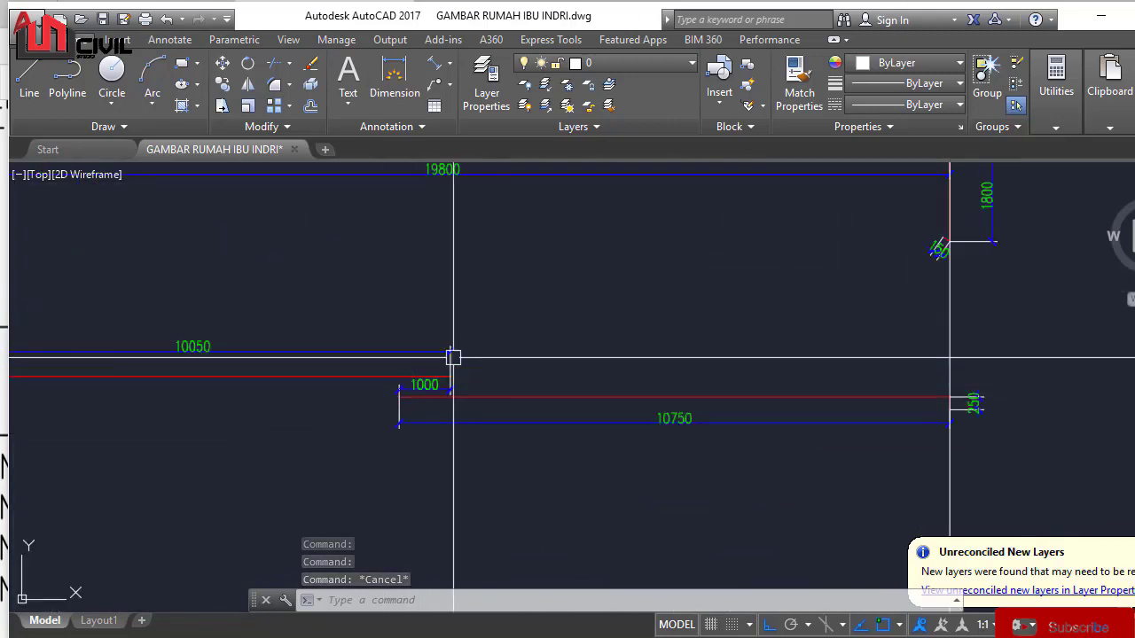
Step: Read the original bar's straight length in the drawing and enter 19800 in Calculator as the start of a subtraction
{"action": "left_click", "coordinate": [657, 637]}
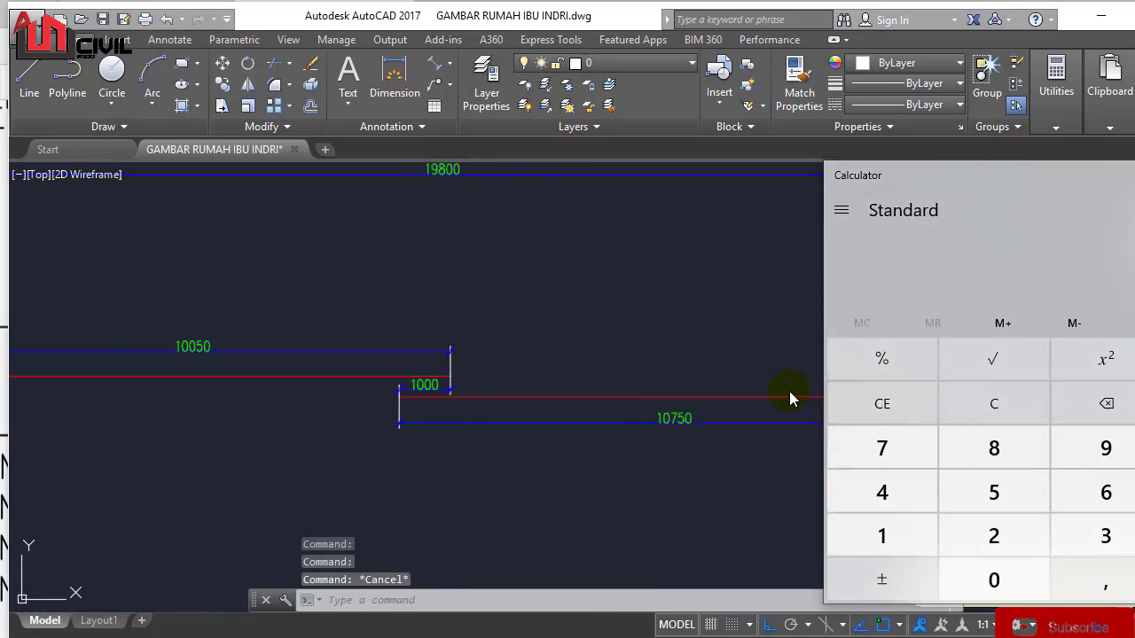
{"action": "scroll", "coordinate": [572, 398], "scroll_direction": "down", "scroll_amount": 7}
{"action": "left_click", "coordinate": [533, 313]}
{"action": "scroll", "coordinate": [559, 310], "scroll_direction": "up", "scroll_amount": 6}
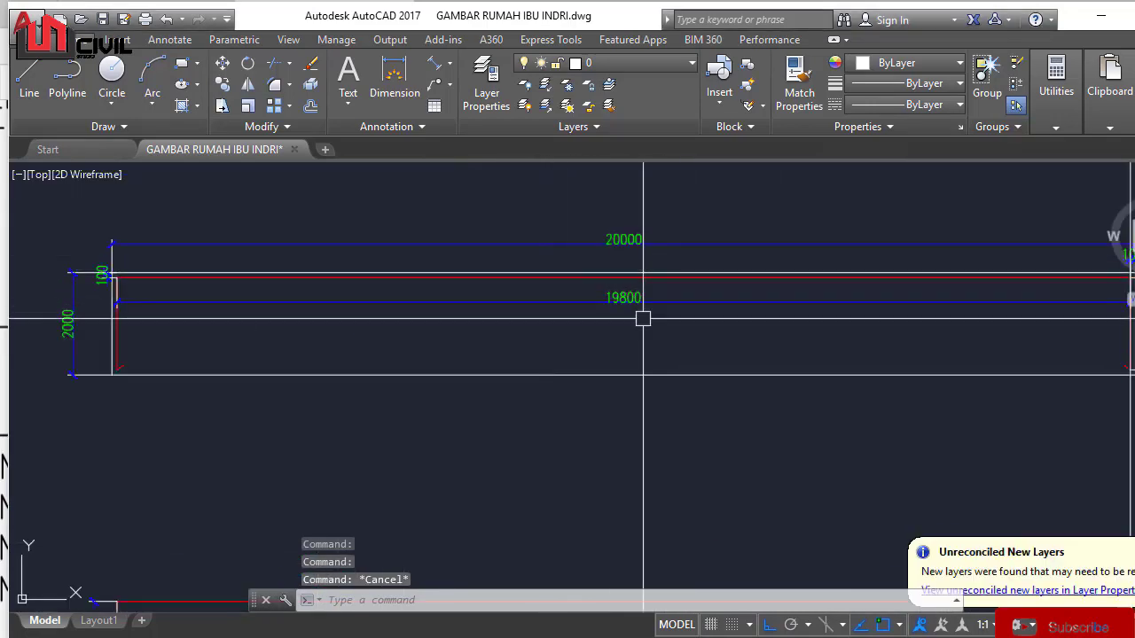
{"action": "scroll", "coordinate": [623, 375], "scroll_direction": "down", "scroll_amount": 4}
{"action": "left_click", "coordinate": [654, 637]}
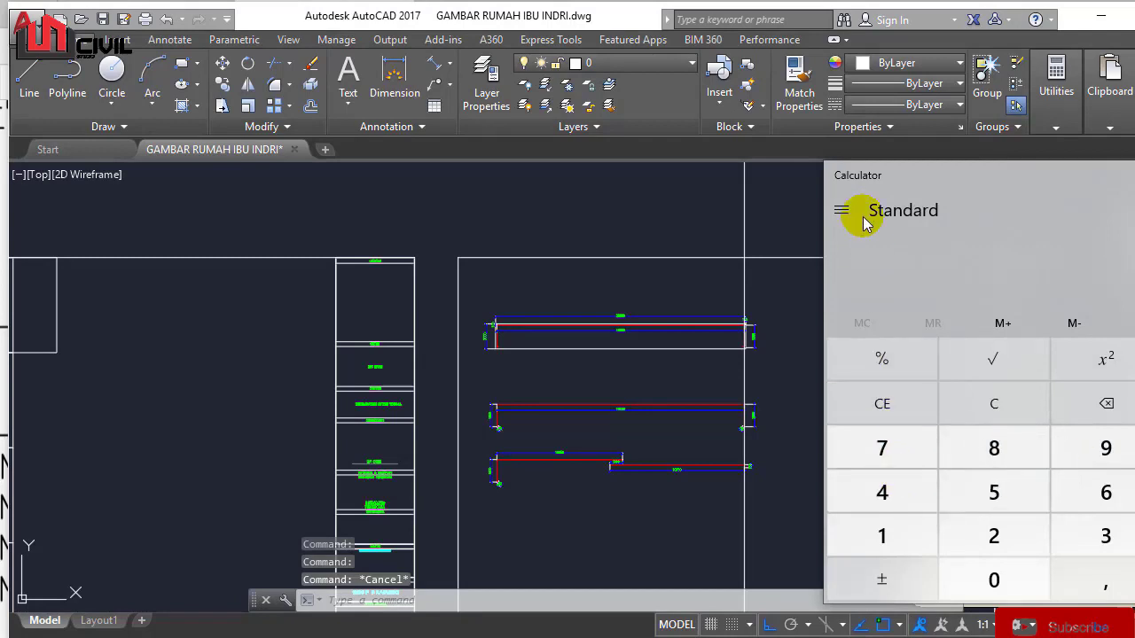
{"action": "left_click_drag", "start_coordinate": [857, 177], "coordinate": [557, 178]}
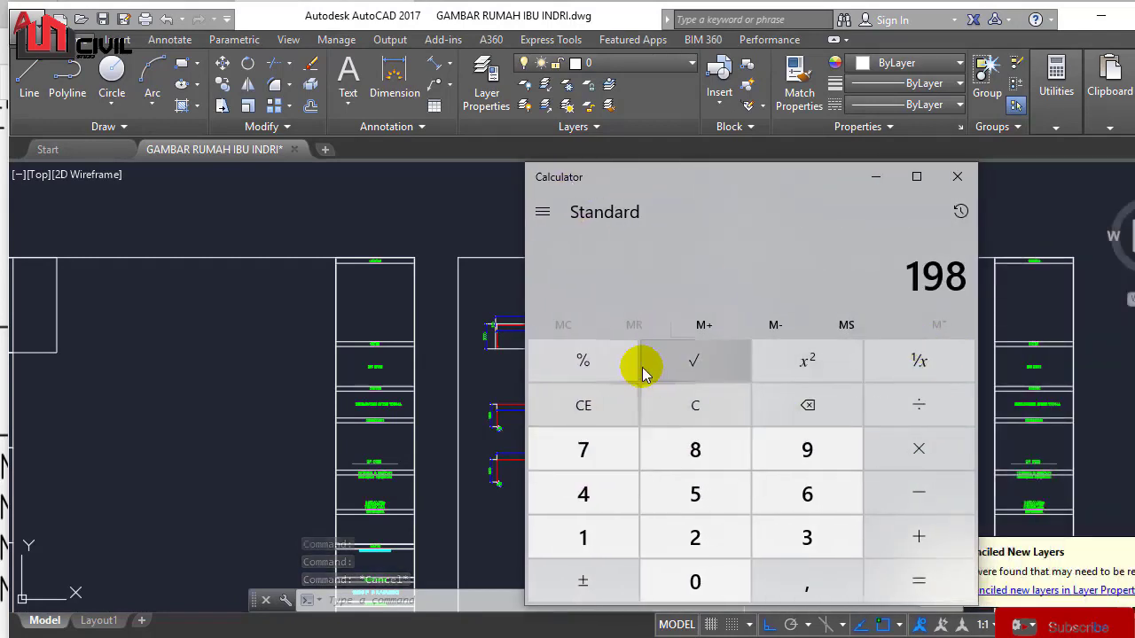
{"action": "left_click", "coordinate": [599, 415]}
{"action": "left_click", "coordinate": [608, 543]}
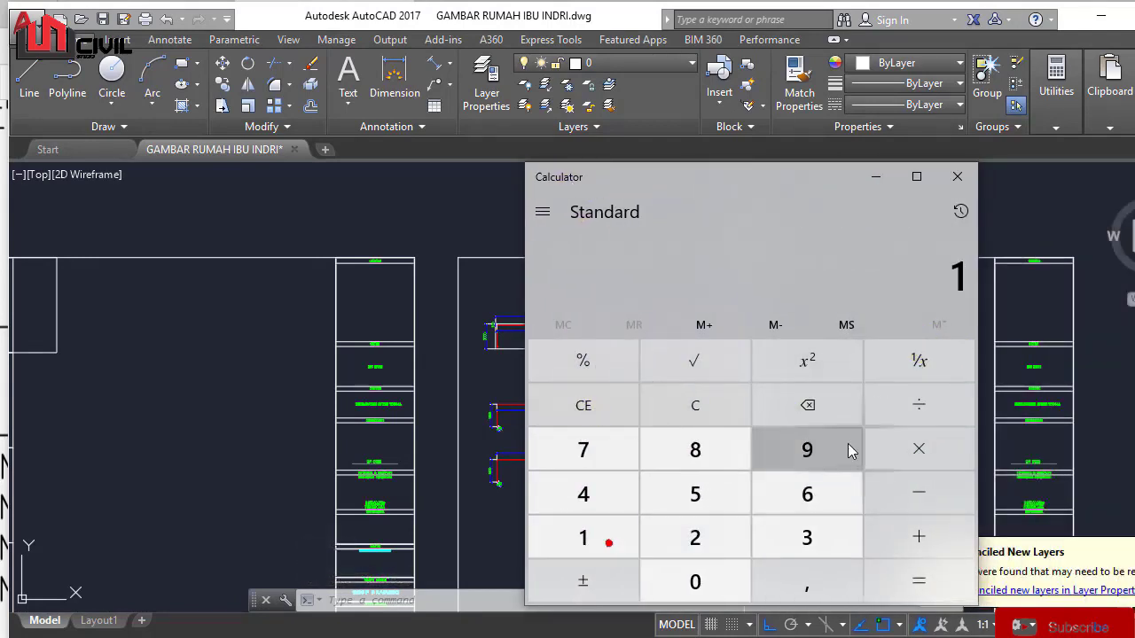
{"action": "left_click", "coordinate": [695, 450]}
{"action": "double_click", "coordinate": [717, 586]}
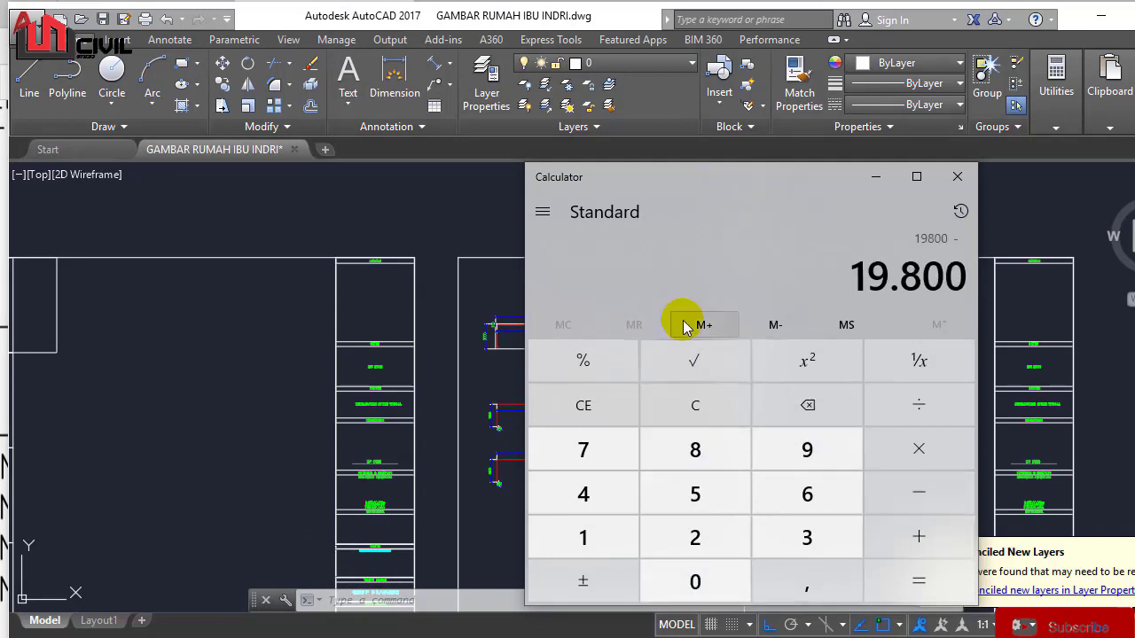
Step: Subtract the first spliced piece's straight length, 10050, from 19800 in Calculator
{"action": "left_click_drag", "start_coordinate": [674, 195], "coordinate": [826, 370]}
{"action": "scroll", "coordinate": [558, 466], "scroll_direction": "up", "scroll_amount": 4}
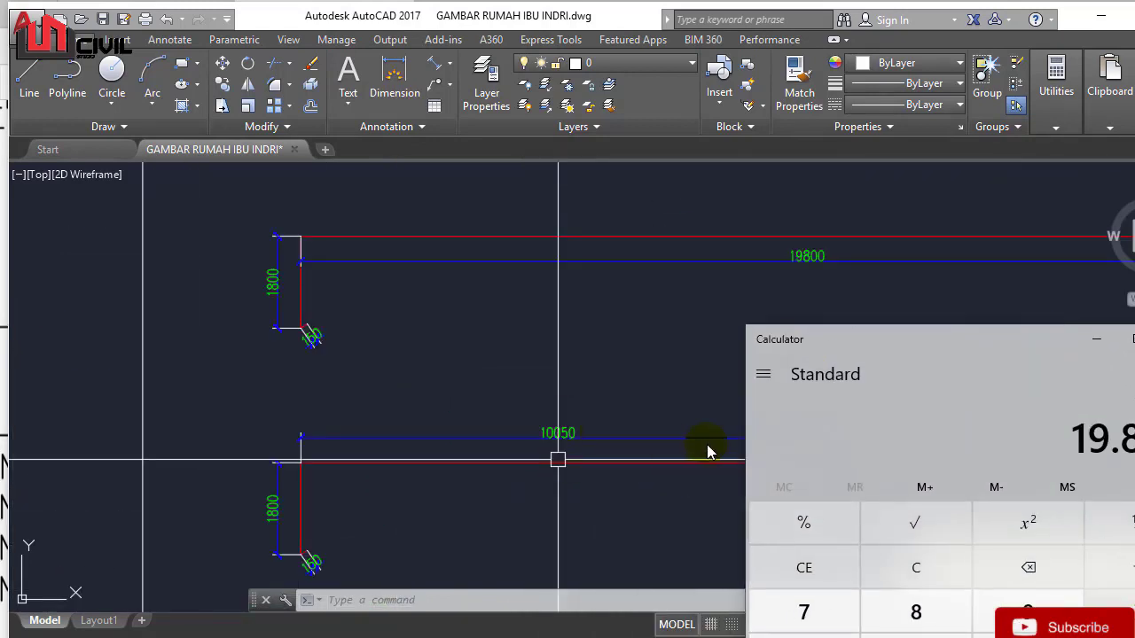
{"action": "left_click_drag", "start_coordinate": [909, 349], "coordinate": [622, 219]}
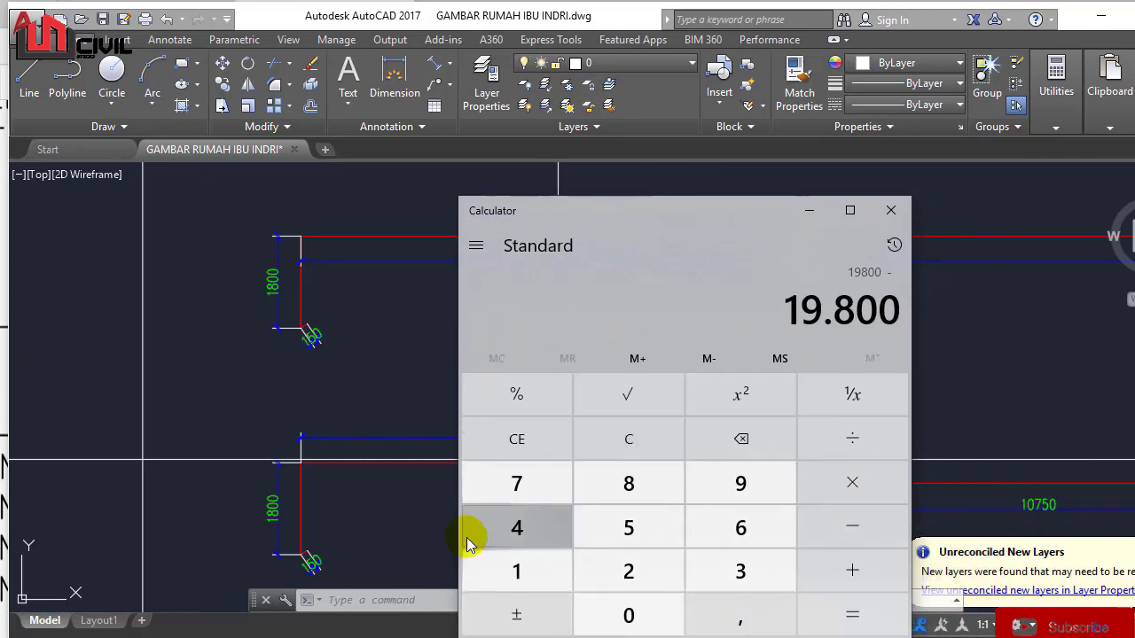
{"action": "key", "text": "minus"}
{"action": "left_click", "coordinate": [516, 572]}
{"action": "left_click", "coordinate": [630, 621]}
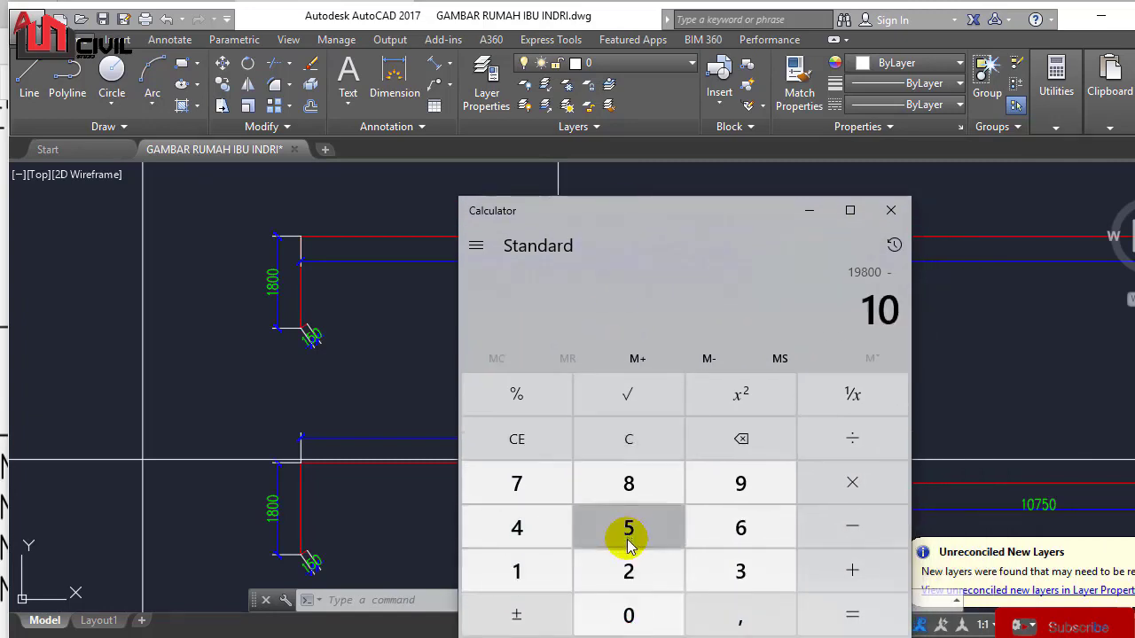
{"action": "left_click", "coordinate": [626, 616]}
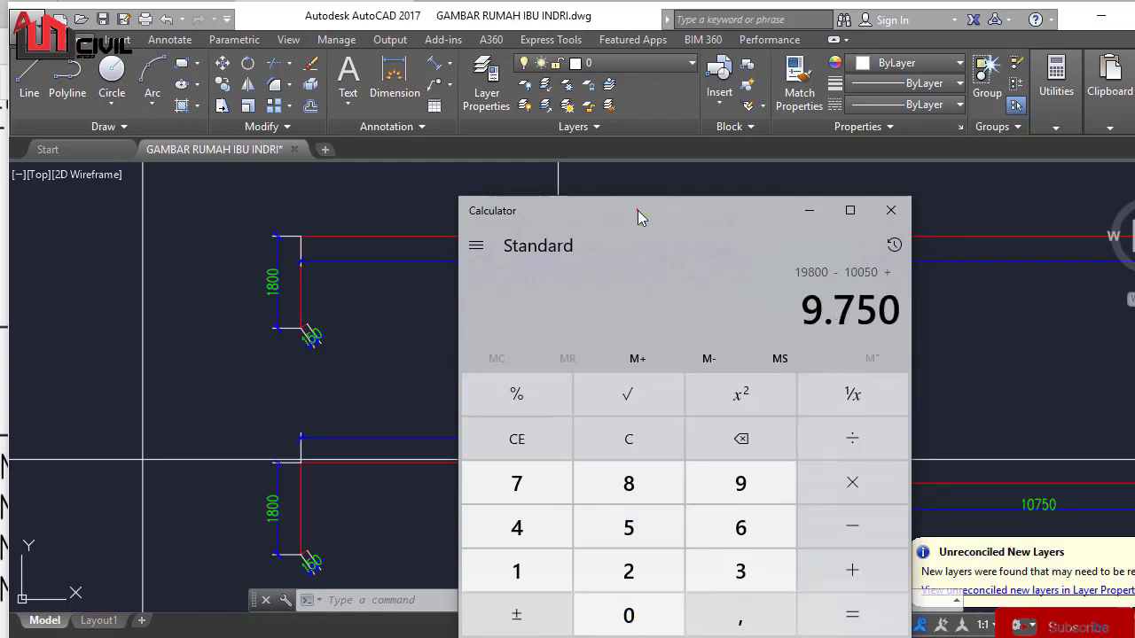
Step: Check the lap dimension in the drawing and add 1000 to the calculated difference to get the second piece's length
{"action": "left_click_drag", "start_coordinate": [638, 210], "coordinate": [1019, 324]}
{"action": "scroll", "coordinate": [658, 441], "scroll_direction": "down", "scroll_amount": 2}
{"action": "left_click", "coordinate": [721, 453]}
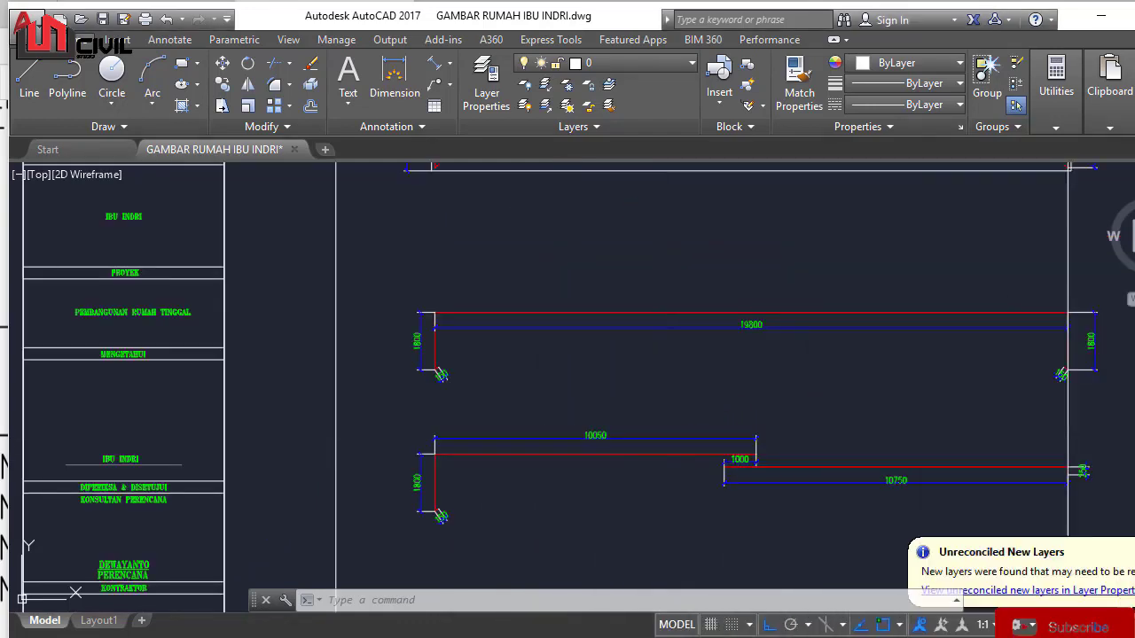
{"action": "scroll", "coordinate": [764, 450], "scroll_direction": "up", "scroll_amount": 4}
{"action": "key", "text": "alt+Tab"}
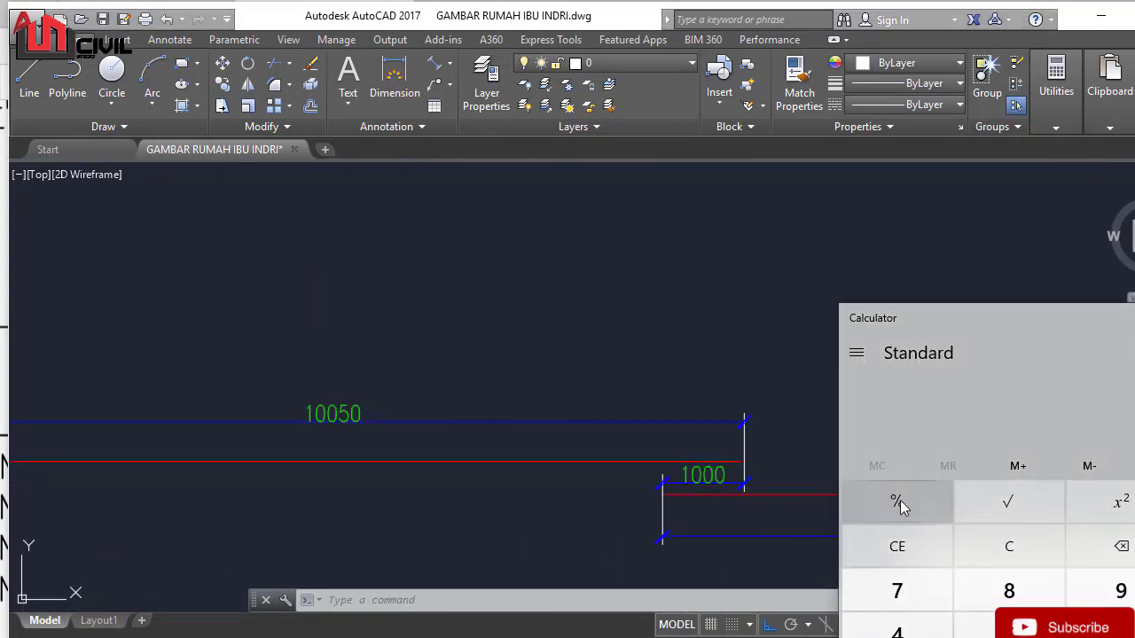
{"action": "left_click_drag", "start_coordinate": [903, 322], "coordinate": [468, 115]}
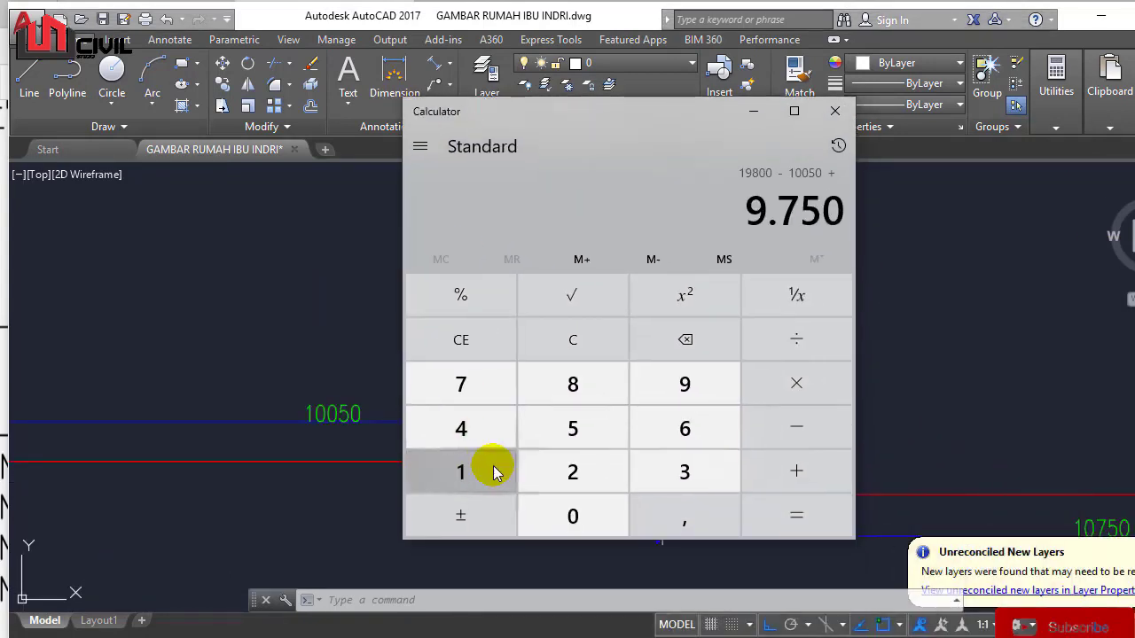
{"action": "left_click", "coordinate": [566, 507]}
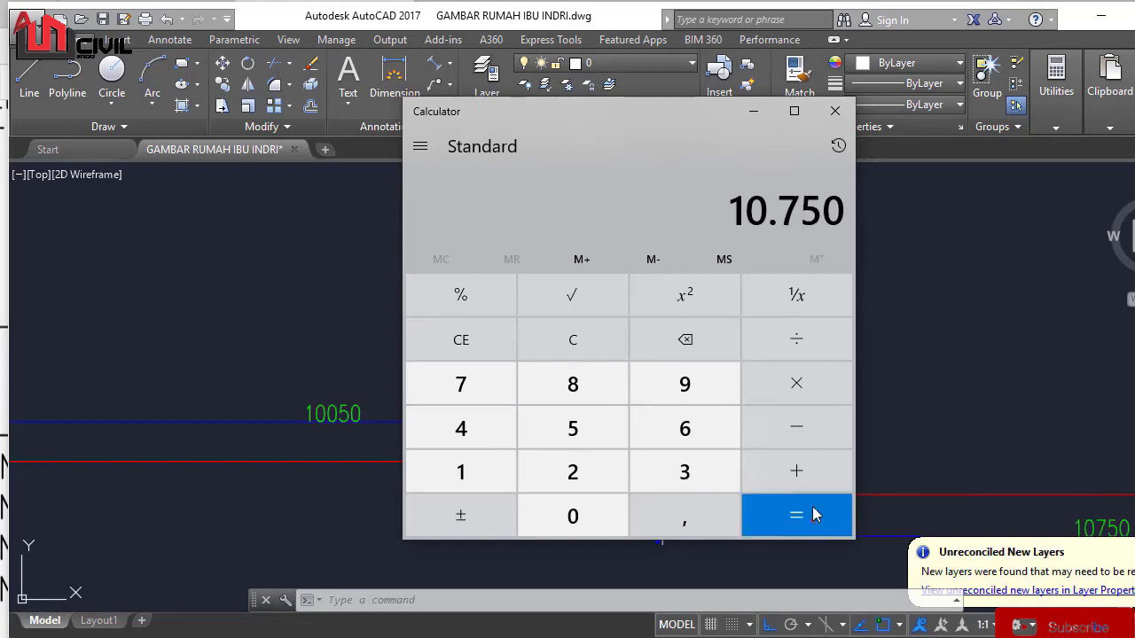
Step: Compare the Calculator result with the second spliced bar's length dimension in the drawing
{"action": "left_click", "coordinate": [753, 112]}
{"action": "scroll", "coordinate": [620, 408], "scroll_direction": "down", "scroll_amount": 4}
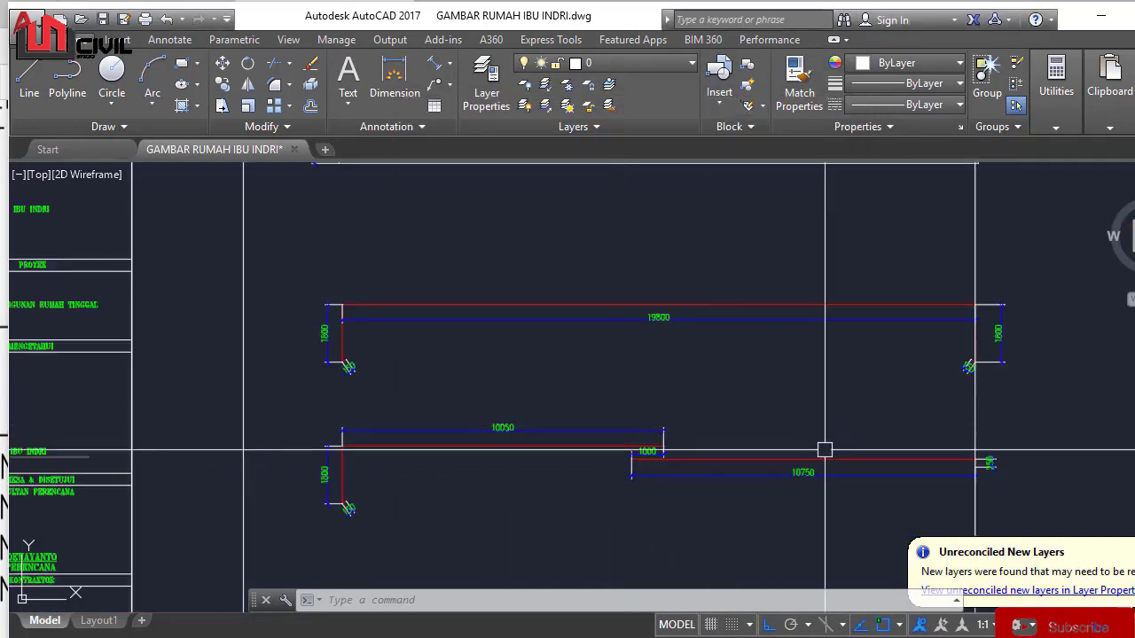
{"action": "scroll", "coordinate": [798, 448], "scroll_direction": "up", "scroll_amount": 2}
{"action": "left_click", "coordinate": [667, 637]}
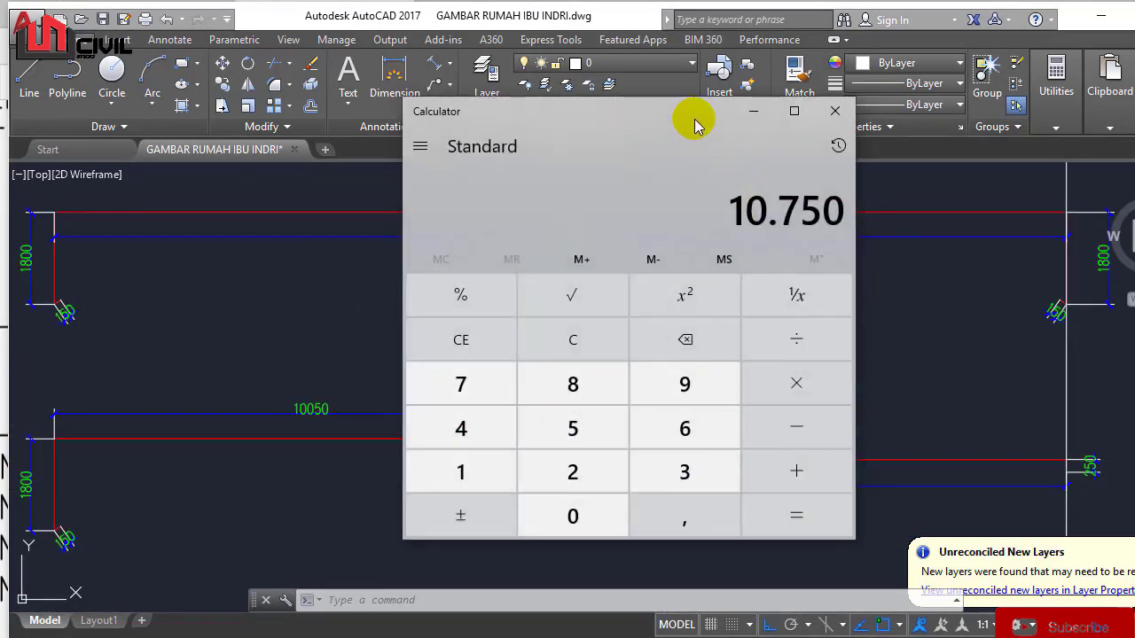
{"action": "left_click", "coordinate": [746, 116]}
{"action": "middle_click_drag", "start_coordinate": [801, 446], "coordinate": [552, 431]}
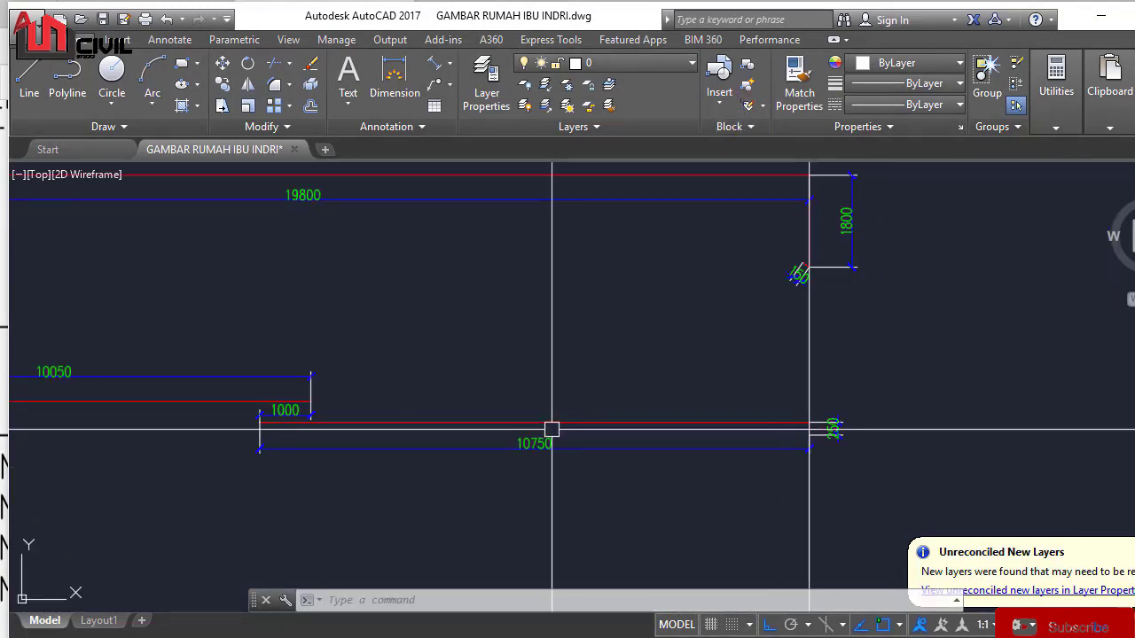
Step: Examine the second spliced bar's straight length dimension and the short dimensioned leg at its bent end
{"action": "scroll", "coordinate": [690, 435], "scroll_direction": "down", "scroll_amount": 2}
{"action": "scroll", "coordinate": [686, 361], "scroll_direction": "up", "scroll_amount": 3}
{"action": "scroll", "coordinate": [892, 393], "scroll_direction": "up", "scroll_amount": 2}
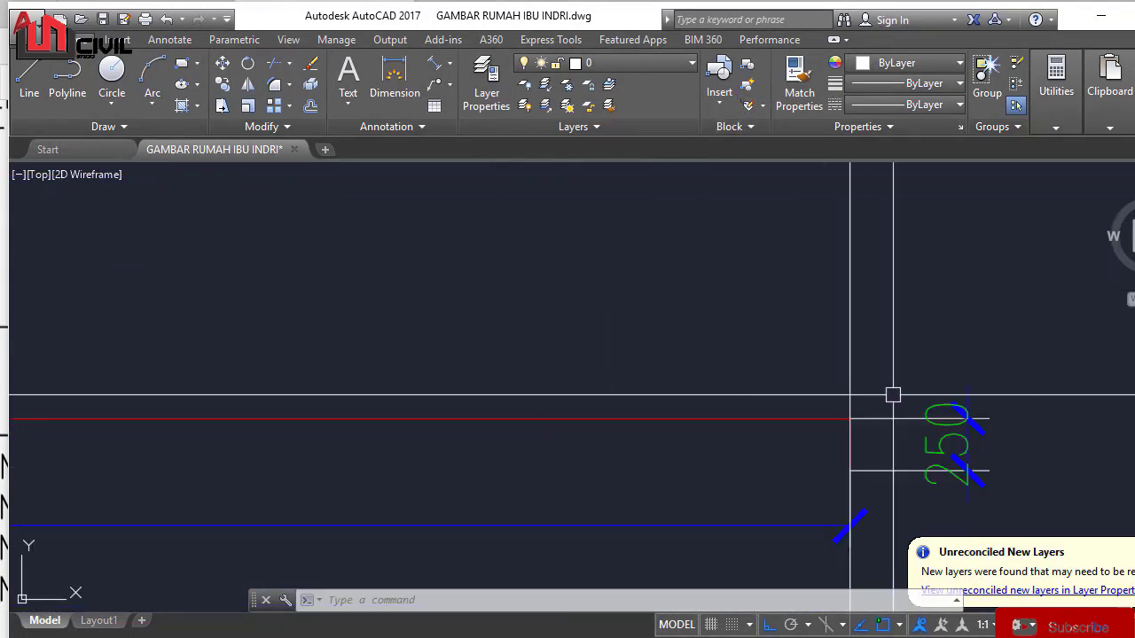
{"action": "scroll", "coordinate": [677, 364], "scroll_direction": "down", "scroll_amount": 3}
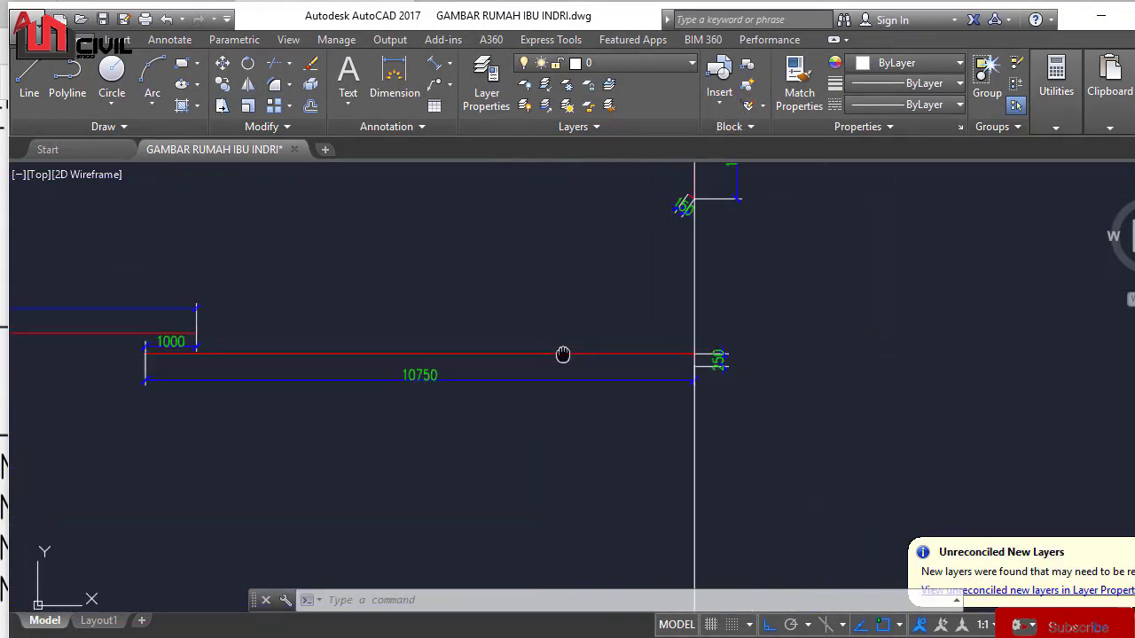
{"action": "scroll", "coordinate": [562, 423], "scroll_direction": "up", "scroll_amount": 2}
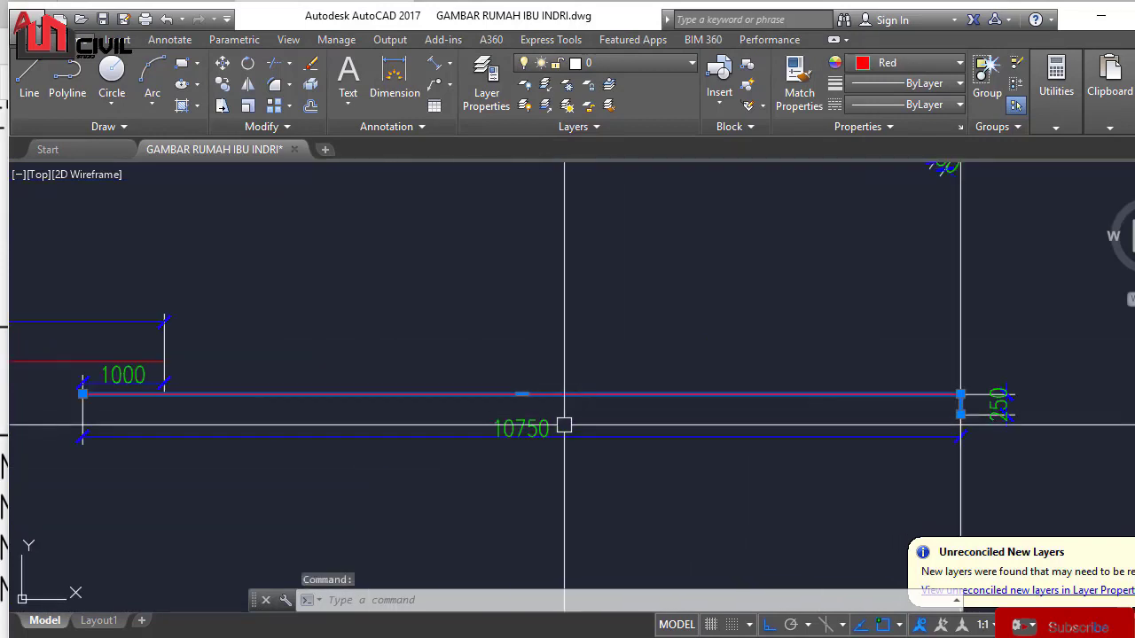
{"action": "key", "text": "Escape"}
{"action": "key", "text": "Escape"}
{"action": "scroll", "coordinate": [530, 436], "scroll_direction": "up", "scroll_amount": 4}
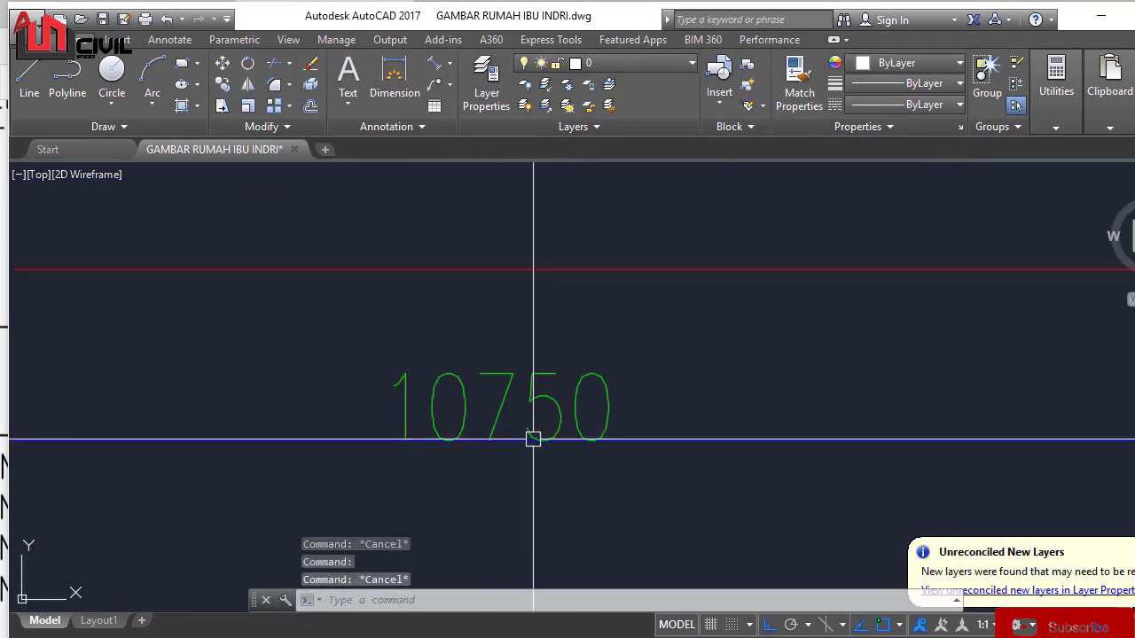
{"action": "scroll", "coordinate": [502, 411], "scroll_direction": "down", "scroll_amount": 2}
{"action": "scroll", "coordinate": [466, 402], "scroll_direction": "down", "scroll_amount": 5}
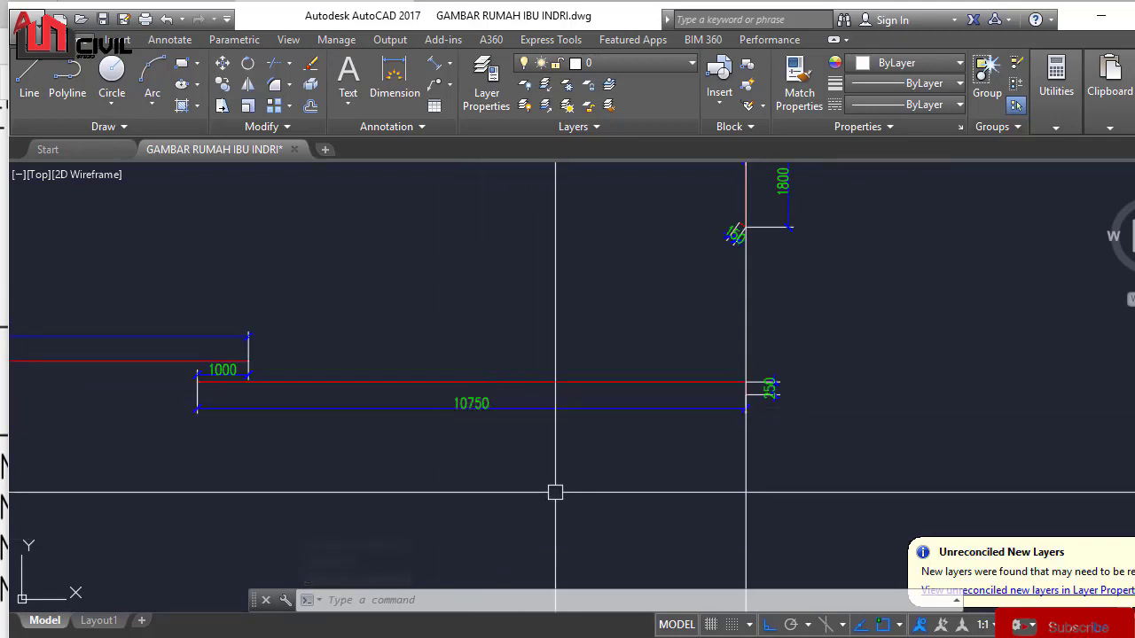
{"action": "scroll", "coordinate": [764, 407], "scroll_direction": "up", "scroll_amount": 2}
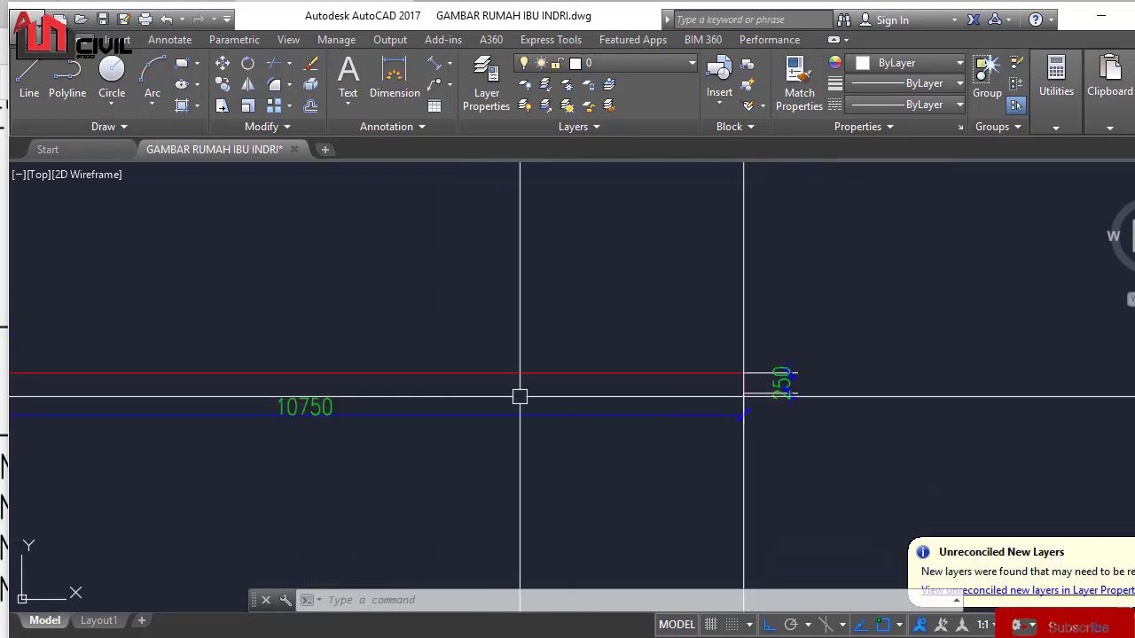
{"action": "scroll", "coordinate": [771, 395], "scroll_direction": "up", "scroll_amount": 5}
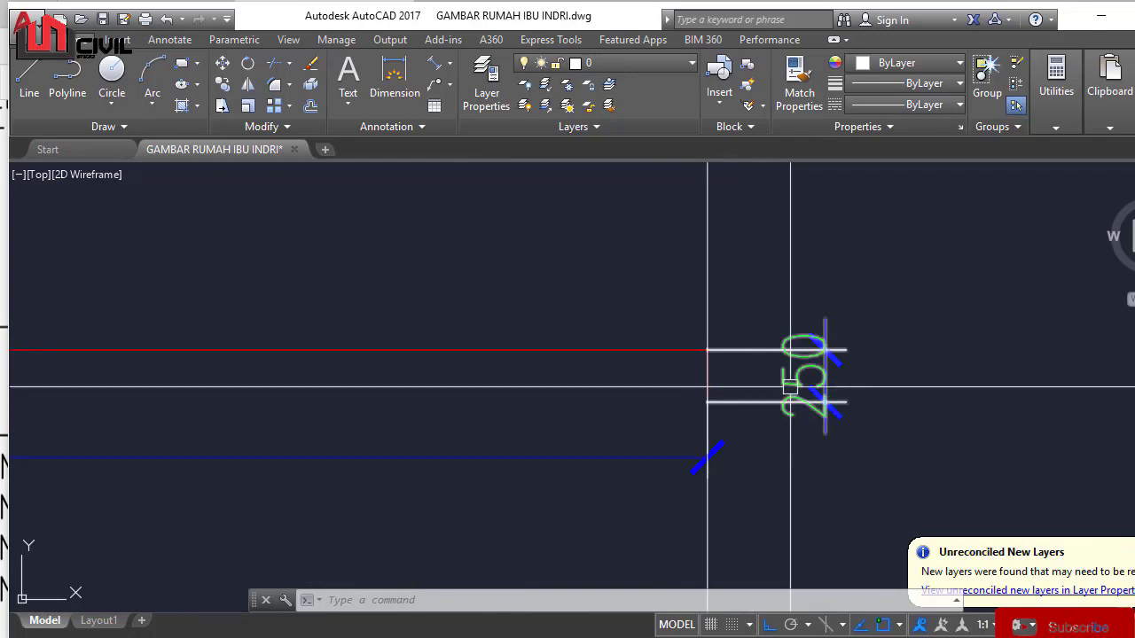
Step: Subtract the second spliced piece's straight length, 10750, from 12000 in Calculator, and return to the drawing
{"action": "scroll", "coordinate": [741, 406], "scroll_direction": "down", "scroll_amount": 2}
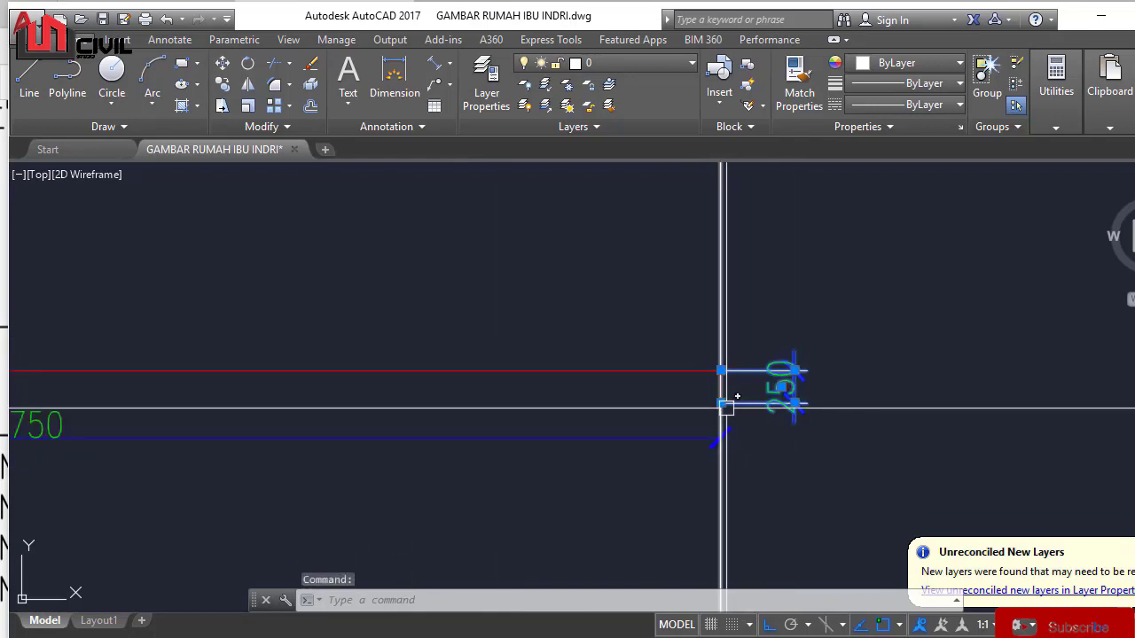
{"action": "key", "text": "alt+Tab"}
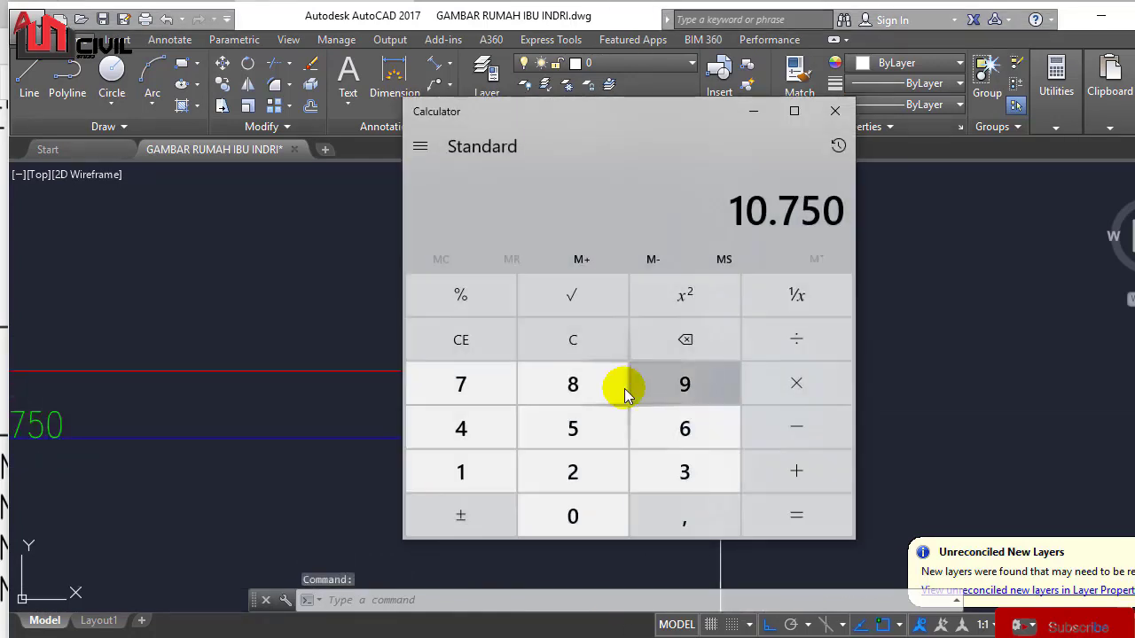
{"action": "left_click", "coordinate": [494, 477]}
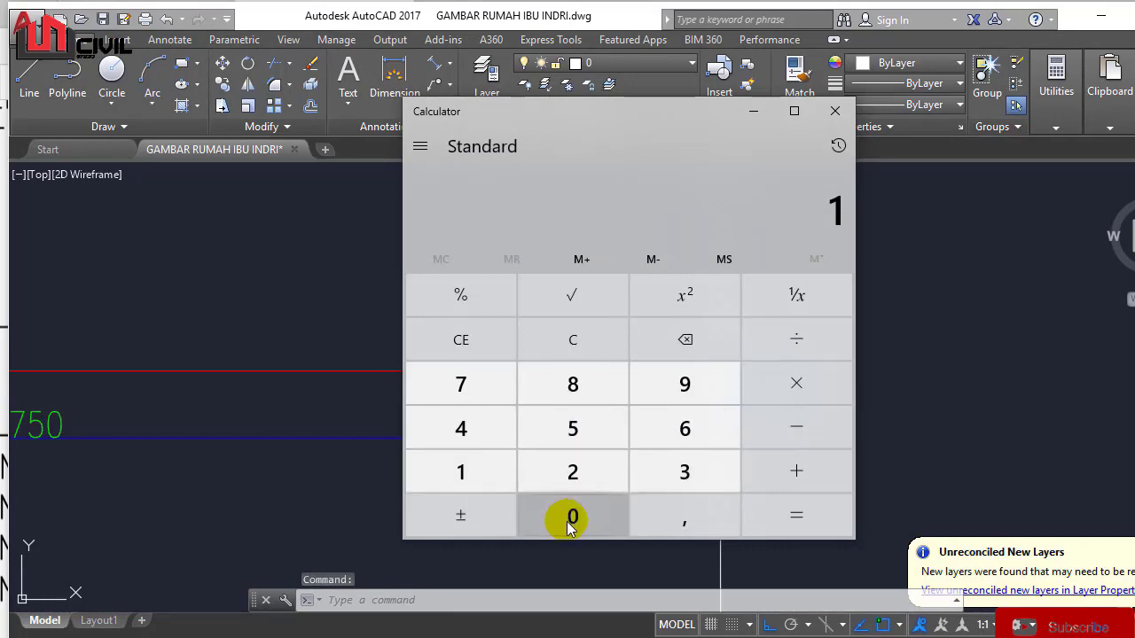
{"action": "left_click", "coordinate": [600, 486]}
{"action": "left_click", "coordinate": [585, 526]}
{"action": "double_click", "coordinate": [585, 526]}
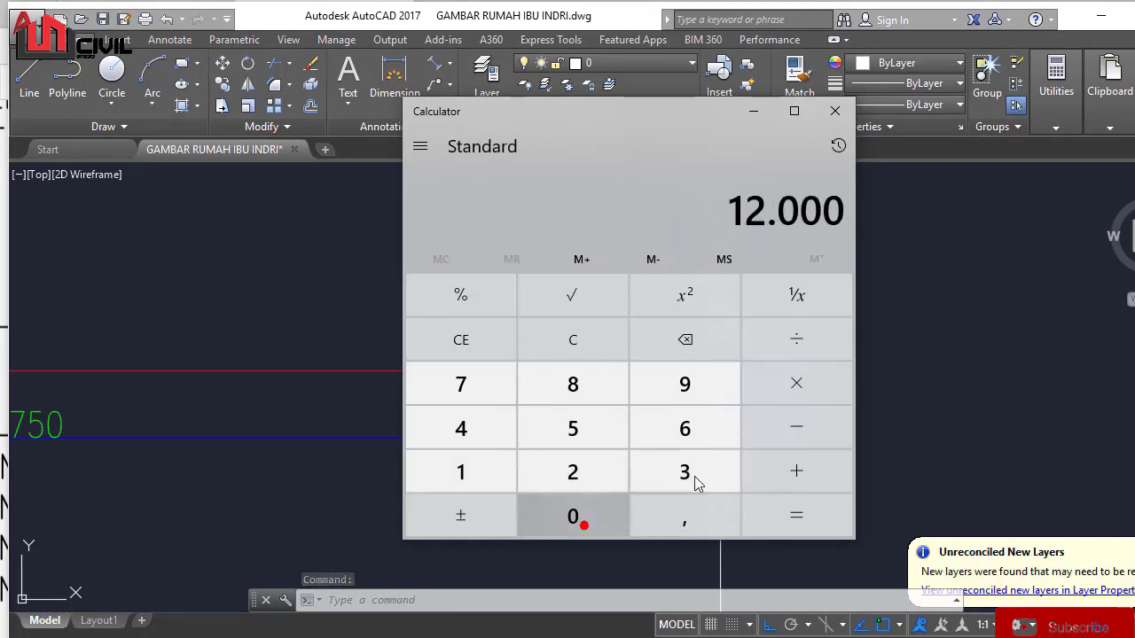
{"action": "left_click", "coordinate": [770, 431]}
{"action": "left_click", "coordinate": [459, 473]}
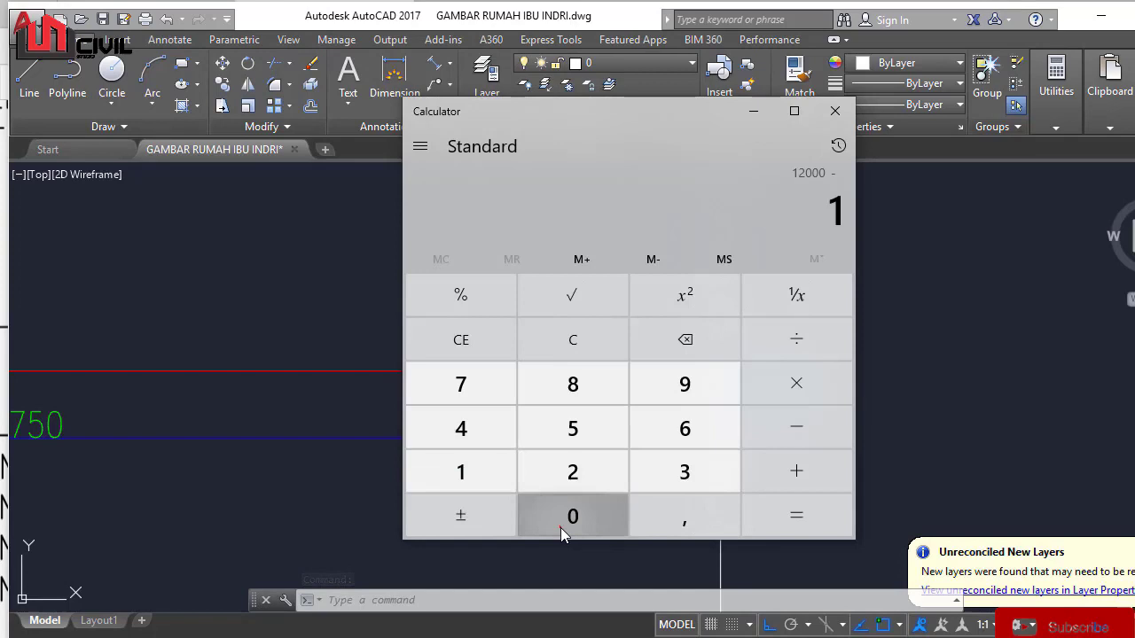
{"action": "left_click", "coordinate": [468, 381]}
{"action": "left_click", "coordinate": [619, 445]}
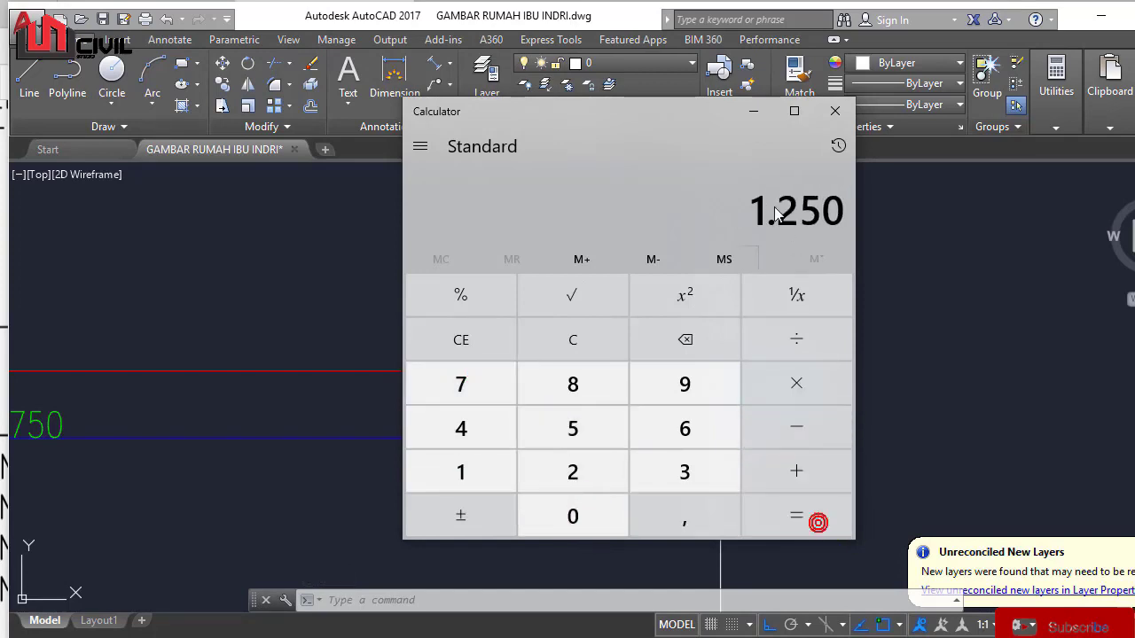
{"action": "left_click", "coordinate": [754, 117]}
Step: Draw a horizontal construction line through the straight run of the second spliced bar
{"action": "scroll", "coordinate": [717, 352], "scroll_direction": "down", "scroll_amount": 4}
{"action": "scroll", "coordinate": [758, 331], "scroll_direction": "up", "scroll_amount": 6}
{"action": "key", "text": "Escape"}
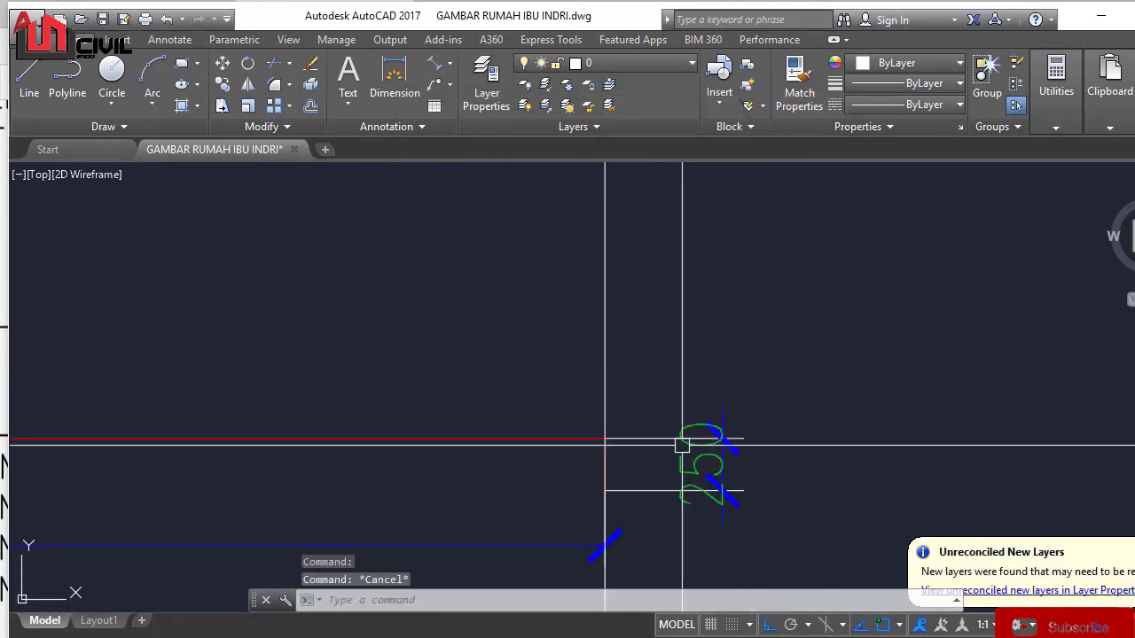
{"action": "mouse_move", "coordinate": [683, 443]}
{"action": "middle_mouse_down"}
{"action": "mouse_move", "coordinate": [740, 235]}
{"action": "mouse_move", "coordinate": [720, 338]}
{"action": "middle_mouse_up"}
{"action": "scroll", "coordinate": [712, 269], "scroll_direction": "down", "scroll_amount": 2}
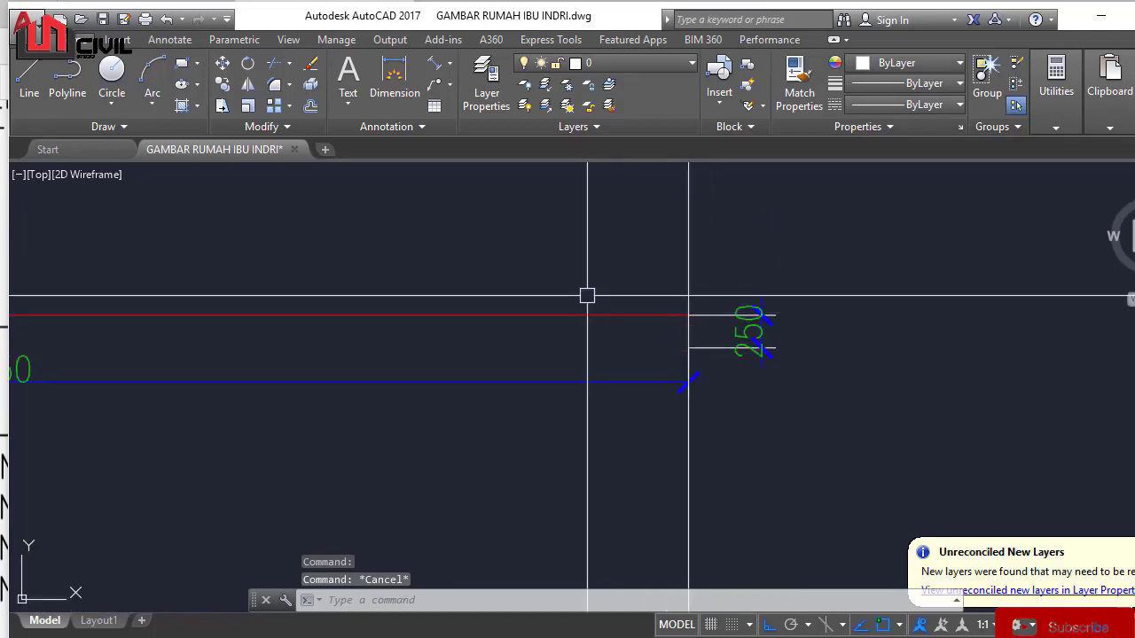
{"action": "type", "text": "l"}
{"action": "key", "text": "Return"}
{"action": "type", "text": "h"}
{"action": "key", "text": "Return"}
{"action": "left_click", "coordinate": [568, 315]}
{"action": "key", "text": "Escape"}
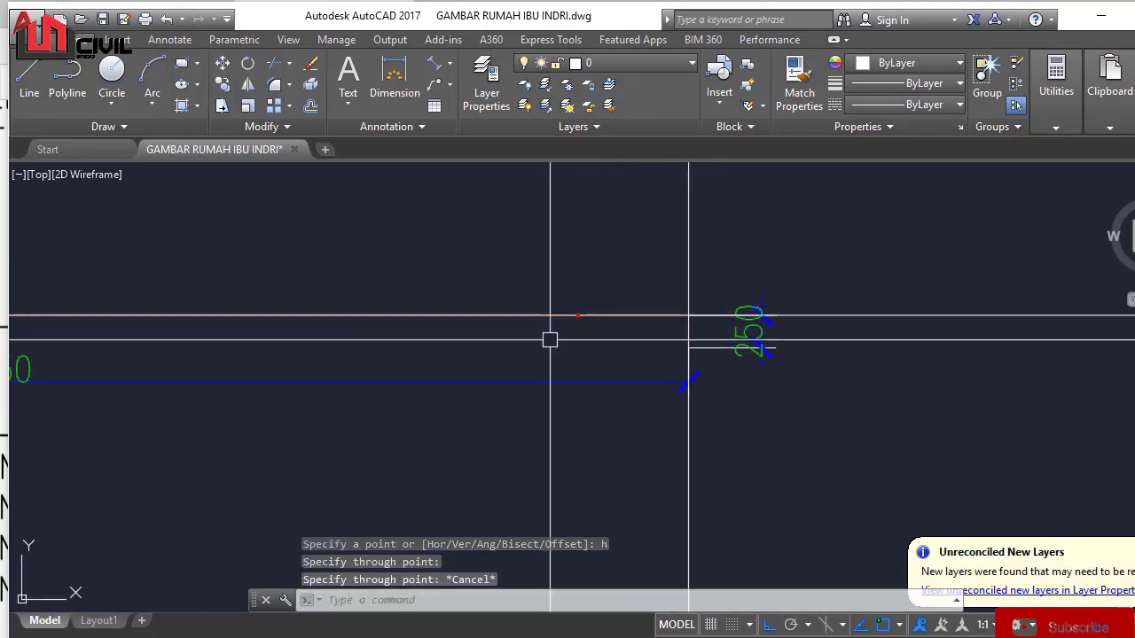
Step: Offset the horizontal construction line 1250 below the second spliced bar
{"action": "type", "text": "o"}
{"action": "key", "text": "Return"}
{"action": "type", "text": "1250"}
{"action": "key", "text": "Return"}
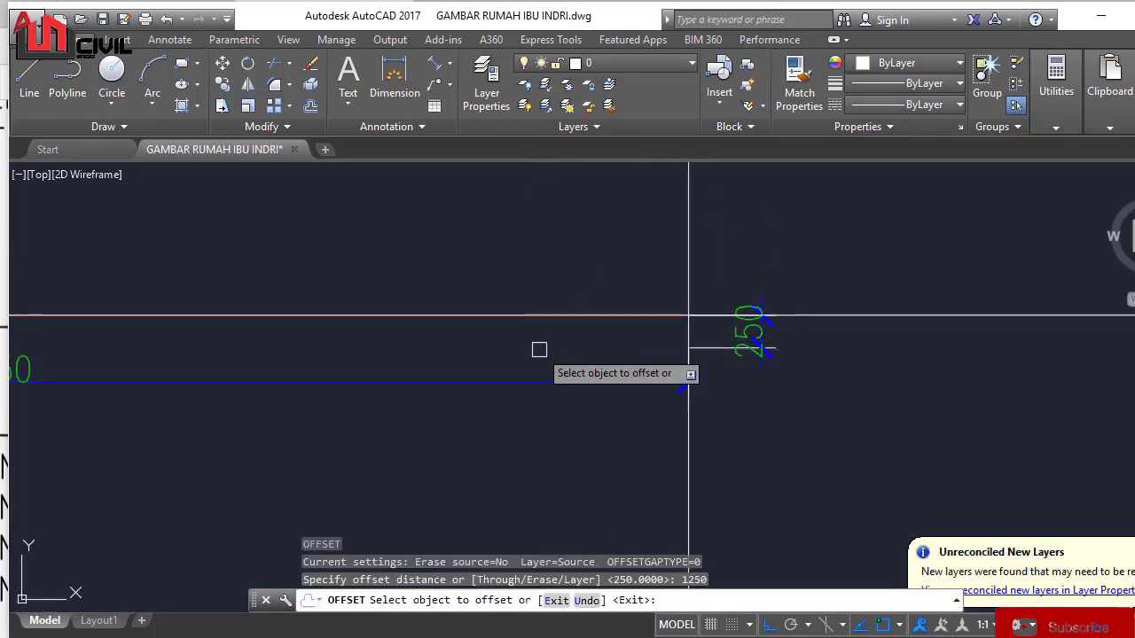
{"action": "scroll", "coordinate": [889, 370], "scroll_direction": "down", "scroll_amount": 6}
{"action": "left_click", "coordinate": [925, 360]}
{"action": "left_click", "coordinate": [919, 411]}
{"action": "key", "text": "Return"}
{"action": "scroll", "coordinate": [895, 379], "scroll_direction": "up", "scroll_amount": 4}
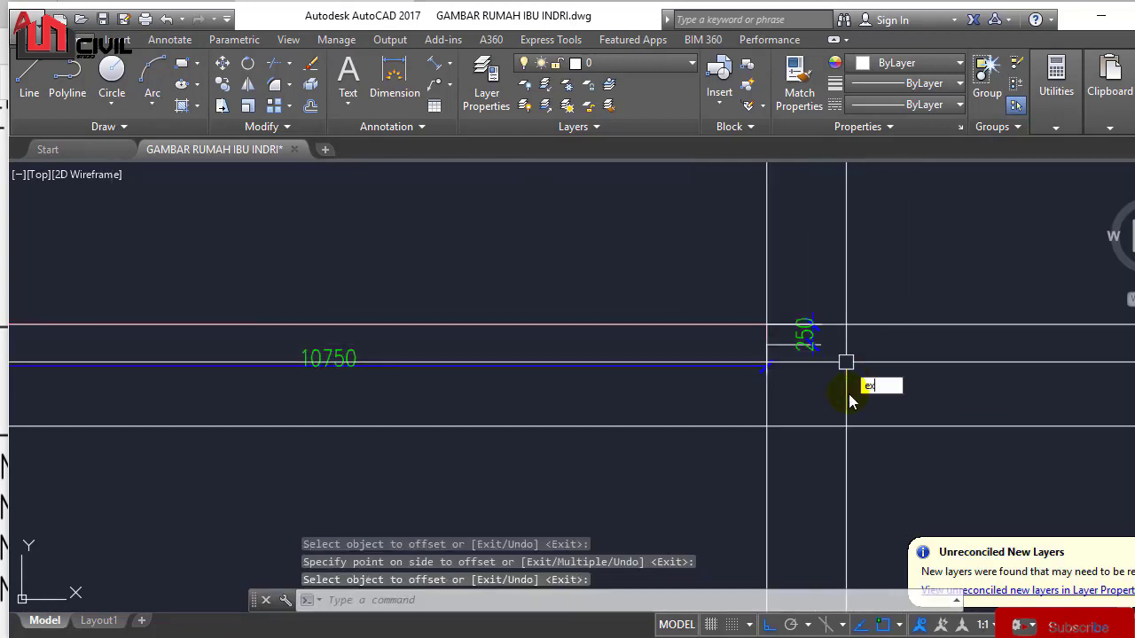
Step: Try to extend the second bar's bent leg to the offset construction line
{"action": "key", "text": "Return"}
{"action": "left_click", "coordinate": [848, 428]}
{"action": "key", "text": "Return"}
{"action": "scroll", "coordinate": [737, 296], "scroll_direction": "up", "scroll_amount": 6}
{"action": "left_click", "coordinate": [928, 483]}
{"action": "left_click", "coordinate": [920, 488]}
{"action": "key", "text": "Return"}
{"action": "scroll", "coordinate": [732, 340], "scroll_direction": "down", "scroll_amount": 6}
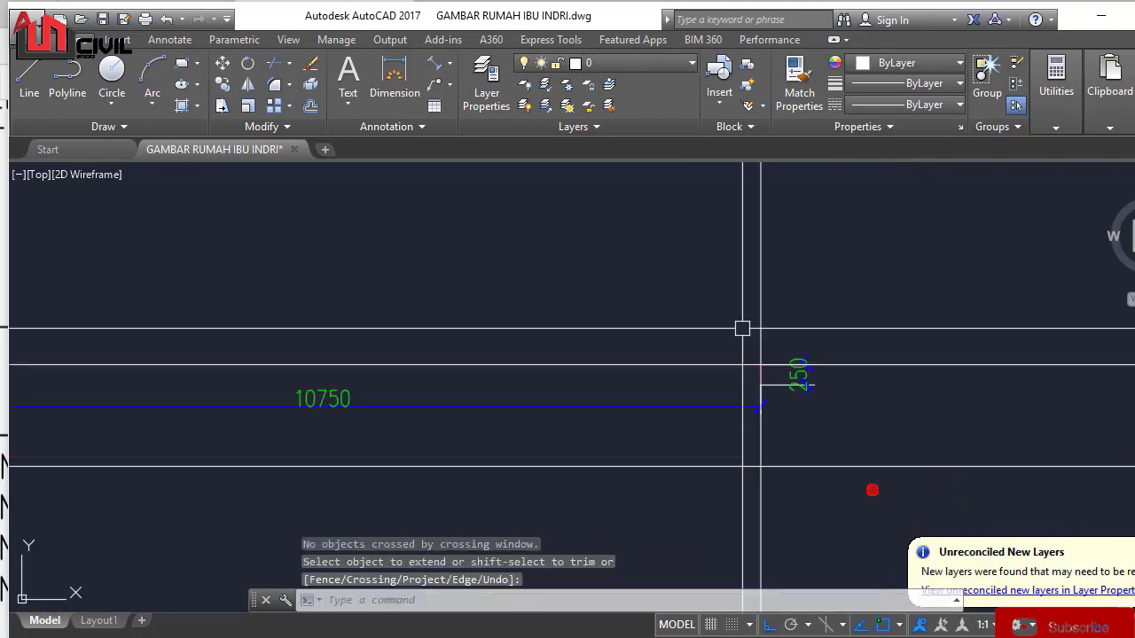
{"action": "key", "text": "Escape"}
Step: Erase the construction line that runs along the second bar's straight length
{"action": "left_click", "coordinate": [894, 372]}
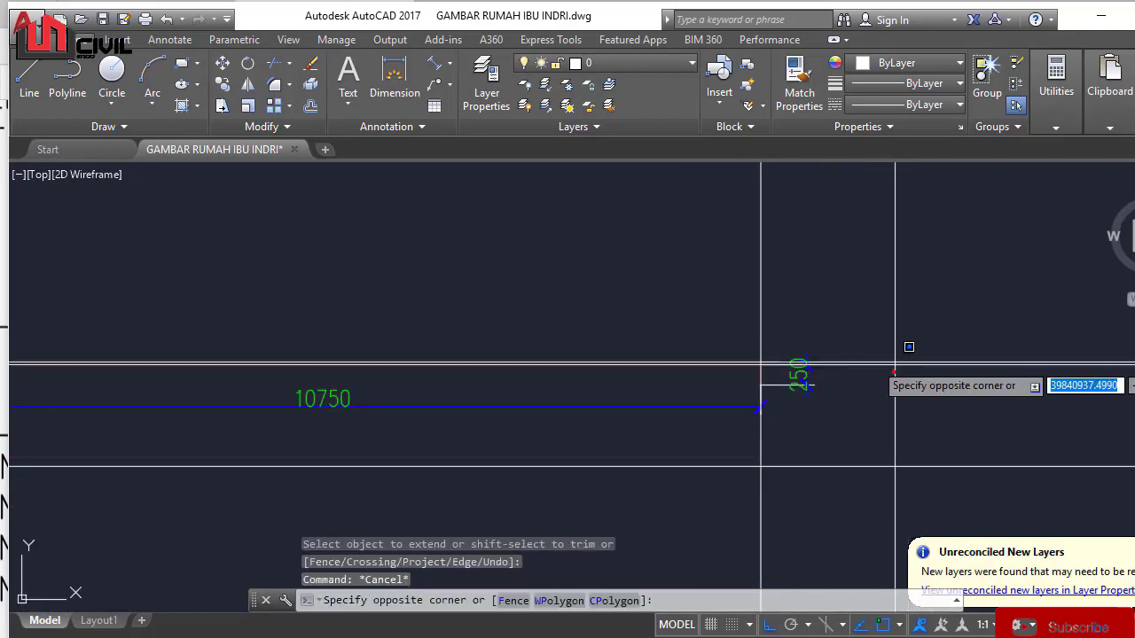
{"action": "left_click", "coordinate": [836, 309]}
{"action": "type", "text": "e"}
{"action": "key", "text": "Return"}
Step: Stretch the lower end of the second bar's bent leg down to the remaining construction line, making the leg 1250 long
{"action": "scroll", "coordinate": [806, 335], "scroll_direction": "up", "scroll_amount": 3}
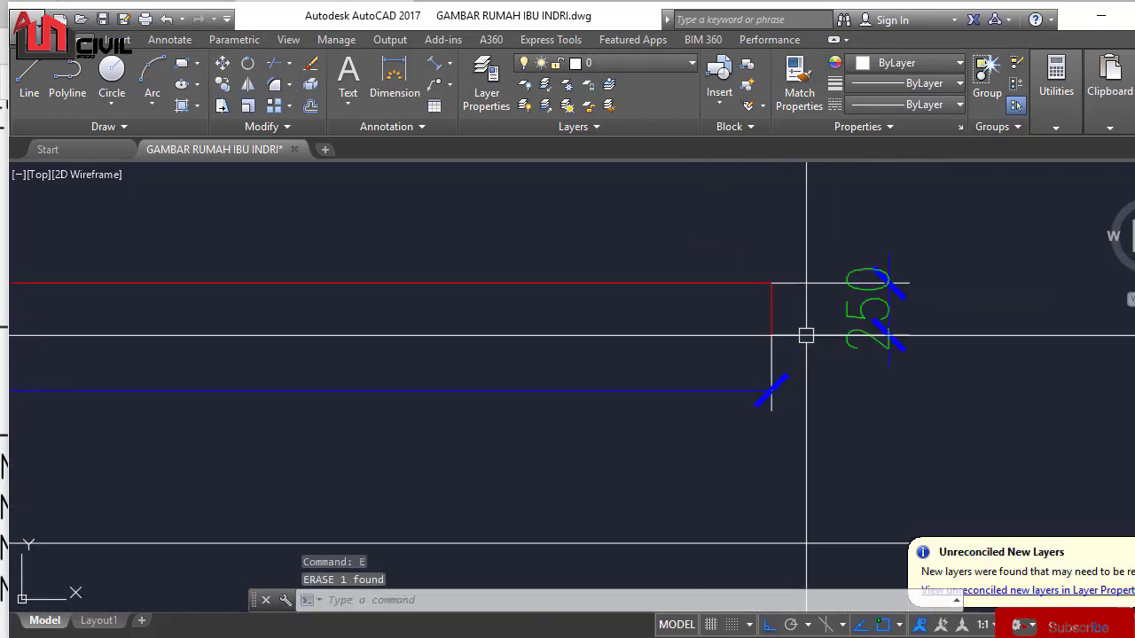
{"action": "scroll", "coordinate": [806, 335], "scroll_direction": "up", "scroll_amount": 2}
{"action": "left_click", "coordinate": [752, 293]}
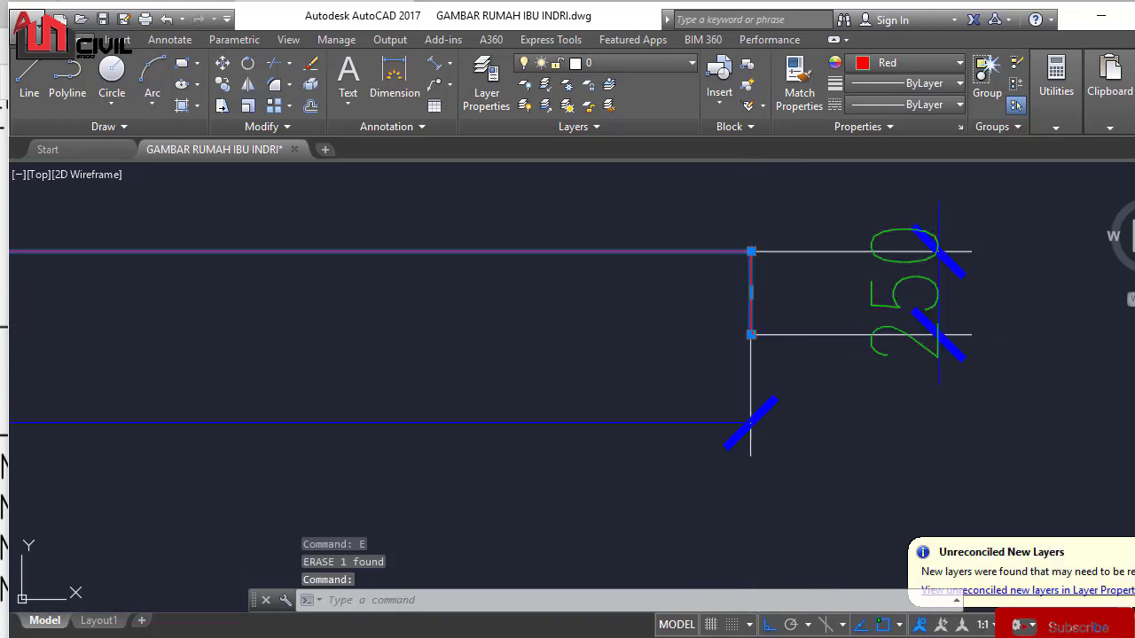
{"action": "left_click", "coordinate": [752, 336]}
{"action": "scroll", "coordinate": [839, 487], "scroll_direction": "down", "scroll_amount": 5}
{"action": "middle_click_drag", "start_coordinate": [840, 489], "coordinate": [815, 364]}
{"action": "left_click", "coordinate": [792, 406]}
{"action": "key", "text": "Escape"}
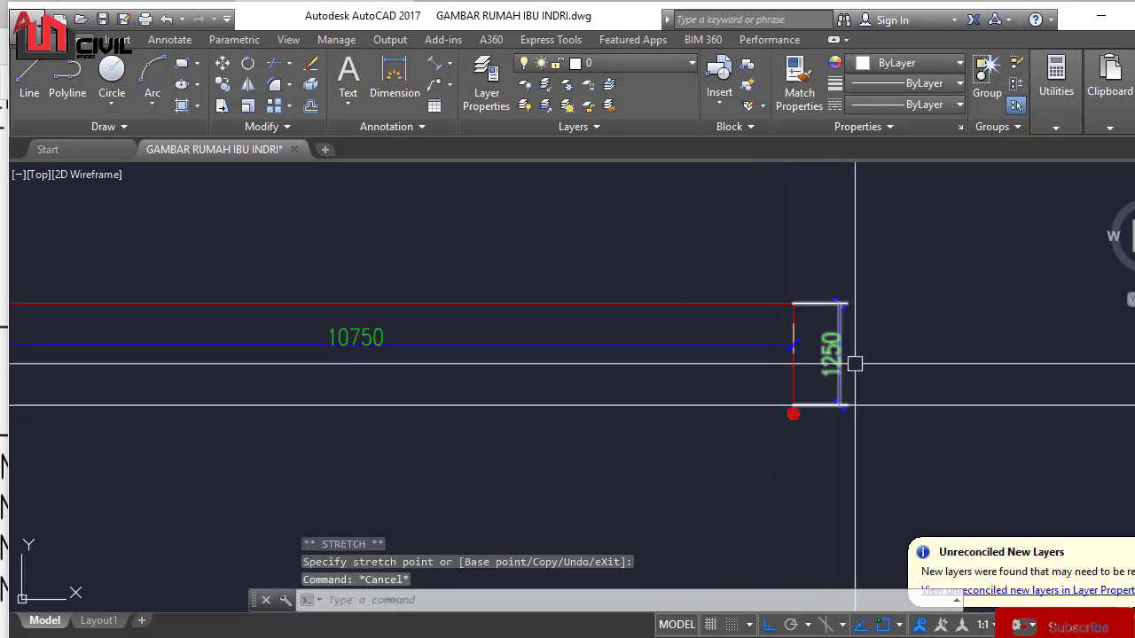
Step: Erase the remaining horizontal construction line at the lower end of the second bar's leg
{"action": "scroll", "coordinate": [855, 377], "scroll_direction": "up", "scroll_amount": 2}
{"action": "scroll", "coordinate": [894, 378], "scroll_direction": "down", "scroll_amount": 6}
{"action": "left_click", "coordinate": [963, 435]}
{"action": "left_click", "coordinate": [935, 322]}
{"action": "type", "text": "e"}
{"action": "key", "text": "Return"}
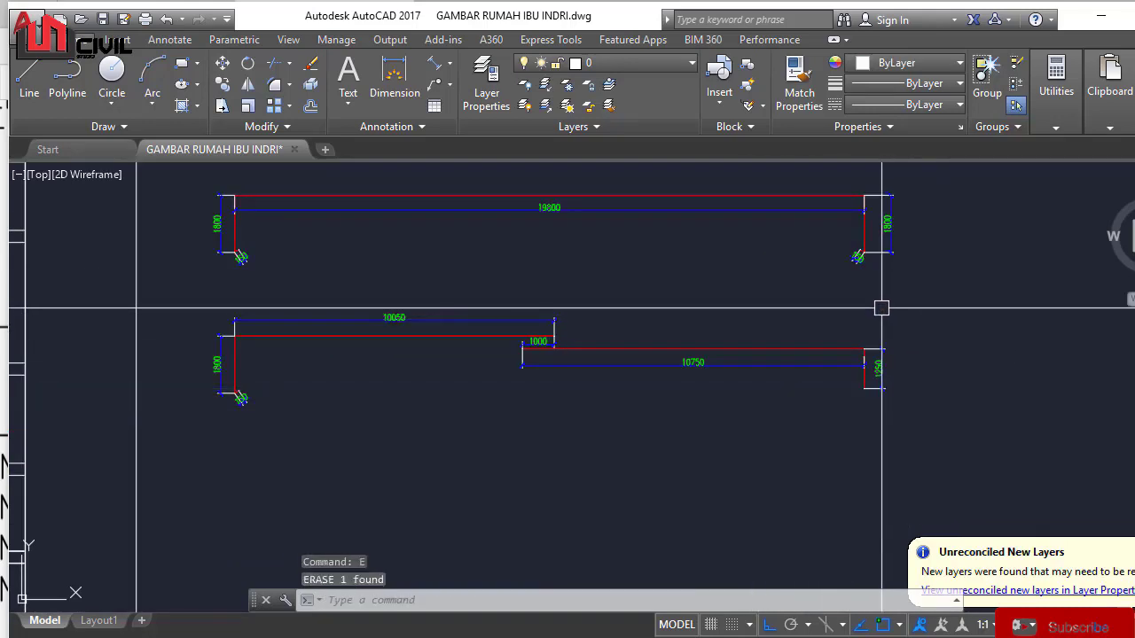
Step: Regenerate the drawing display and save the drawing
{"action": "type", "text": "re"}
{"action": "key", "text": "Return"}
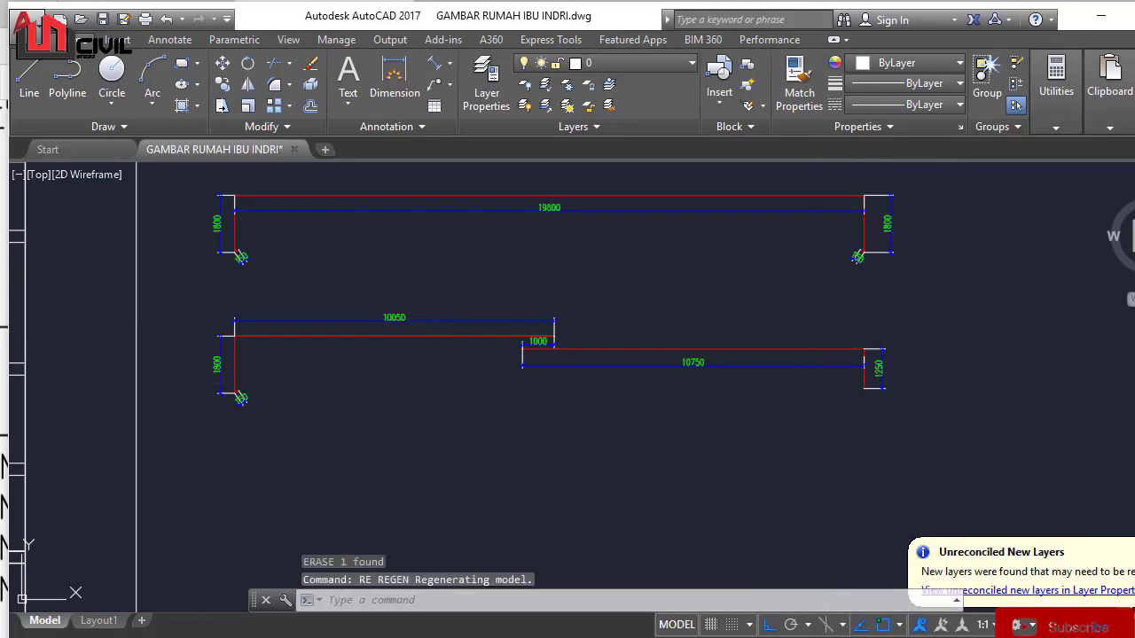
{"action": "key", "text": "ctrl+s"}
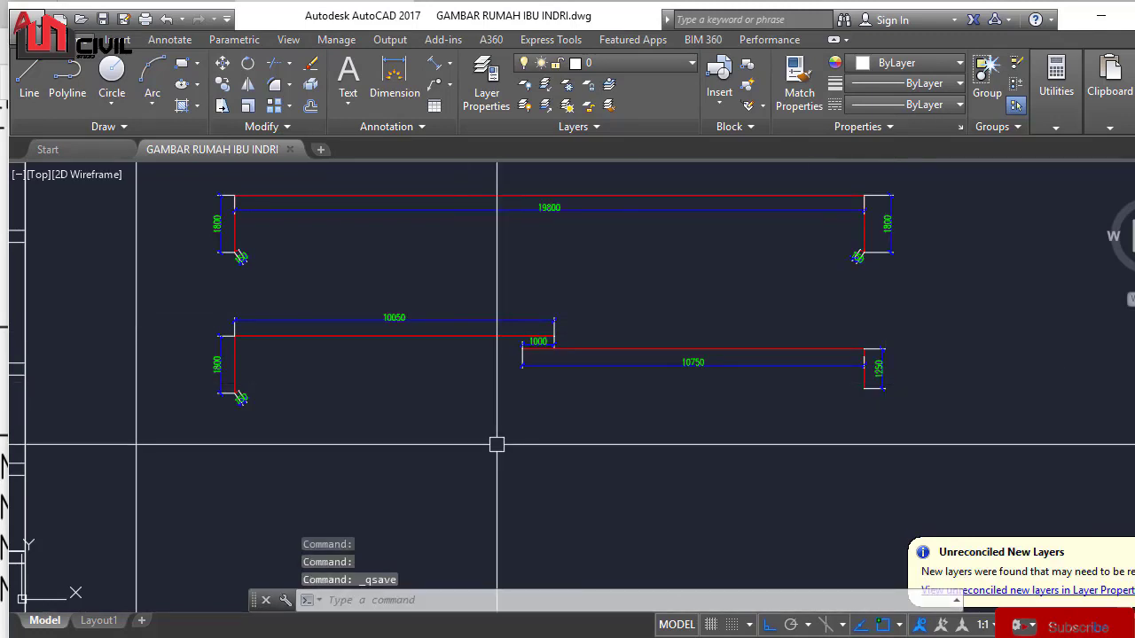
Step: Compare the two spliced bars and their dimensions with the full-length bar and the beam outline above
{"action": "scroll", "coordinate": [451, 385], "scroll_direction": "down", "scroll_amount": 4}
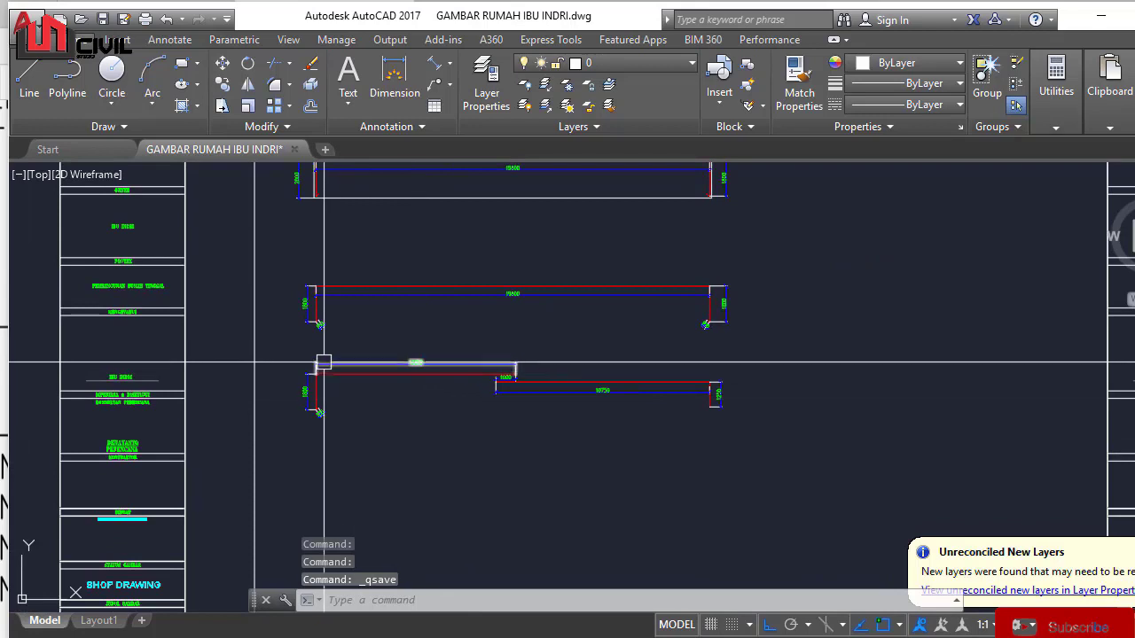
{"action": "middle_click_drag", "start_coordinate": [429, 320], "coordinate": [420, 351]}
{"action": "scroll", "coordinate": [509, 382], "scroll_direction": "up", "scroll_amount": 2}
{"action": "scroll", "coordinate": [550, 388], "scroll_direction": "down", "scroll_amount": 4}
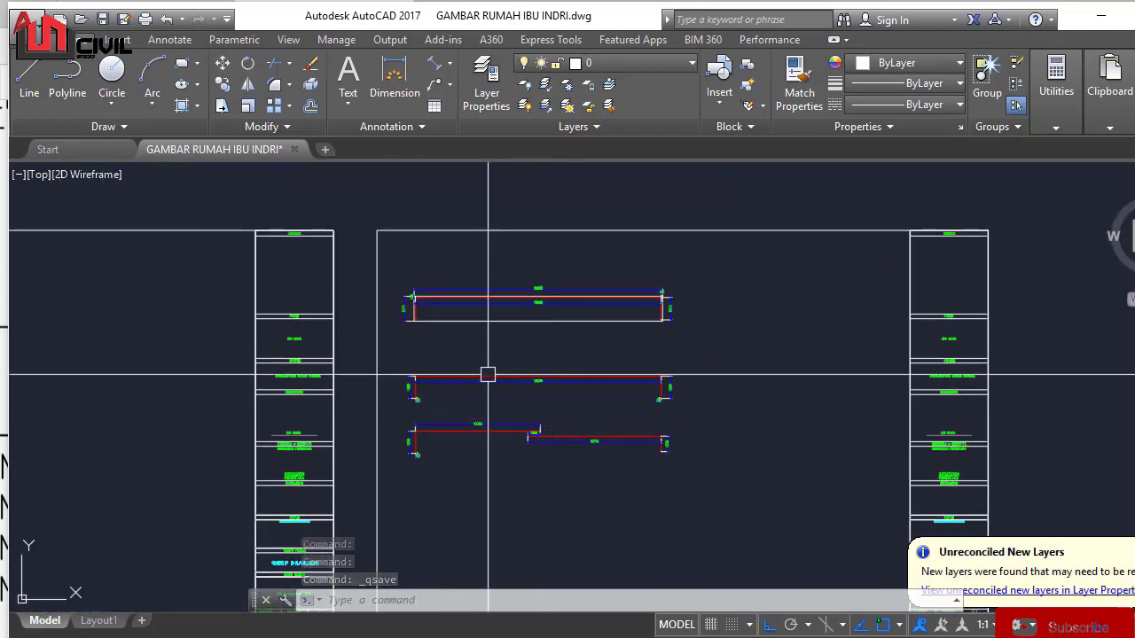
{"action": "scroll", "coordinate": [487, 375], "scroll_direction": "up", "scroll_amount": 3}
{"action": "scroll", "coordinate": [700, 349], "scroll_direction": "down", "scroll_amount": 2}
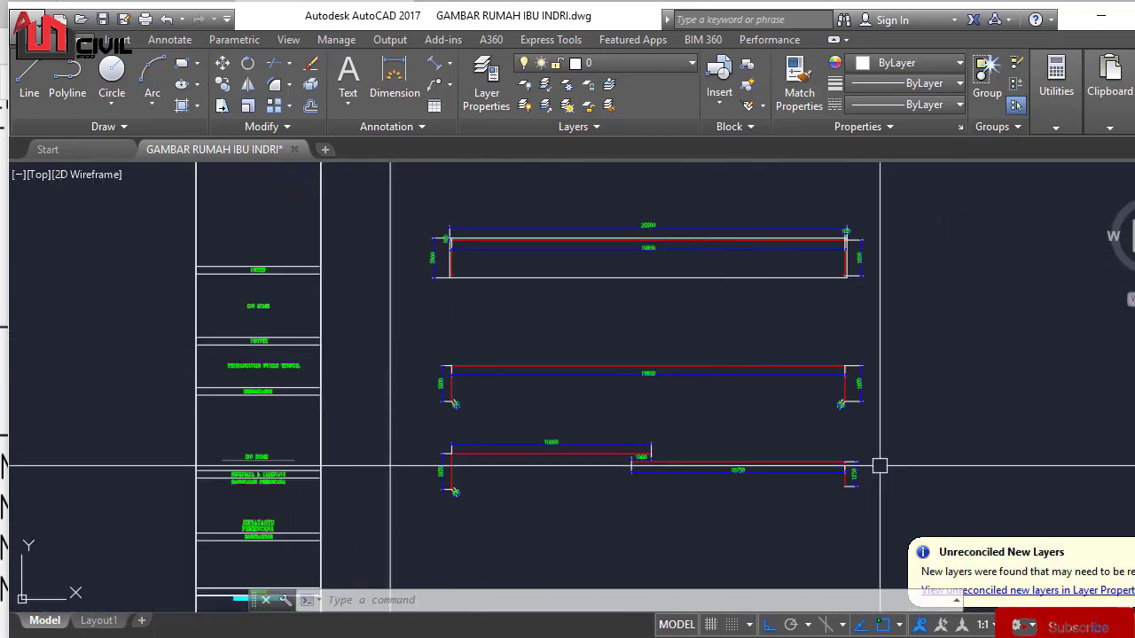
{"action": "middle_click_drag", "start_coordinate": [849, 466], "coordinate": [699, 461]}
{"action": "scroll", "coordinate": [697, 276], "scroll_direction": "up", "scroll_amount": 4}
{"action": "middle_click_drag", "start_coordinate": [679, 259], "coordinate": [668, 360]}
{"action": "scroll", "coordinate": [665, 359], "scroll_direction": "up", "scroll_amount": 4}
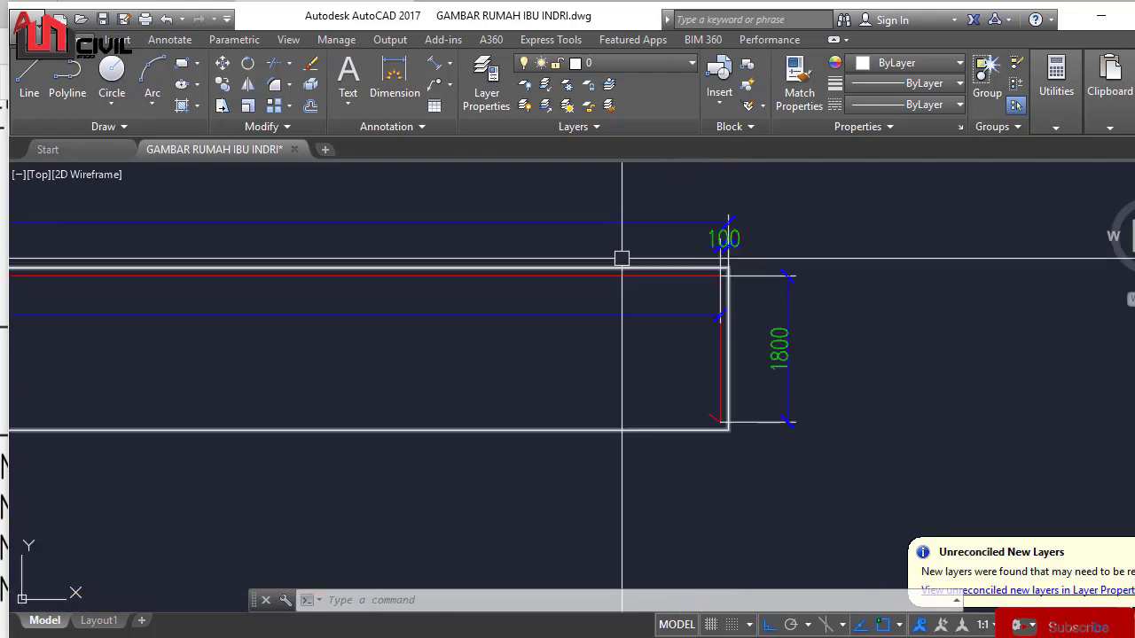
{"action": "scroll", "coordinate": [728, 405], "scroll_direction": "down", "scroll_amount": 1}
{"action": "scroll", "coordinate": [598, 420], "scroll_direction": "down", "scroll_amount": 6}
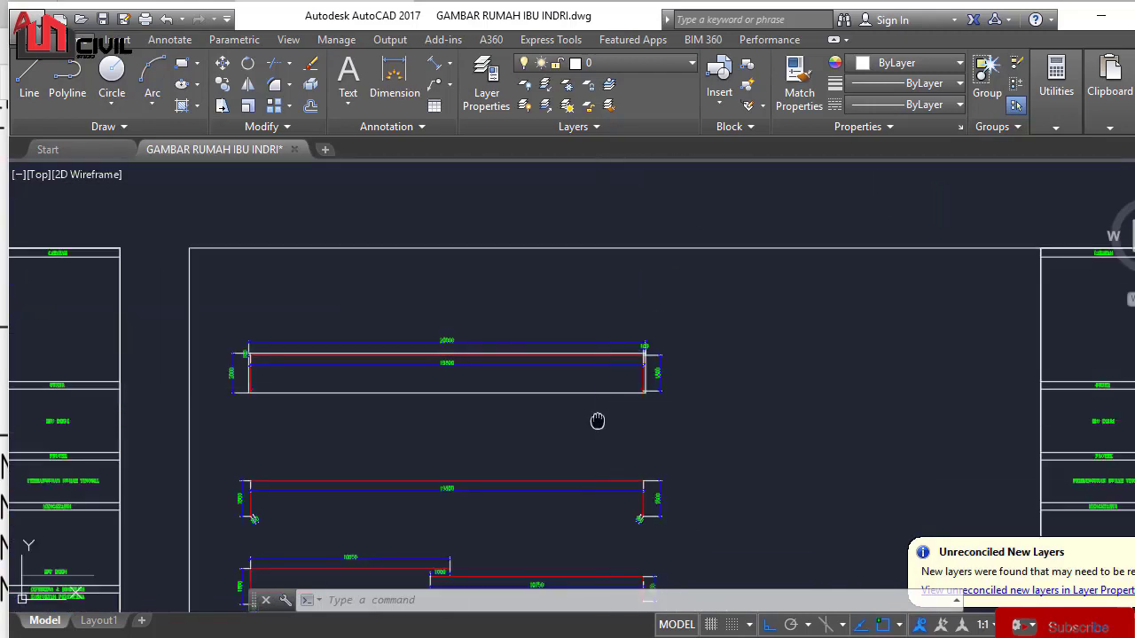
{"action": "scroll", "coordinate": [662, 332], "scroll_direction": "up", "scroll_amount": 2}
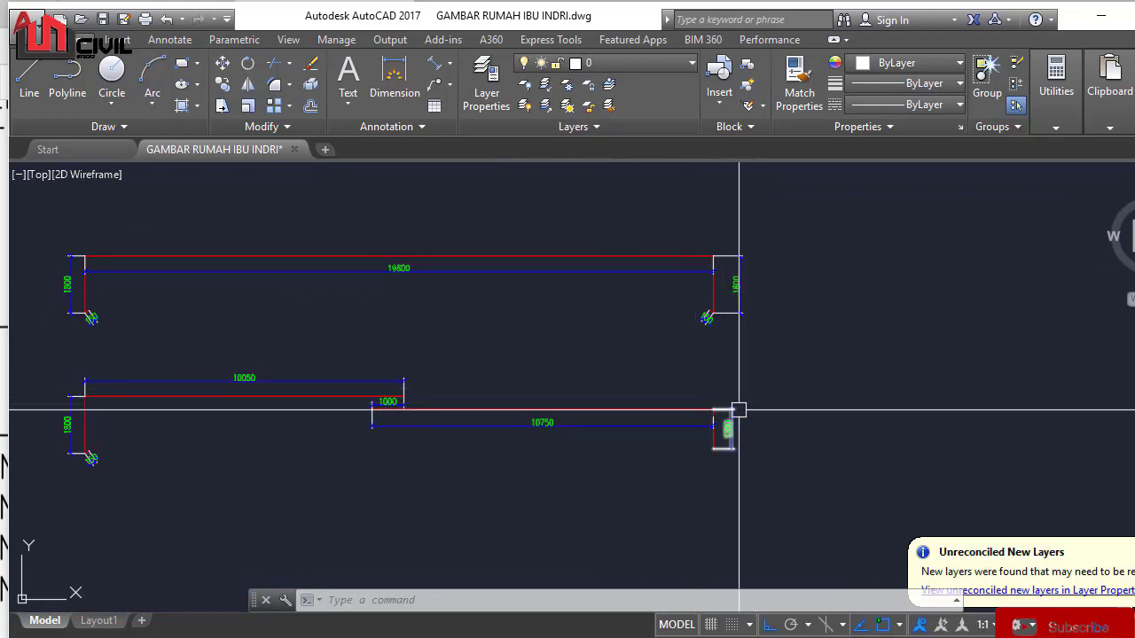
{"action": "mouse_move", "coordinate": [745, 385]}
{"action": "middle_mouse_down"}
{"action": "mouse_move", "coordinate": [739, 425]}
{"action": "mouse_move", "coordinate": [662, 331]}
{"action": "middle_mouse_up"}
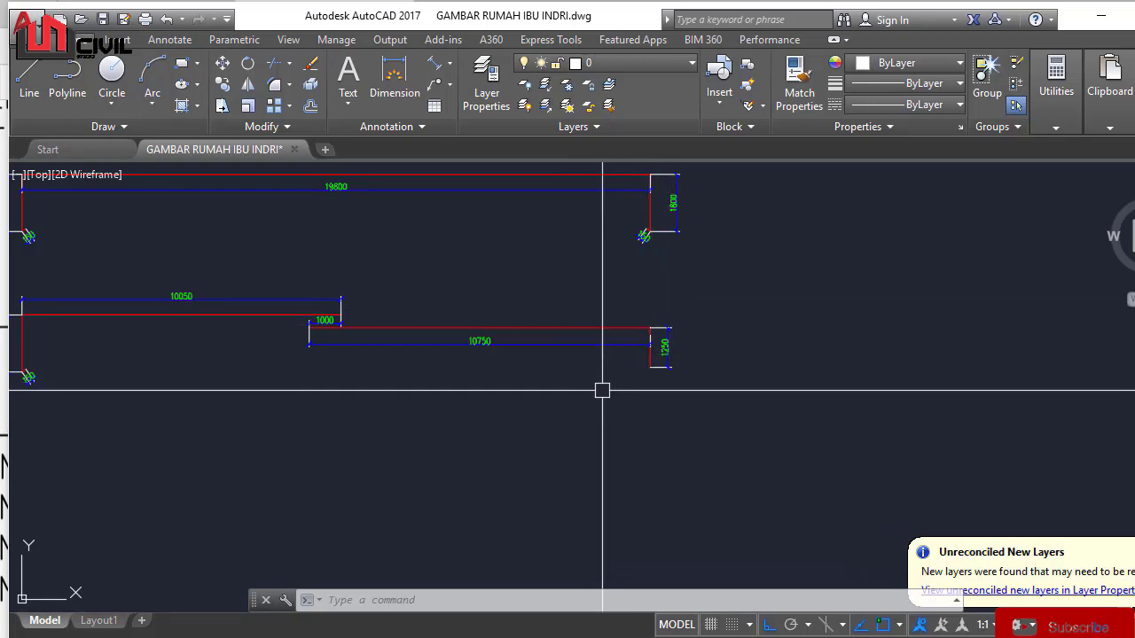
{"action": "scroll", "coordinate": [682, 364], "scroll_direction": "down", "scroll_amount": 3}
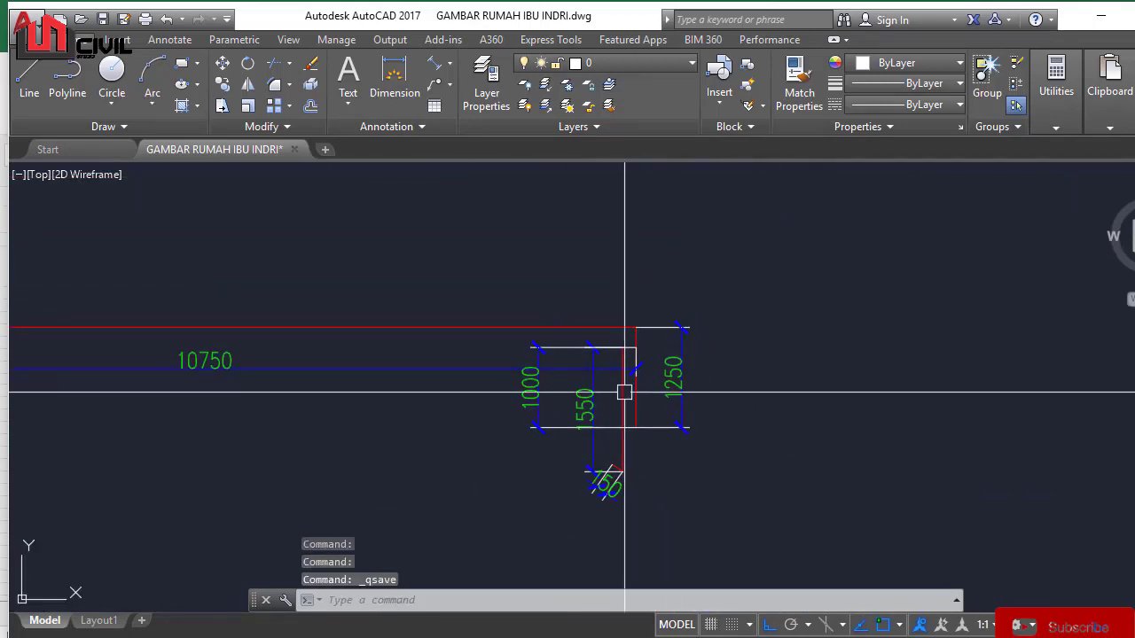
Step: Examine the third spliced bar piece with its hook, and its lap with the second bar's bent leg
{"action": "scroll", "coordinate": [624, 392], "scroll_direction": "up", "scroll_amount": 3}
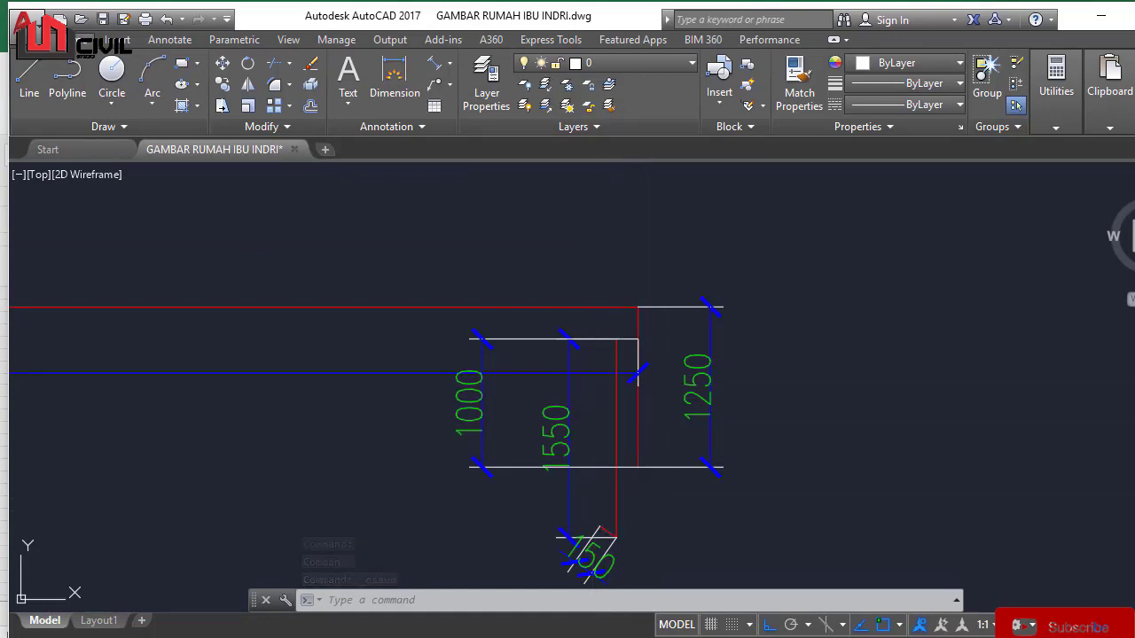
{"action": "middle_click_drag", "start_coordinate": [613, 485], "coordinate": [618, 405]}
{"action": "scroll", "coordinate": [620, 429], "scroll_direction": "up", "scroll_amount": 2}
{"action": "left_click", "coordinate": [623, 422]}
{"action": "scroll", "coordinate": [612, 390], "scroll_direction": "down", "scroll_amount": 5}
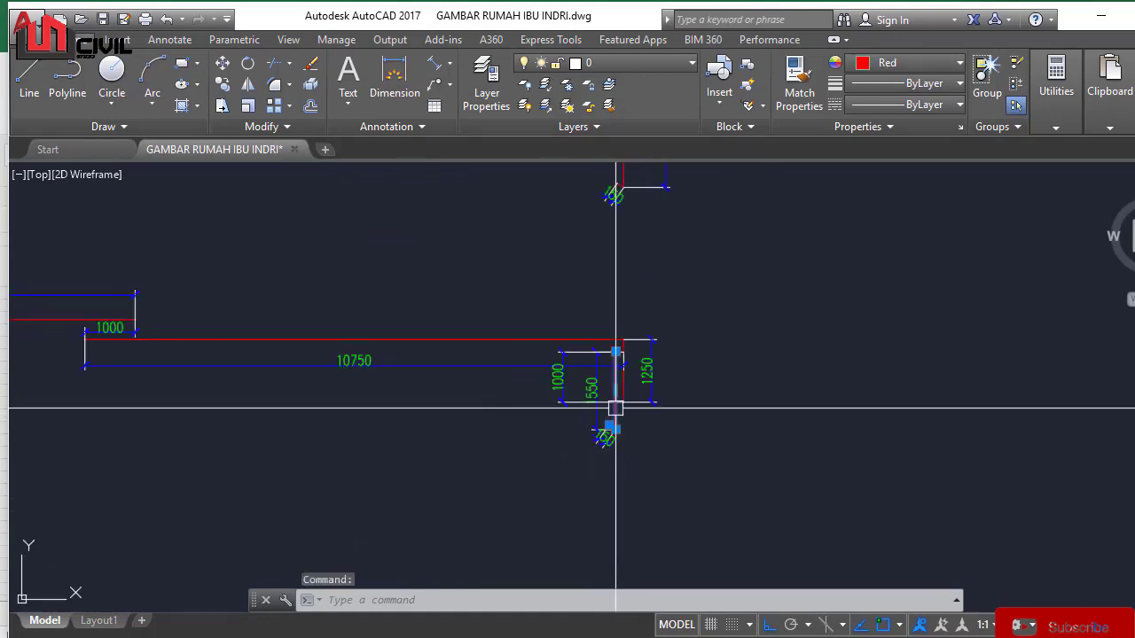
{"action": "scroll", "coordinate": [621, 360], "scroll_direction": "up", "scroll_amount": 6}
{"action": "middle_click_drag", "start_coordinate": [580, 345], "coordinate": [611, 339]}
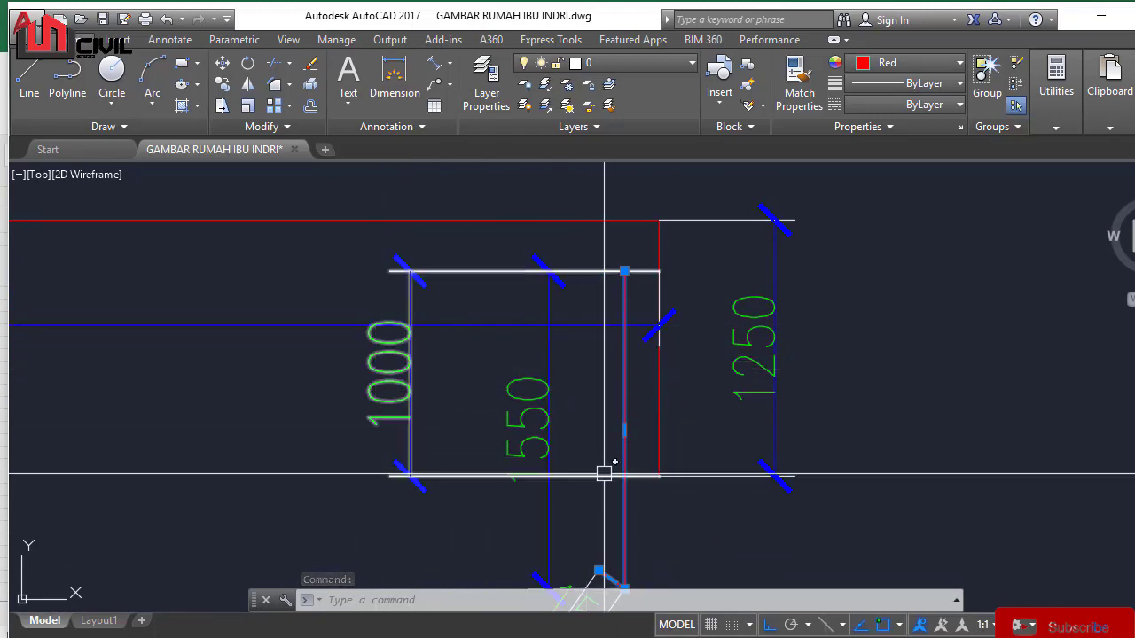
{"action": "left_click", "coordinate": [660, 451]}
{"action": "scroll", "coordinate": [582, 292], "scroll_direction": "down", "scroll_amount": 6}
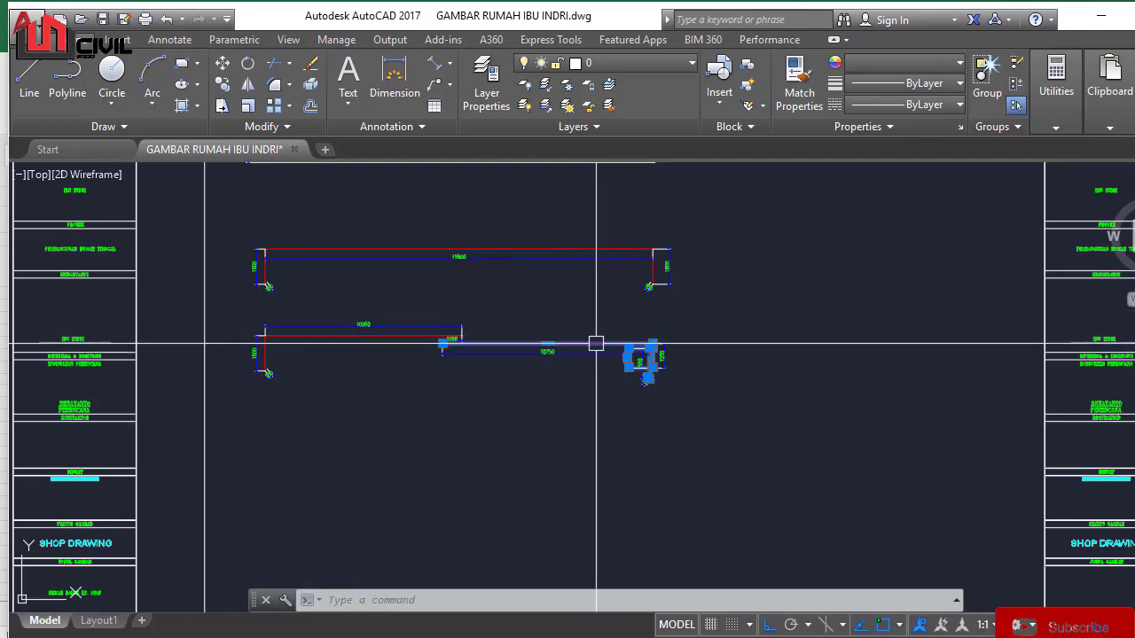
Step: Clear the selection of the spliced bars and regenerate the drawing display
{"action": "key", "text": "Escape"}
{"action": "scroll", "coordinate": [418, 335], "scroll_direction": "up", "scroll_amount": 4}
{"action": "type", "text": "re"}
{"action": "key", "text": "Return"}
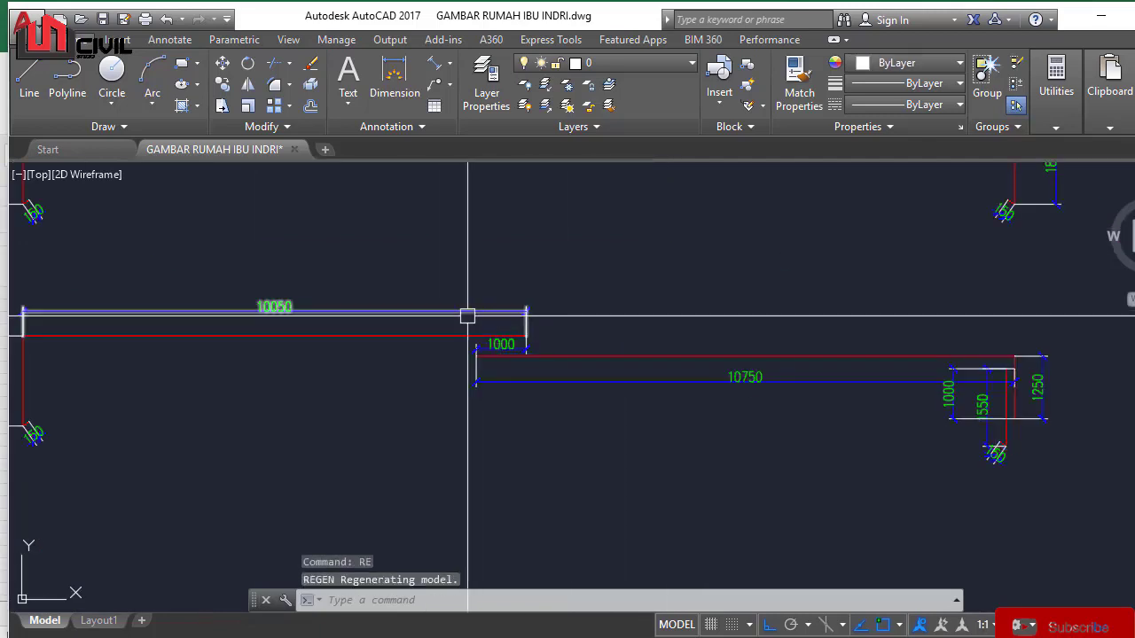
Step: Highlight the first and second spliced bars to review their shapes and dimensions
{"action": "scroll", "coordinate": [499, 302], "scroll_direction": "down", "scroll_amount": 5}
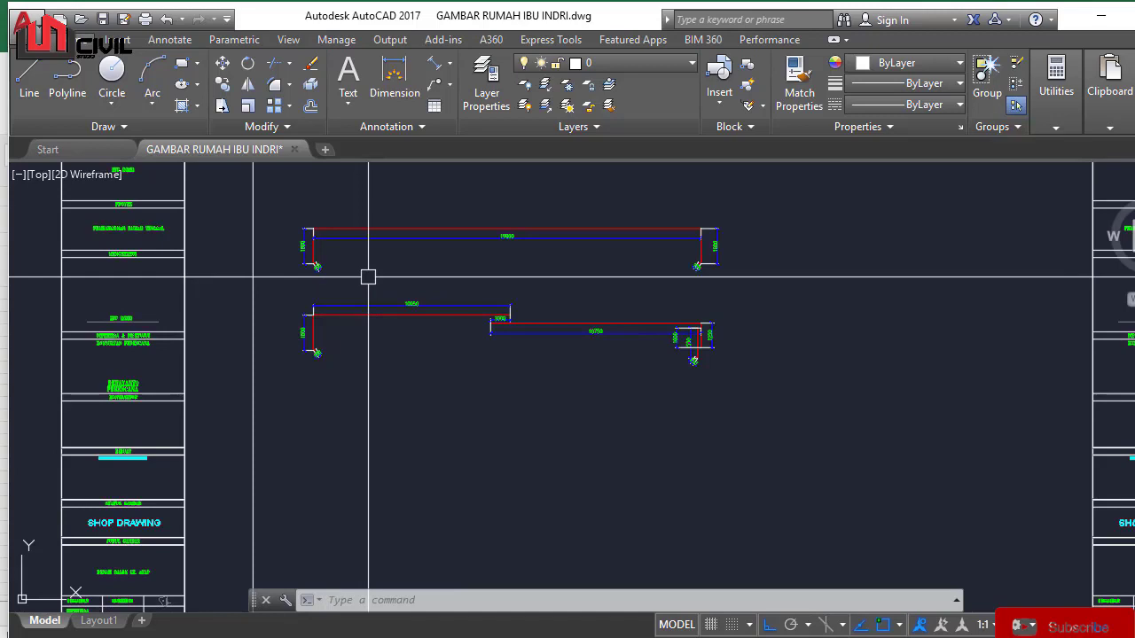
{"action": "scroll", "coordinate": [368, 276], "scroll_direction": "up", "scroll_amount": 4}
{"action": "left_click", "coordinate": [390, 340]}
{"action": "scroll", "coordinate": [819, 393], "scroll_direction": "down", "scroll_amount": 2}
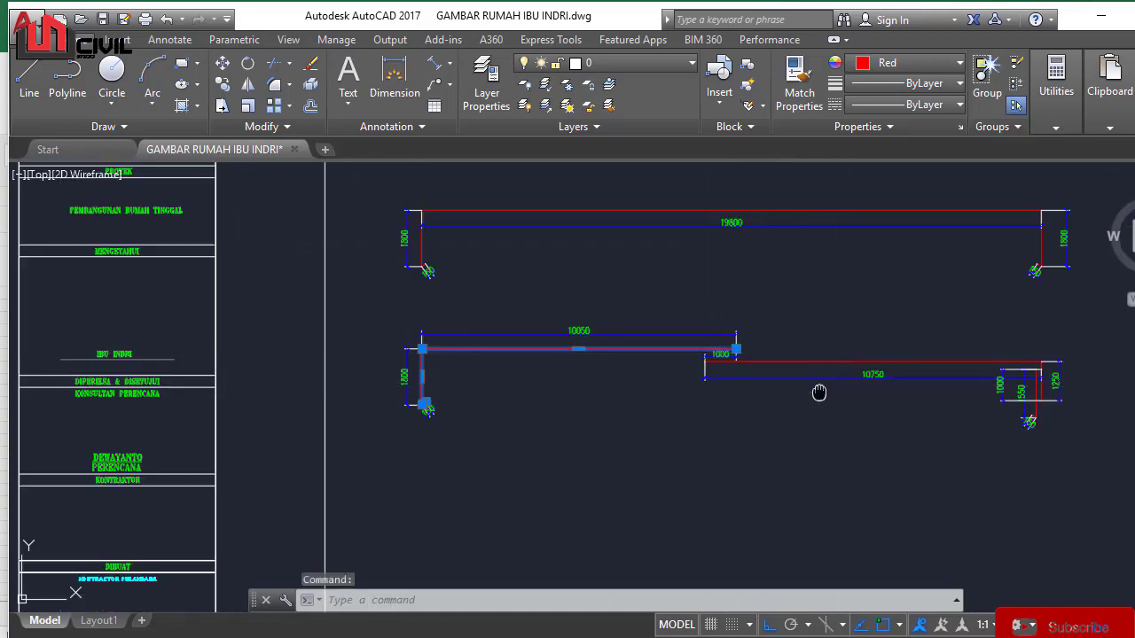
{"action": "left_click", "coordinate": [701, 374]}
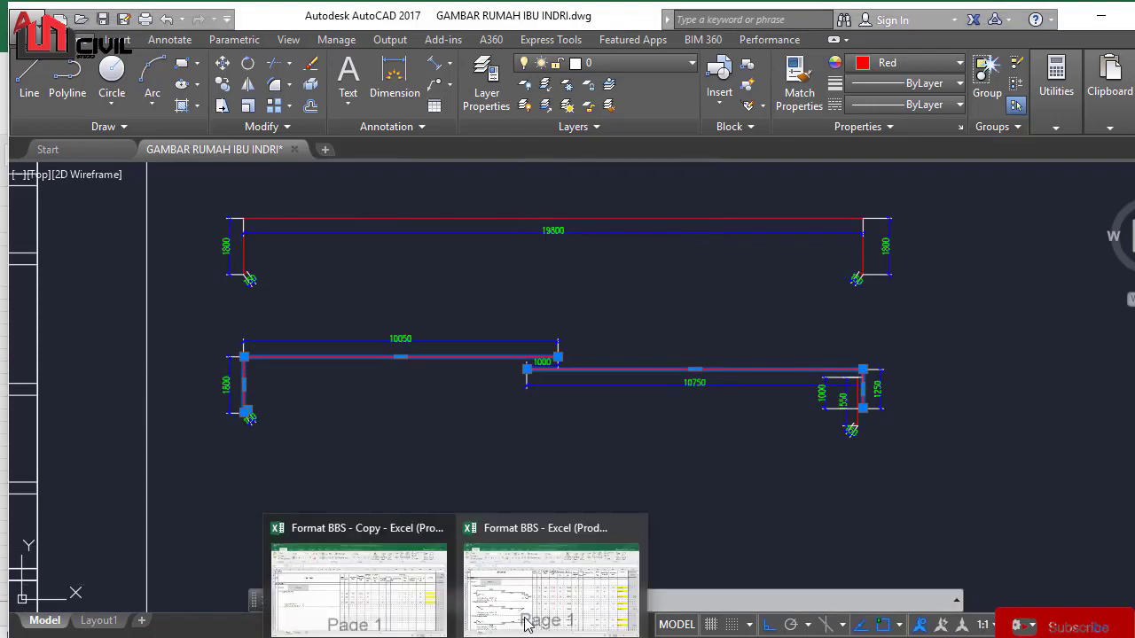
Step: Deselect the first two spliced bars and regenerate the model
{"action": "key", "text": "Escape"}
{"action": "scroll", "coordinate": [619, 363], "scroll_direction": "down", "scroll_amount": 4}
{"action": "key", "text": "Return"}
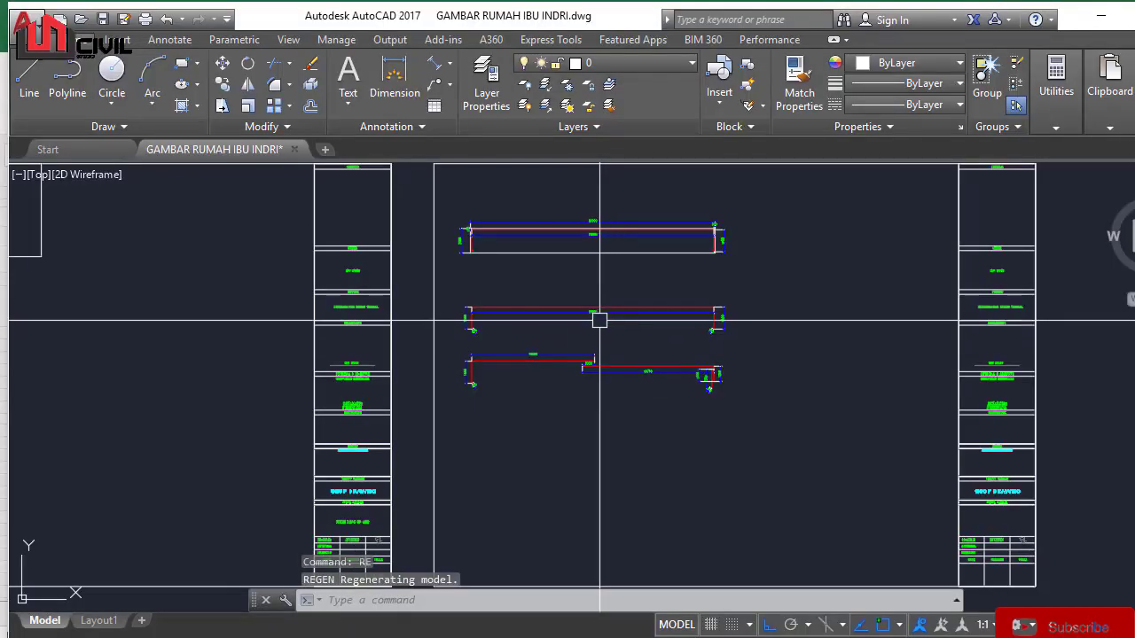
Step: Compare the full-length bar's dimensions with the lengths, lap and end hooks of the spliced bars below it
{"action": "scroll", "coordinate": [595, 320], "scroll_direction": "up", "scroll_amount": 3}
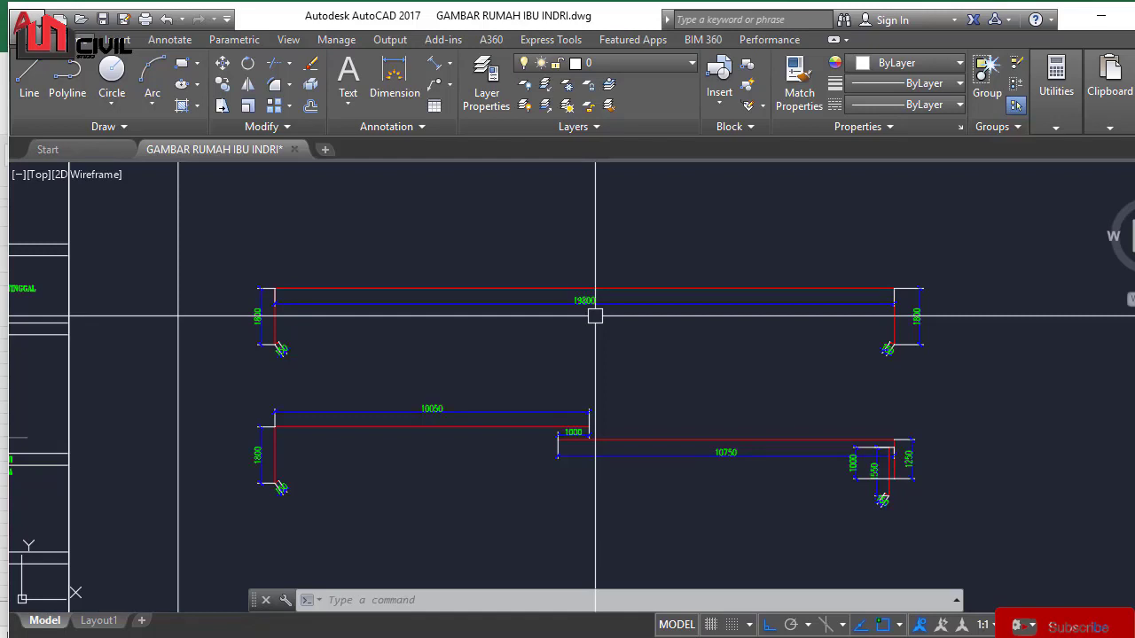
{"action": "left_click", "coordinate": [399, 608]}
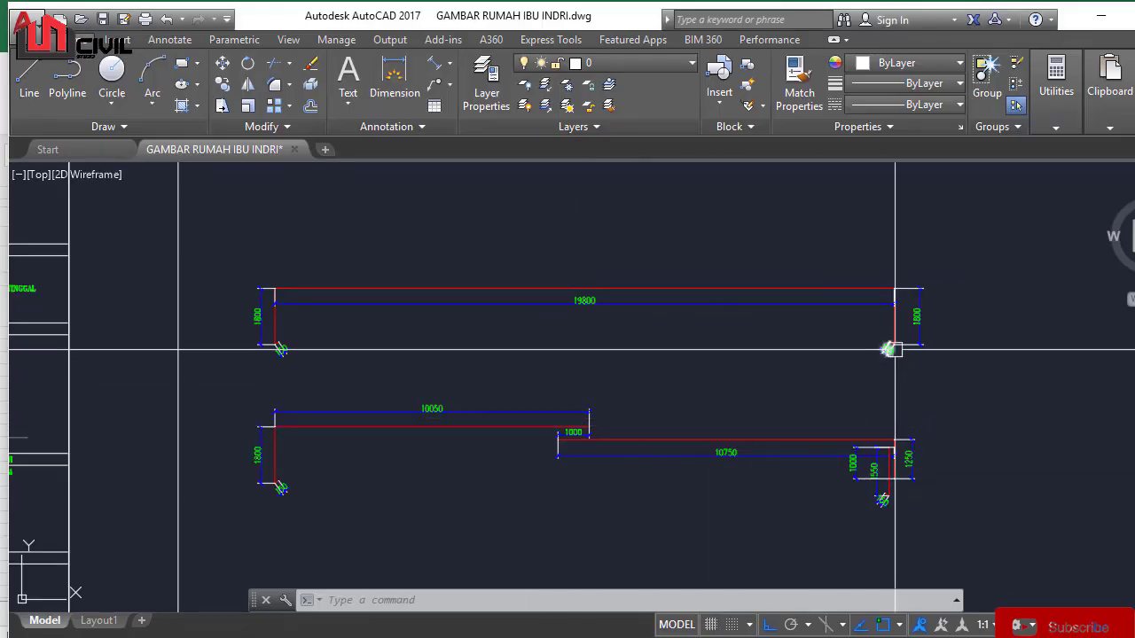
{"action": "scroll", "coordinate": [896, 347], "scroll_direction": "up", "scroll_amount": 3}
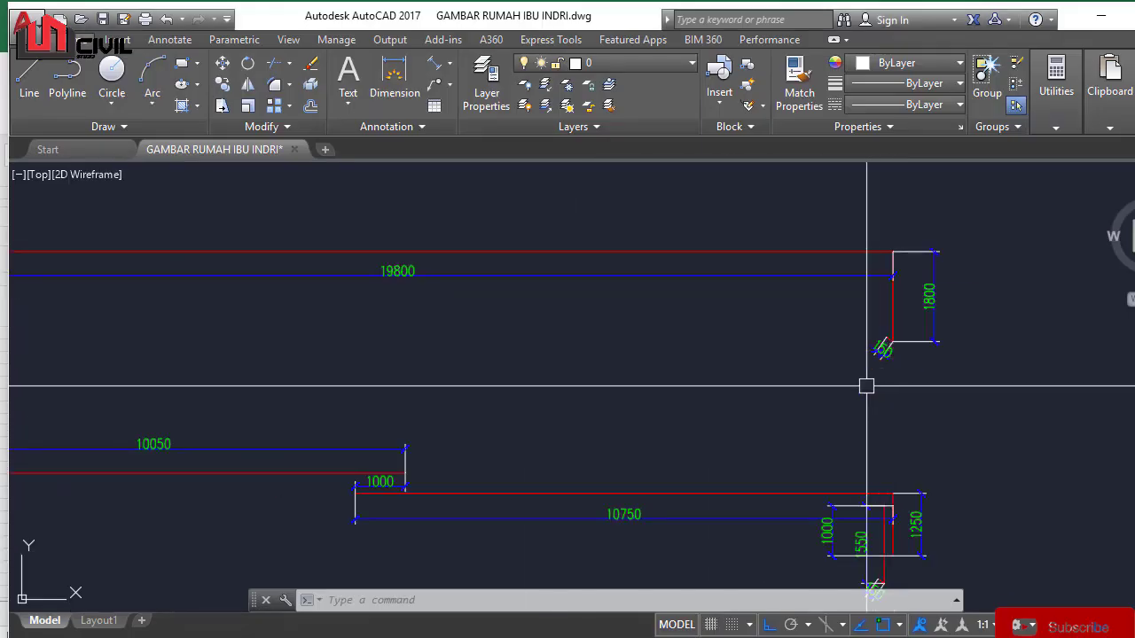
{"action": "scroll", "coordinate": [608, 520], "scroll_direction": "down", "scroll_amount": 3}
{"action": "scroll", "coordinate": [603, 427], "scroll_direction": "up", "scroll_amount": 3}
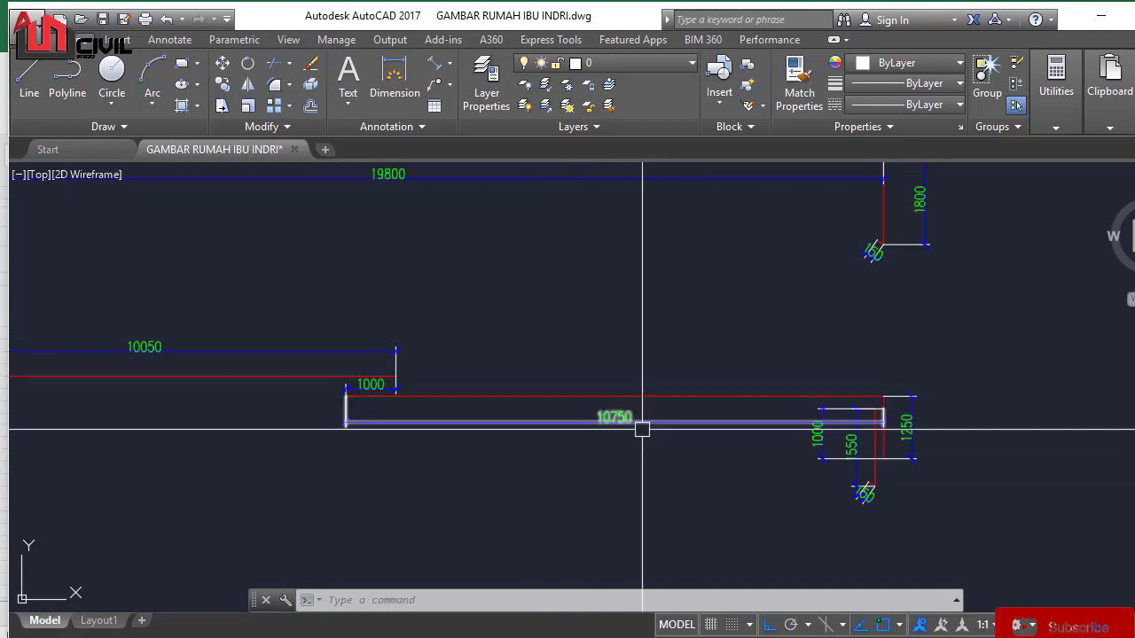
{"action": "scroll", "coordinate": [609, 414], "scroll_direction": "down", "scroll_amount": 3}
{"action": "scroll", "coordinate": [372, 391], "scroll_direction": "up", "scroll_amount": 3}
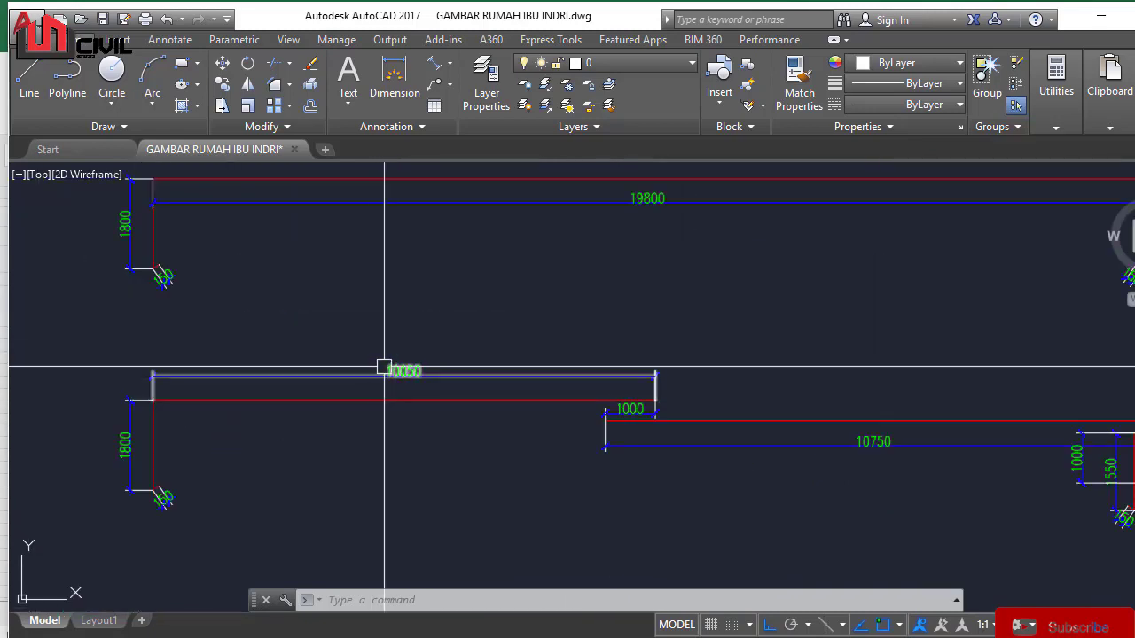
{"action": "scroll", "coordinate": [598, 400], "scroll_direction": "up", "scroll_amount": 2}
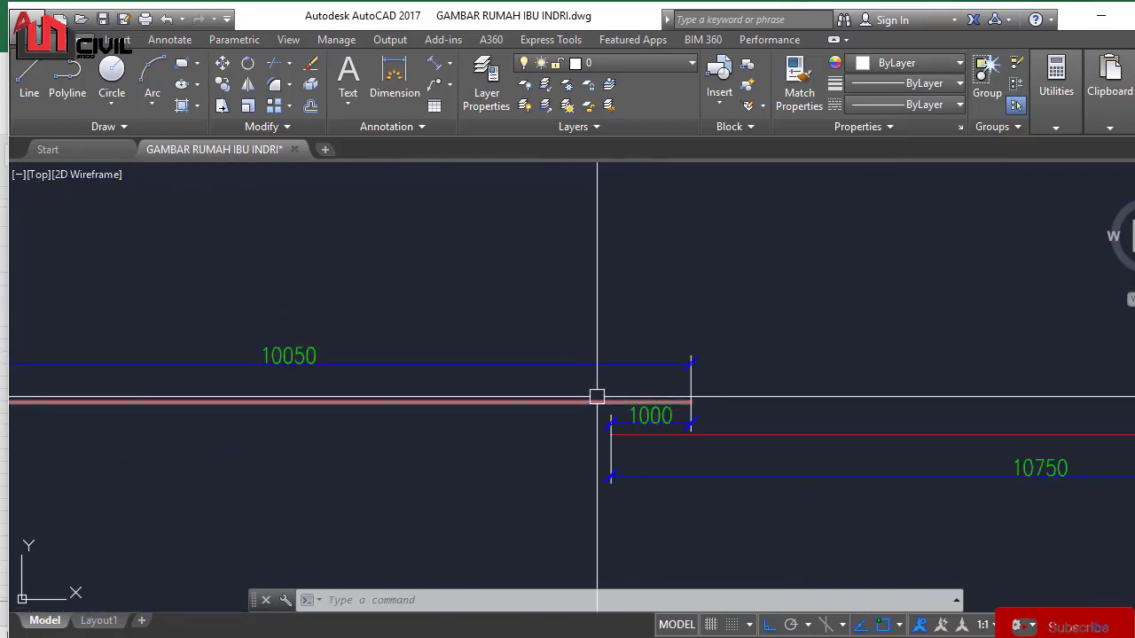
{"action": "scroll", "coordinate": [453, 374], "scroll_direction": "down", "scroll_amount": 6}
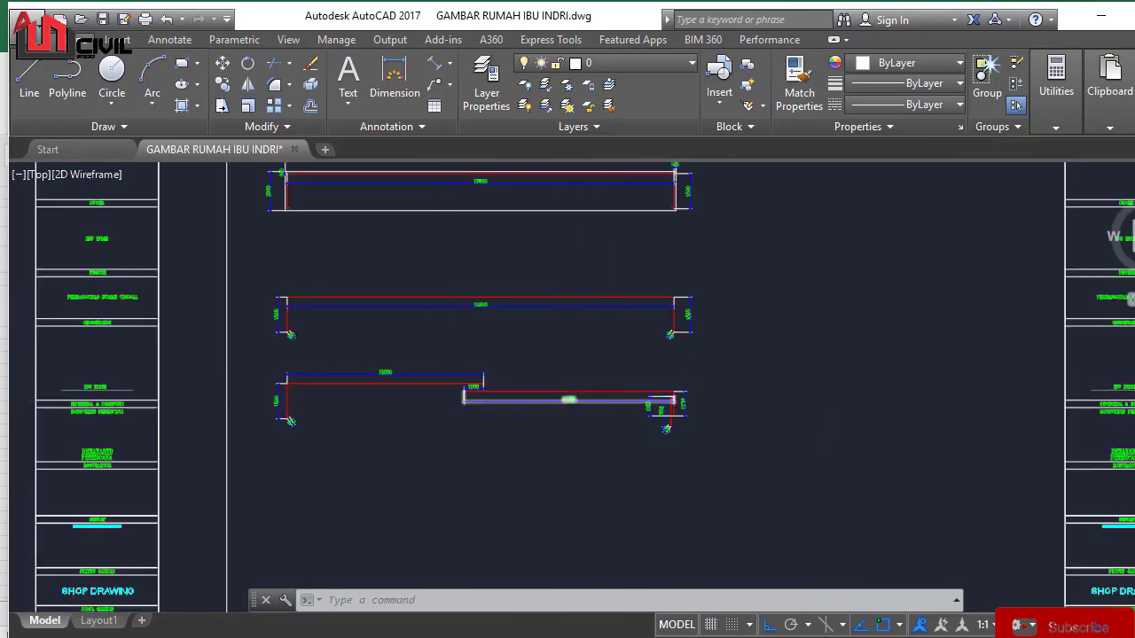
{"action": "scroll", "coordinate": [603, 395], "scroll_direction": "up", "scroll_amount": 3}
{"action": "scroll", "coordinate": [603, 400], "scroll_direction": "down", "scroll_amount": 5}
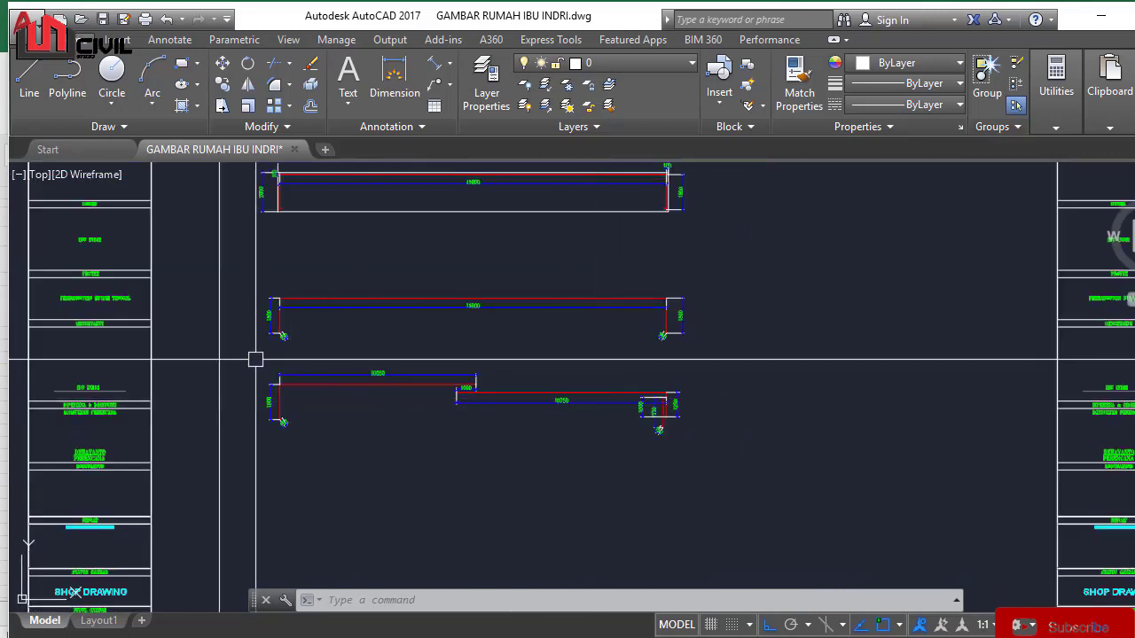
{"action": "scroll", "coordinate": [677, 372], "scroll_direction": "up", "scroll_amount": 2}
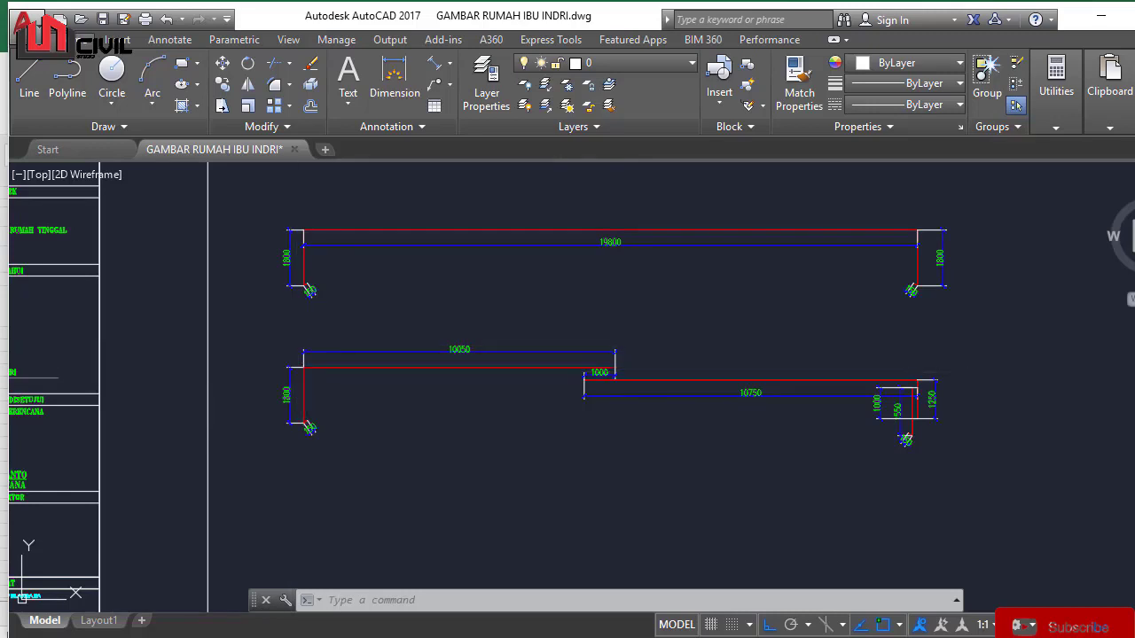
Step: Highlight the hooked third piece together with the other spliced bars, review all three shapes, and clear the selection
{"action": "scroll", "coordinate": [918, 403], "scroll_direction": "up", "scroll_amount": 5}
{"action": "left_click", "coordinate": [887, 482]}
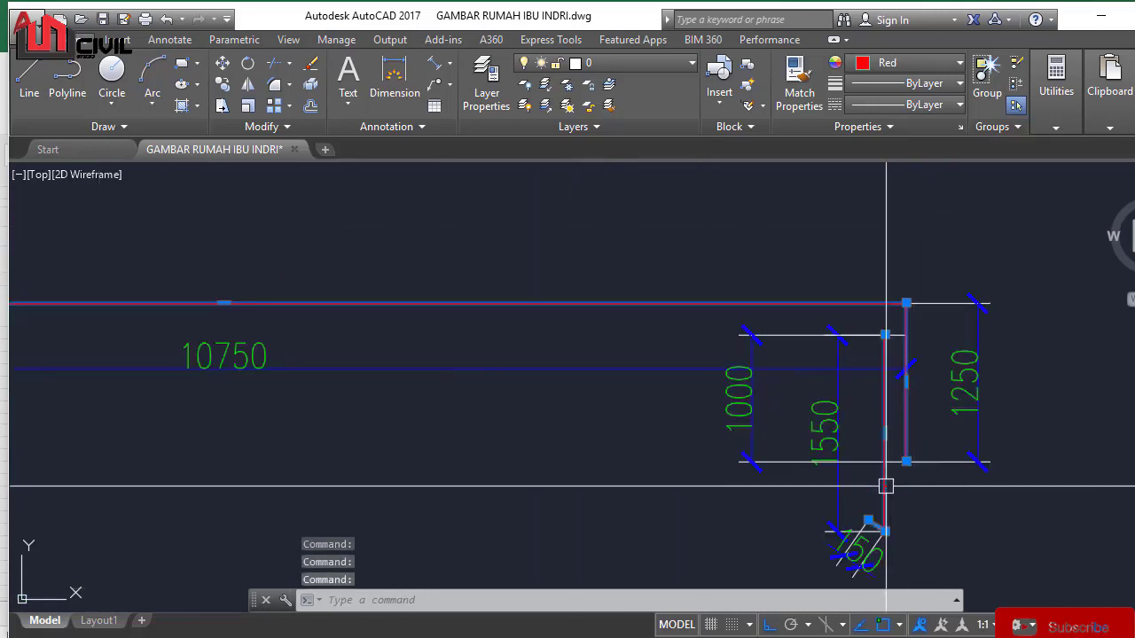
{"action": "scroll", "coordinate": [807, 355], "scroll_direction": "down", "scroll_amount": 5}
{"action": "scroll", "coordinate": [439, 385], "scroll_direction": "down", "scroll_amount": 2}
{"action": "middle_click_drag", "start_coordinate": [434, 398], "coordinate": [525, 402]}
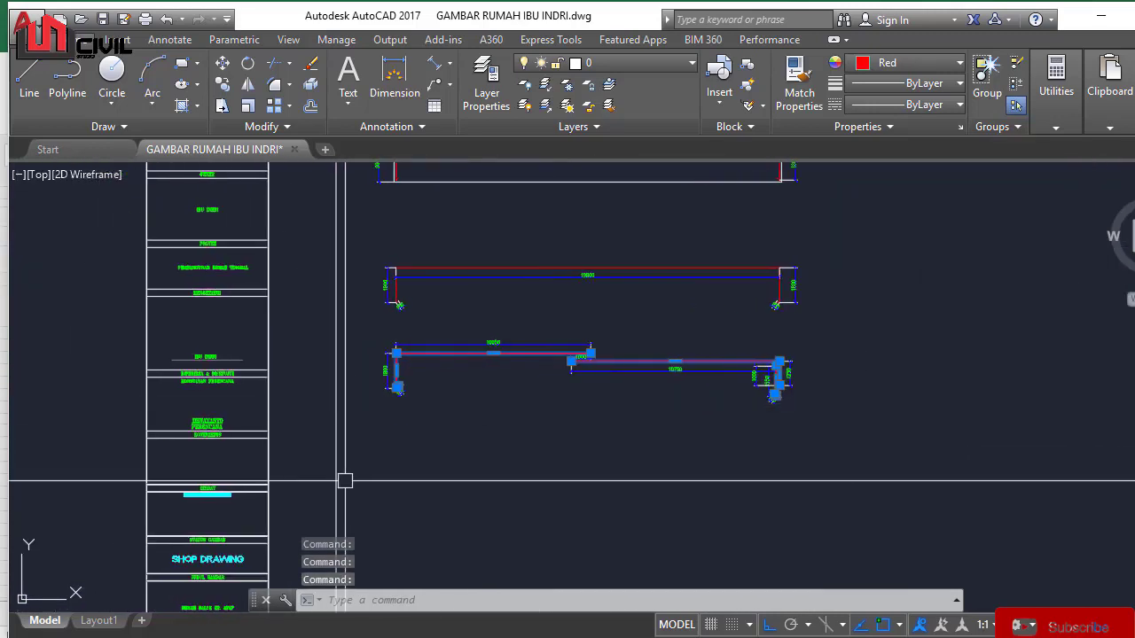
{"action": "key", "text": "Escape"}
{"action": "scroll", "coordinate": [449, 346], "scroll_direction": "up", "scroll_amount": 4}
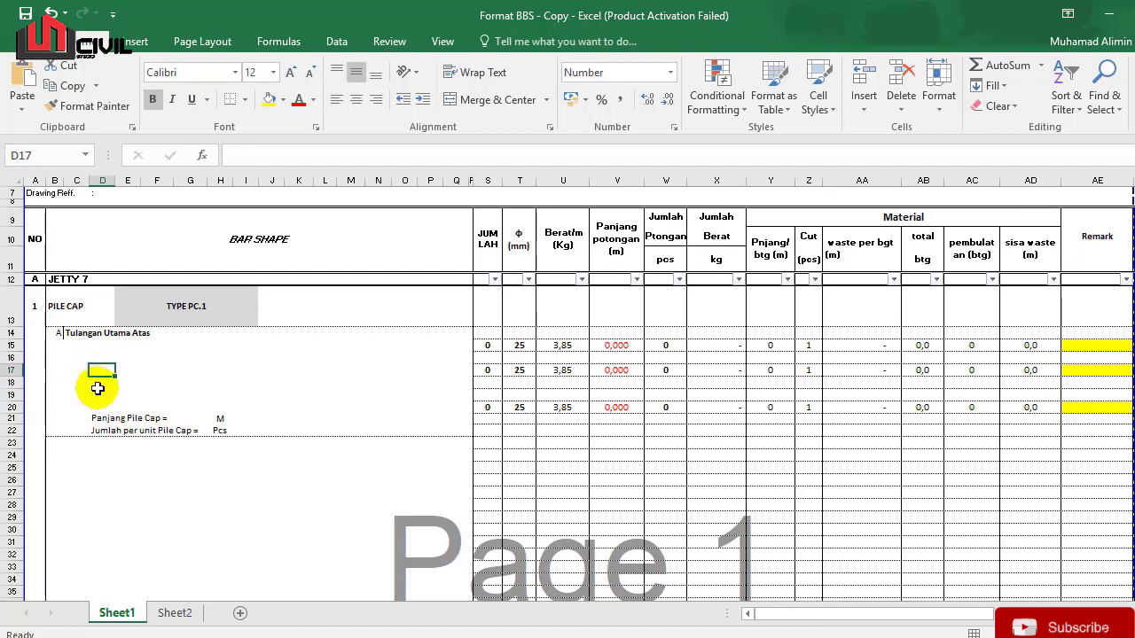
Step: Switch to the Format BBS - Copy workbook in Excel and examine the blank BAR SHAPE area under Tulangan Utama Atas
{"action": "left_click", "coordinate": [266, 229]}
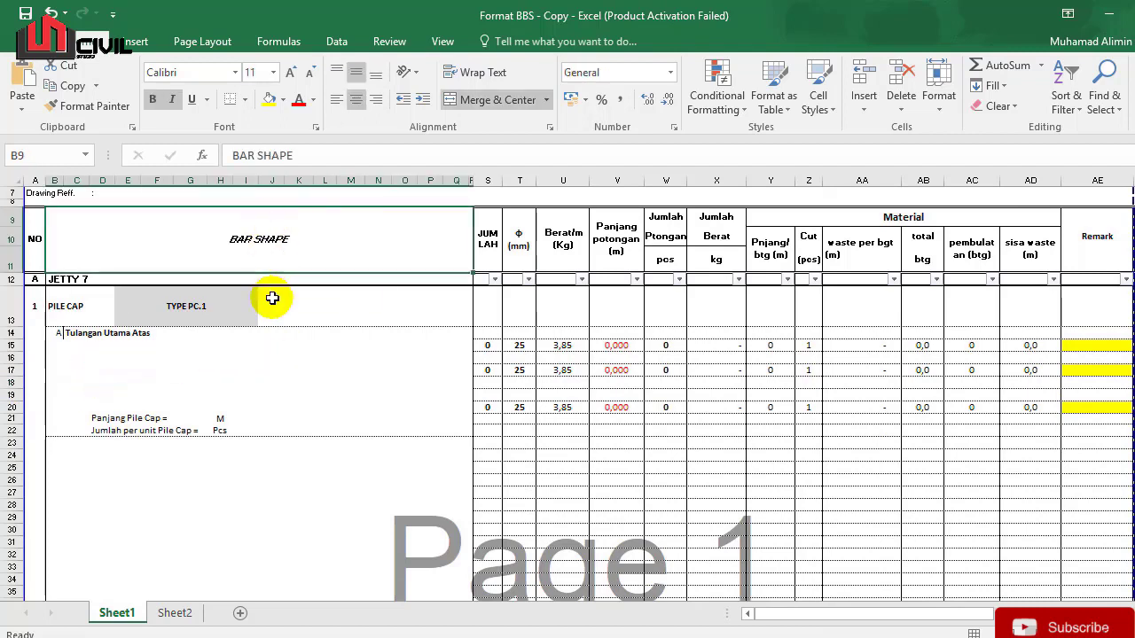
{"action": "left_click", "coordinate": [82, 355]}
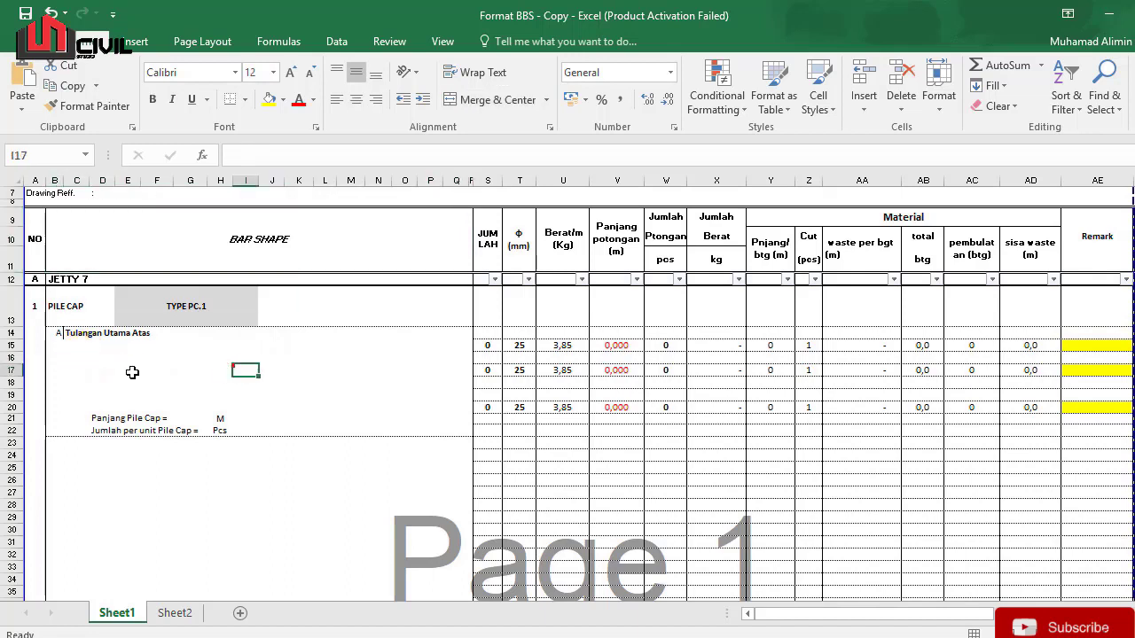
{"action": "left_click", "coordinate": [211, 355]}
{"action": "left_click", "coordinate": [353, 360]}
{"action": "left_click", "coordinate": [240, 379]}
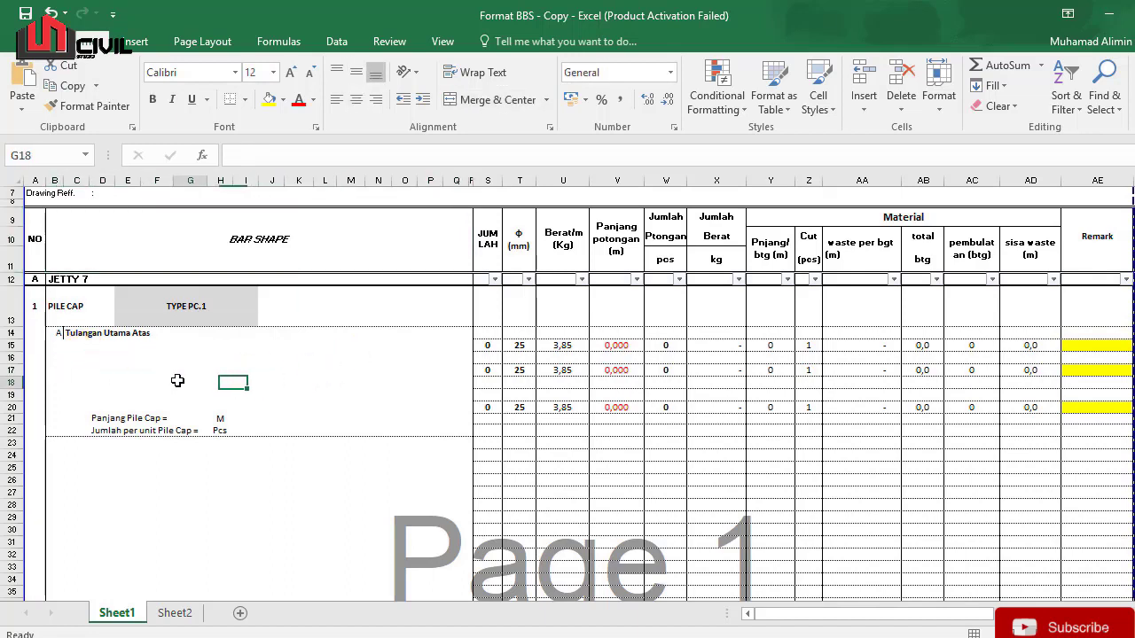
{"action": "left_click", "coordinate": [115, 356]}
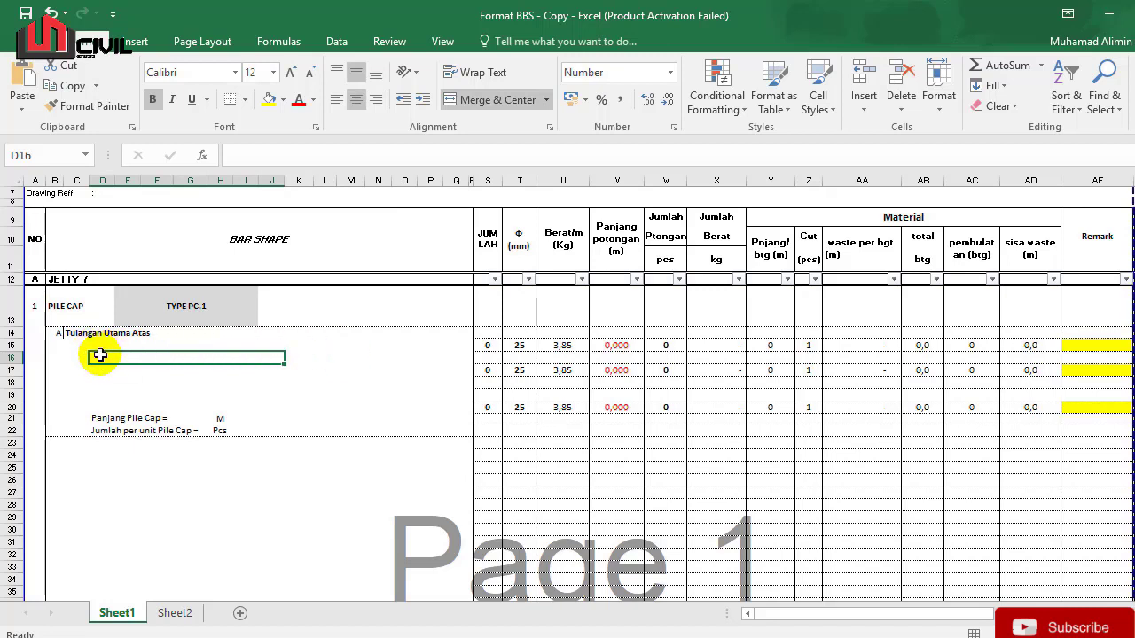
{"action": "left_click", "coordinate": [299, 358]}
{"action": "left_click", "coordinate": [233, 356]}
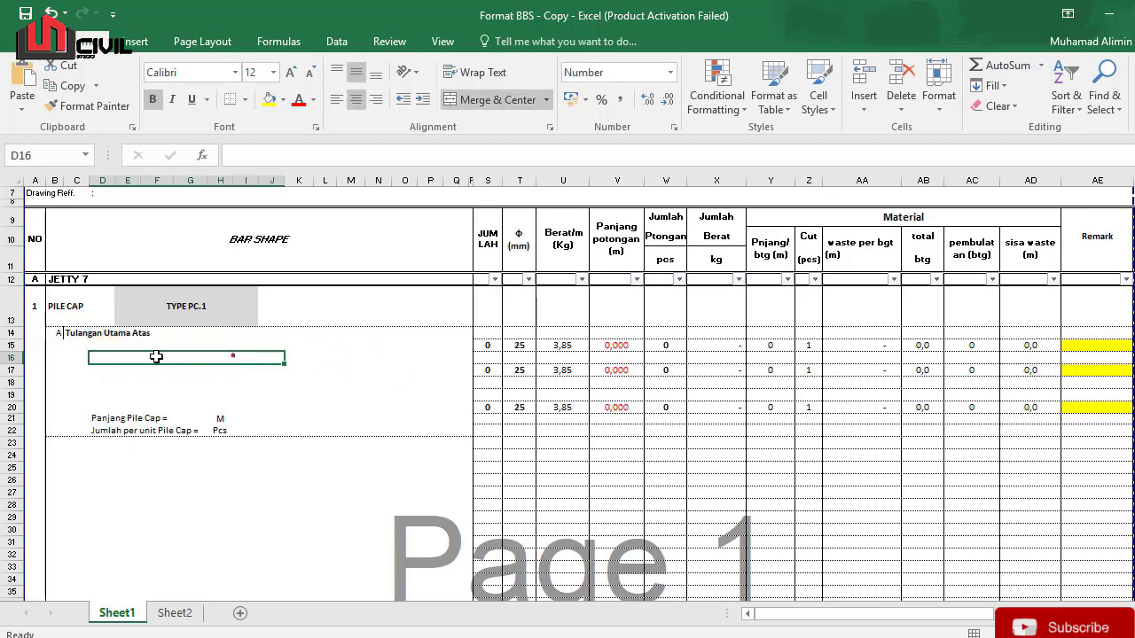
{"action": "left_click", "coordinate": [85, 368]}
{"action": "left_click", "coordinate": [102, 394]}
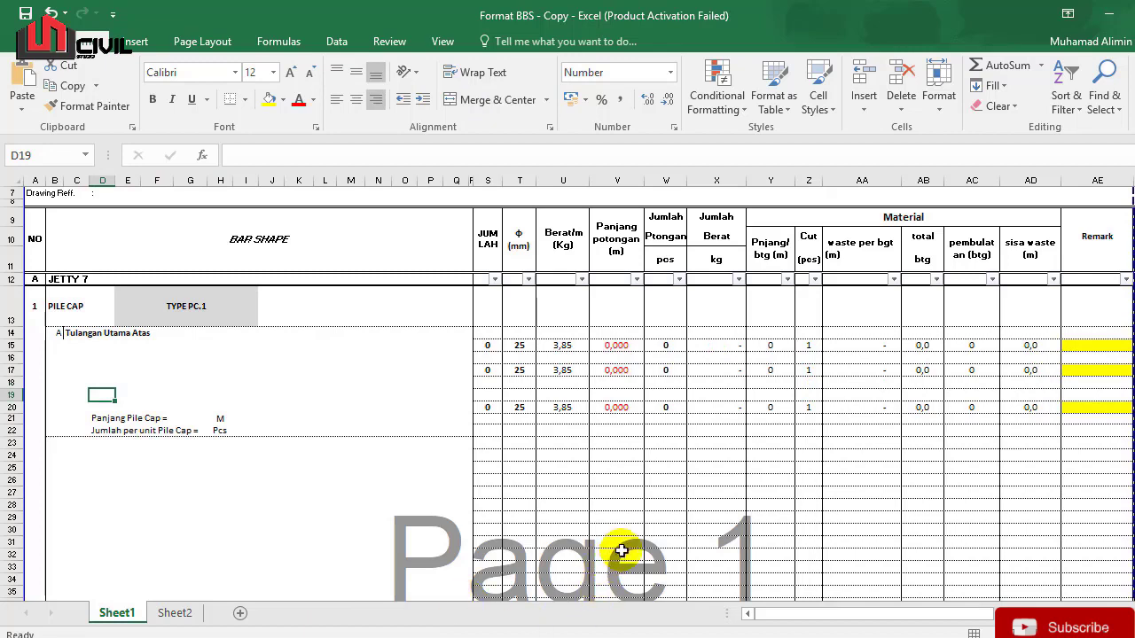
{"action": "scroll", "coordinate": [40, 355], "scroll_direction": "up", "scroll_amount": 3, "text": "ctrl"}
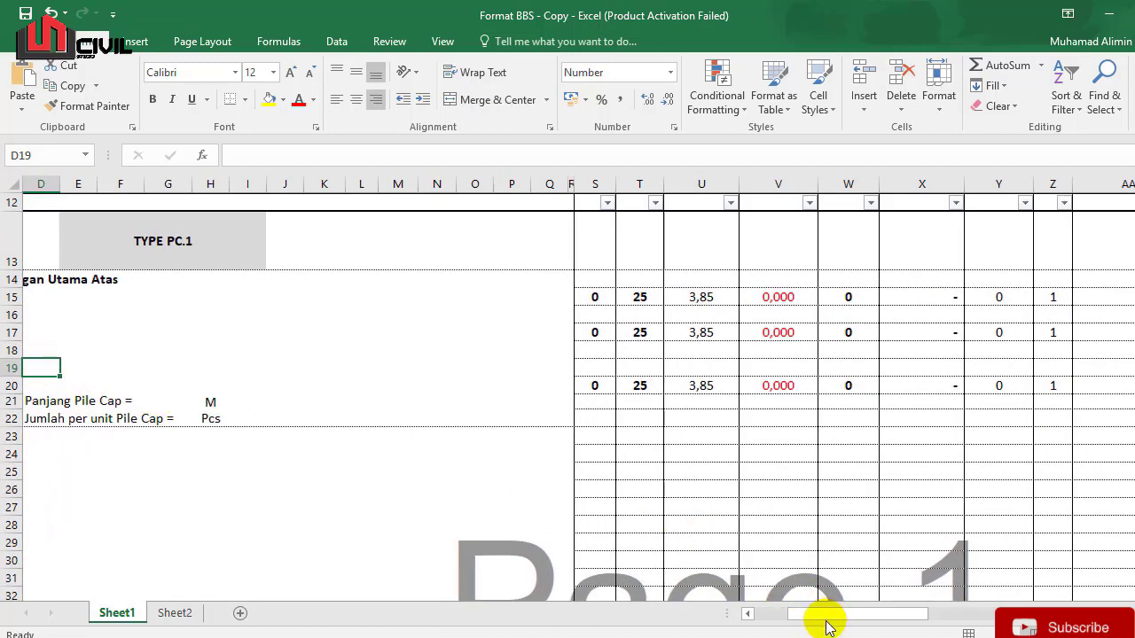
{"action": "left_click_drag", "start_coordinate": [825, 621], "coordinate": [608, 626]}
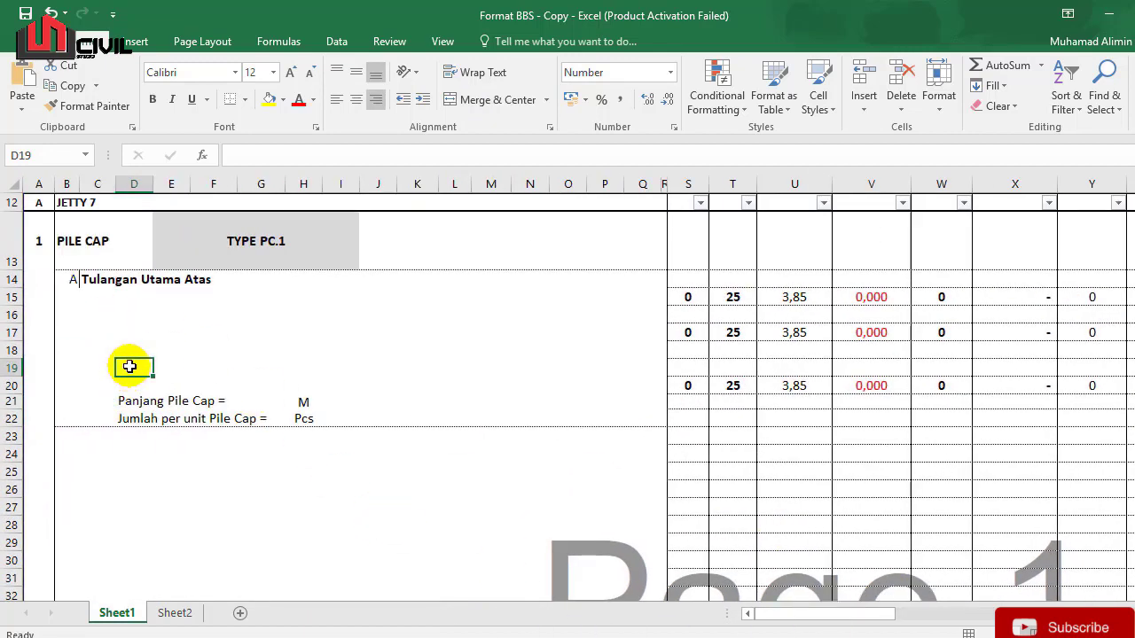
Step: Switch back to the AutoCAD drawing, clear the selection, and examine the first spliced bar's vertical leg and horizontal length
{"action": "left_click", "coordinate": [483, 637]}
{"action": "scroll", "coordinate": [569, 352], "scroll_direction": "down", "scroll_amount": 5}
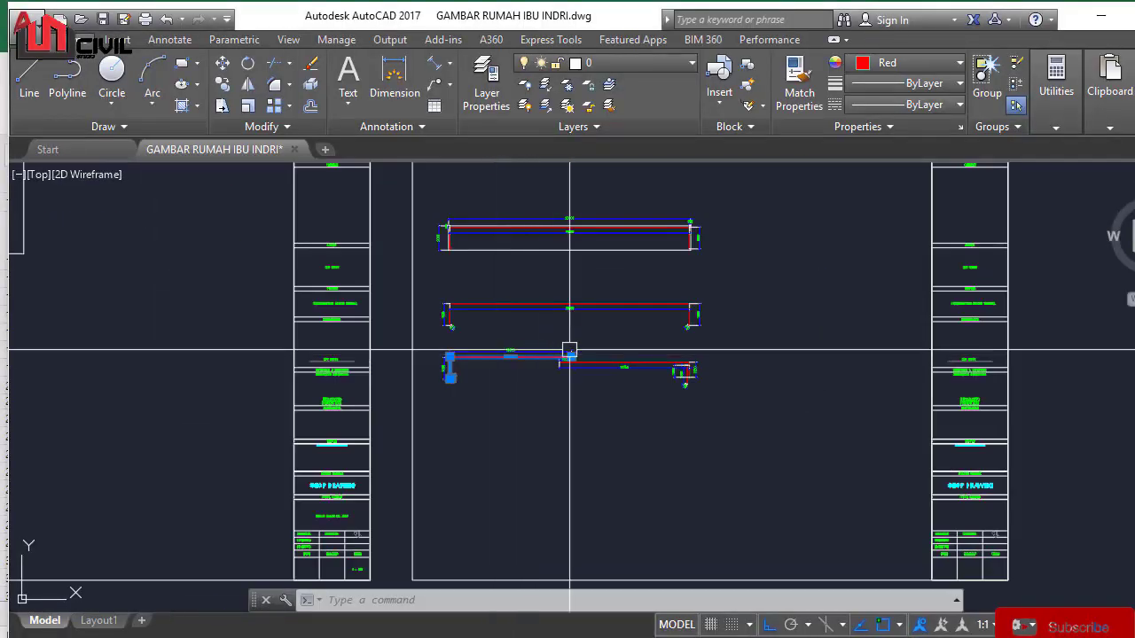
{"action": "scroll", "coordinate": [639, 370], "scroll_direction": "up", "scroll_amount": 4}
{"action": "key", "text": "Escape"}
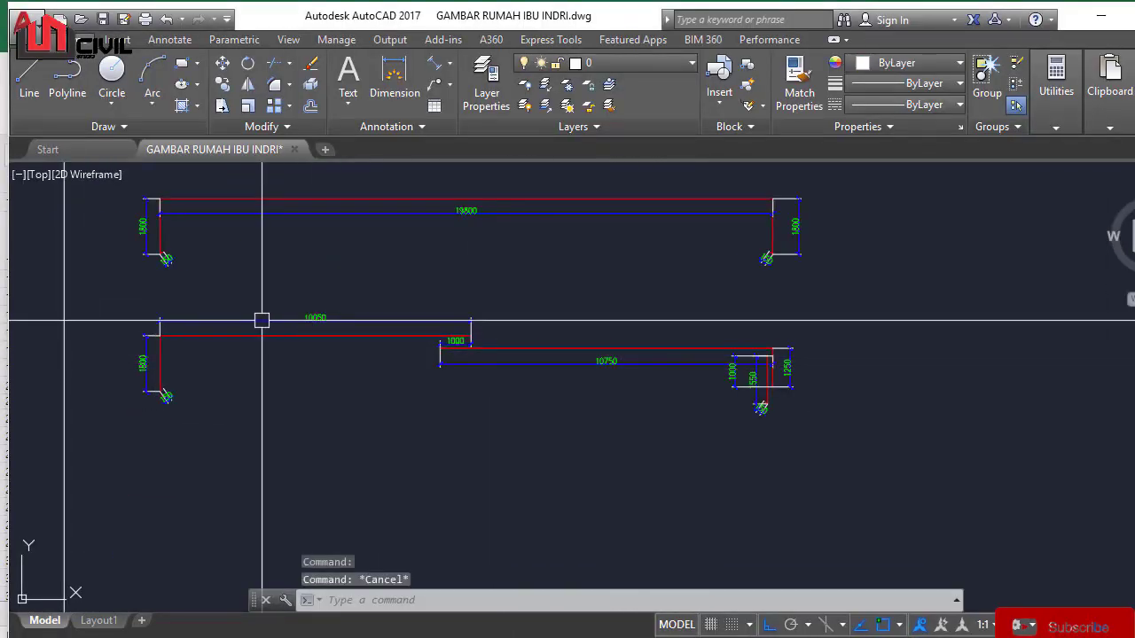
{"action": "scroll", "coordinate": [398, 343], "scroll_direction": "up", "scroll_amount": 2}
{"action": "scroll", "coordinate": [364, 363], "scroll_direction": "down", "scroll_amount": 5}
{"action": "scroll", "coordinate": [266, 372], "scroll_direction": "up", "scroll_amount": 5}
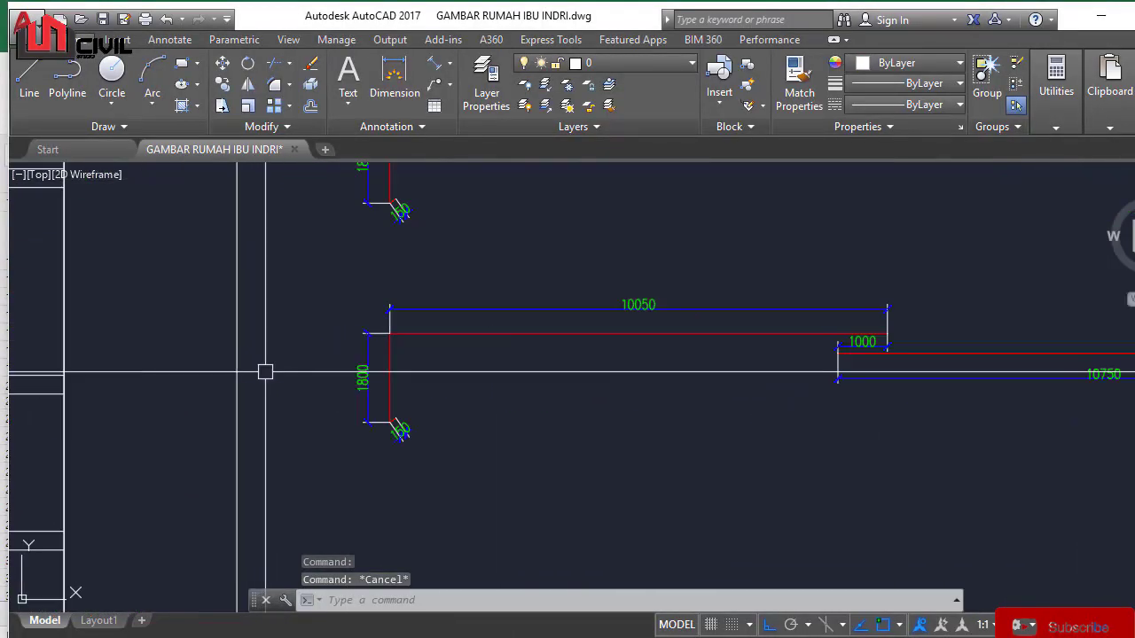
{"action": "scroll", "coordinate": [265, 372], "scroll_direction": "up", "scroll_amount": 3}
{"action": "scroll", "coordinate": [399, 452], "scroll_direction": "down", "scroll_amount": 3}
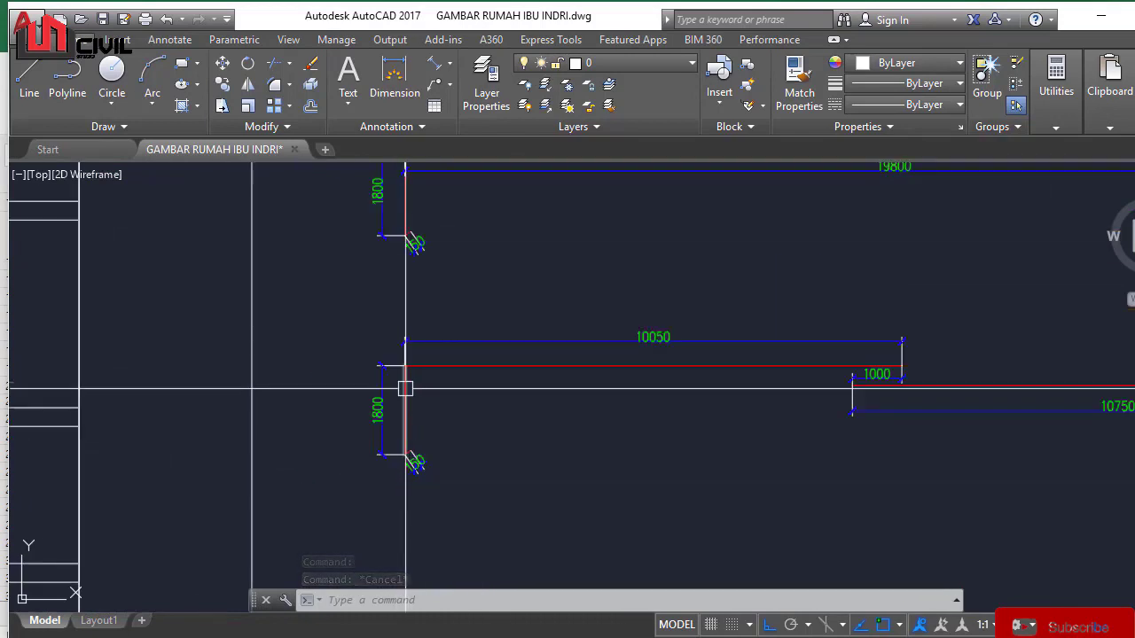
Step: Highlight the first spliced bar, examine the short angled hook at the foot of its leg, and clear the selection
{"action": "left_click", "coordinate": [406, 388]}
{"action": "scroll", "coordinate": [467, 385], "scroll_direction": "up", "scroll_amount": 2}
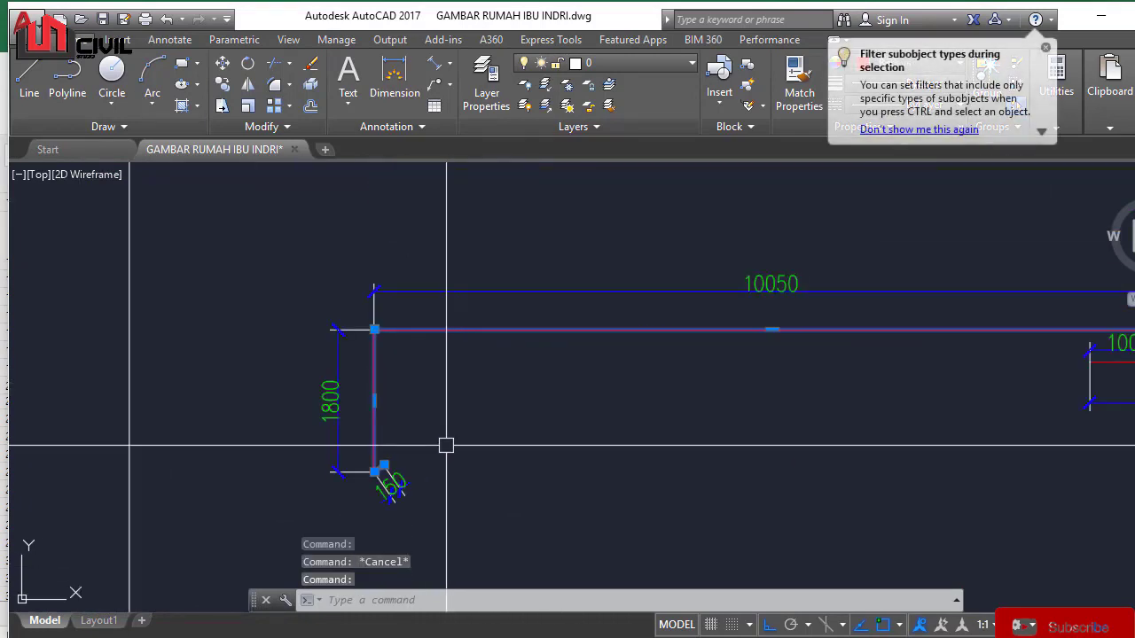
{"action": "scroll", "coordinate": [446, 445], "scroll_direction": "up", "scroll_amount": 4}
{"action": "scroll", "coordinate": [459, 364], "scroll_direction": "down", "scroll_amount": 3}
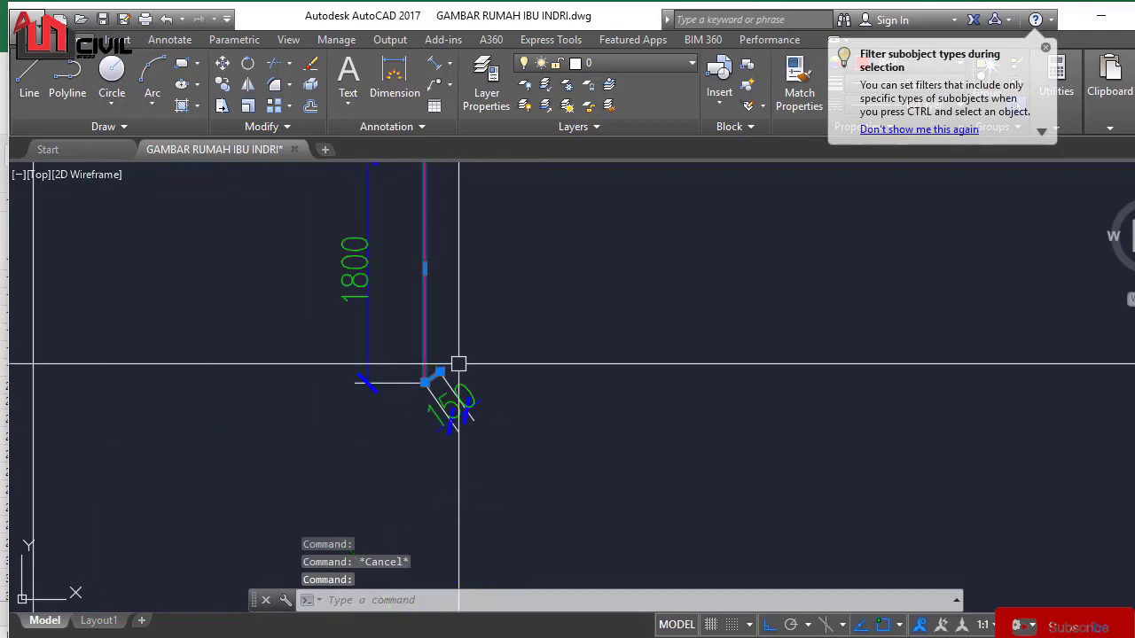
{"action": "scroll", "coordinate": [459, 364], "scroll_direction": "up", "scroll_amount": 3}
{"action": "key", "text": "Escape"}
{"action": "scroll", "coordinate": [449, 418], "scroll_direction": "down", "scroll_amount": 5}
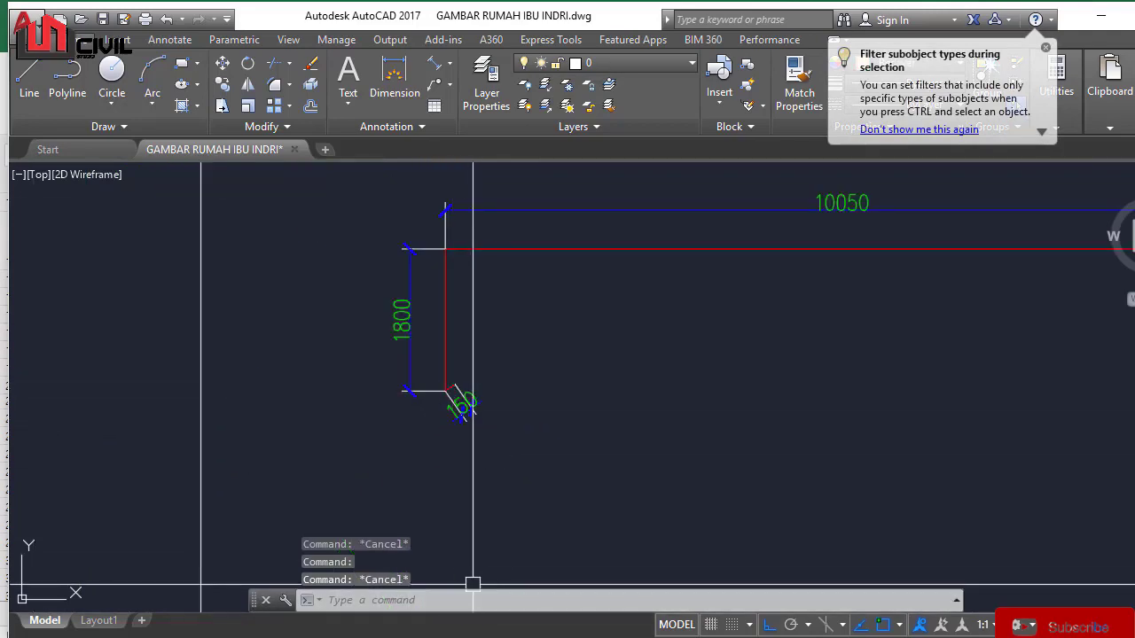
Step: Switch to the Excel bar bending schedule and apply a thick solid diagonal border rising from lower left to upper right in cell D19
{"action": "left_click", "coordinate": [412, 594]}
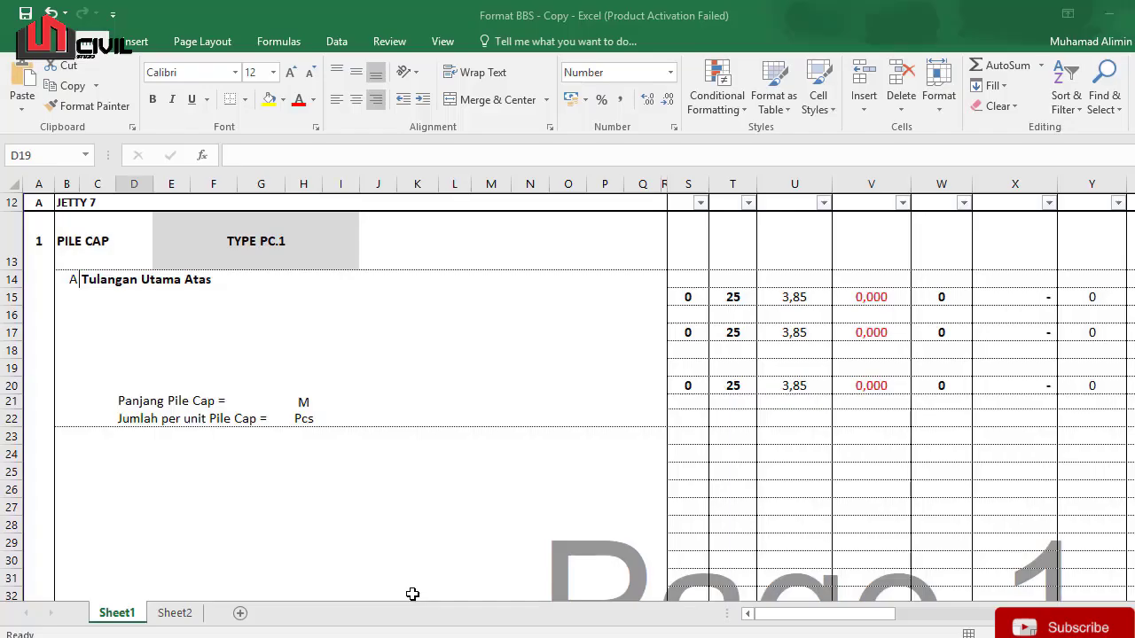
{"action": "right_click", "coordinate": [133, 368]}
{"action": "left_click", "coordinate": [197, 246]}
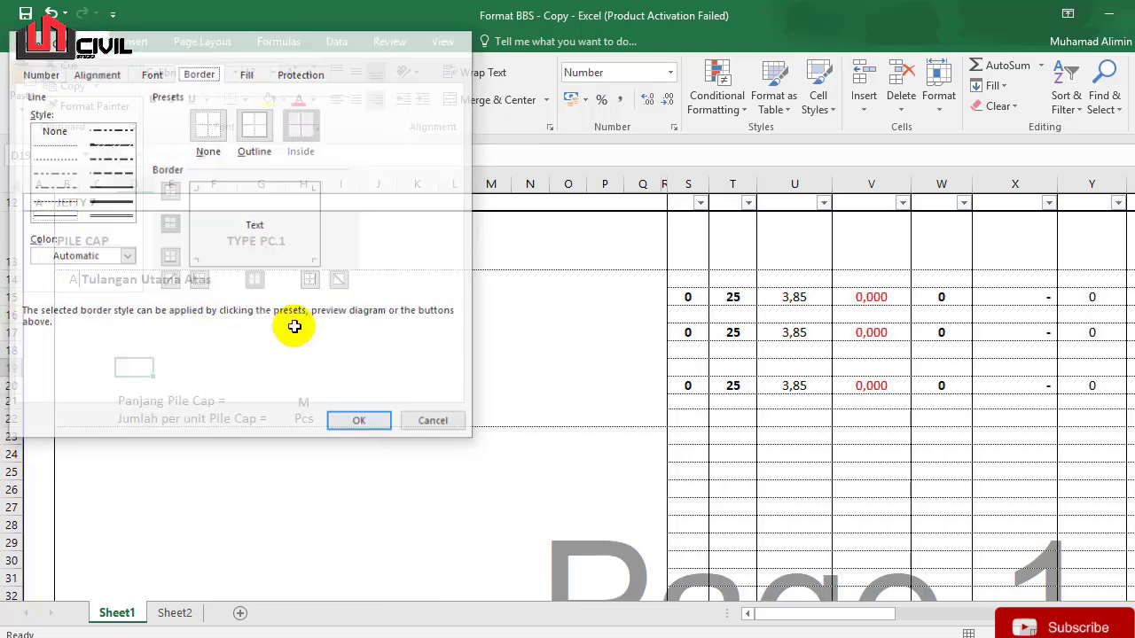
{"action": "right_click", "coordinate": [141, 371]}
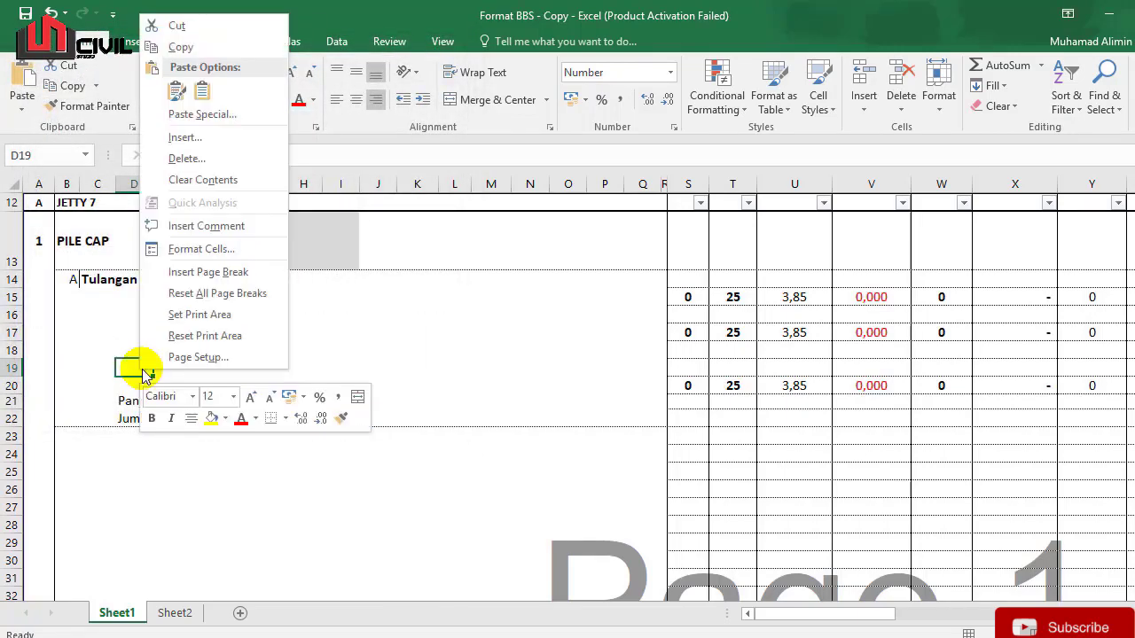
{"action": "left_click", "coordinate": [201, 249]}
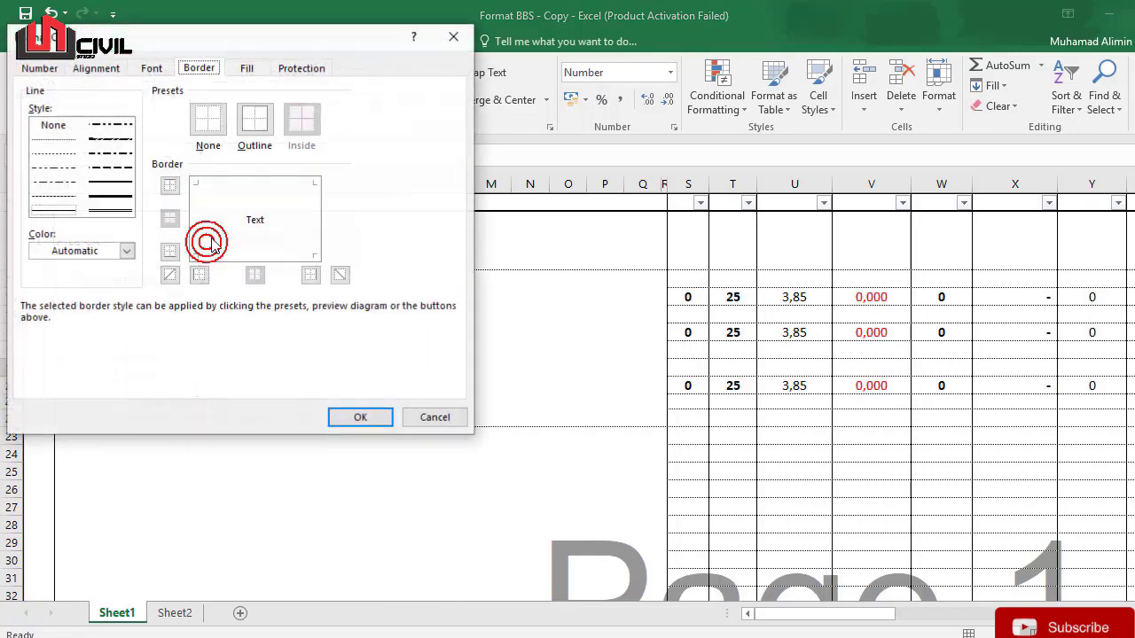
{"action": "left_click", "coordinate": [39, 68]}
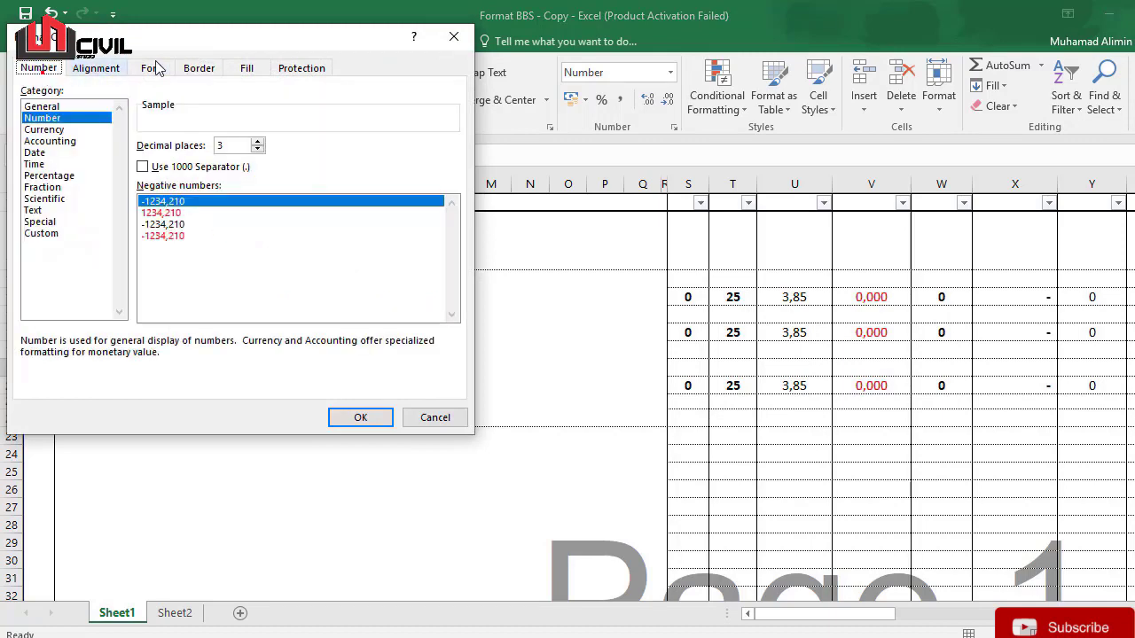
{"action": "left_click", "coordinate": [201, 71]}
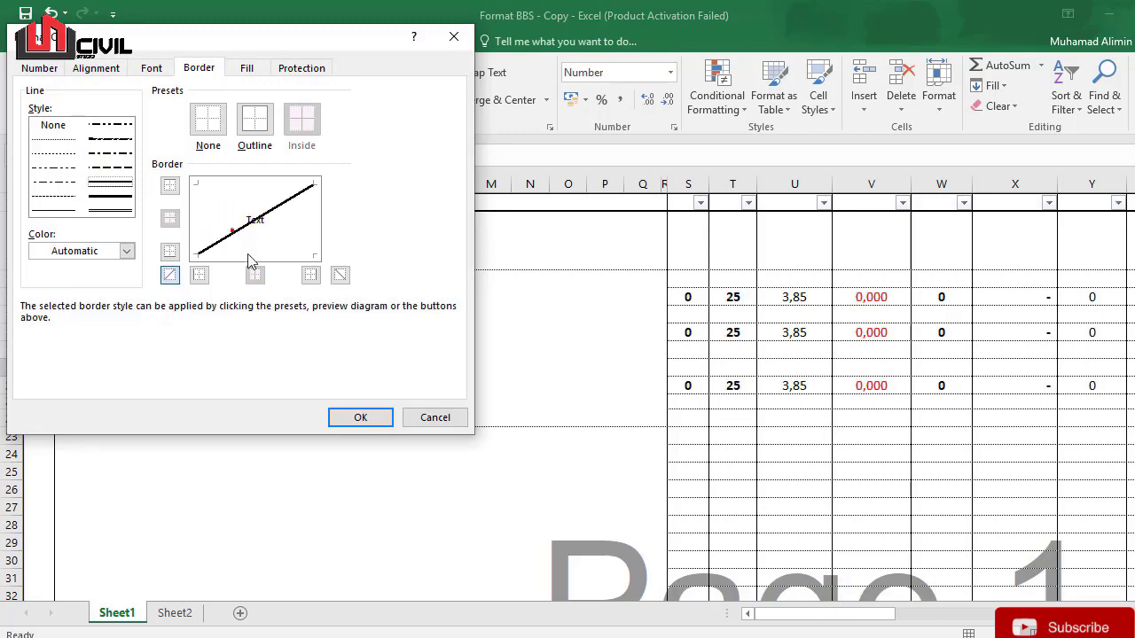
{"action": "left_click", "coordinate": [354, 417]}
{"action": "left_click", "coordinate": [170, 368]}
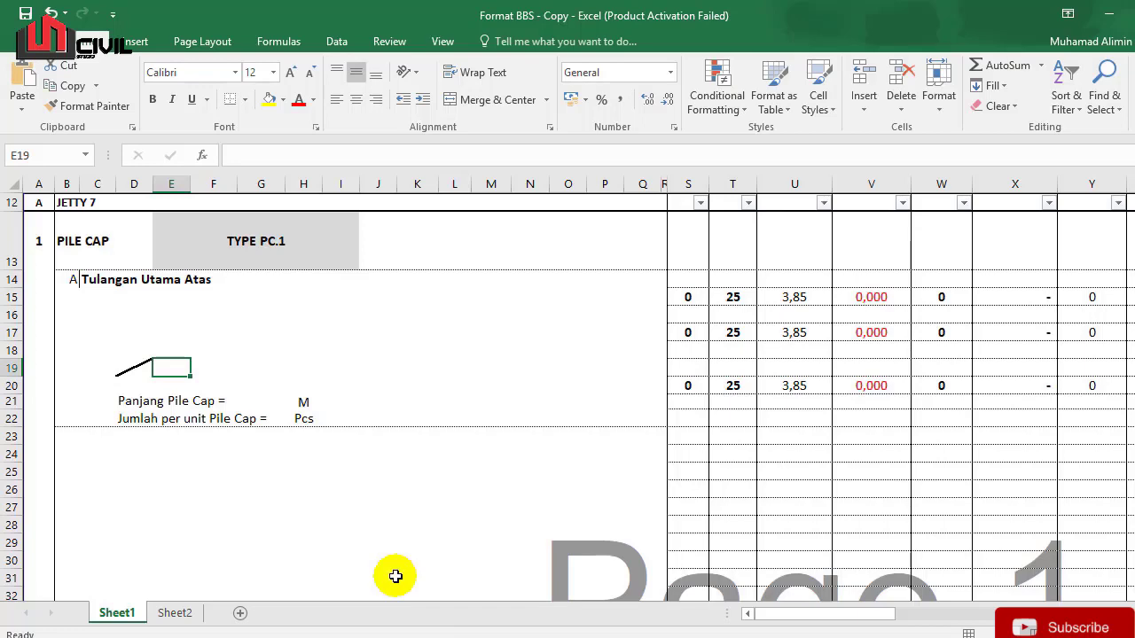
Step: Enter 150 in cell E19 as the length of the first bar's diagonal hook
{"action": "type", "text": "150"}
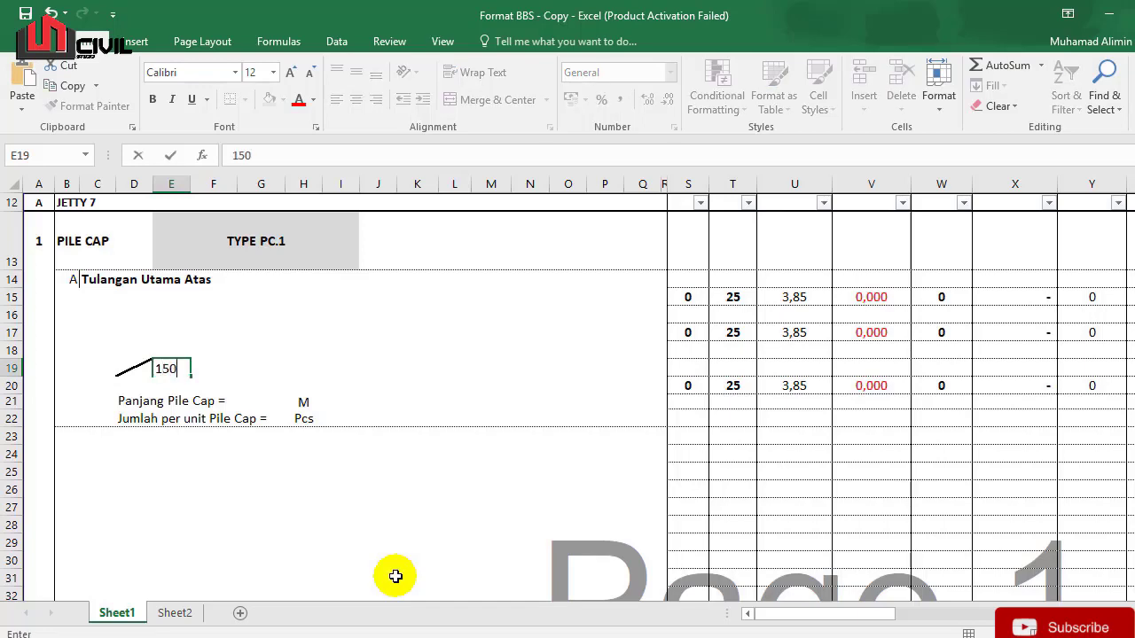
{"action": "key", "text": "Return"}
Step: Draw the first bar's vertical leg as a thick solid right border on C17:C19 and enter 1800 there as its length
{"action": "left_click", "coordinate": [107, 362]}
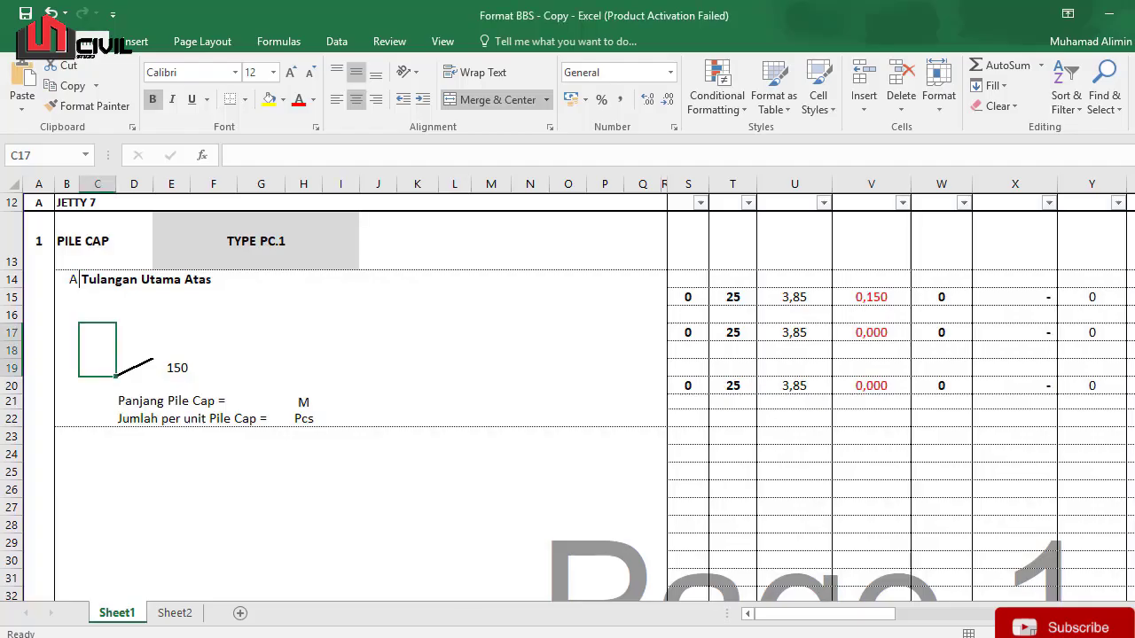
{"action": "right_click", "coordinate": [89, 350]}
{"action": "left_click", "coordinate": [172, 517]}
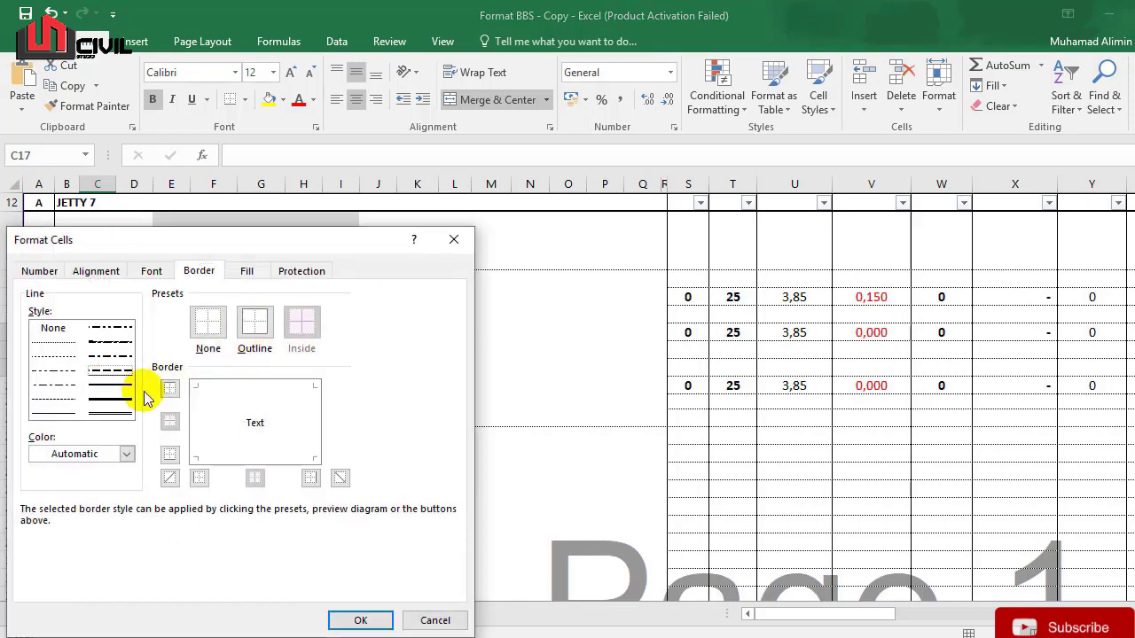
{"action": "left_click", "coordinate": [363, 626]}
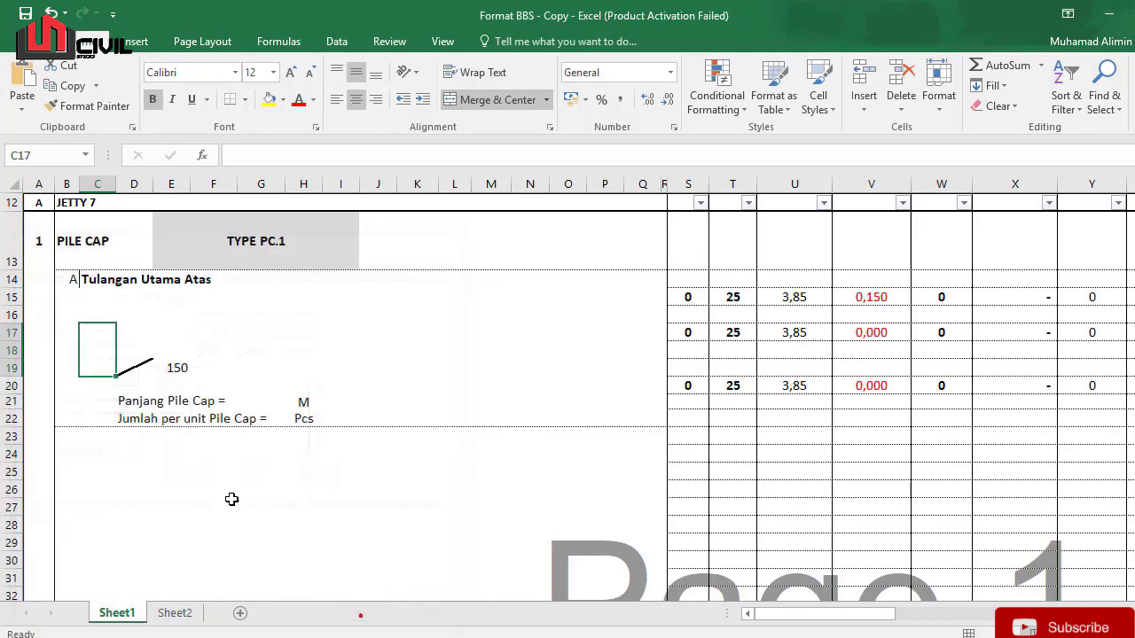
{"action": "type", "text": "180"}
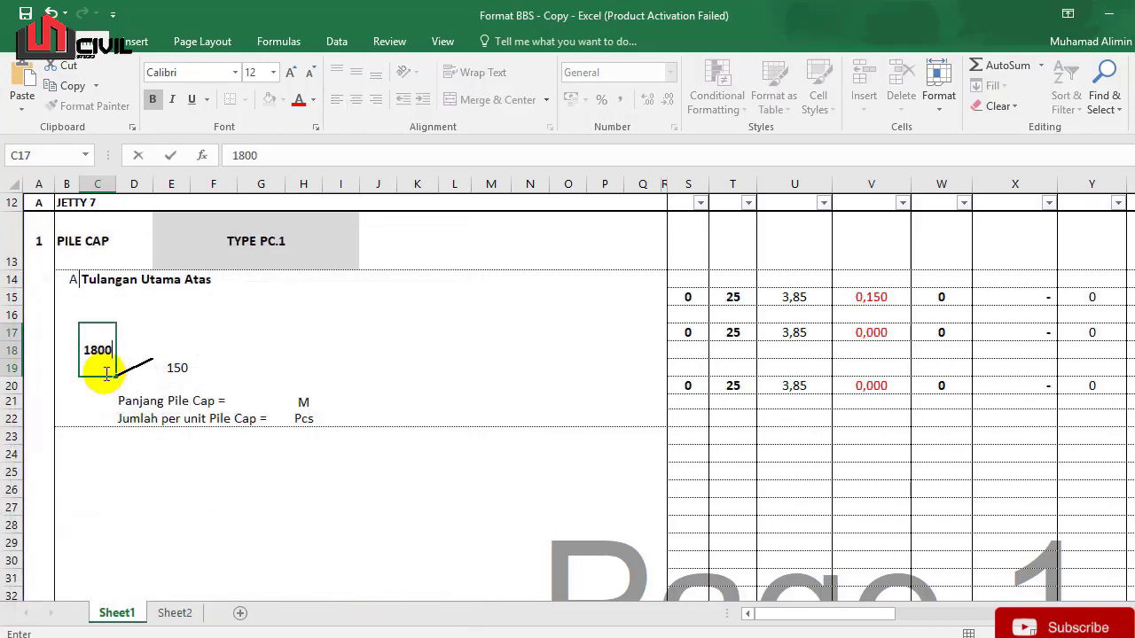
{"action": "type", "text": "0"}
{"action": "key", "text": "Return"}
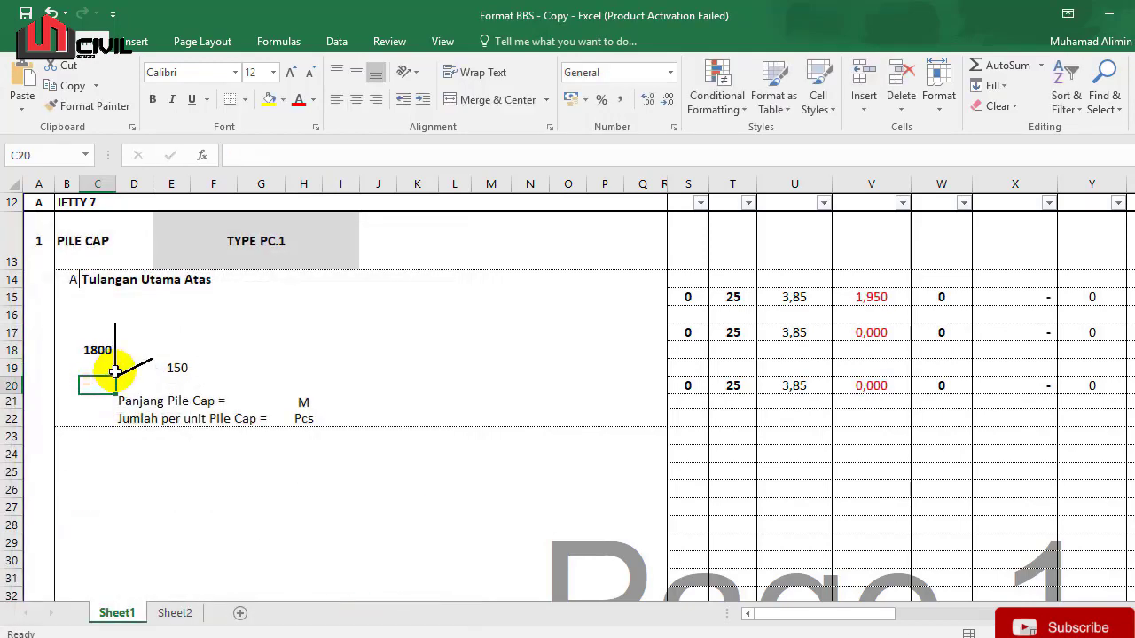
Step: Draw the first bar's horizontal part as a thick solid bottom border on merged cells D16:J16
{"action": "left_click", "coordinate": [138, 329]}
{"action": "left_click", "coordinate": [147, 312]}
{"action": "right_click", "coordinate": [153, 288]}
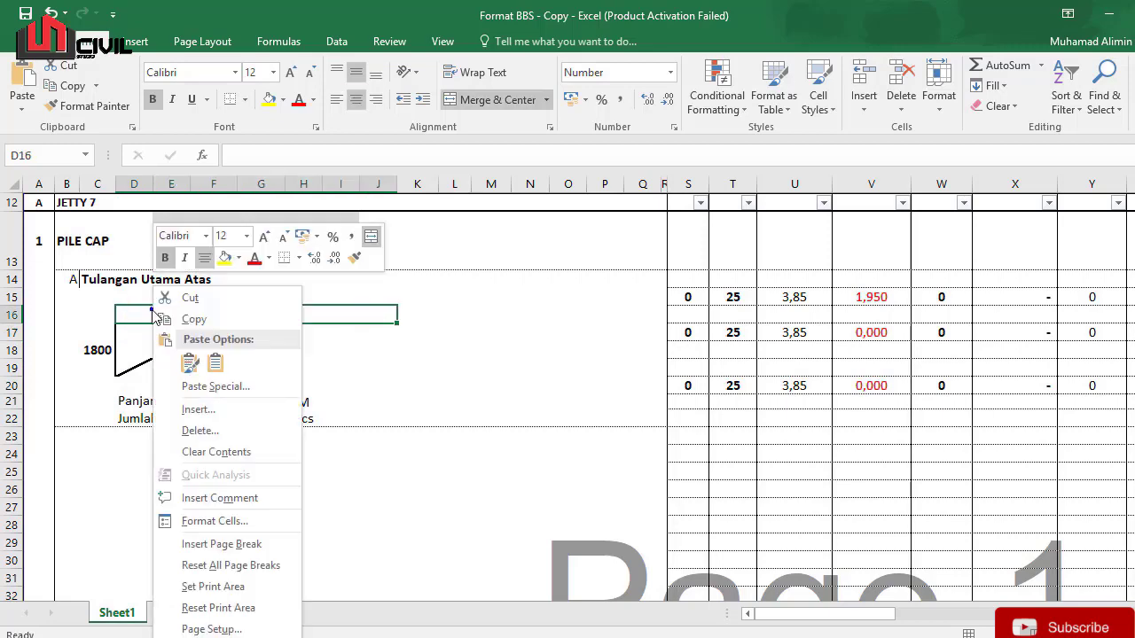
{"action": "left_click", "coordinate": [216, 521]}
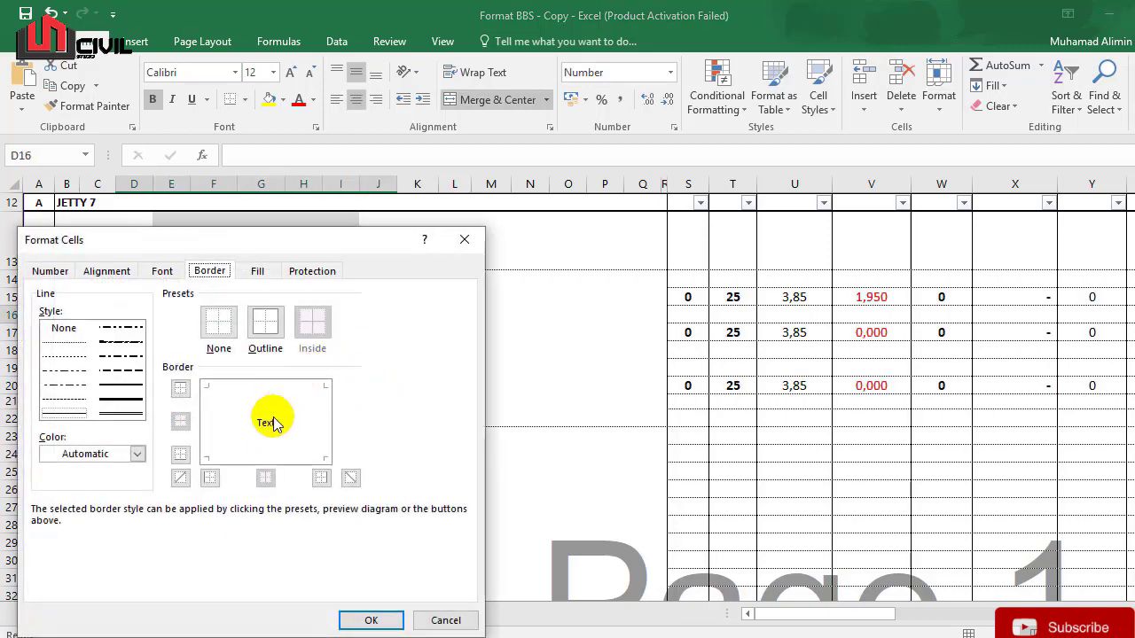
{"action": "left_click", "coordinate": [371, 620]}
{"action": "left_click", "coordinate": [394, 420]}
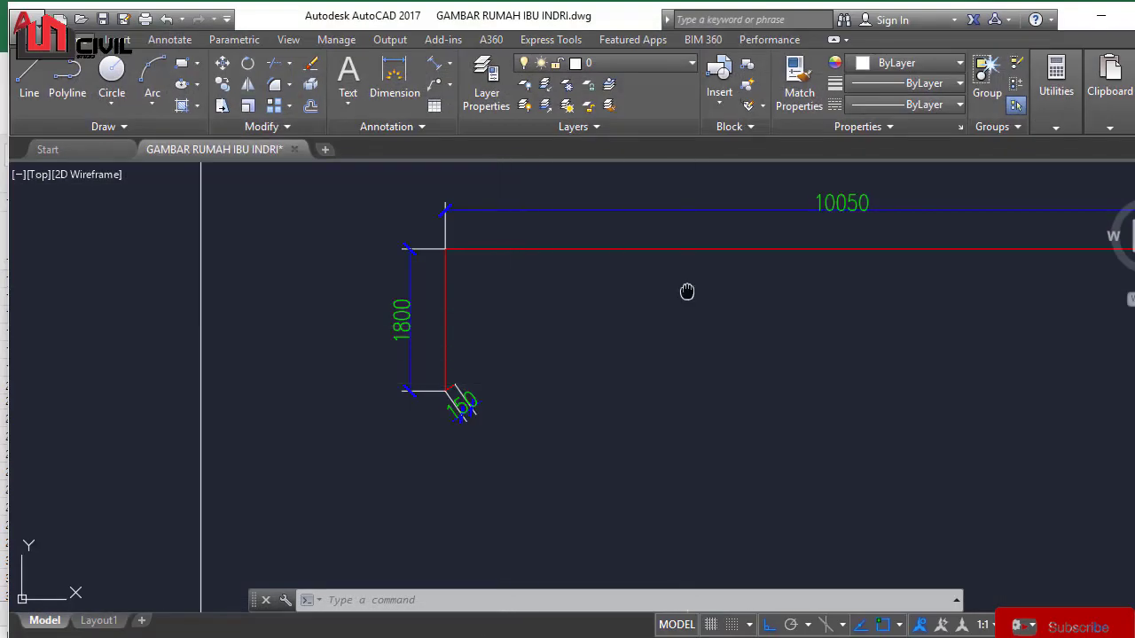
Step: Check the first bar's horizontal dimension in the AutoCAD drawing and enter 10050 in D16:J16 of the Excel schedule
{"action": "scroll", "coordinate": [686, 292], "scroll_direction": "up", "scroll_amount": 1}
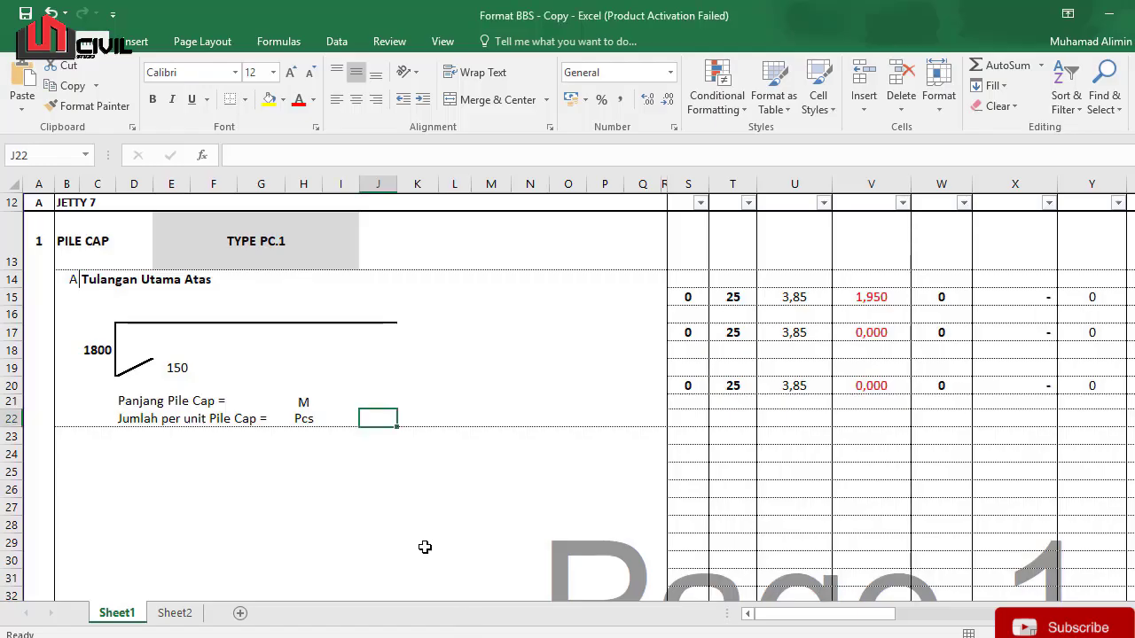
{"action": "left_click", "coordinate": [252, 305]}
{"action": "left_click", "coordinate": [216, 310]}
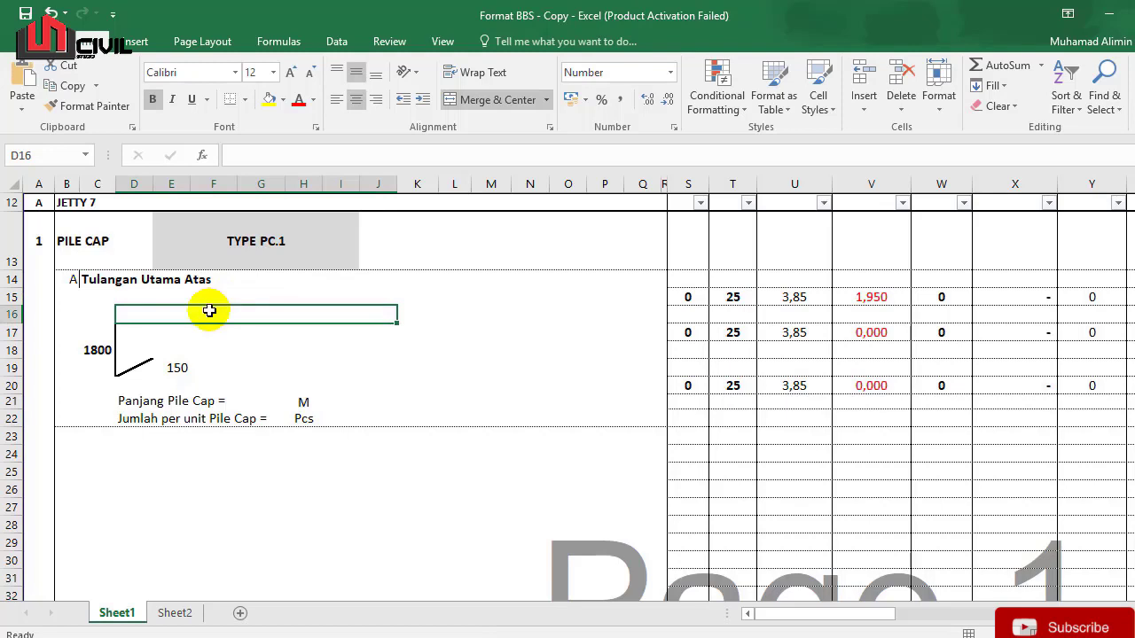
{"action": "type", "text": "15"}
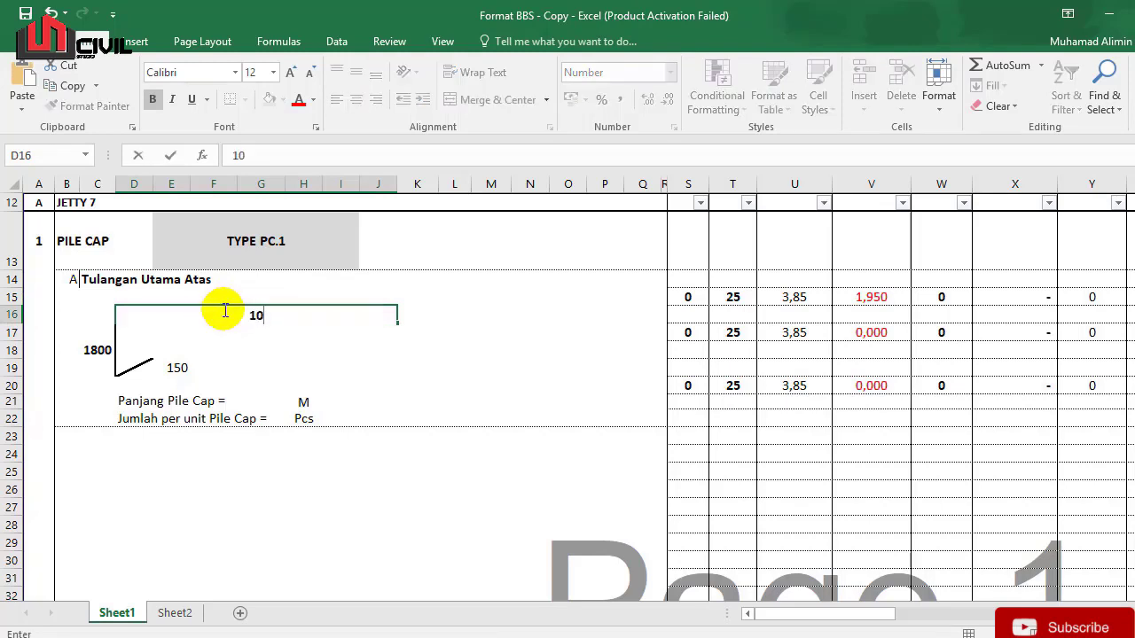
{"action": "key", "text": "Return"}
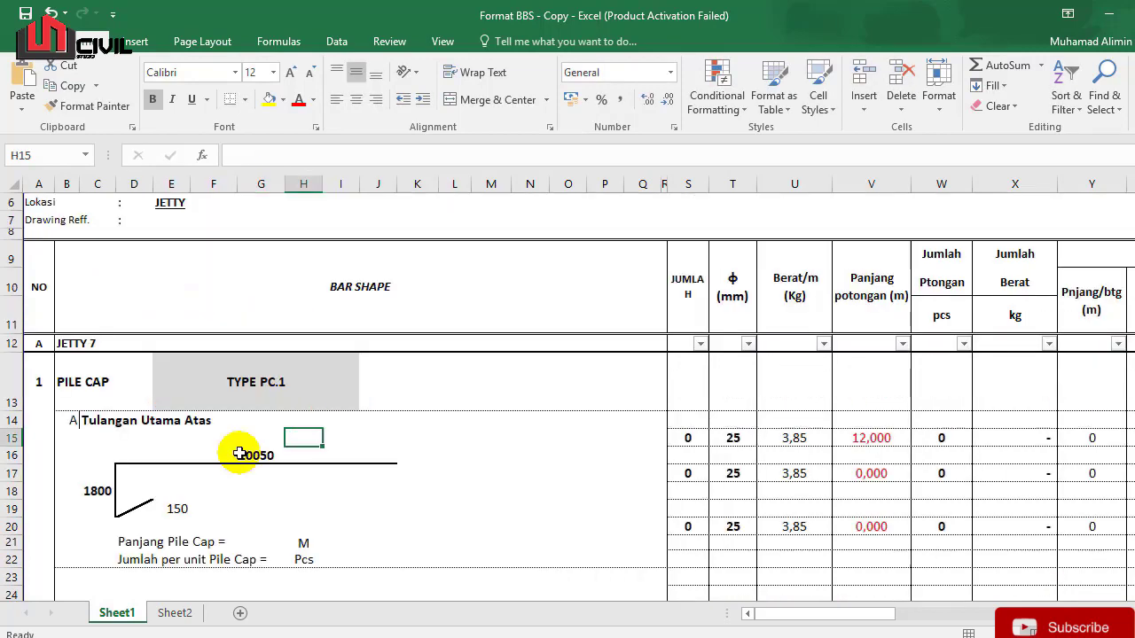
Step: Examine the first bar's length cells D16 and C17, and the second bar's lap, horizontal and leg cells J17, J18 and O18
{"action": "left_click", "coordinate": [239, 453]}
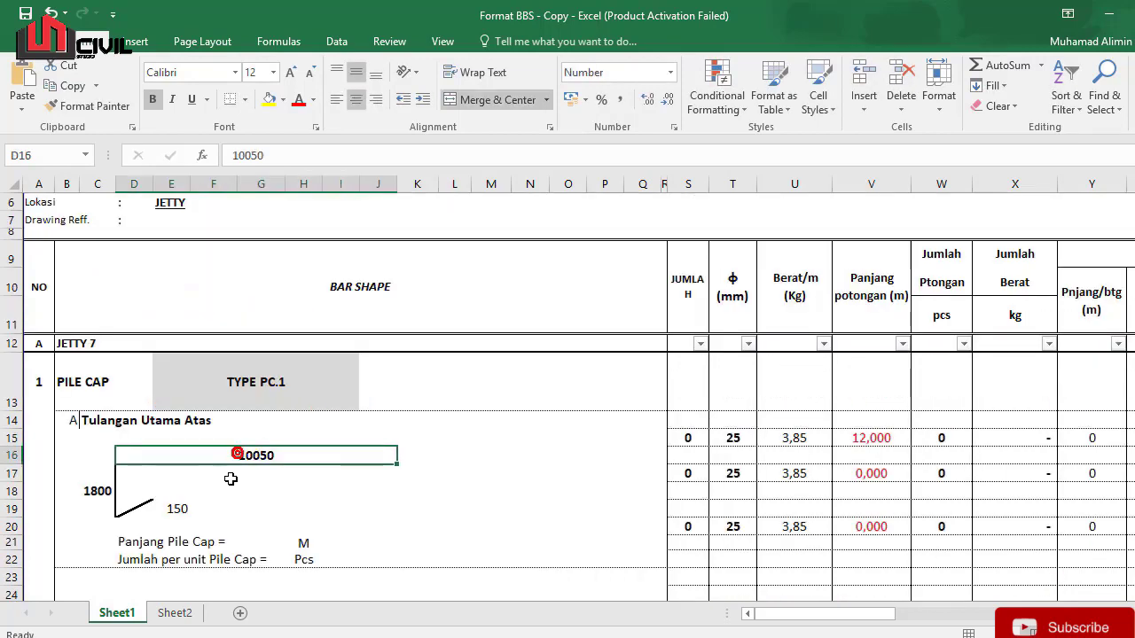
{"action": "left_click", "coordinate": [228, 479]}
{"action": "left_click", "coordinate": [235, 450]}
{"action": "left_click", "coordinate": [109, 476]}
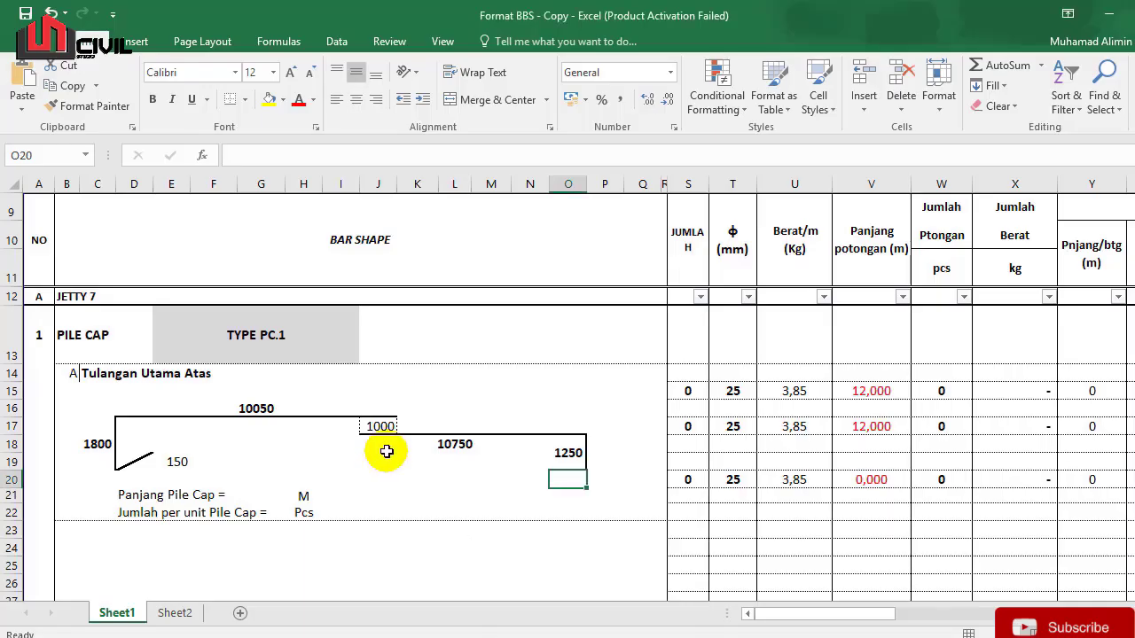
{"action": "left_click", "coordinate": [461, 444]}
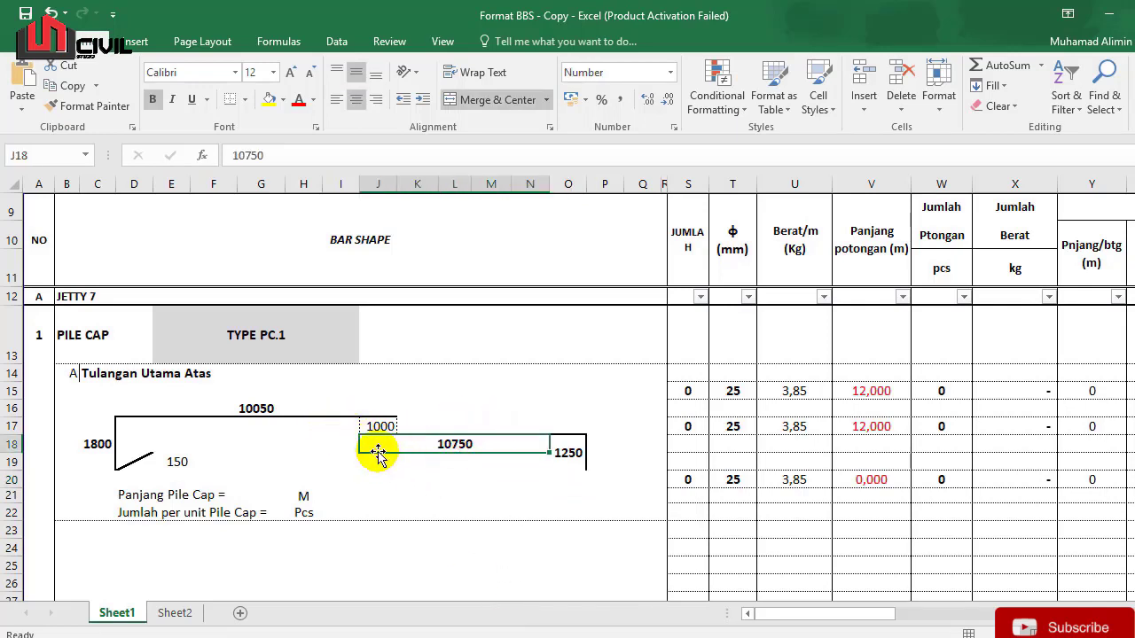
{"action": "left_click", "coordinate": [564, 452]}
{"action": "left_click", "coordinate": [382, 445]}
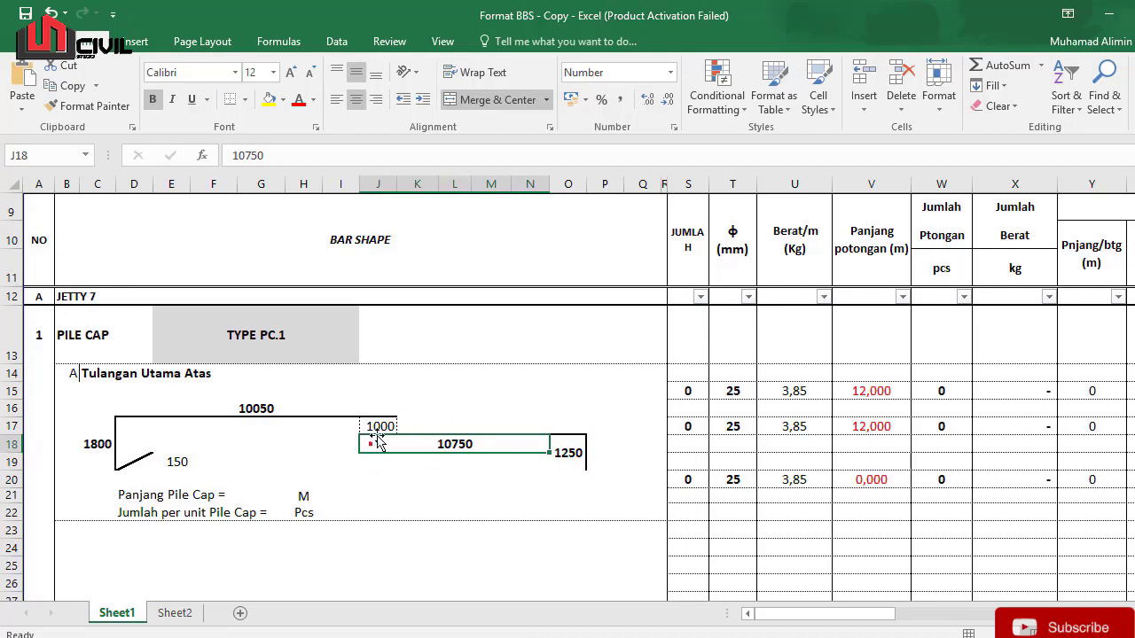
{"action": "left_click", "coordinate": [381, 426]}
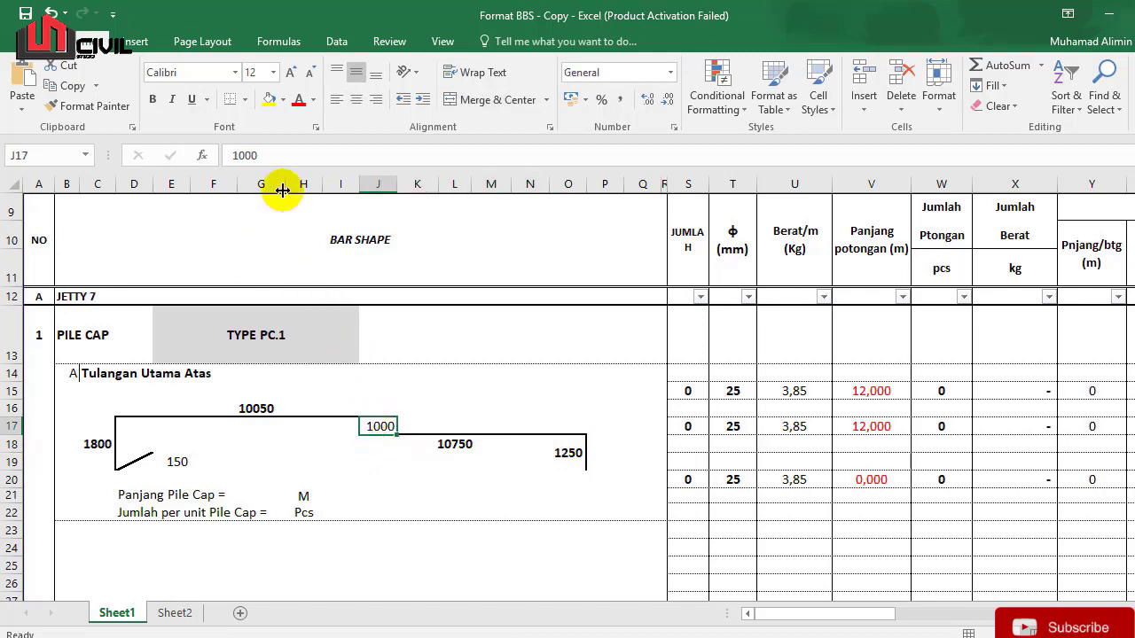
{"action": "left_click", "coordinate": [257, 155]}
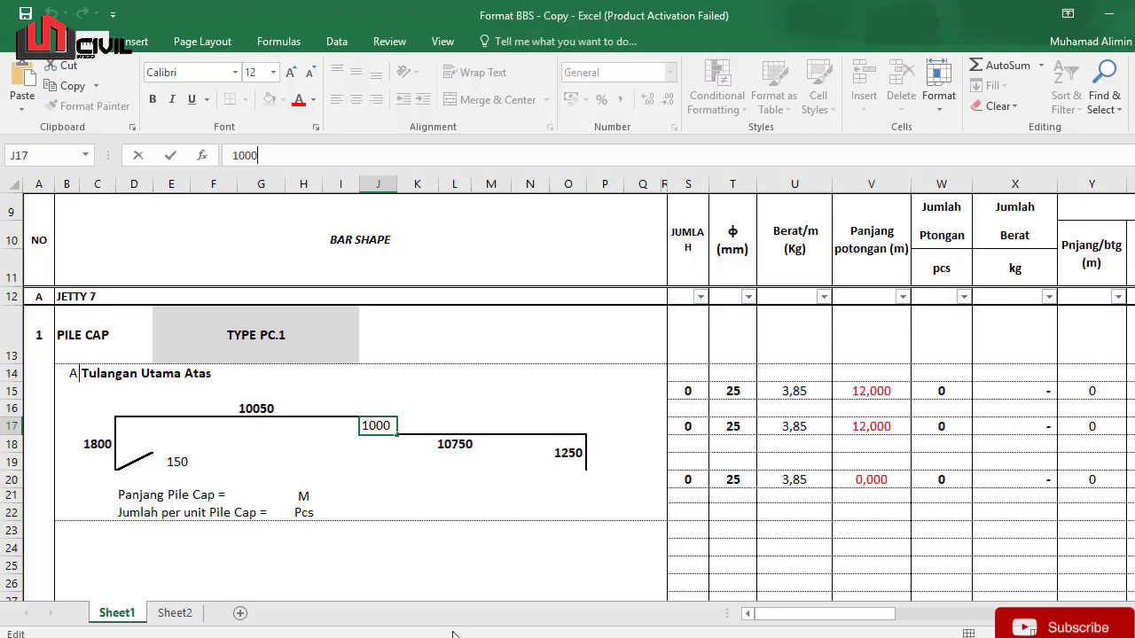
{"action": "left_click", "coordinate": [443, 446]}
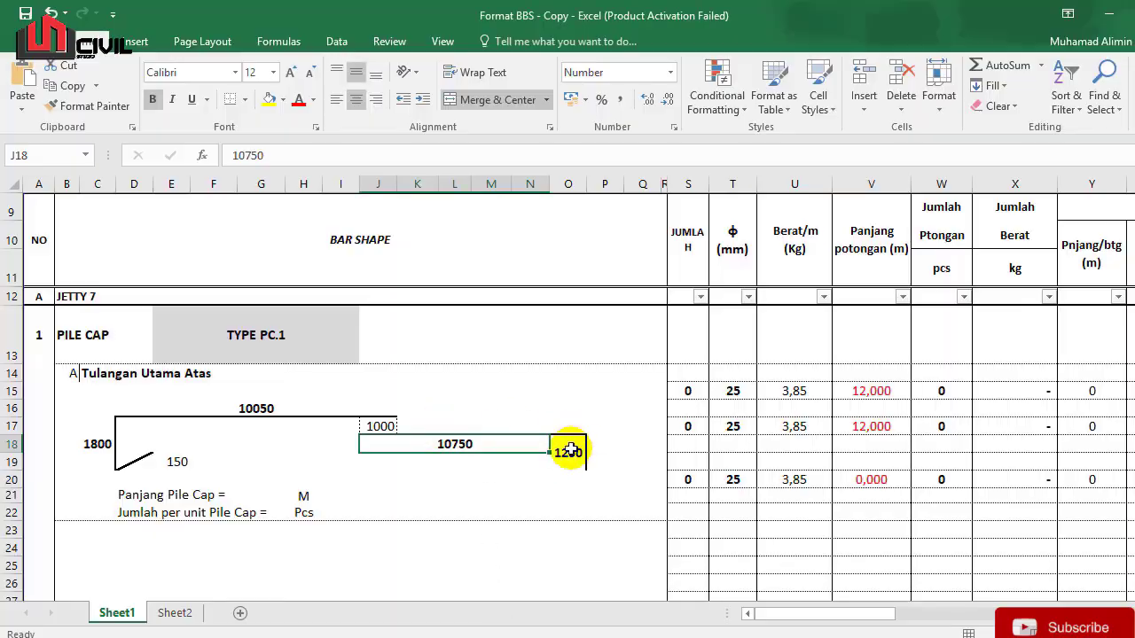
{"action": "left_click", "coordinate": [570, 450]}
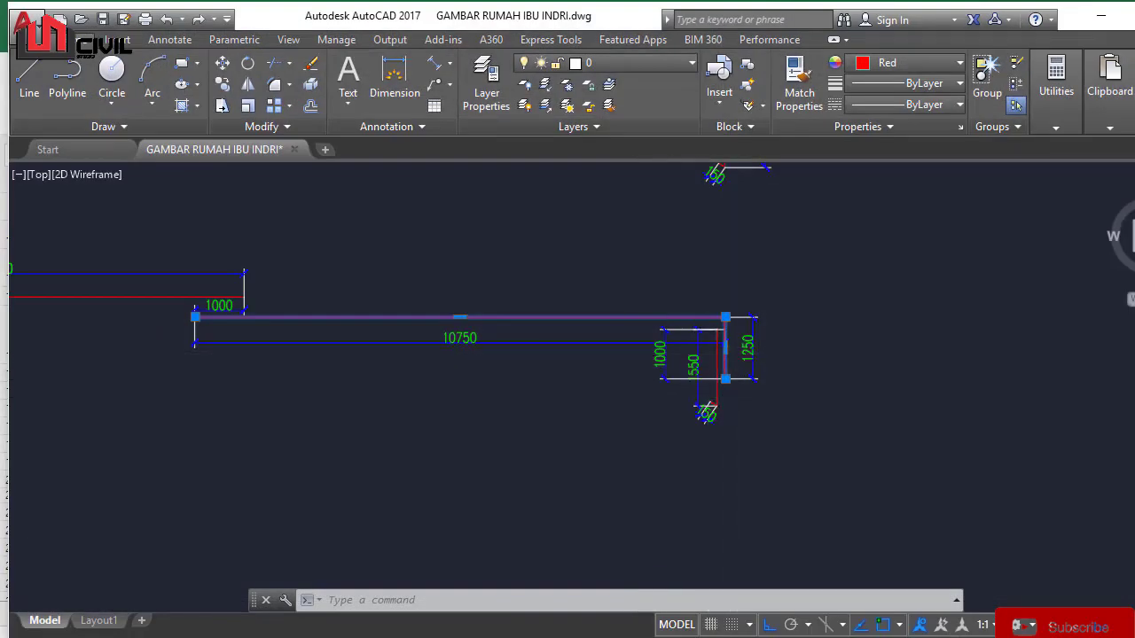
Step: Examine the second bar's vertical leg in the AutoCAD drawing, clear its selection, and return to the Excel schedule
{"action": "scroll", "coordinate": [739, 354], "scroll_direction": "up", "scroll_amount": 6}
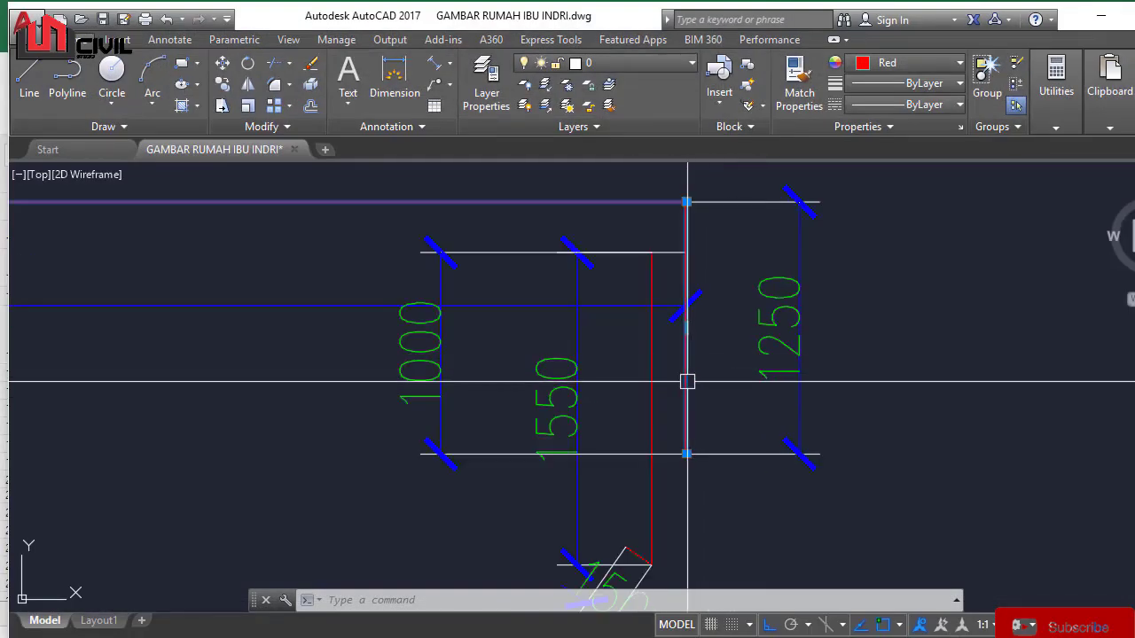
{"action": "key", "text": "Escape"}
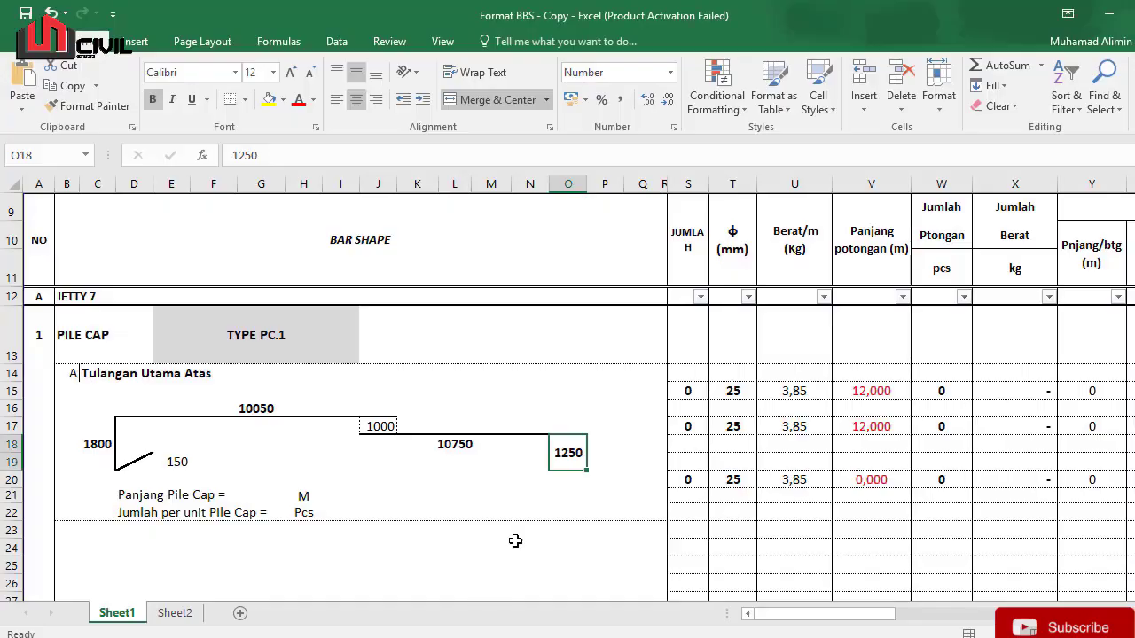
{"action": "left_click", "coordinate": [519, 495]}
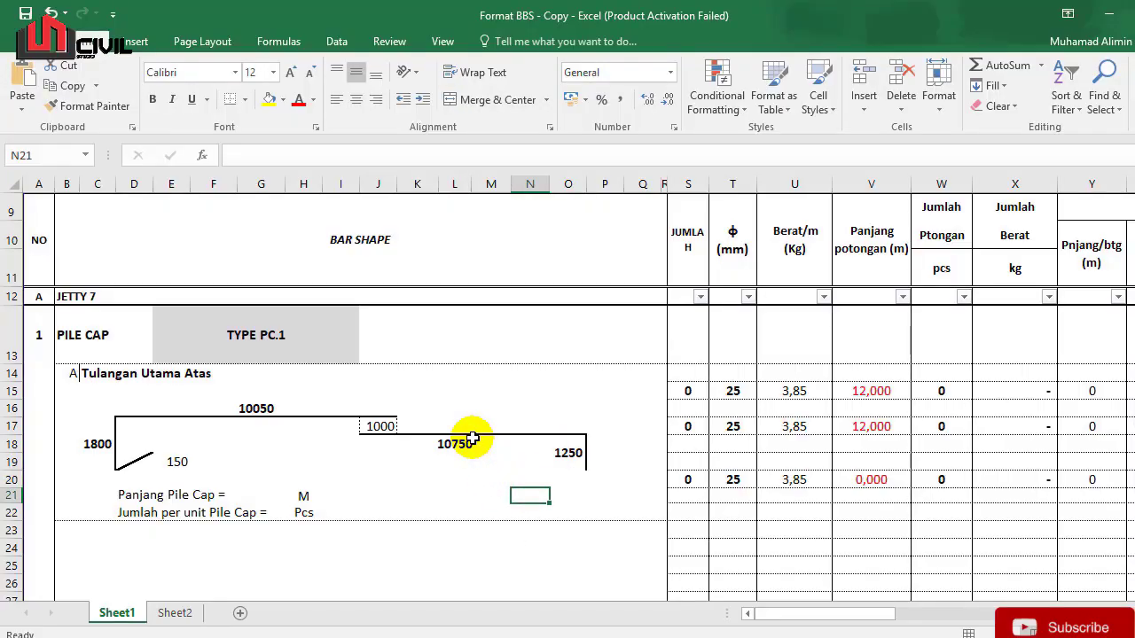
Step: Switch to the AutoCAD drawing and highlight the short third bar to examine its lap, vertical leg and hook dimensions
{"action": "left_click", "coordinate": [510, 637]}
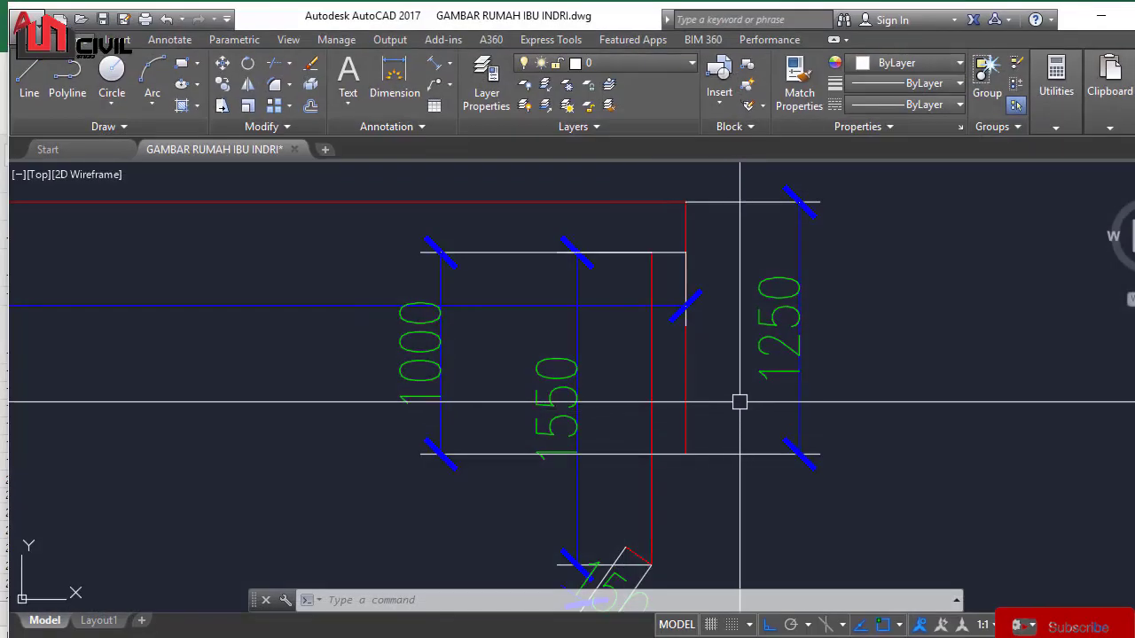
{"action": "scroll", "coordinate": [754, 396], "scroll_direction": "down", "scroll_amount": 2}
{"action": "scroll", "coordinate": [725, 410], "scroll_direction": "up", "scroll_amount": 2}
{"action": "left_click", "coordinate": [673, 361]}
{"action": "left_click", "coordinate": [684, 369]}
{"action": "left_click", "coordinate": [683, 377]}
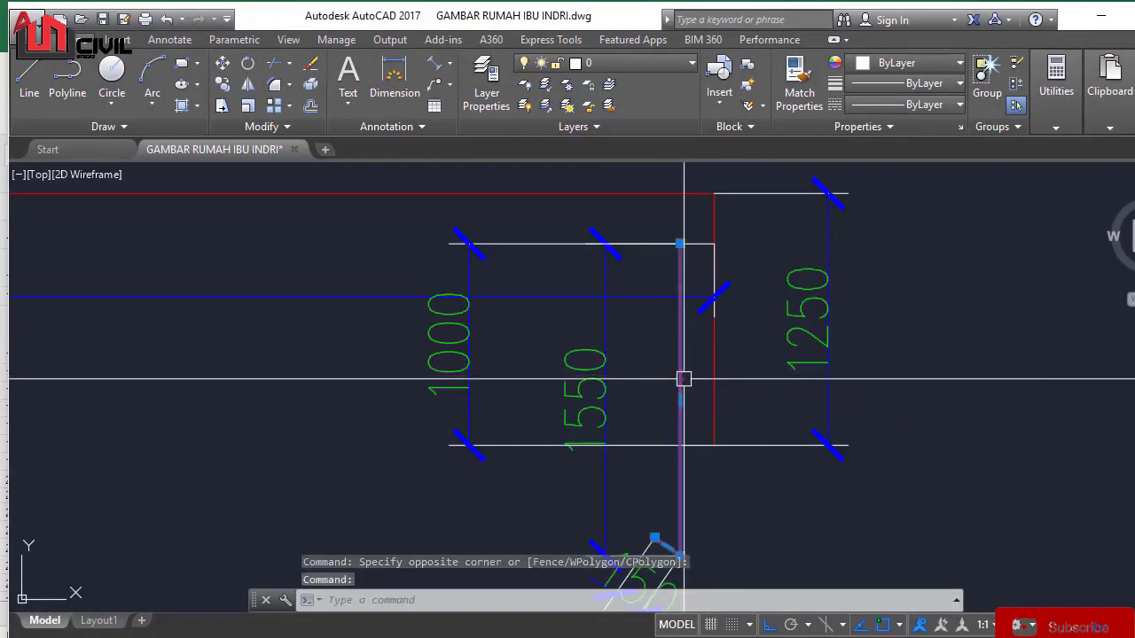
{"action": "scroll", "coordinate": [643, 366], "scroll_direction": "down", "scroll_amount": 4}
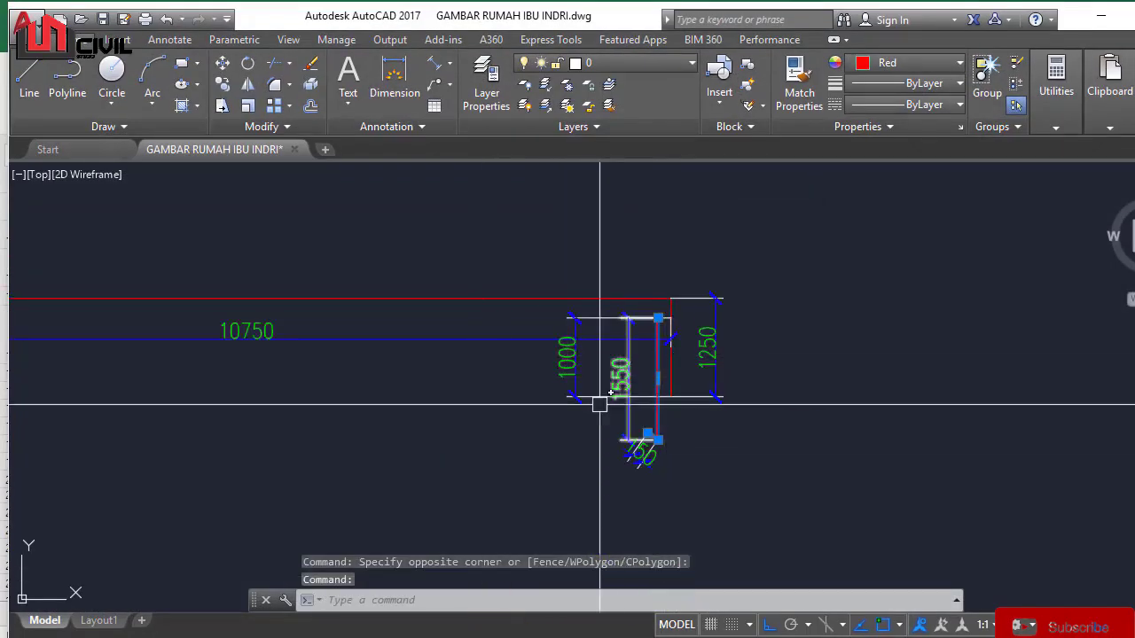
Step: Switch to Excel and draw the third bar with thick solid borders, a vertical leg on the left of Q19:Q21 and a falling diagonal hook in P21
{"action": "left_click", "coordinate": [502, 637]}
{"action": "left_click", "coordinate": [599, 453]}
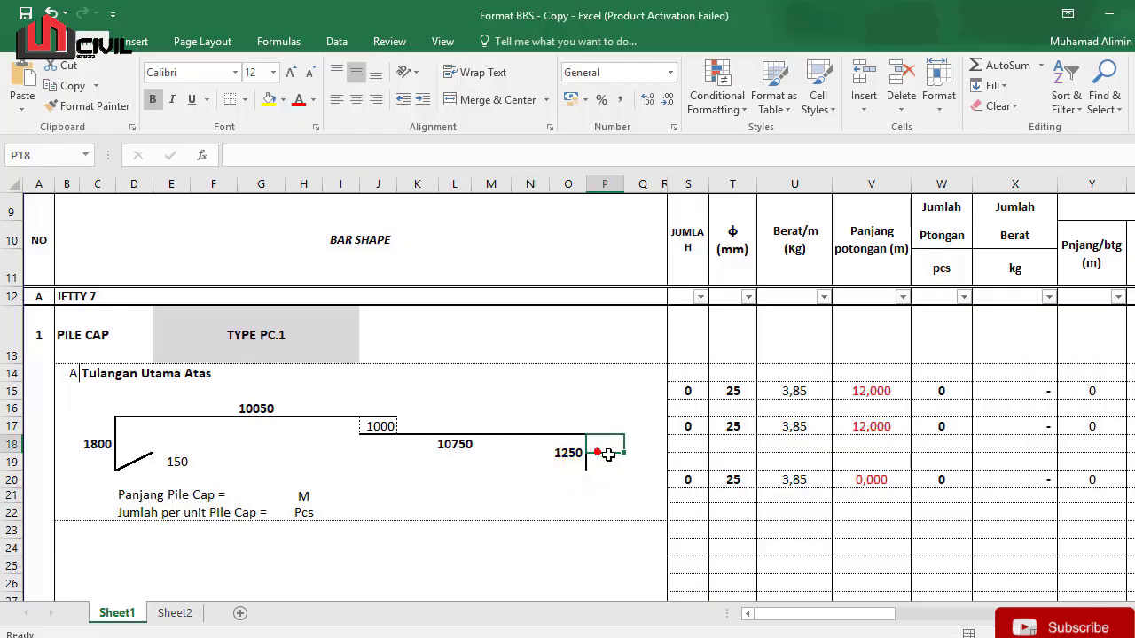
{"action": "left_click", "coordinate": [632, 450]}
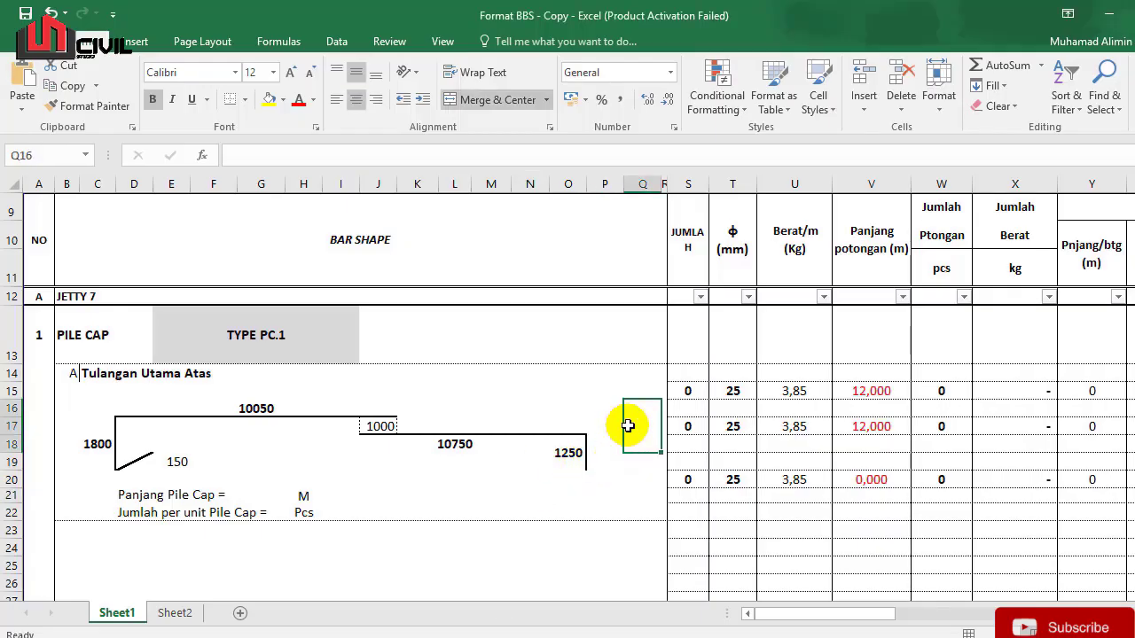
{"action": "left_click", "coordinate": [620, 464]}
{"action": "left_click", "coordinate": [636, 476]}
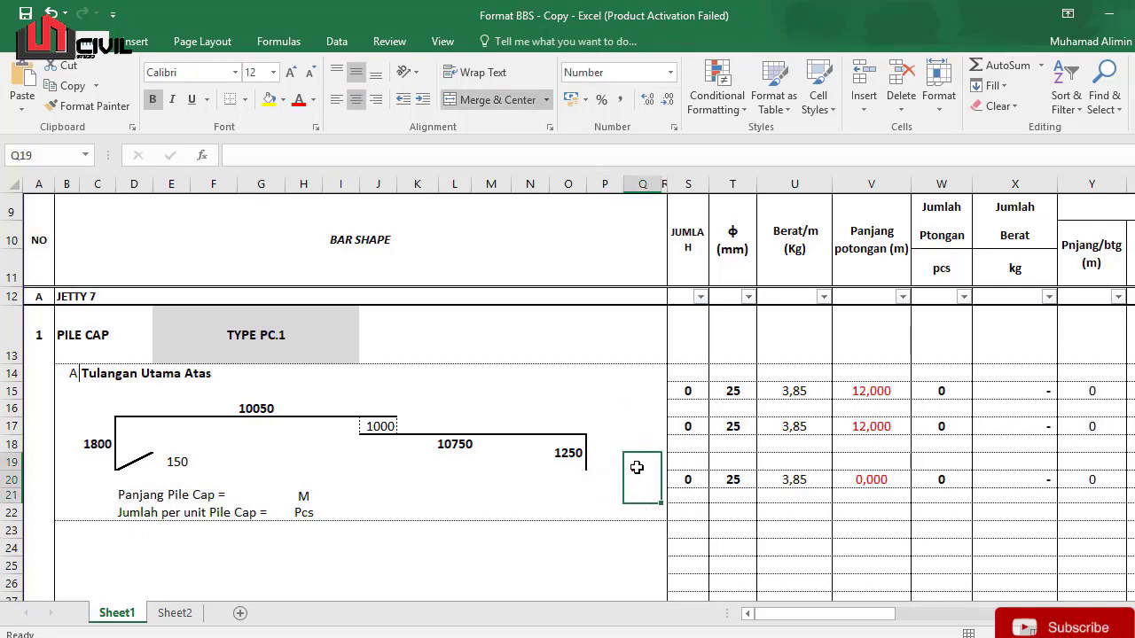
{"action": "right_click", "coordinate": [638, 475]}
{"action": "left_click", "coordinate": [716, 346]}
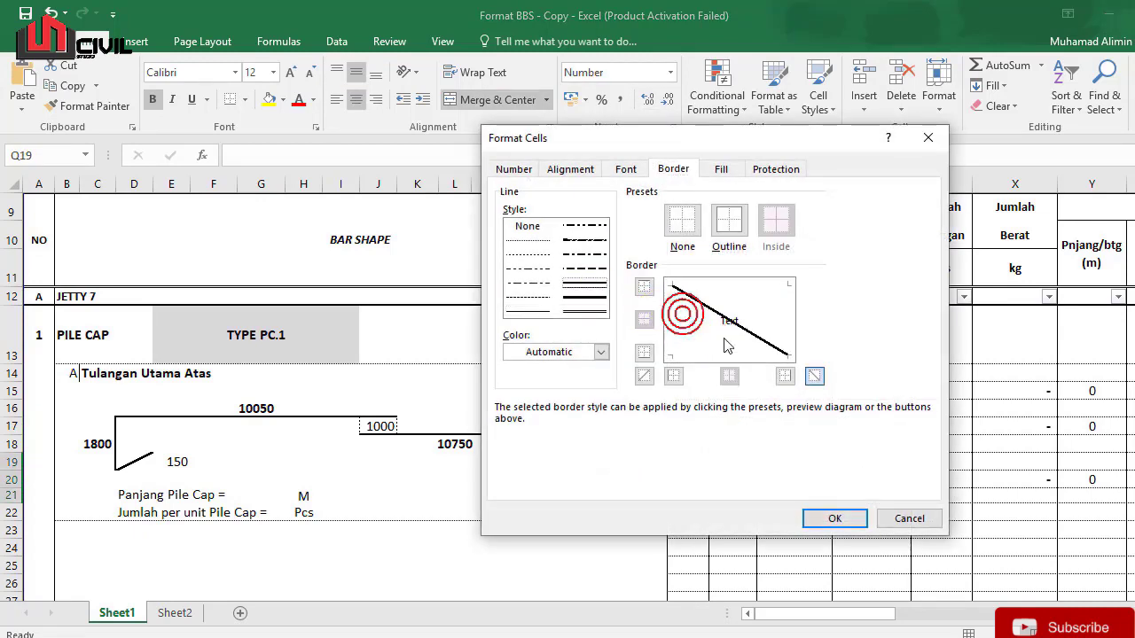
{"action": "key", "text": "Return"}
Step: Label the third bar with lap 1000 in P19, leg 1550 in Q19 and hook 150 in O21, and make the 150 in E19 bold
{"action": "double_click", "coordinate": [601, 458]}
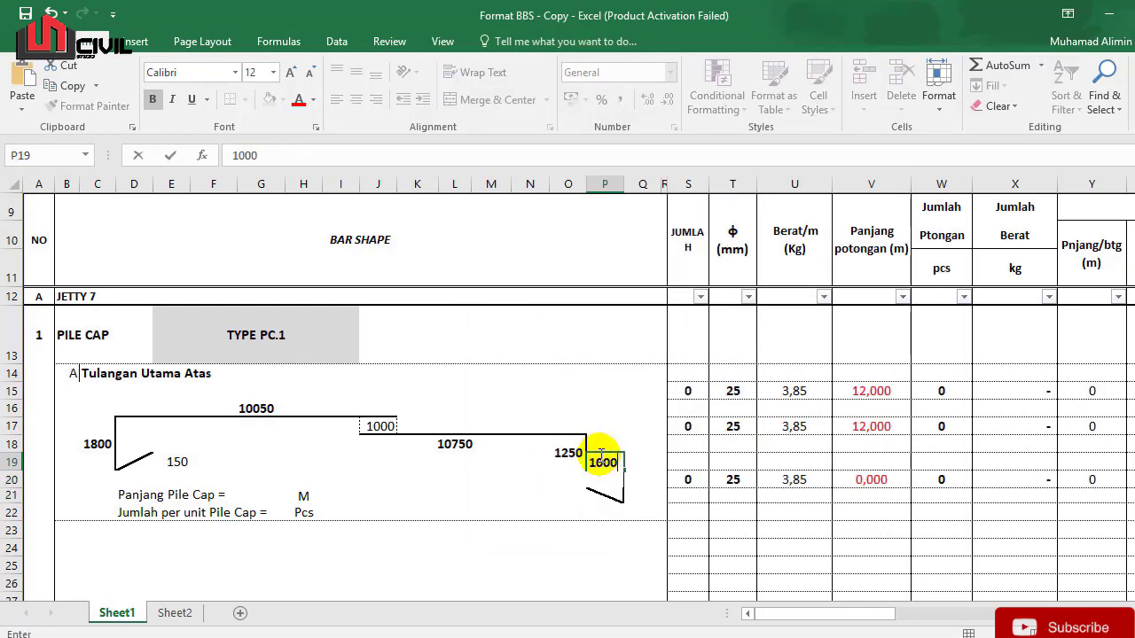
{"action": "key", "text": "Return"}
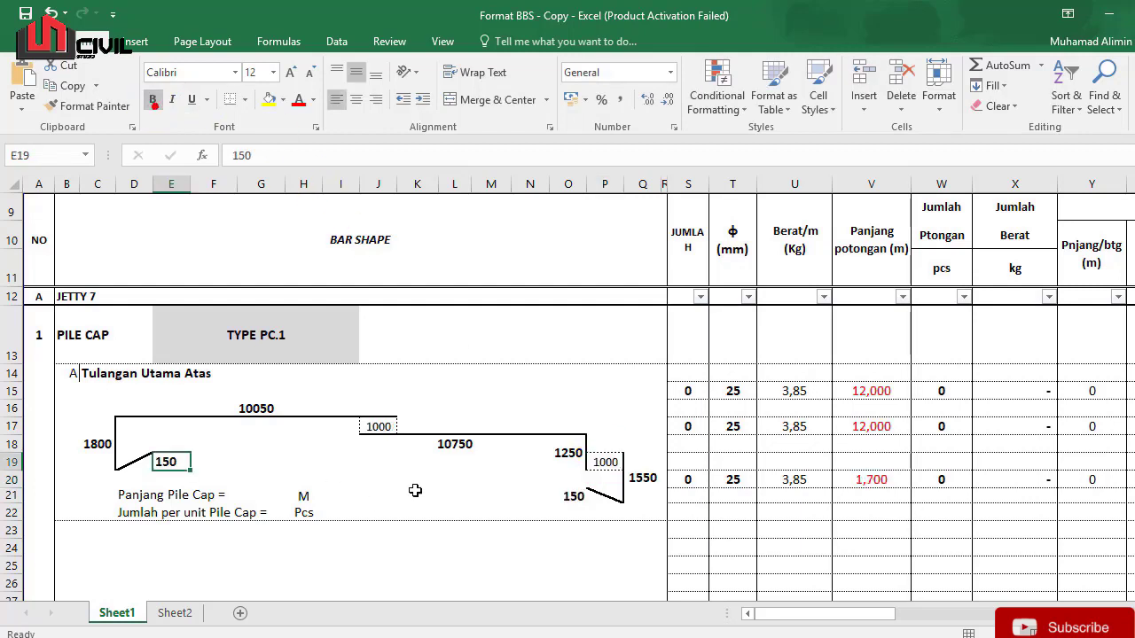
{"action": "left_click", "coordinate": [444, 496]}
Step: Check the third bar's lap cell P19 and leg cell Q19, and switch to the AutoCAD drawing to compare its dimensions
{"action": "left_click", "coordinate": [598, 462]}
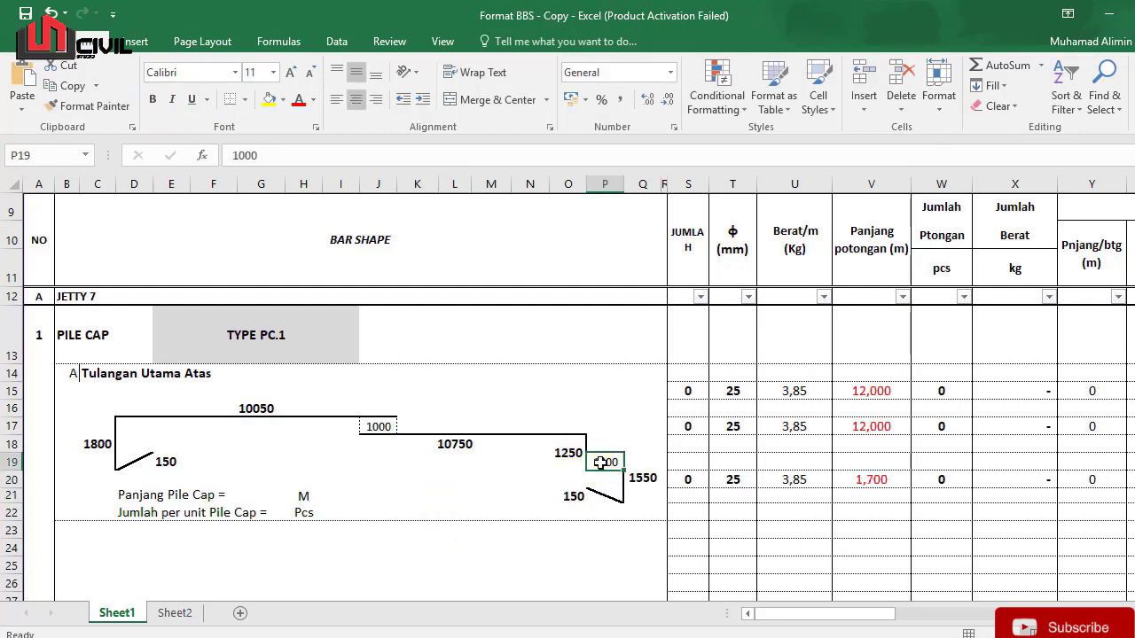
{"action": "left_click", "coordinate": [645, 474]}
{"action": "key", "text": "alt+Tab"}
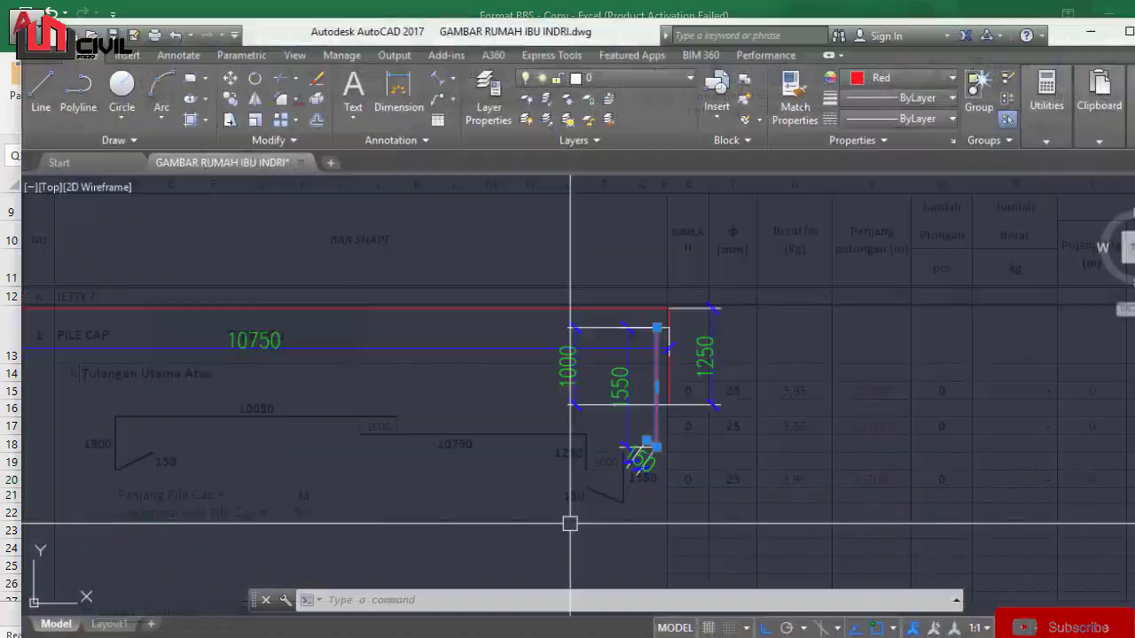
Step: Examine the third bar's dimensions in AutoCAD, and compare them in Excel with hook label O21, leg label Q19 and lap label P19
{"action": "scroll", "coordinate": [631, 372], "scroll_direction": "up", "scroll_amount": 4}
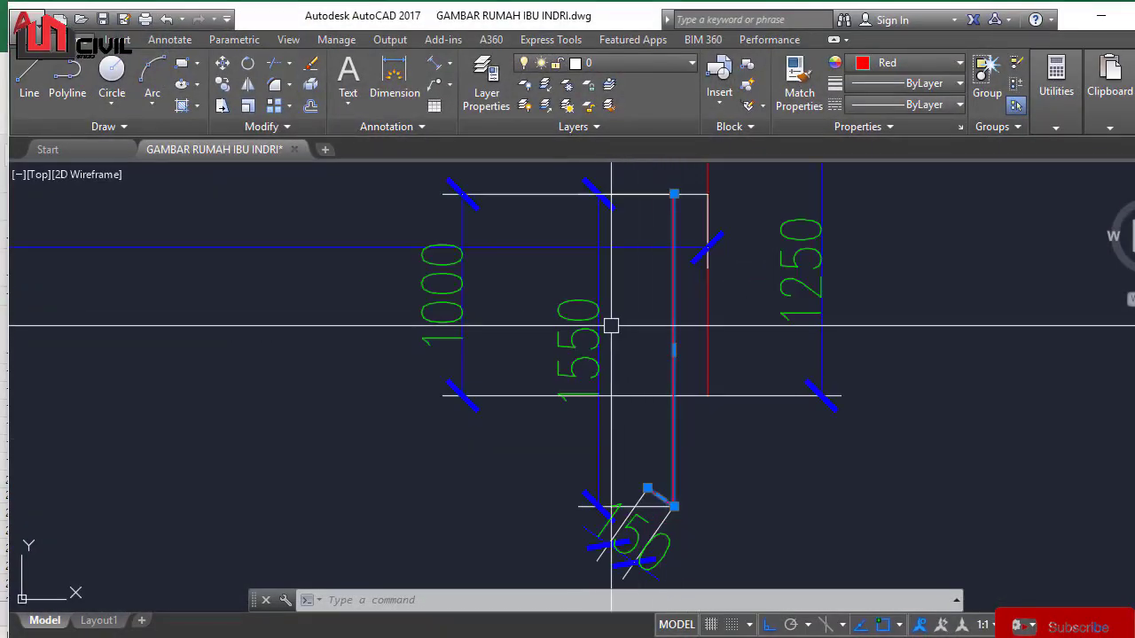
{"action": "scroll", "coordinate": [559, 332], "scroll_direction": "up", "scroll_amount": 2}
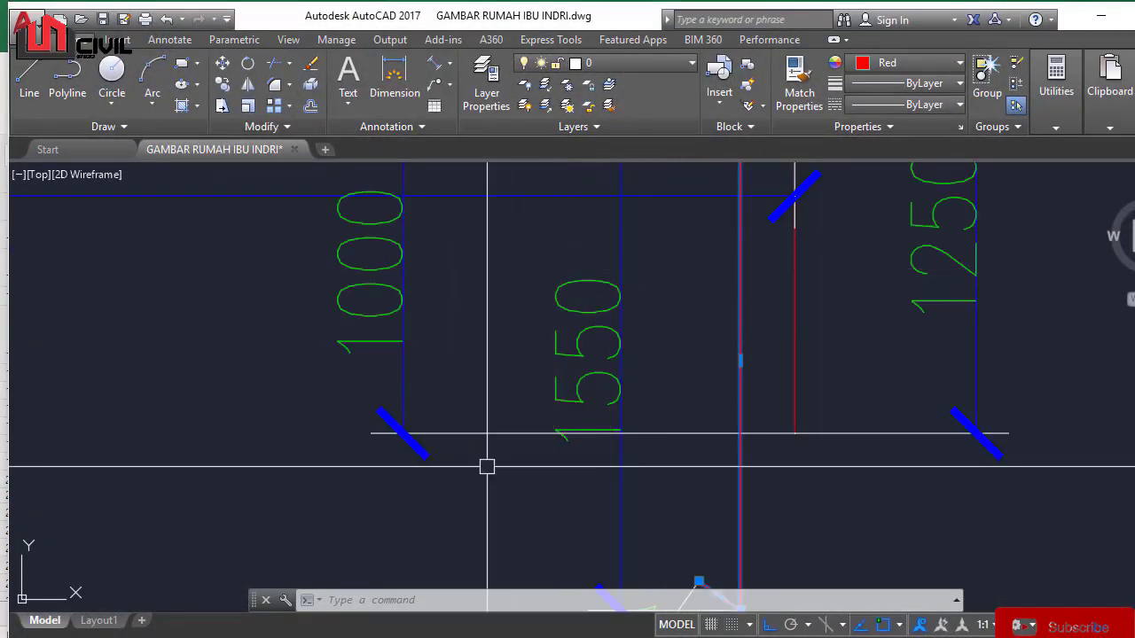
{"action": "scroll", "coordinate": [641, 271], "scroll_direction": "down", "scroll_amount": 3}
{"action": "scroll", "coordinate": [654, 390], "scroll_direction": "up", "scroll_amount": 3}
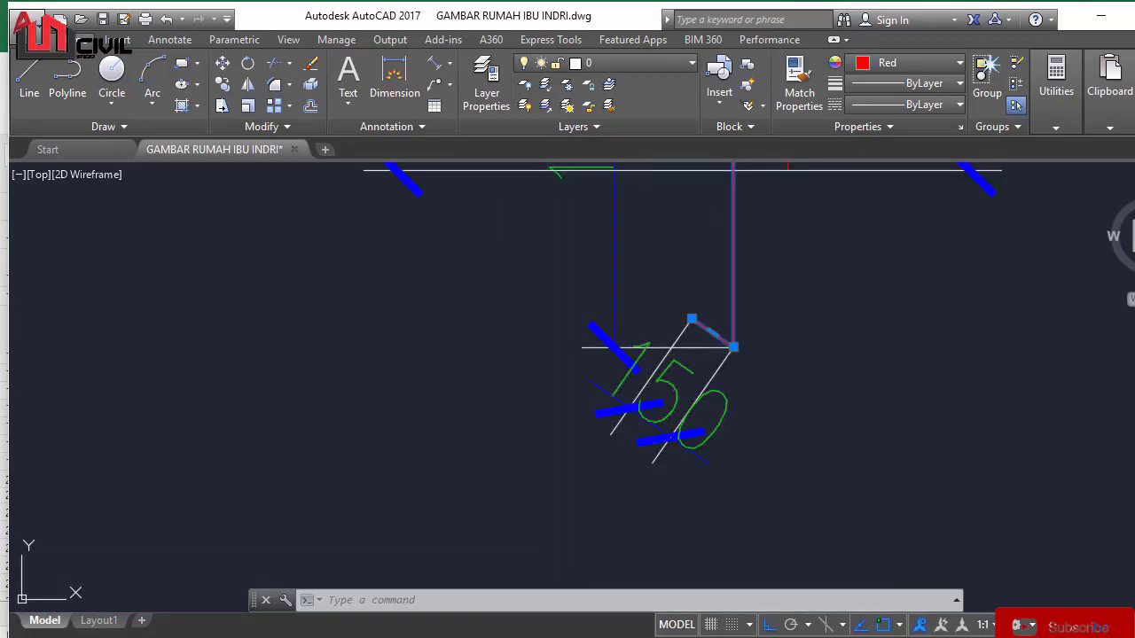
{"action": "key", "text": "alt+Tab"}
{"action": "left_click", "coordinate": [581, 495]}
{"action": "left_click", "coordinate": [645, 482]}
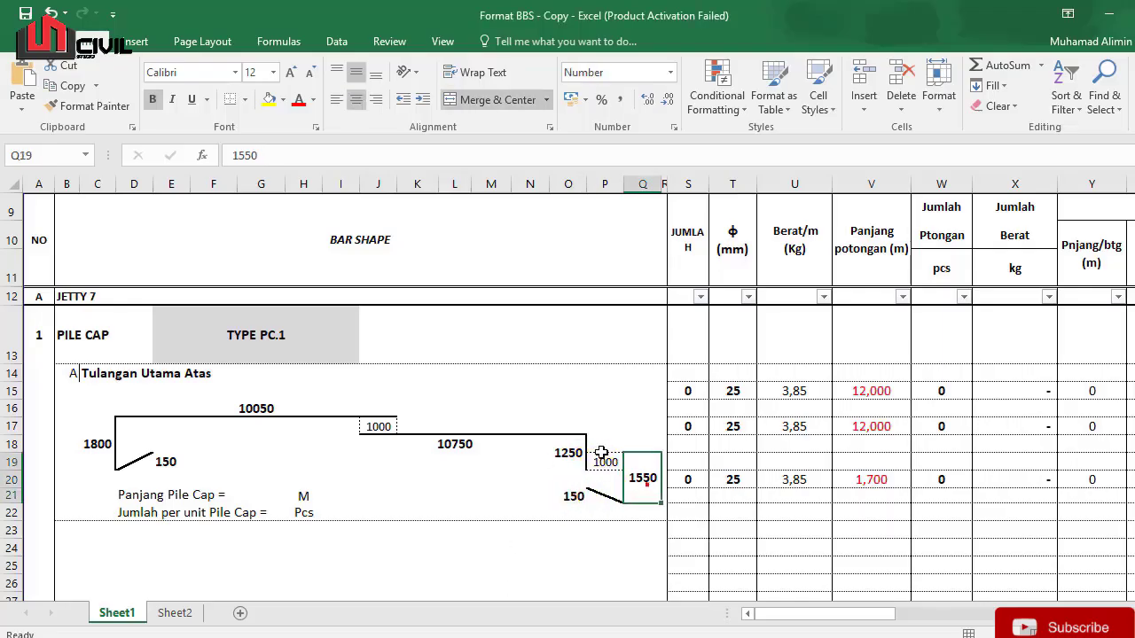
{"action": "left_click", "coordinate": [601, 453]}
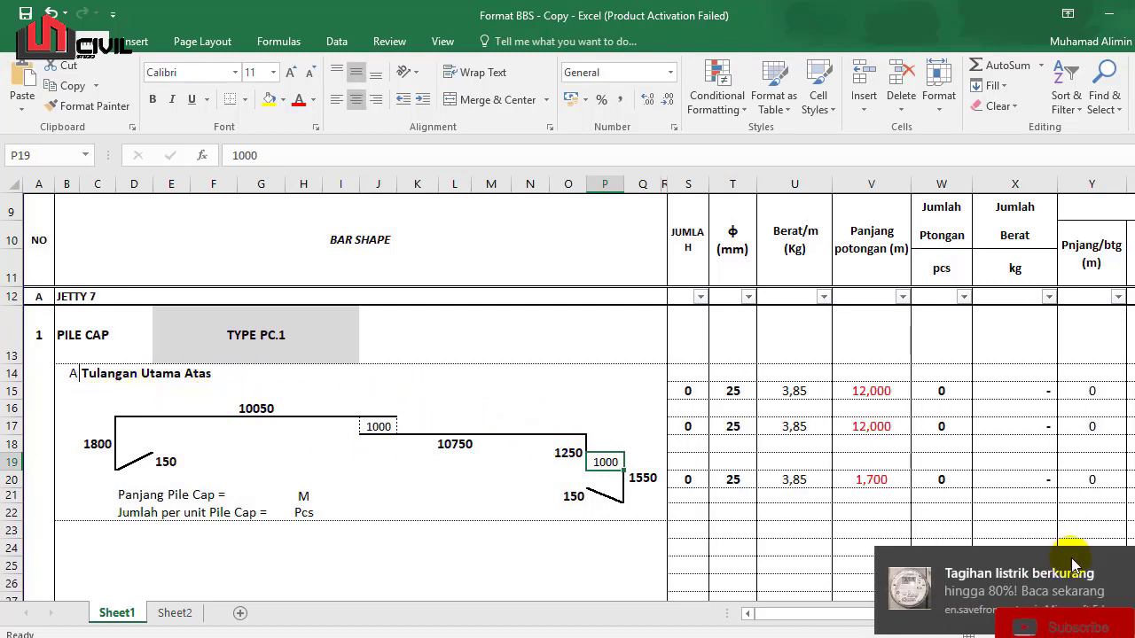
Step: Review the three drawn bar shapes under Tulangan Utama Atas from the first bar's length in D16 to the lap in J17
{"action": "left_click", "coordinate": [264, 409]}
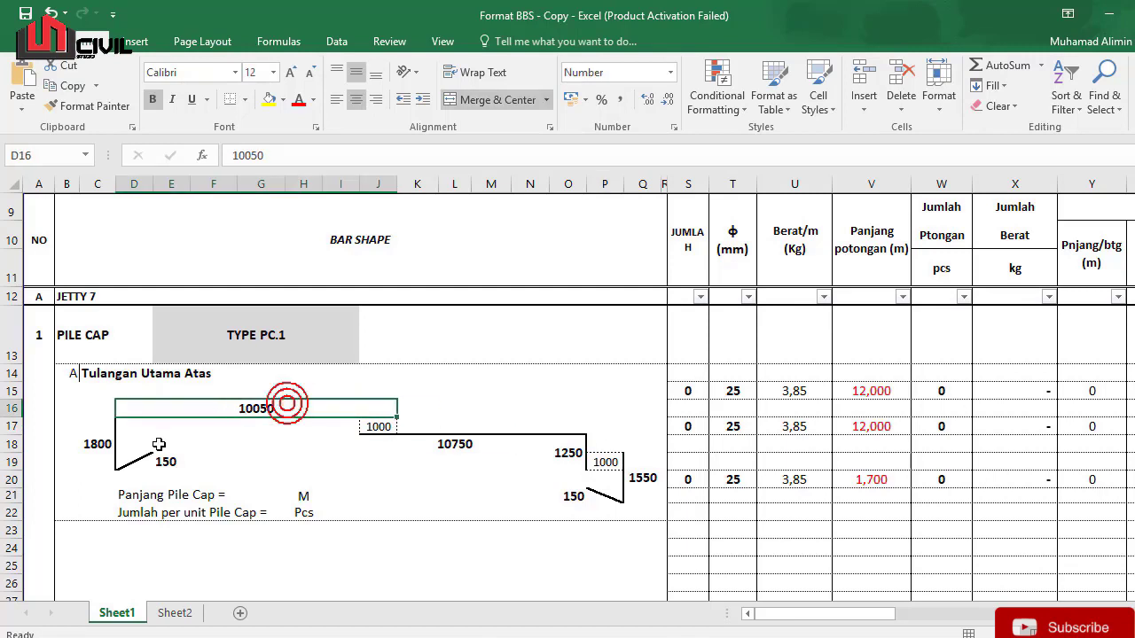
{"action": "left_click", "coordinate": [157, 444]}
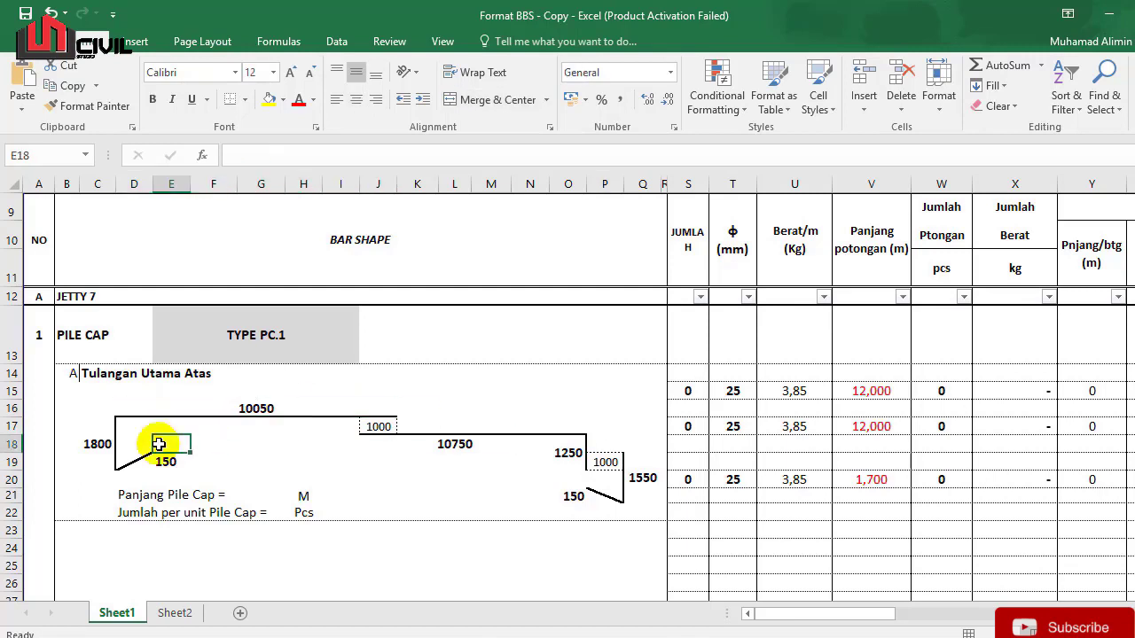
{"action": "left_click", "coordinate": [162, 412]}
{"action": "left_click", "coordinate": [101, 413]}
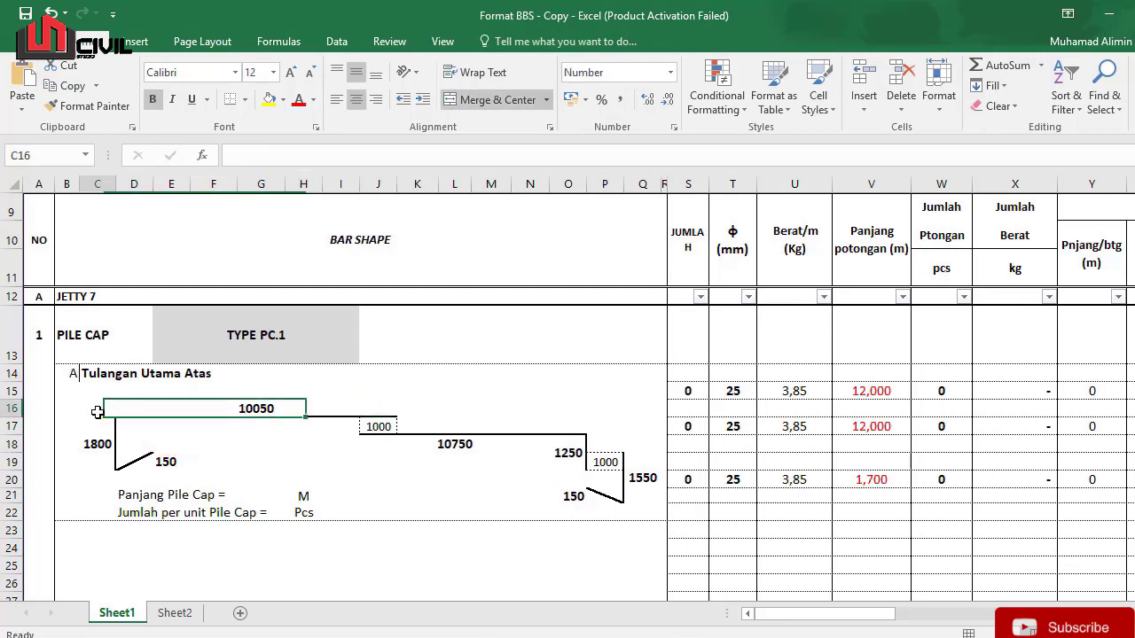
{"action": "left_click", "coordinate": [236, 415]}
{"action": "left_click", "coordinate": [451, 409]}
{"action": "left_click", "coordinate": [535, 435]}
{"action": "left_click", "coordinate": [635, 443]}
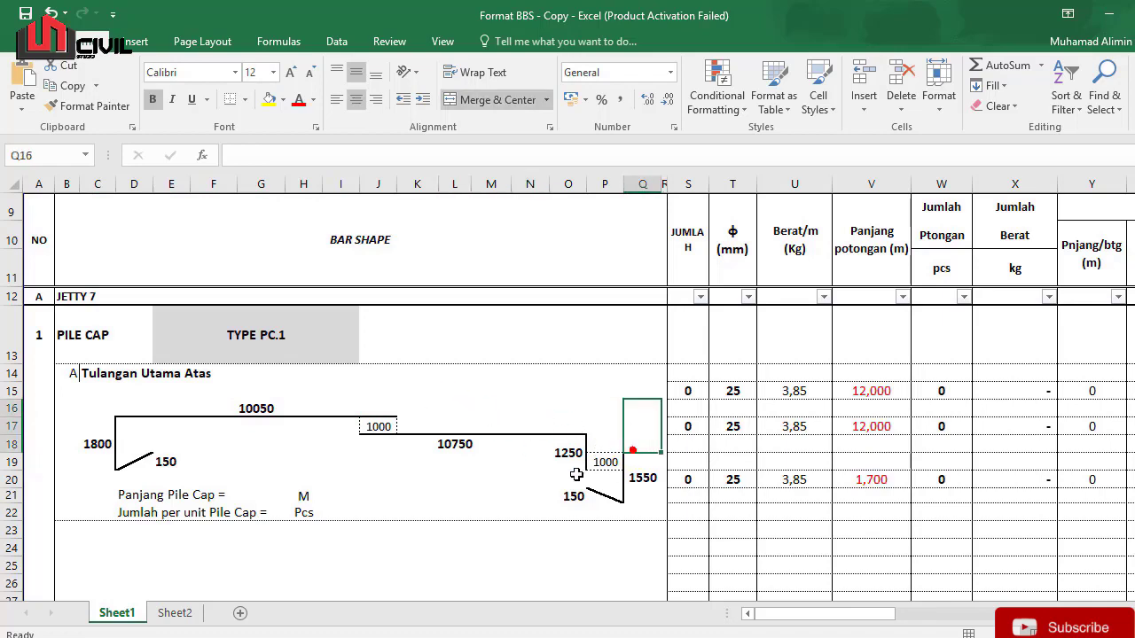
{"action": "mouse_move", "coordinate": [760, 627]}
{"action": "left_mouse_down"}
{"action": "mouse_move", "coordinate": [970, 608]}
{"action": "mouse_move", "coordinate": [761, 621]}
{"action": "left_mouse_up"}
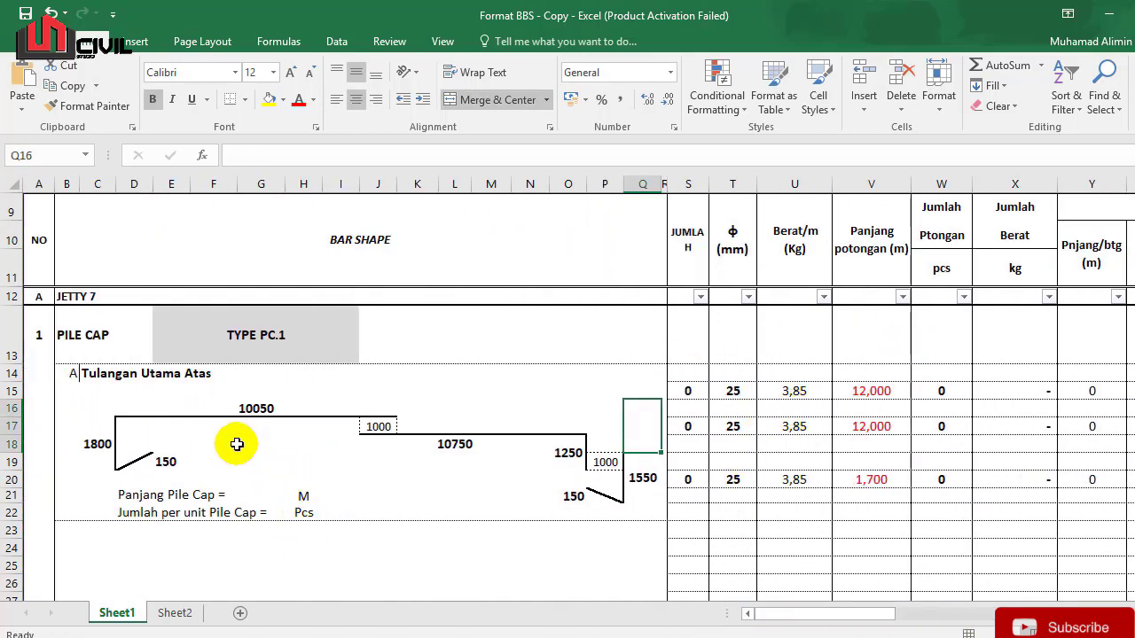
{"action": "left_click_drag", "start_coordinate": [869, 610], "coordinate": [765, 615]}
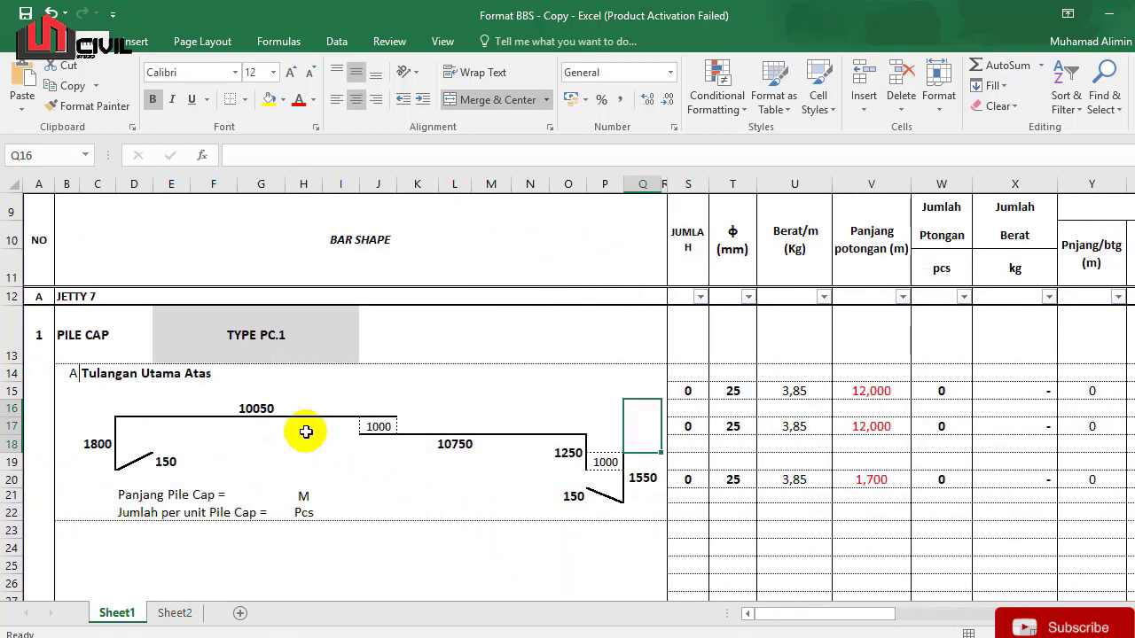
{"action": "left_click", "coordinate": [275, 407]}
{"action": "left_click", "coordinate": [404, 410]}
{"action": "left_click", "coordinate": [383, 427]}
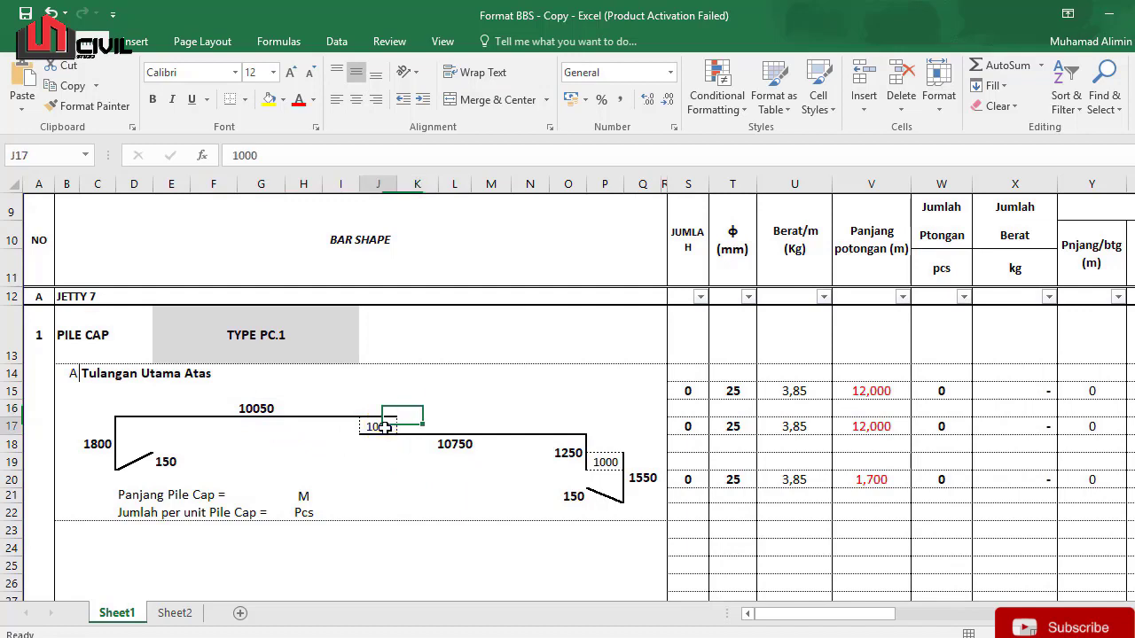
Step: Set the pile cap length (Panjang Pile Cap) in G21 to 20 M
{"action": "left_click", "coordinate": [139, 494]}
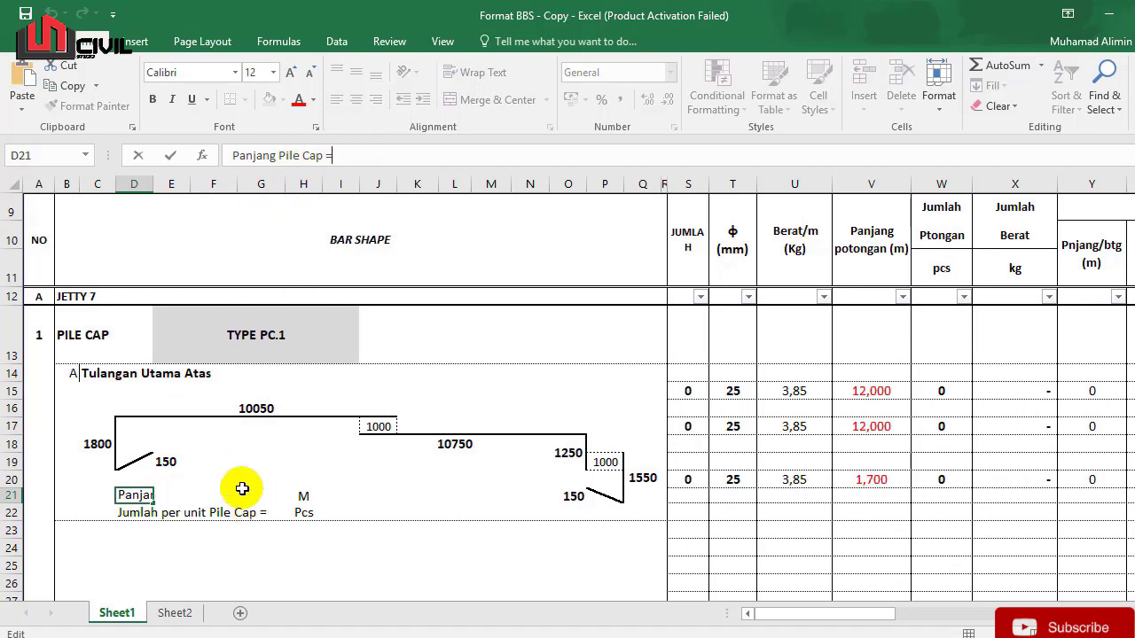
{"action": "double_click", "coordinate": [150, 502]}
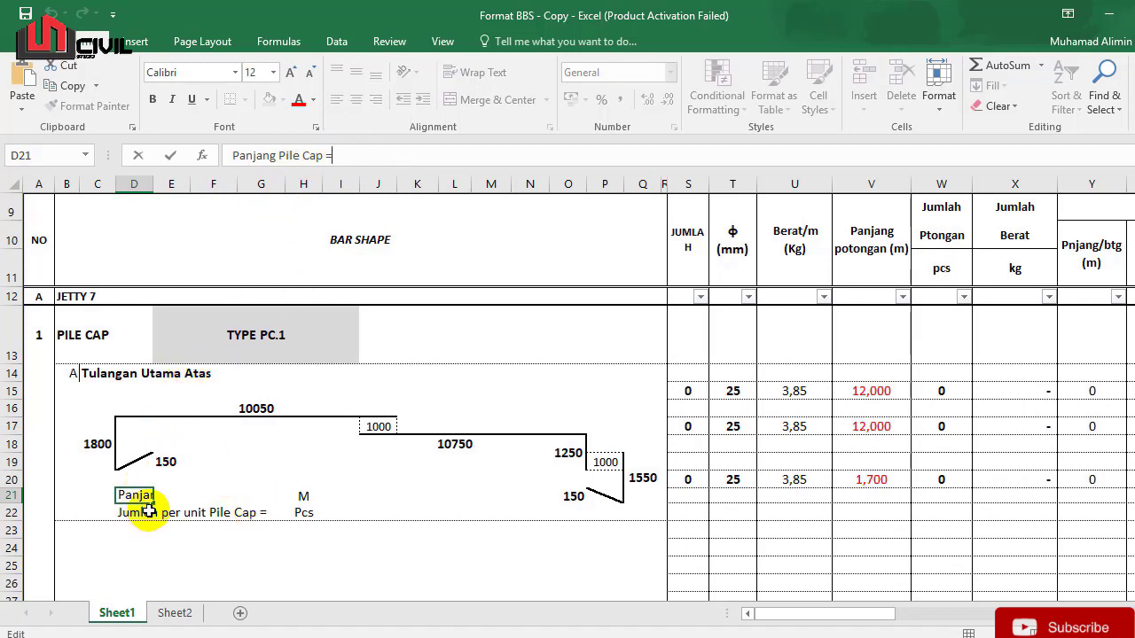
{"action": "left_click", "coordinate": [222, 494]}
{"action": "left_click", "coordinate": [249, 495]}
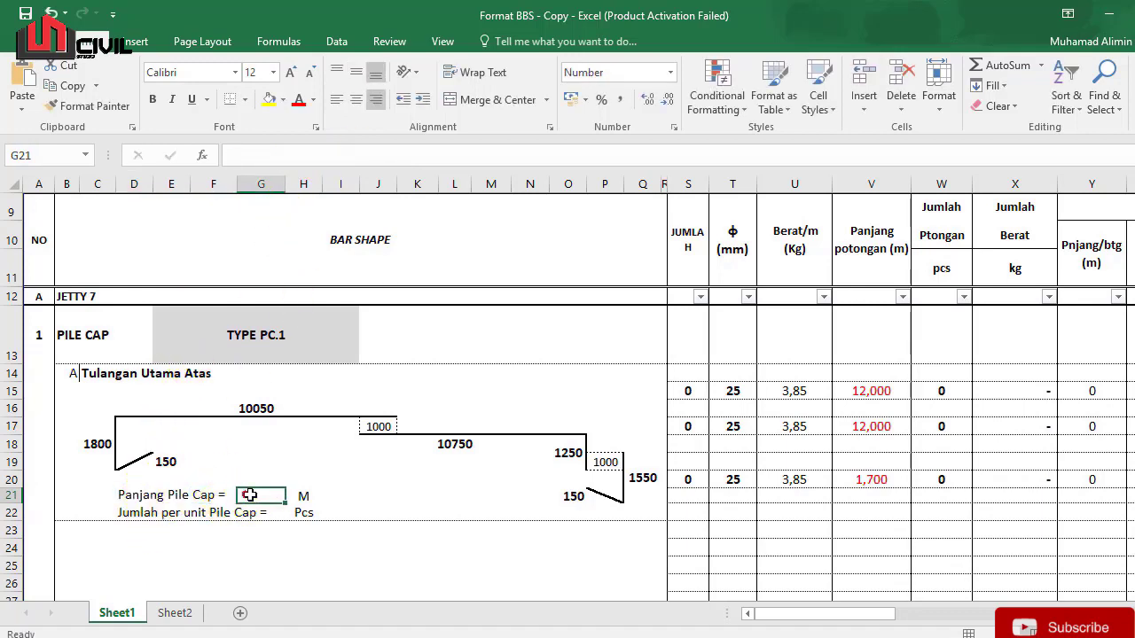
{"action": "type", "text": "20"}
{"action": "key", "text": "Return"}
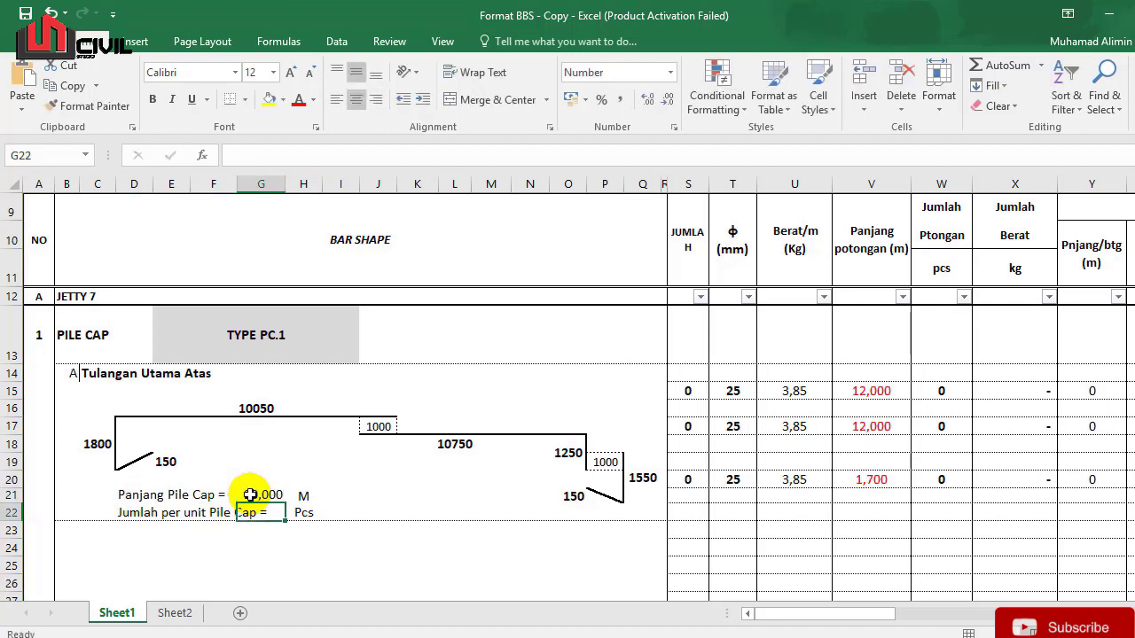
Step: Select the pieces-per-pile-cap cell G22, switch to the Transfer Platform AFC PDF and find the top D25 bar count in Section C-C of PC.1
{"action": "left_click", "coordinate": [276, 496]}
{"action": "left_click", "coordinate": [277, 512]}
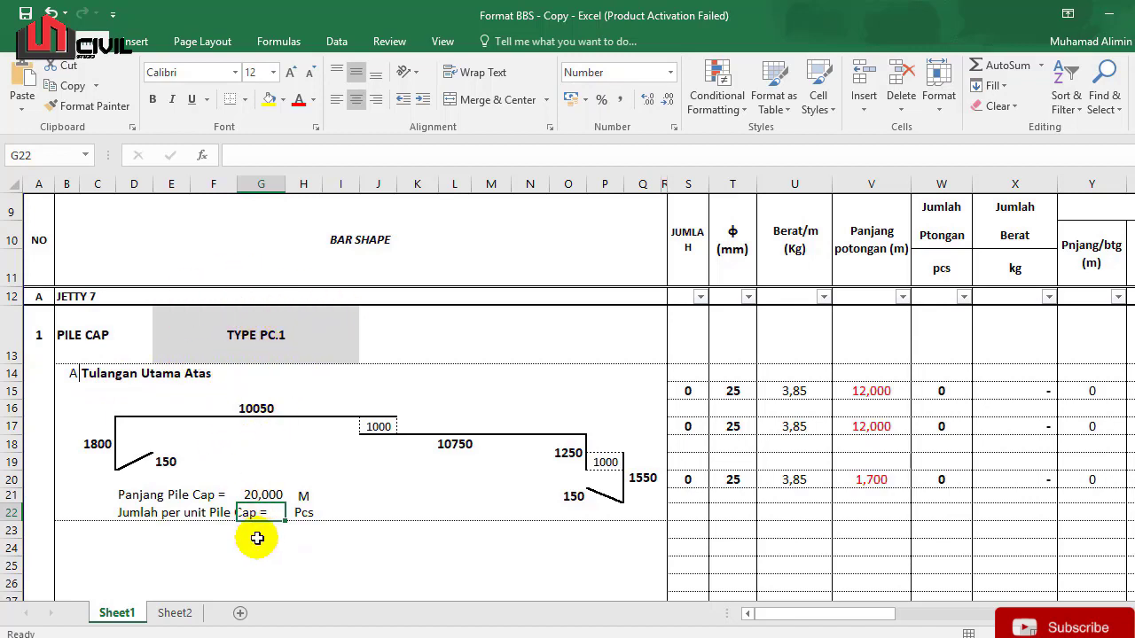
{"action": "key", "text": "alt+Tab"}
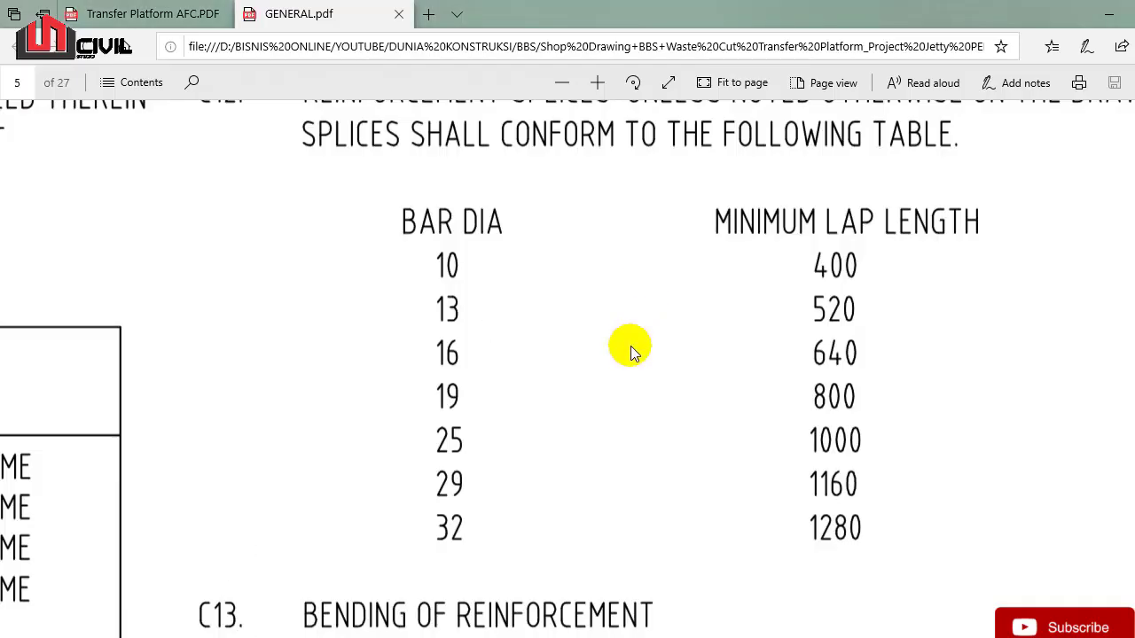
{"action": "scroll", "coordinate": [631, 346], "scroll_direction": "down", "scroll_amount": 4}
{"action": "left_click", "coordinate": [209, 14]}
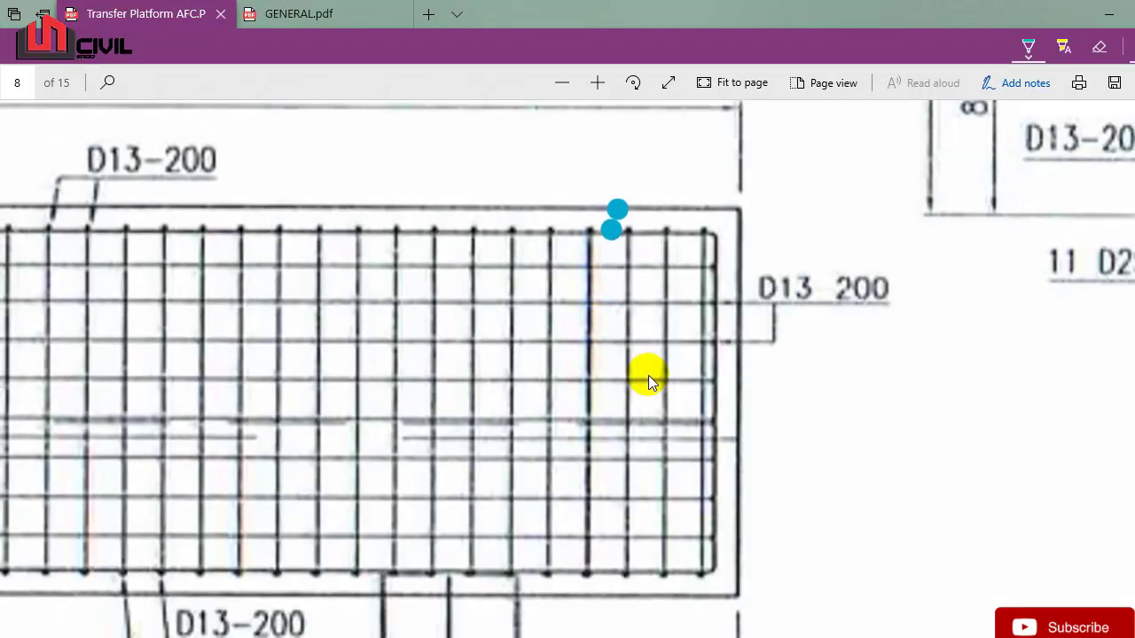
{"action": "scroll", "coordinate": [649, 375], "scroll_direction": "down", "scroll_amount": 5, "text": "ctrl"}
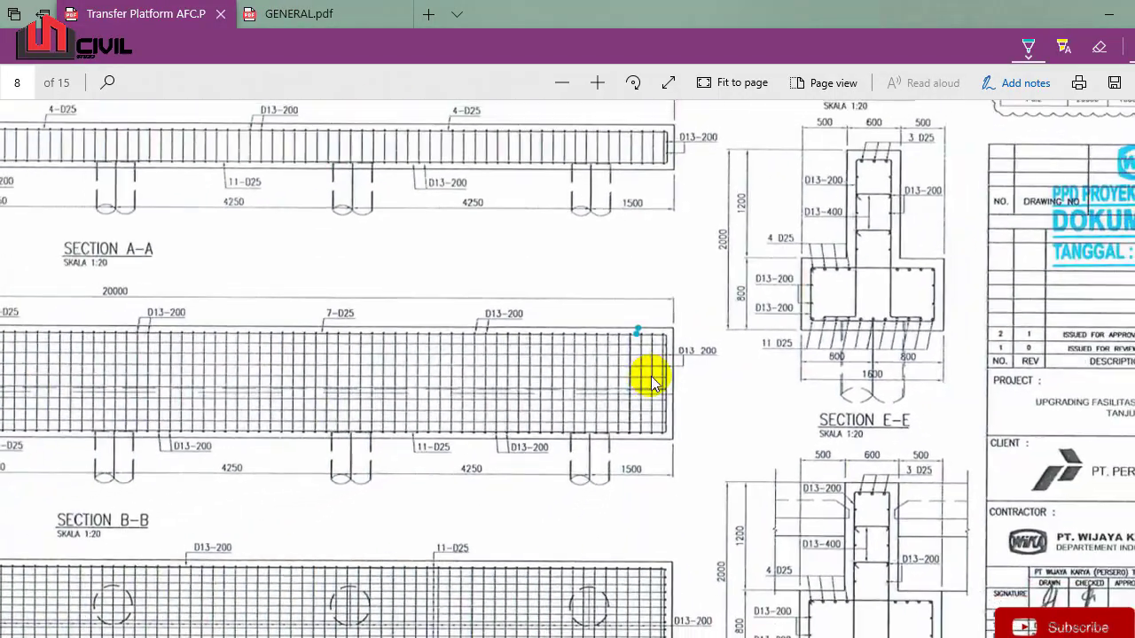
{"action": "scroll", "coordinate": [943, 154], "scroll_direction": "up", "scroll_amount": 5}
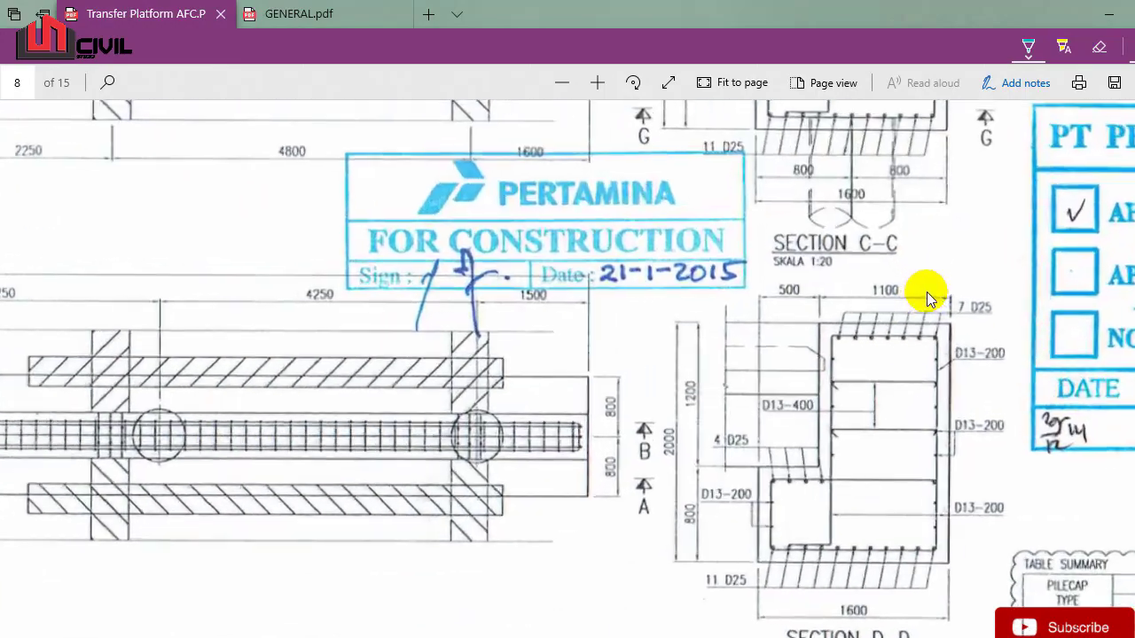
{"action": "scroll", "coordinate": [931, 300], "scroll_direction": "up", "scroll_amount": 2, "text": "ctrl"}
{"action": "scroll", "coordinate": [939, 312], "scroll_direction": "down", "scroll_amount": 4, "text": "ctrl"}
{"action": "scroll", "coordinate": [924, 286], "scroll_direction": "up", "scroll_amount": 4}
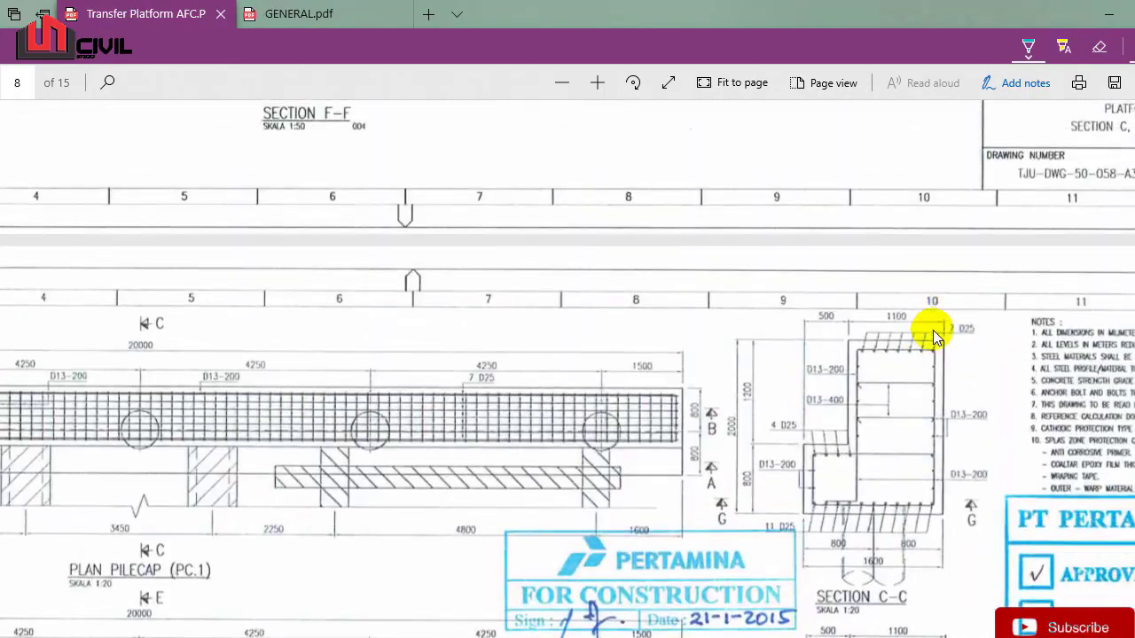
{"action": "scroll", "coordinate": [933, 330], "scroll_direction": "up", "scroll_amount": 3, "text": "ctrl"}
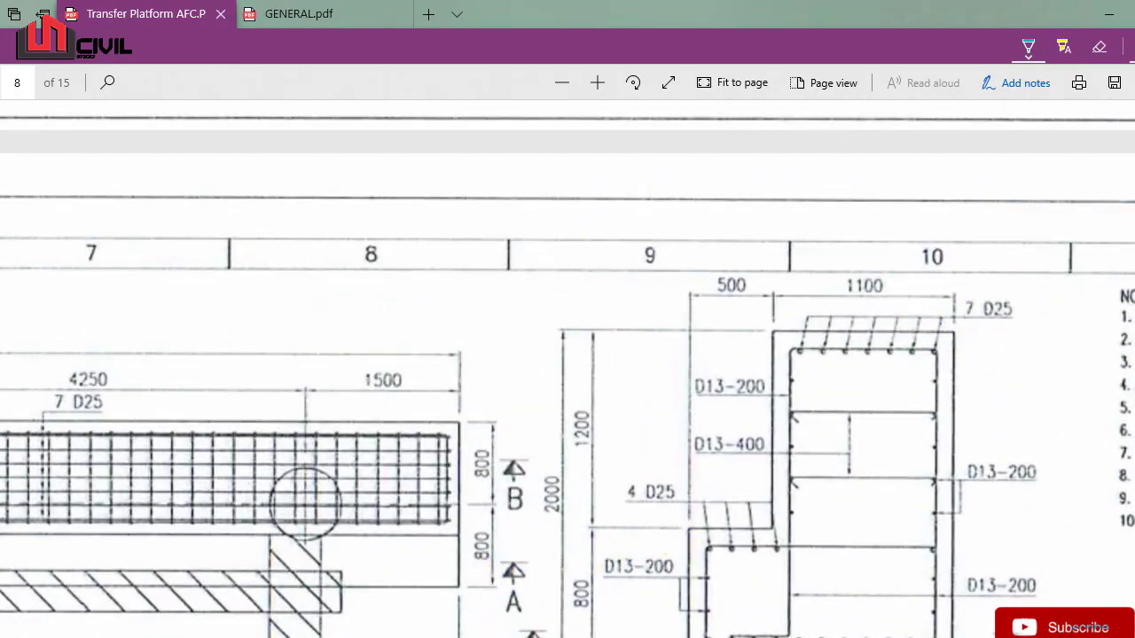
Step: Switch to Excel and set the pieces per pile cap unit (Jumlah per unit Pile Cap) in G22 to 7
{"action": "left_click", "coordinate": [325, 593]}
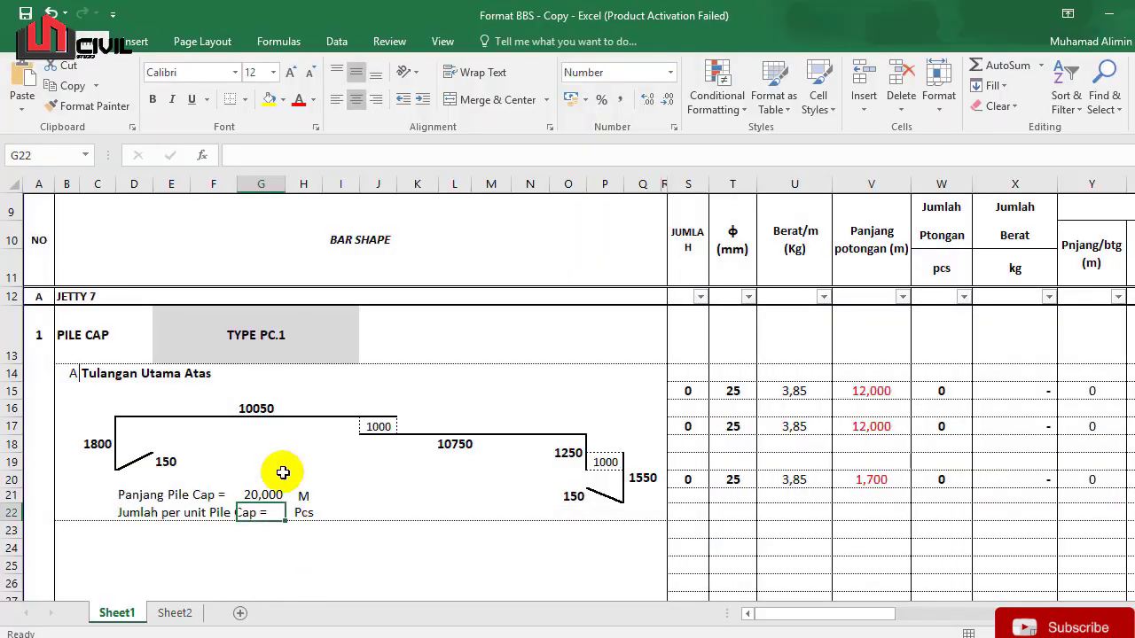
{"action": "type", "text": "7"}
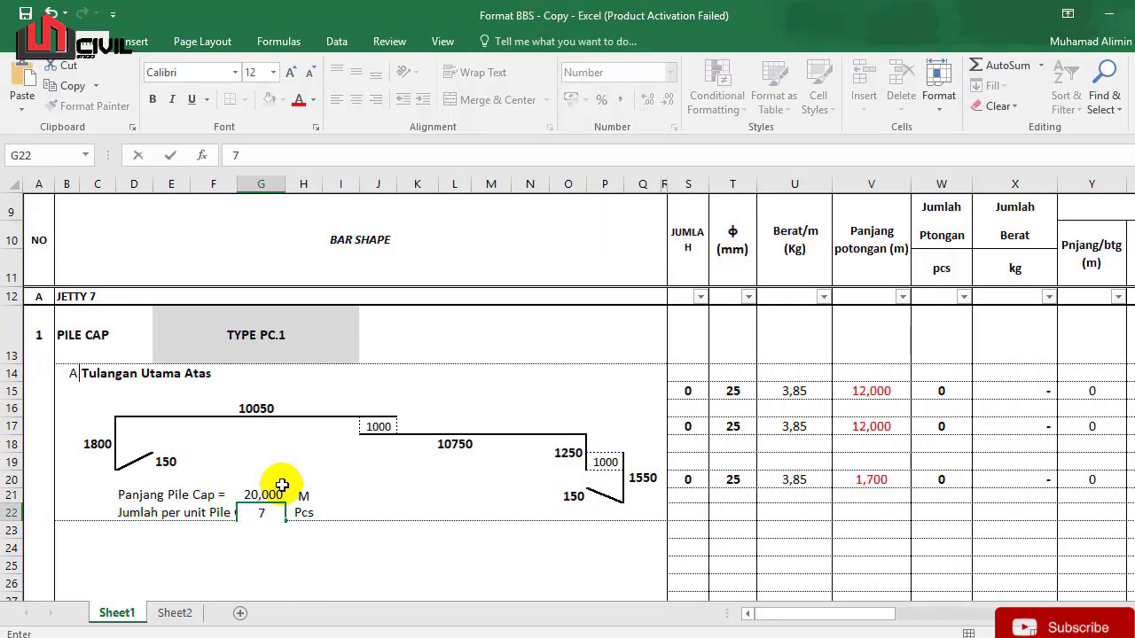
{"action": "key", "text": "Return"}
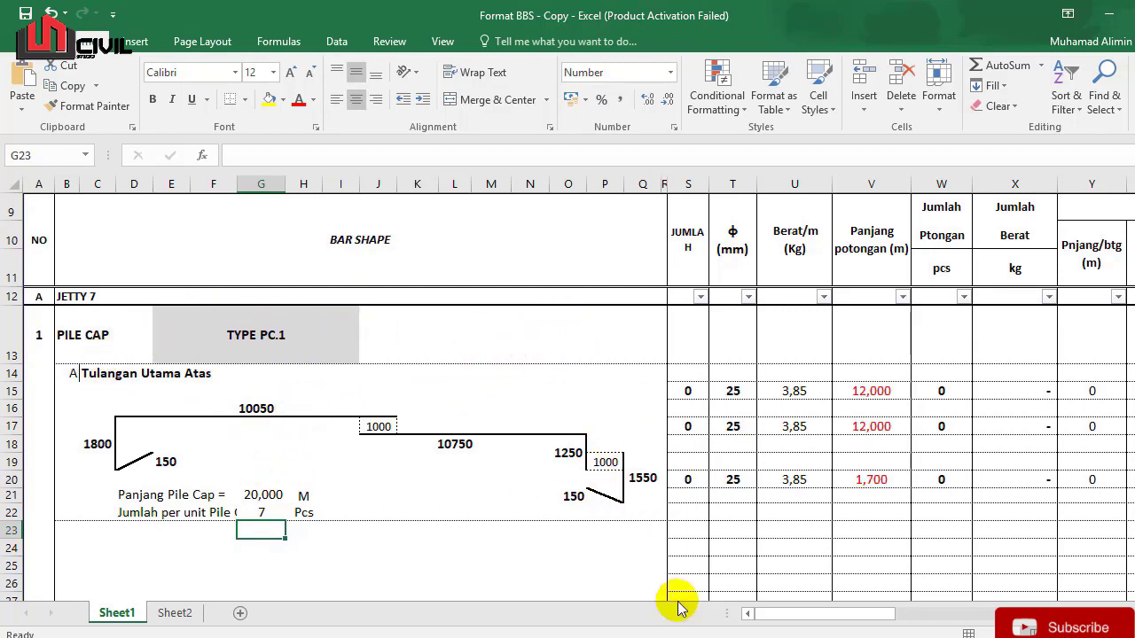
Step: Examine the first bar's JUMLAH cell S15 and the cut length, weight and Material columns of the schedule
{"action": "left_click_drag", "start_coordinate": [780, 614], "coordinate": [883, 611]}
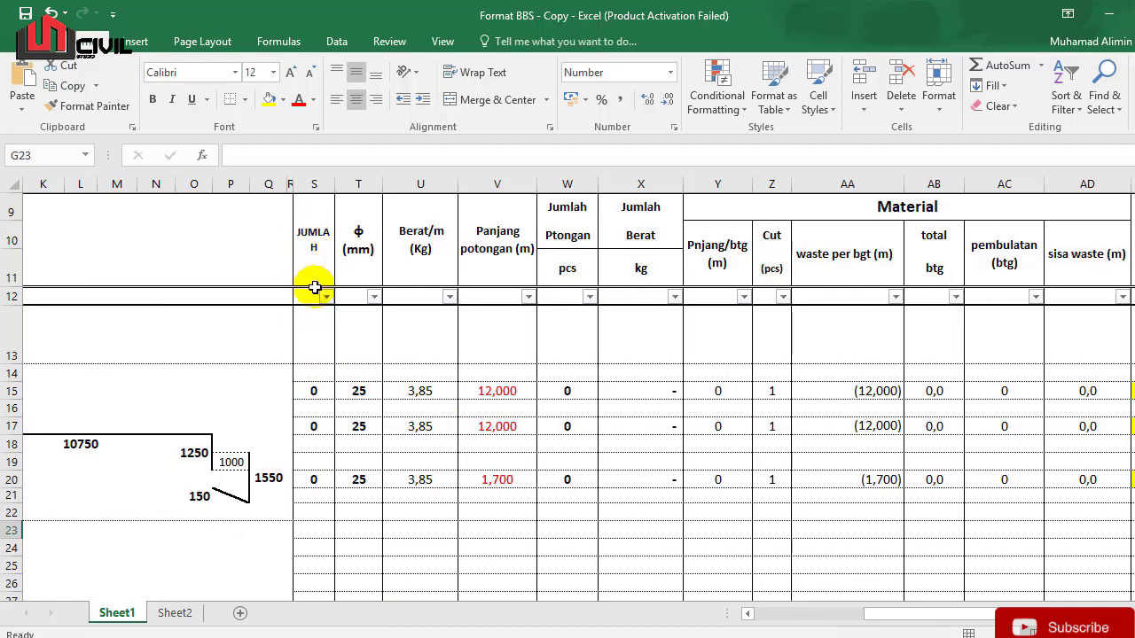
{"action": "left_click", "coordinate": [313, 392]}
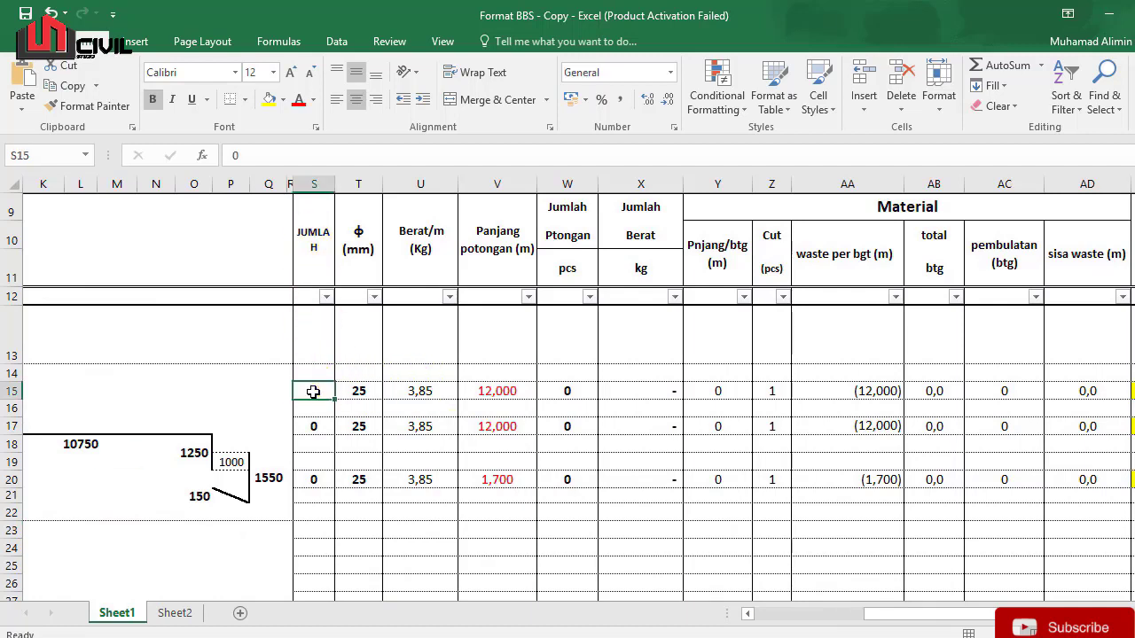
{"action": "left_click_drag", "start_coordinate": [937, 613], "coordinate": [768, 616]}
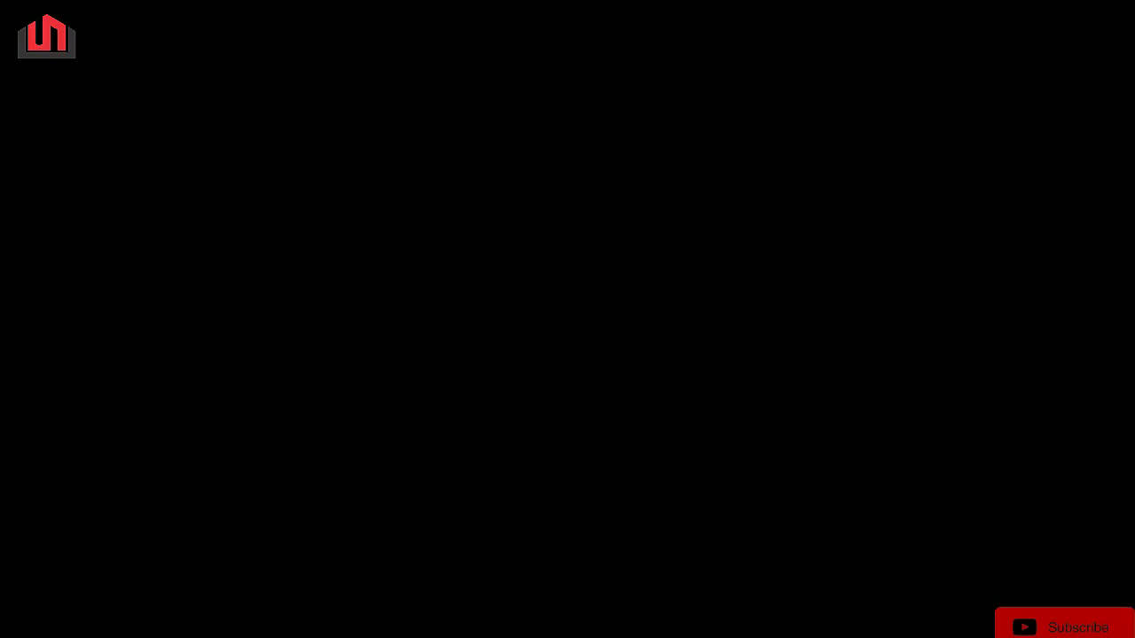